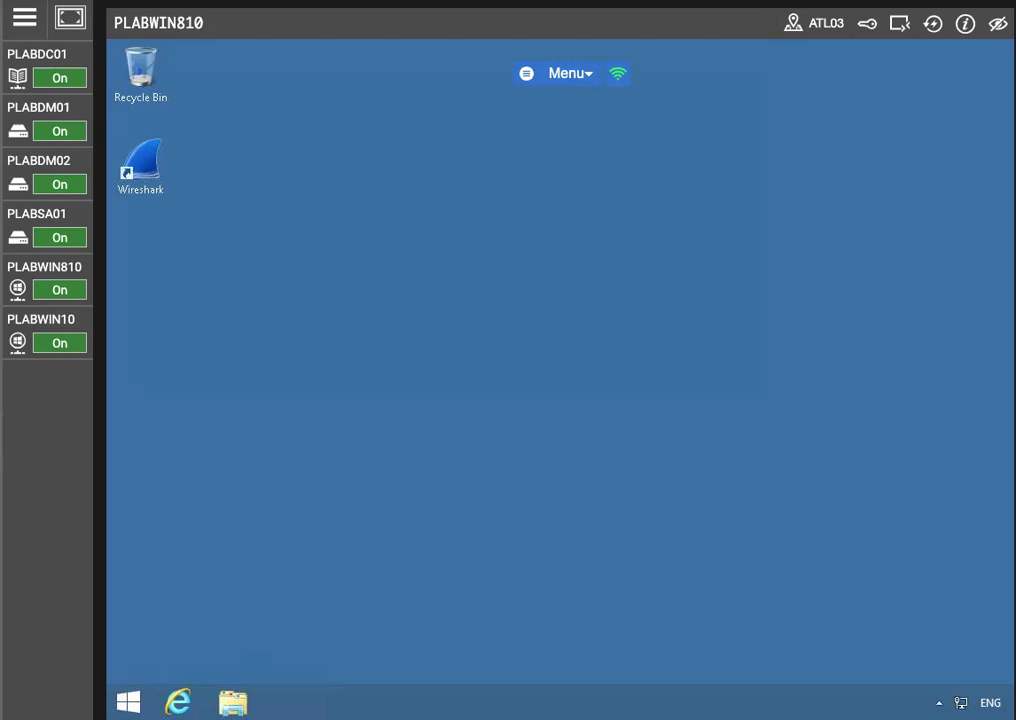
Step: Cycle through PLABWIN10 and PLABSA01, then reconnect to PLABDM02 from its error page
left_click(45, 323)
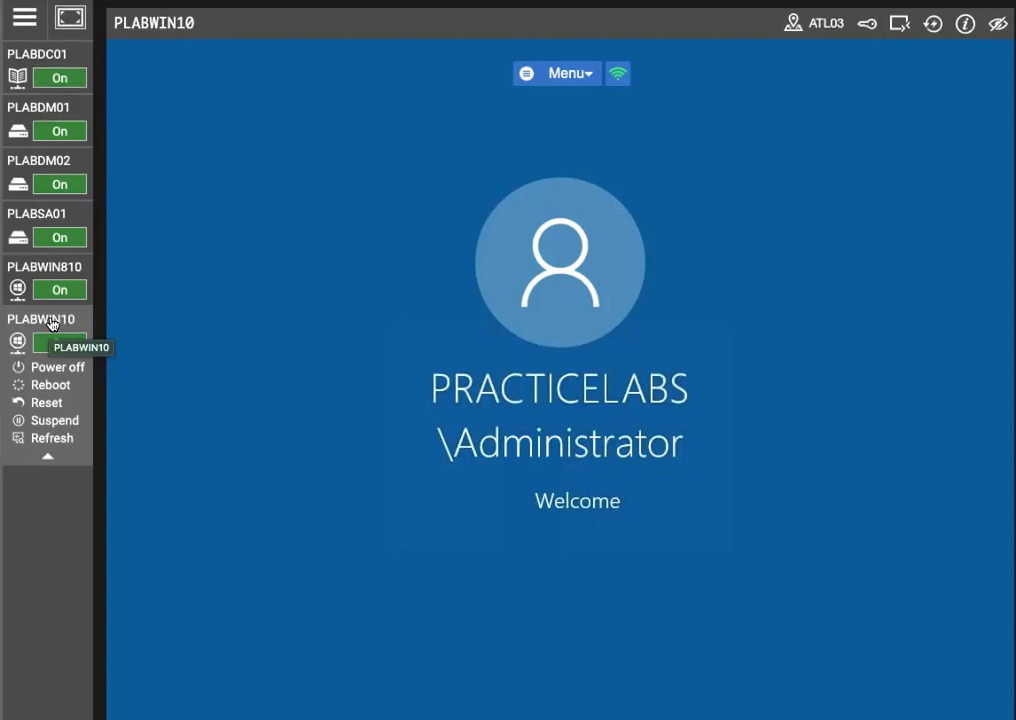
left_click(50, 320)
left_click(45, 268)
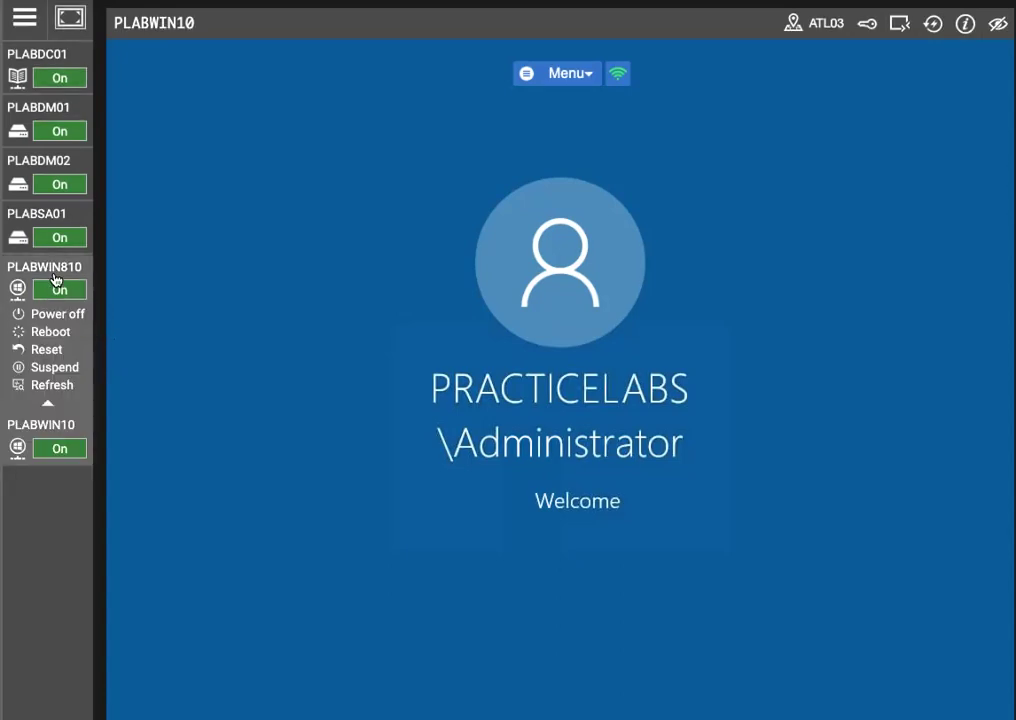
left_click(48, 215)
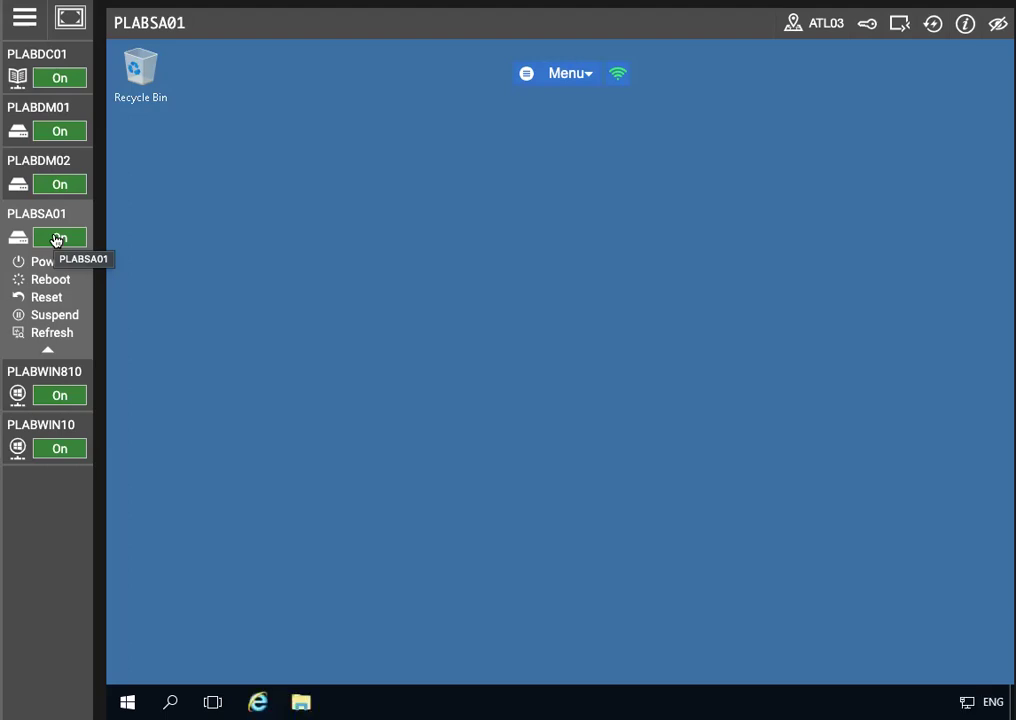
left_click(48, 182)
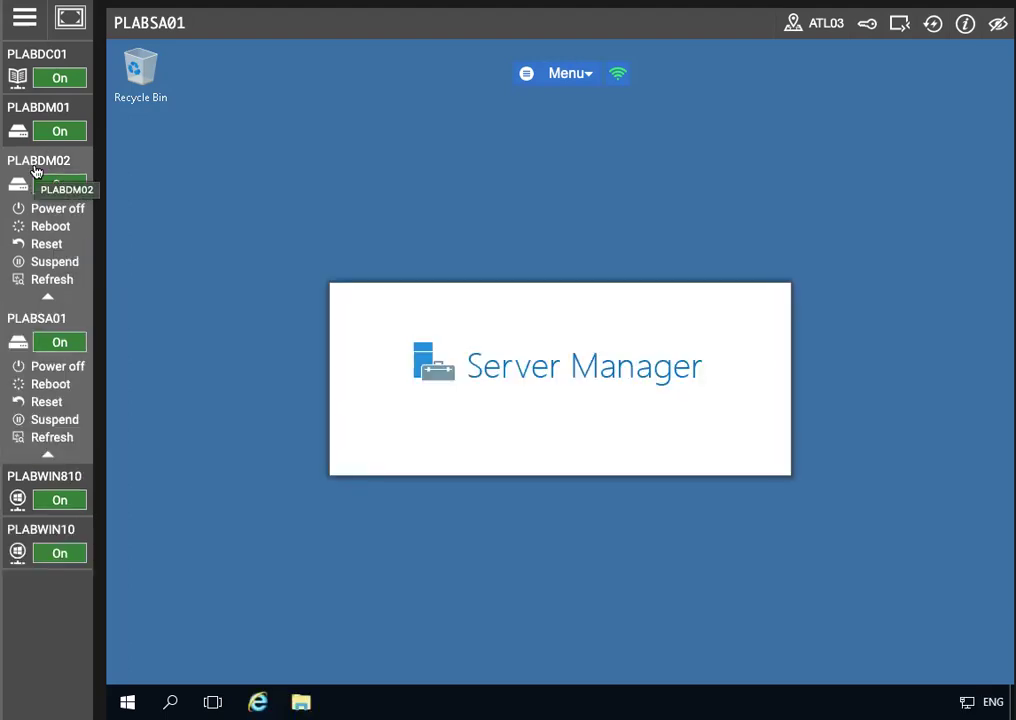
left_click(35, 172)
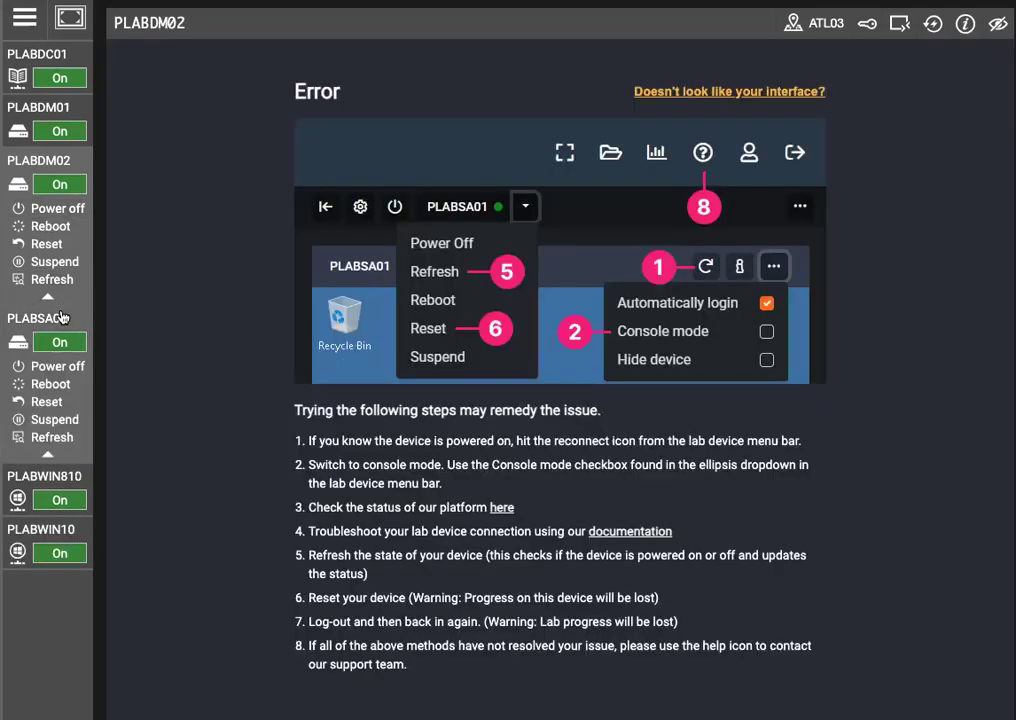
left_click(62, 317)
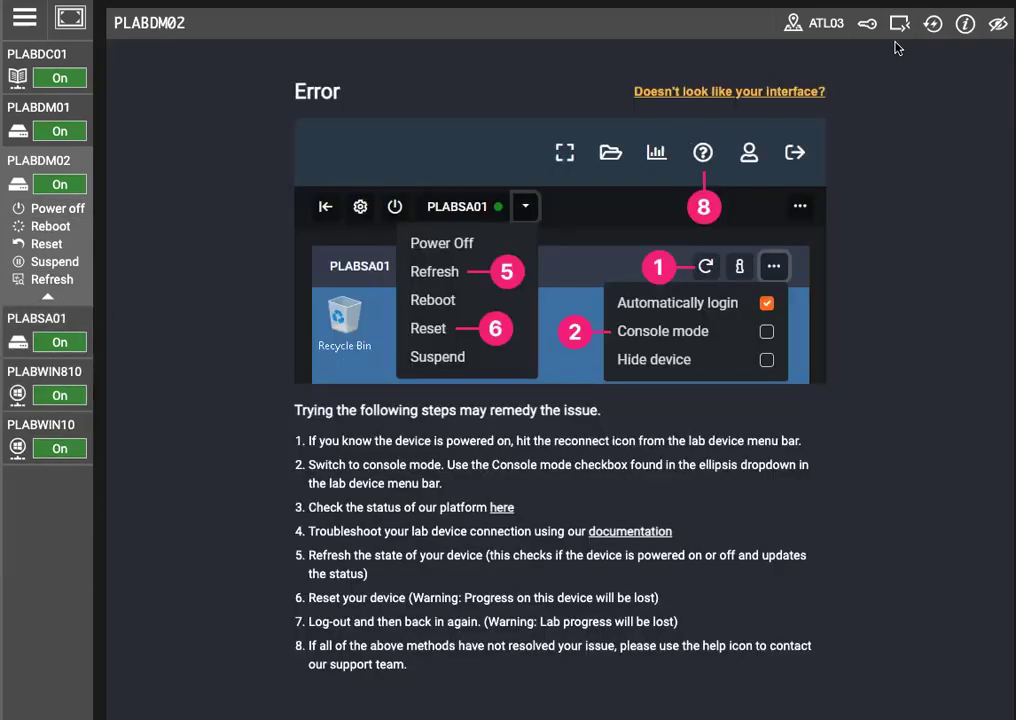
left_click(932, 23)
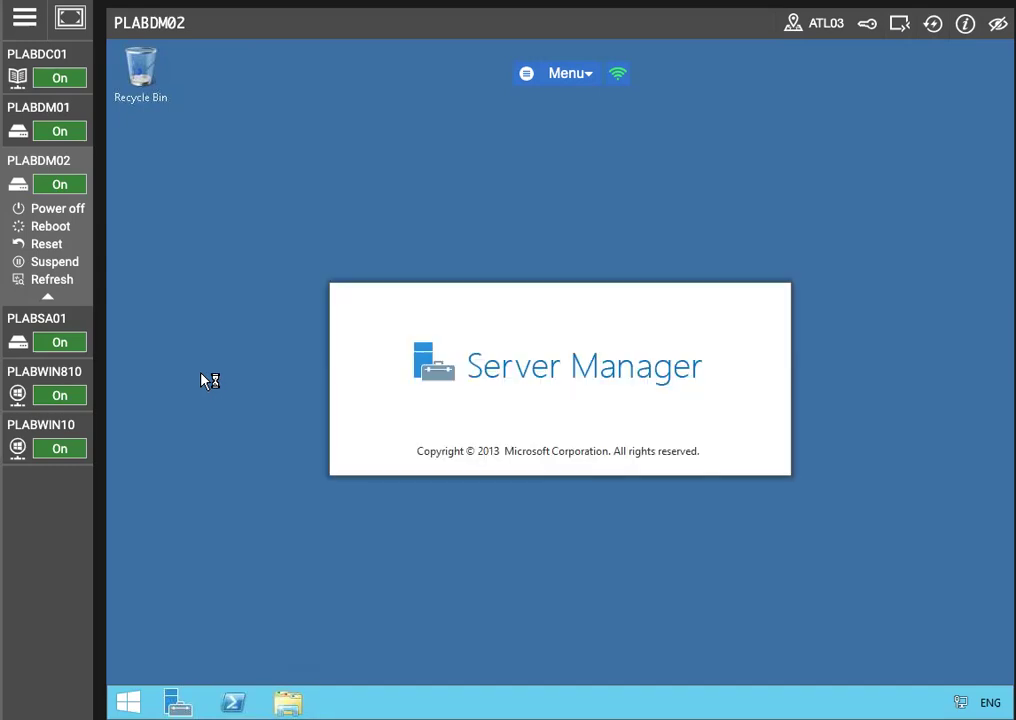
Step: Switch to PLABDC01, maximize Server Manager and show its administrative Tools list
left_click(36, 108)
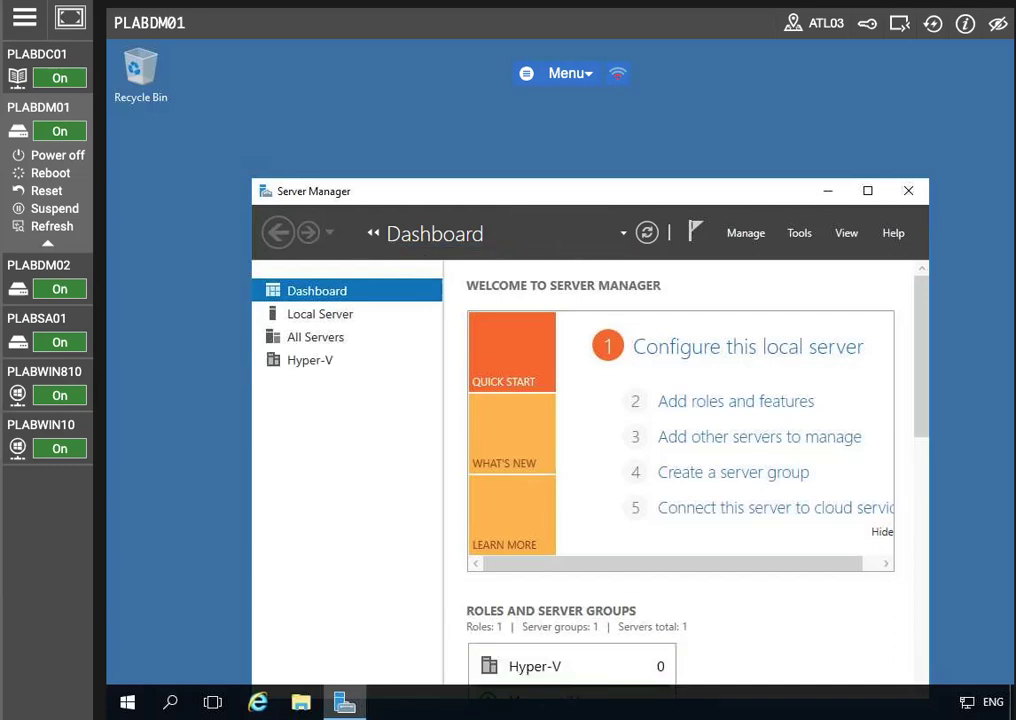
left_click(46, 58)
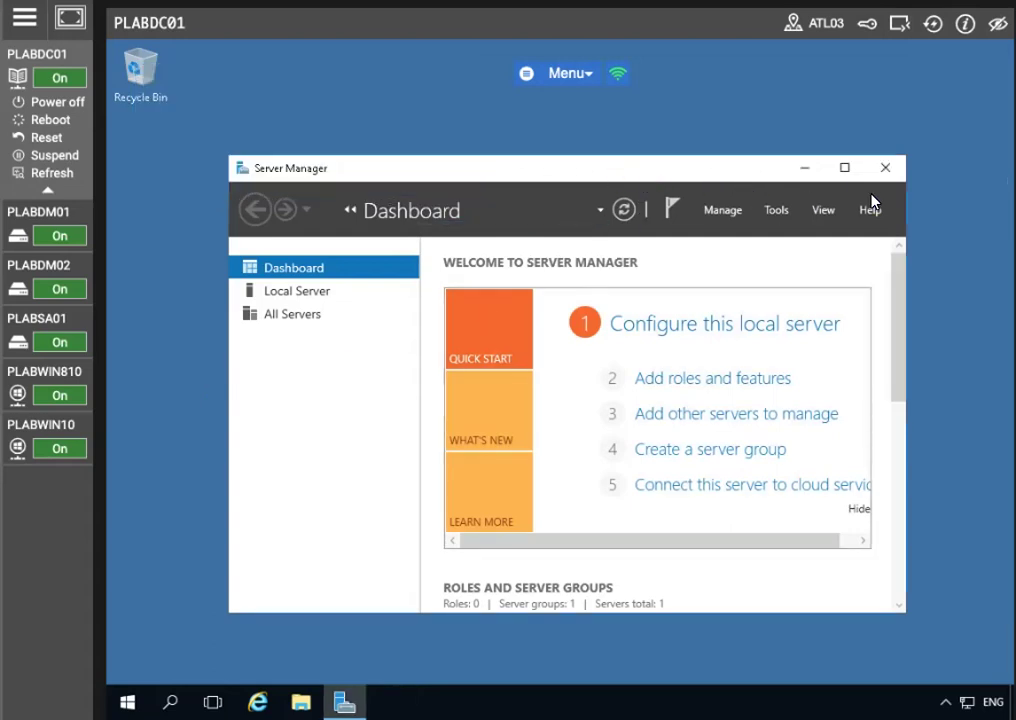
left_click(844, 167)
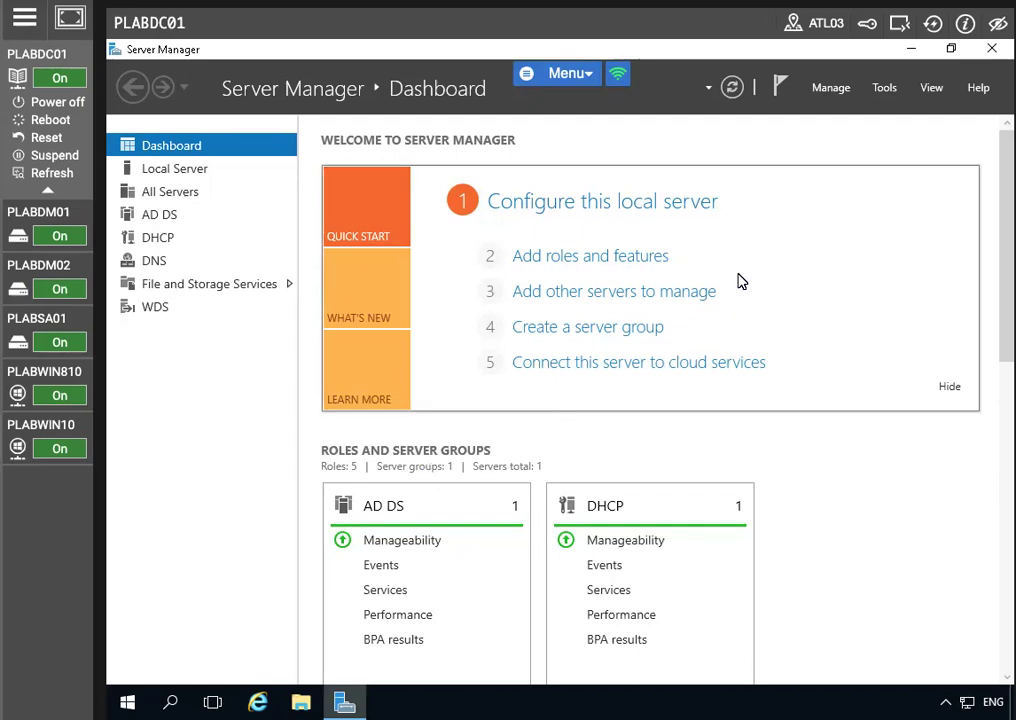
left_click(880, 88)
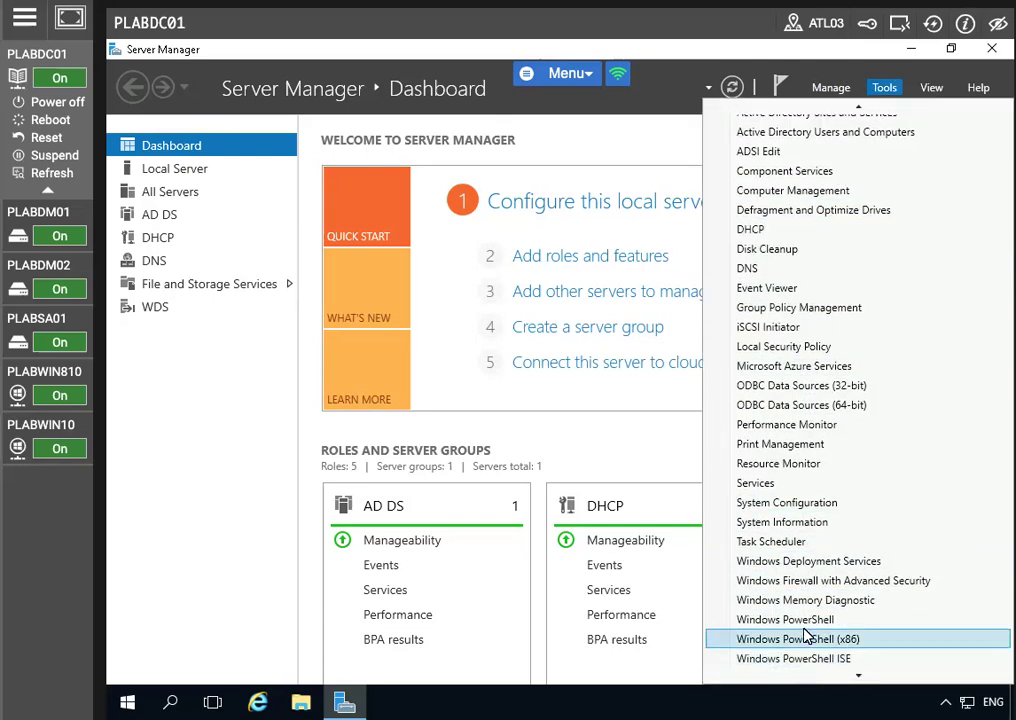
Step: In PowerShell, run Add-WindowsFeature -Name ADCS-CERR-Authority -IncludeManagementTools, which fails on the misspelled name
left_click(808, 618)
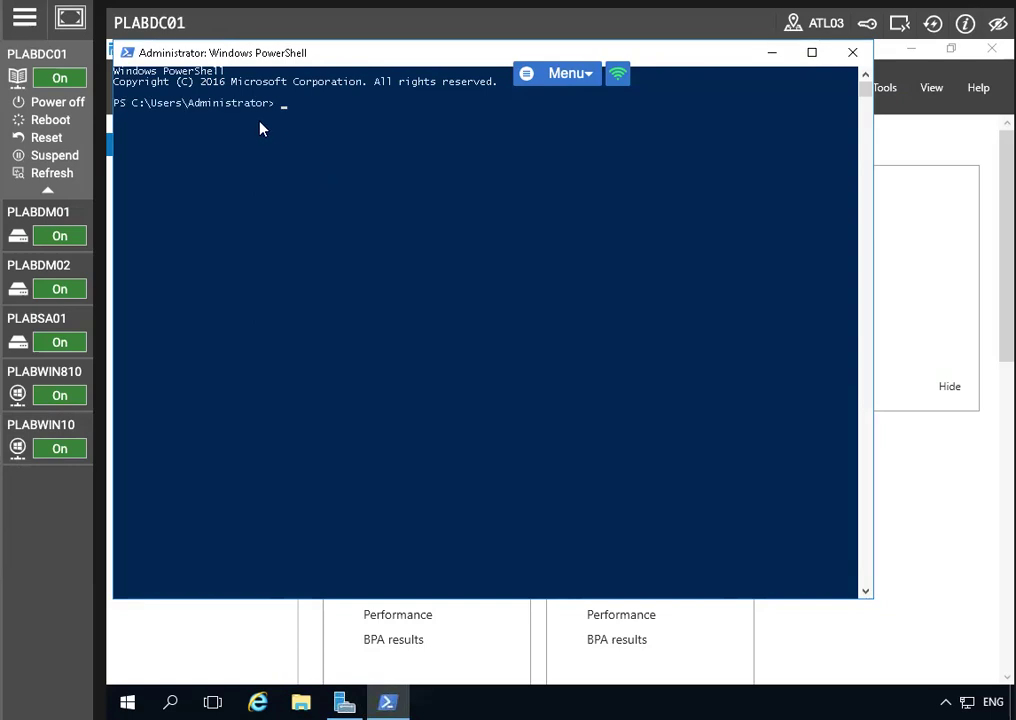
type("Add")
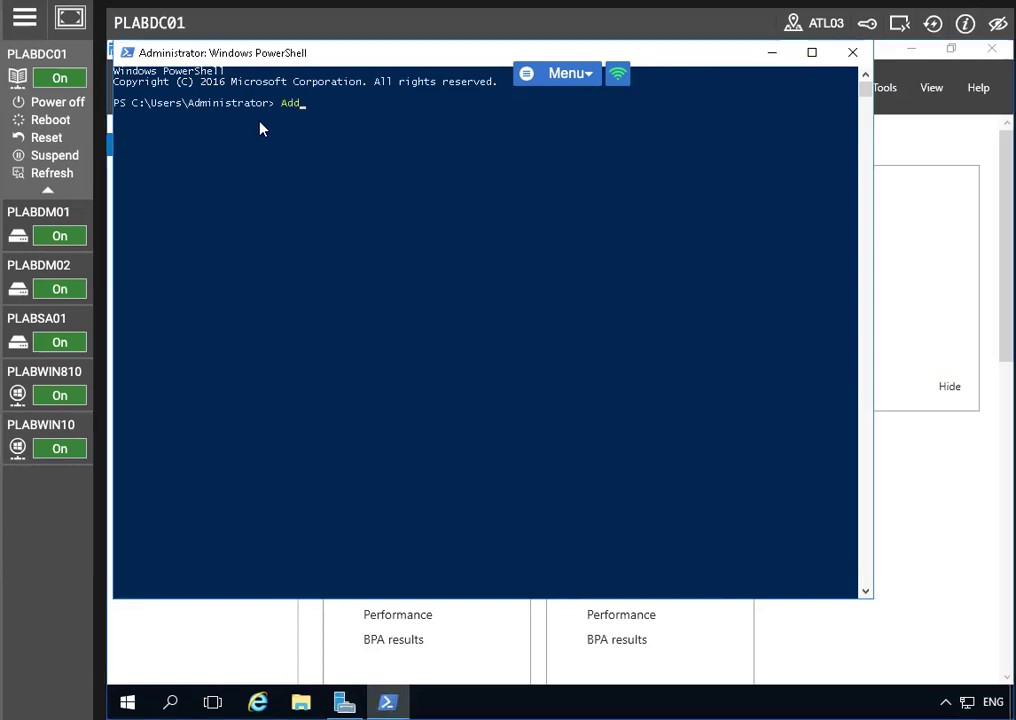
type("-WindowsFeature ")
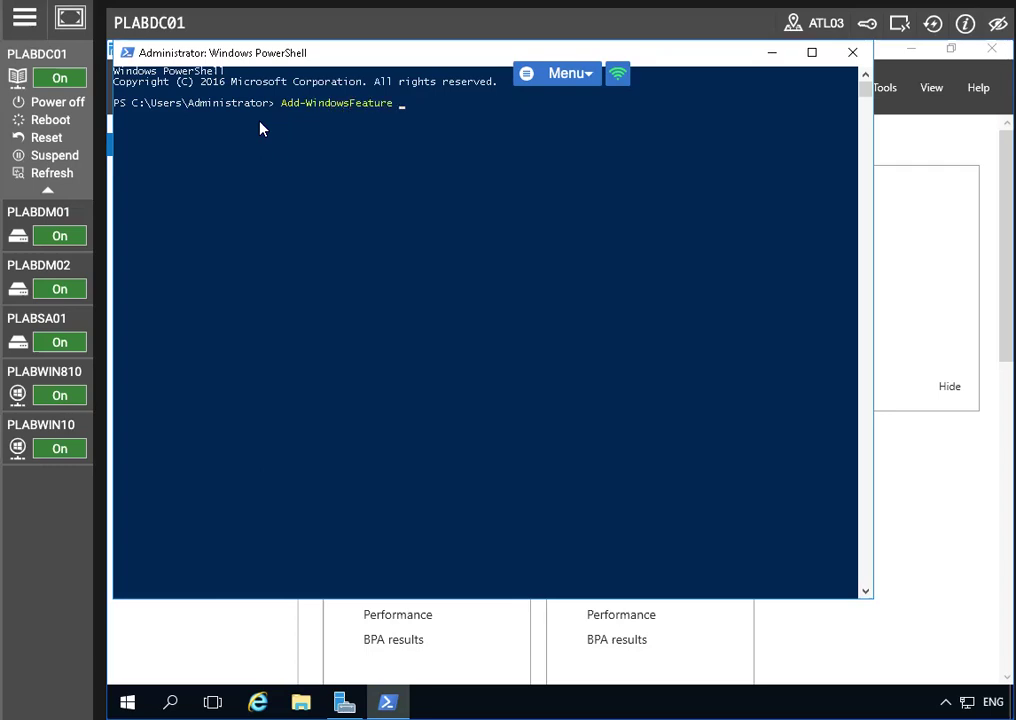
type("-Name ADCSO")
key("BackSpace")
type("-CERR-Auth")
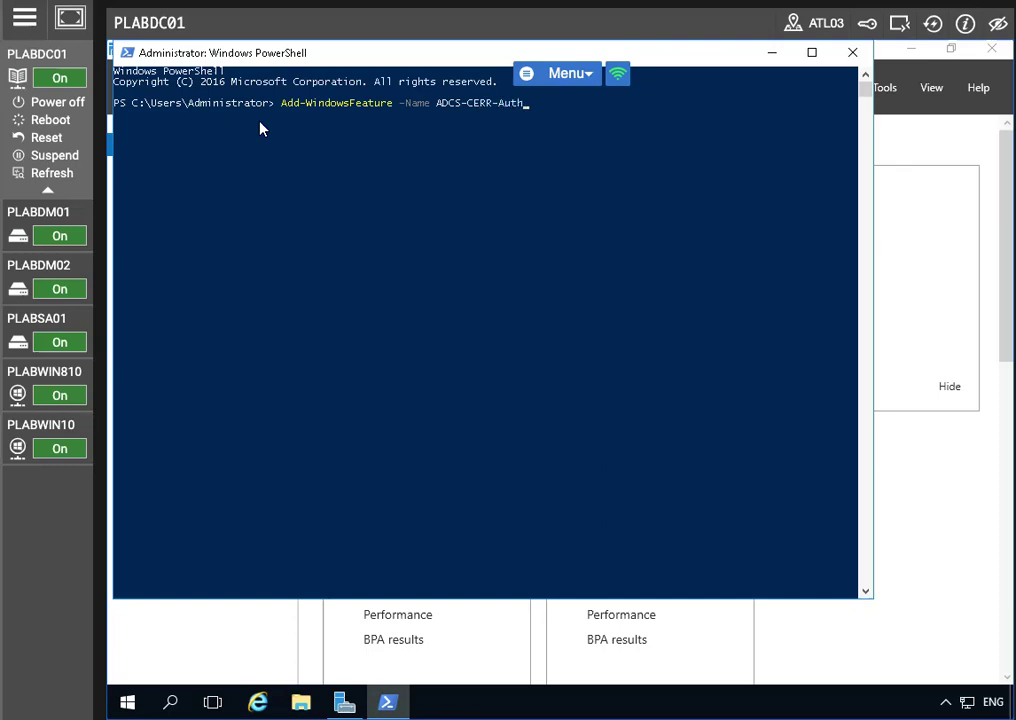
type("ority -IncludeMan")
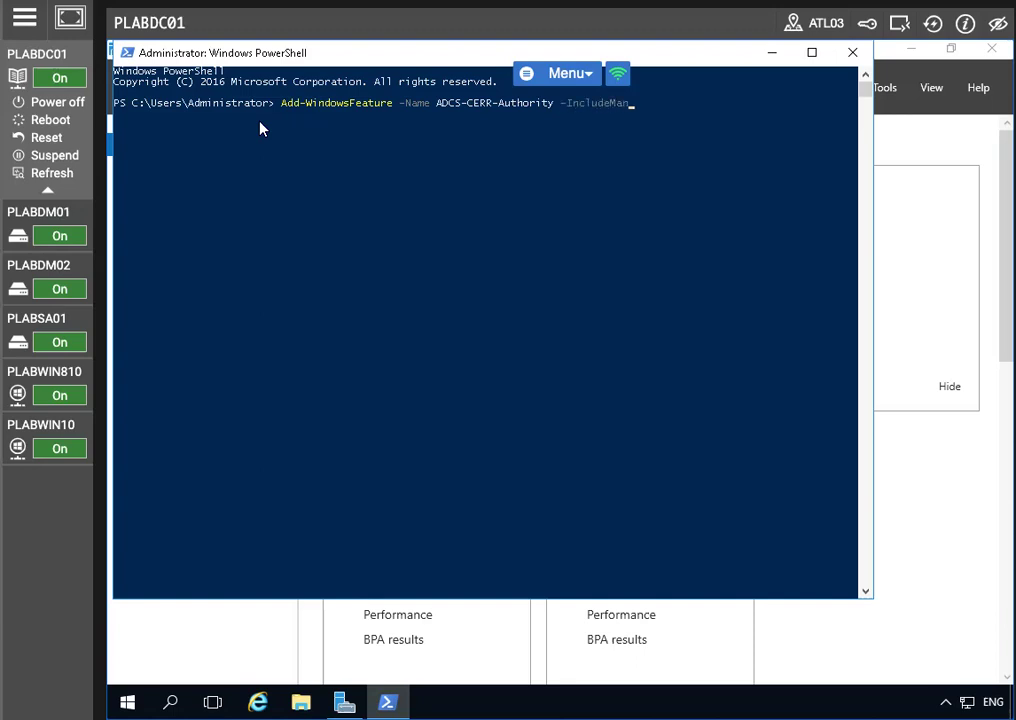
type("agementT")
key("Tab")
key("Return")
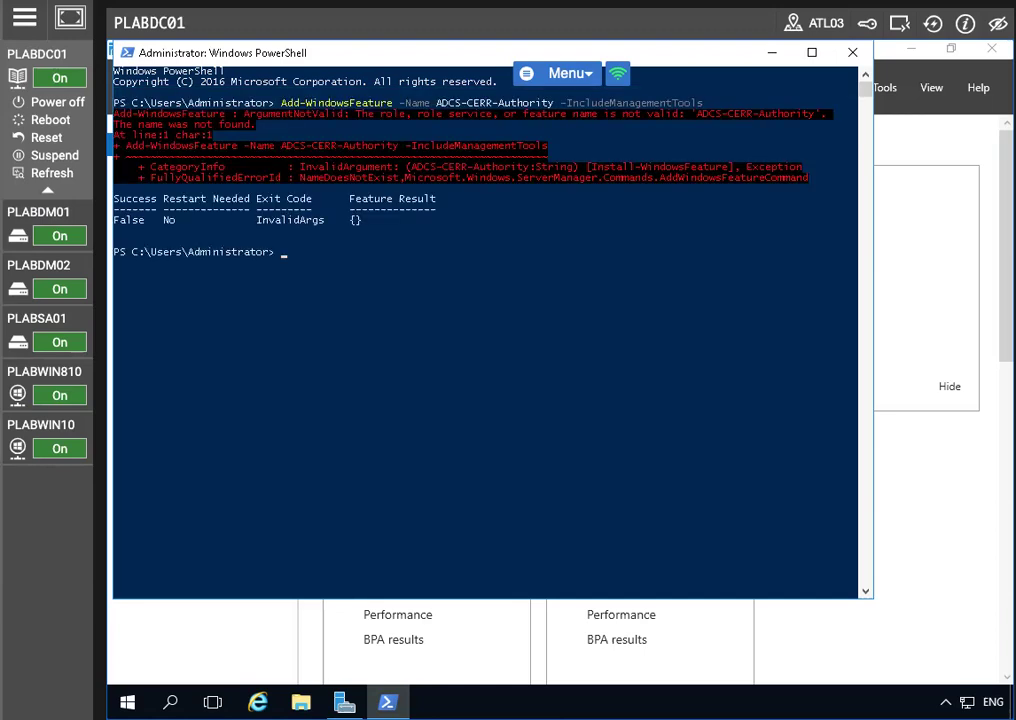
Step: Correct CERR to CERT and rerun the install of ADCS-CERT-Authority with management tools
key("Up")
key("Left")
key("Left")
key("Left")
key("Left")
key("Left")
key("Left")
key("Left")
key("Left")
key("Left")
key("Left")
key("Left")
key("Left")
key("Left")
key("Left")
key("Left")
key("Left")
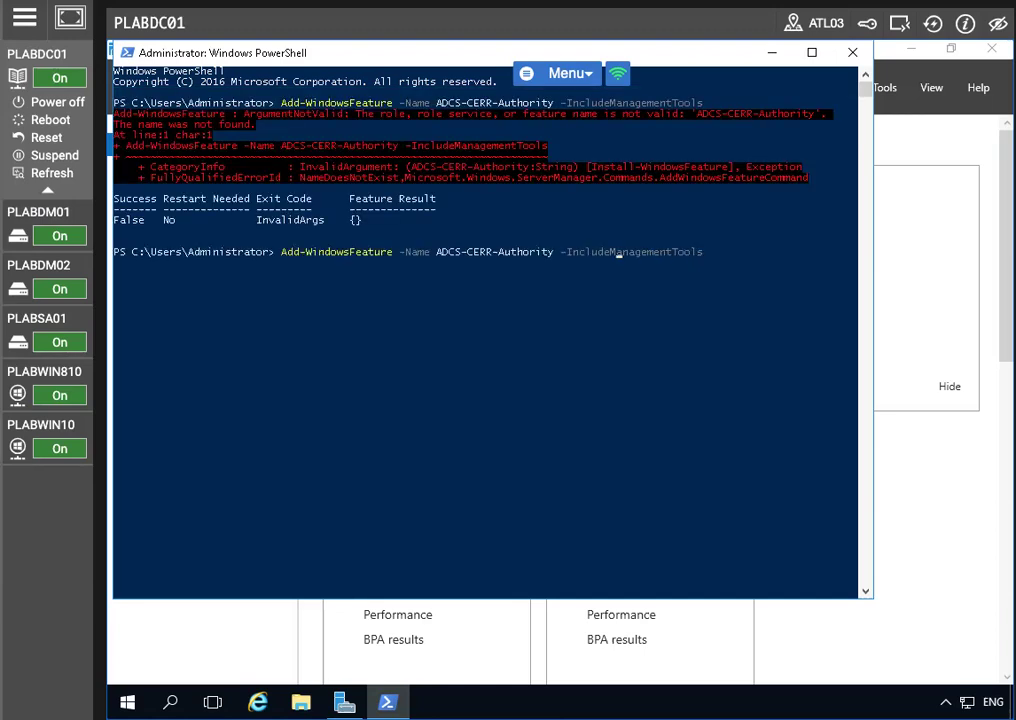
key("Left")
key("Left")
key("Left")
key("Left")
key("Left")
key("Left")
key("Left")
key("Left")
key("Left")
key("Left")
key("Left")
key("Left")
key("Left")
key("Left")
key("Left")
key("Left")
key("Left")
key("Left")
key("shift+Return")
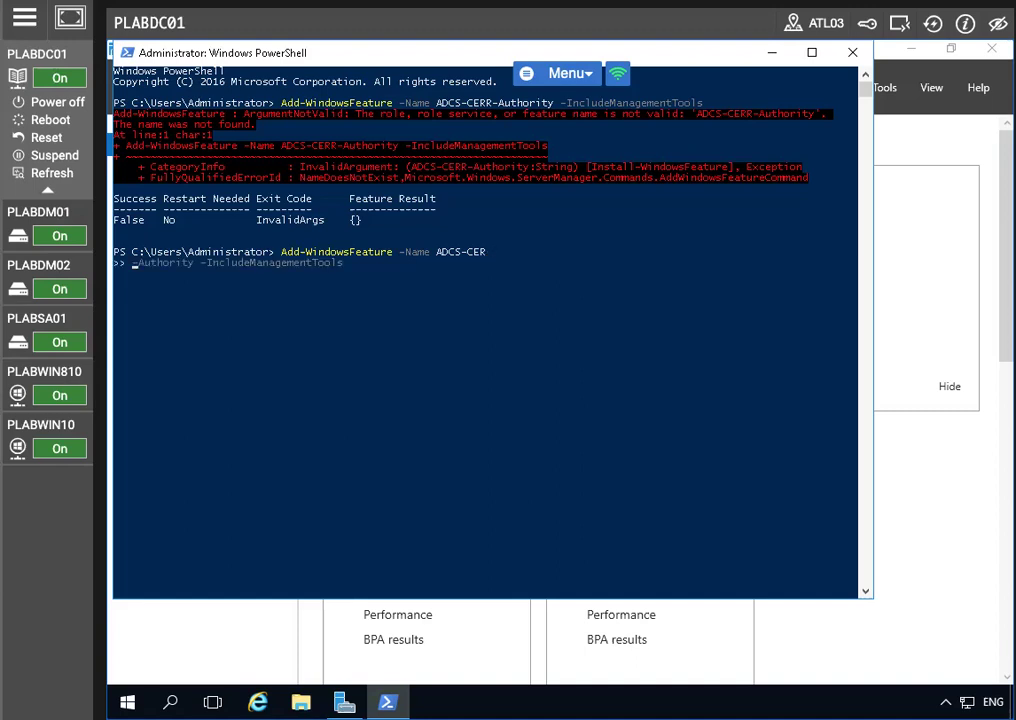
key("BackSpace")
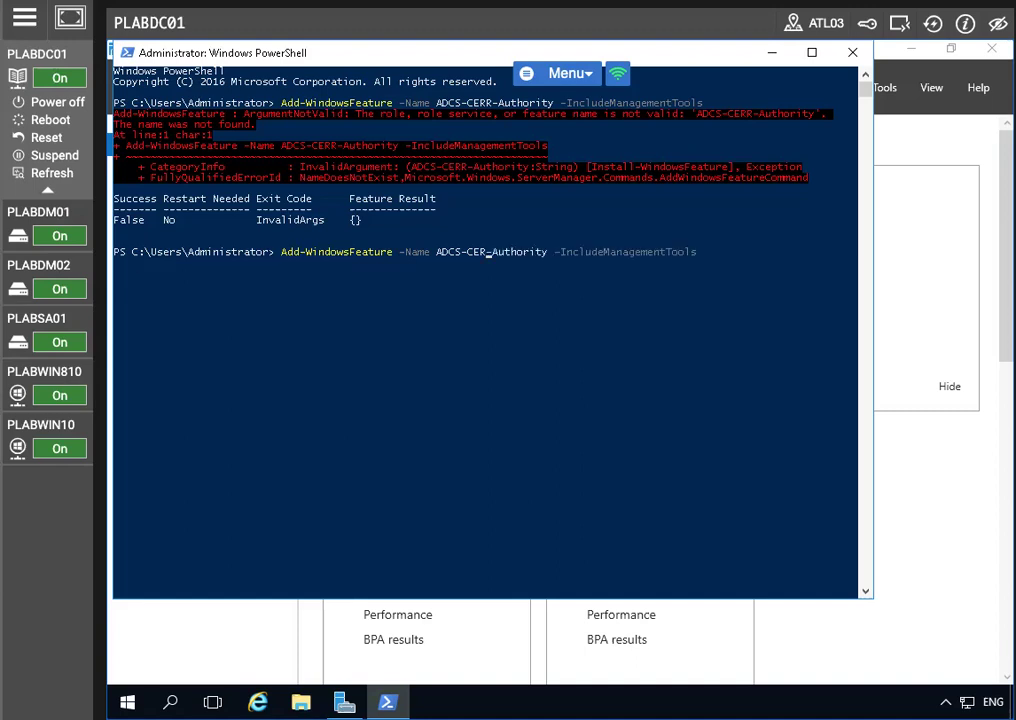
key("Delete")
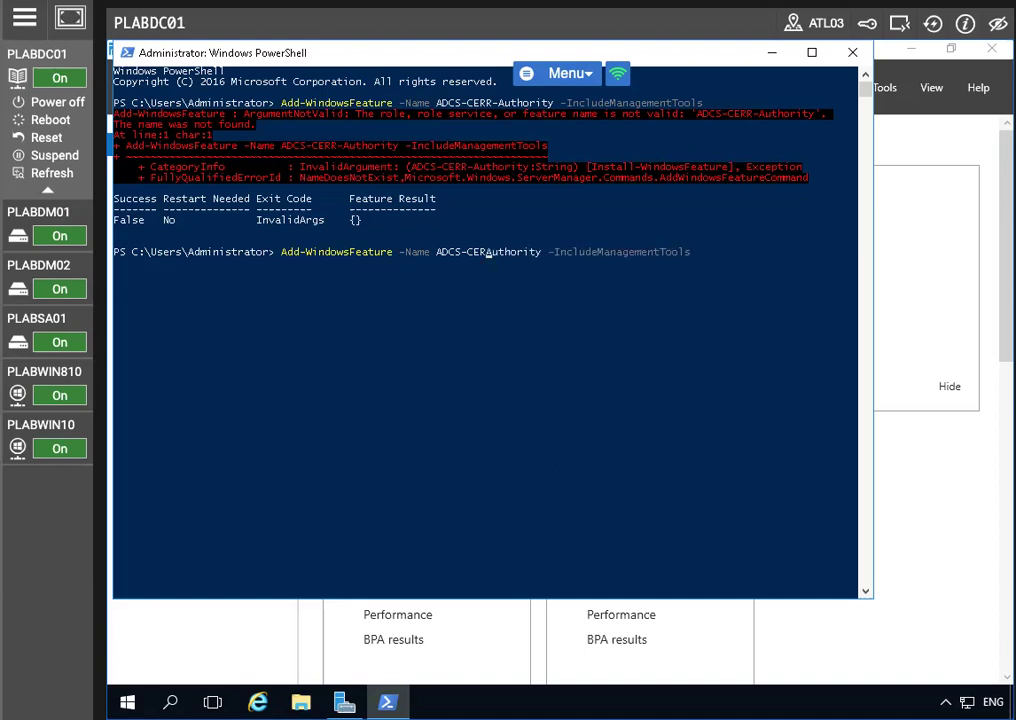
type("T")
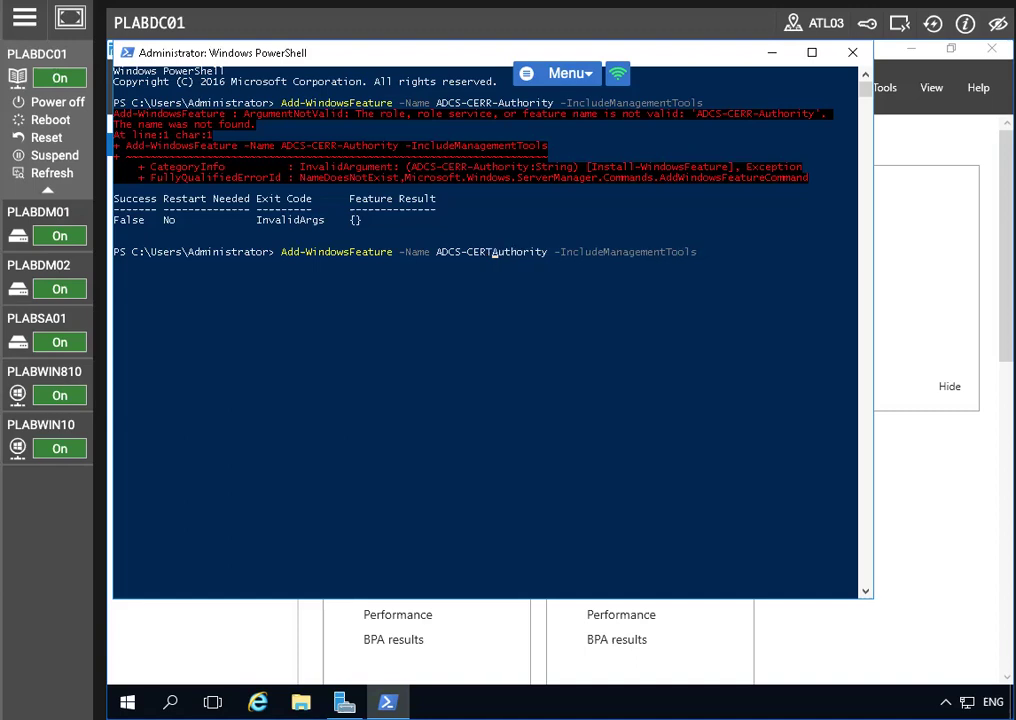
type("-")
key("Return")
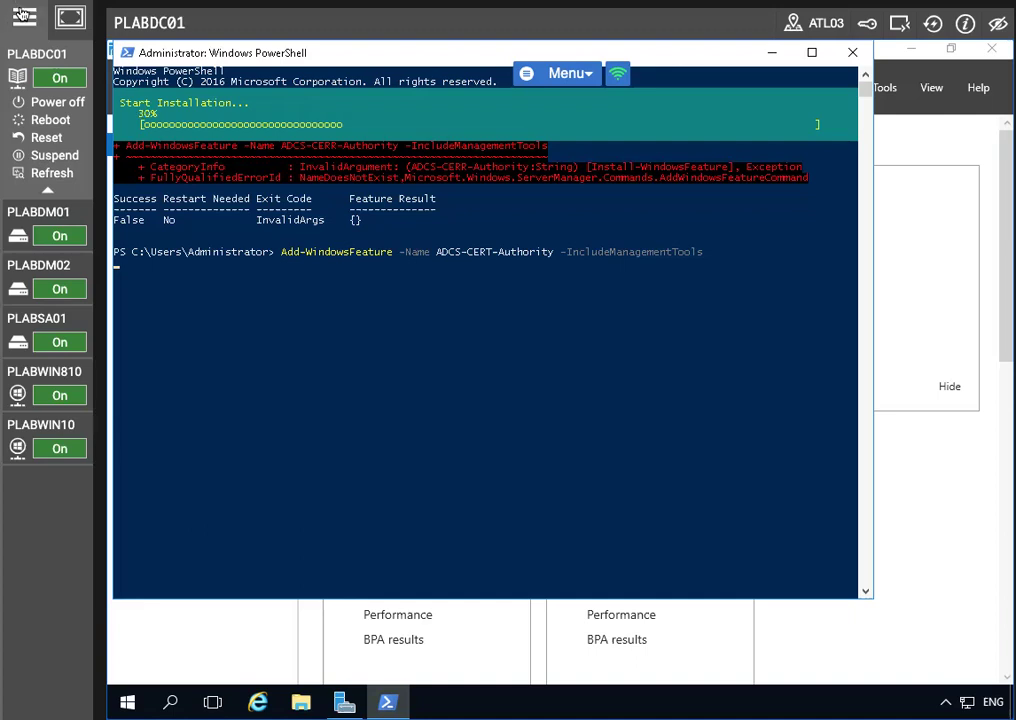
left_click(23, 17)
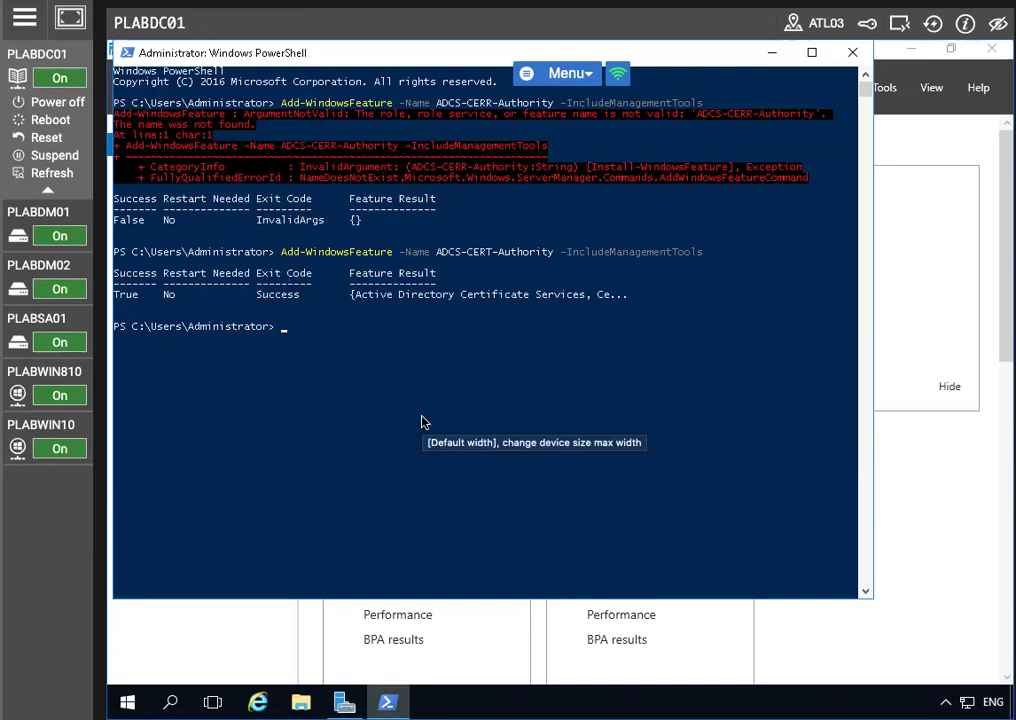
Step: Clear the stray control characters from the PowerShell prompt
left_click(286, 331)
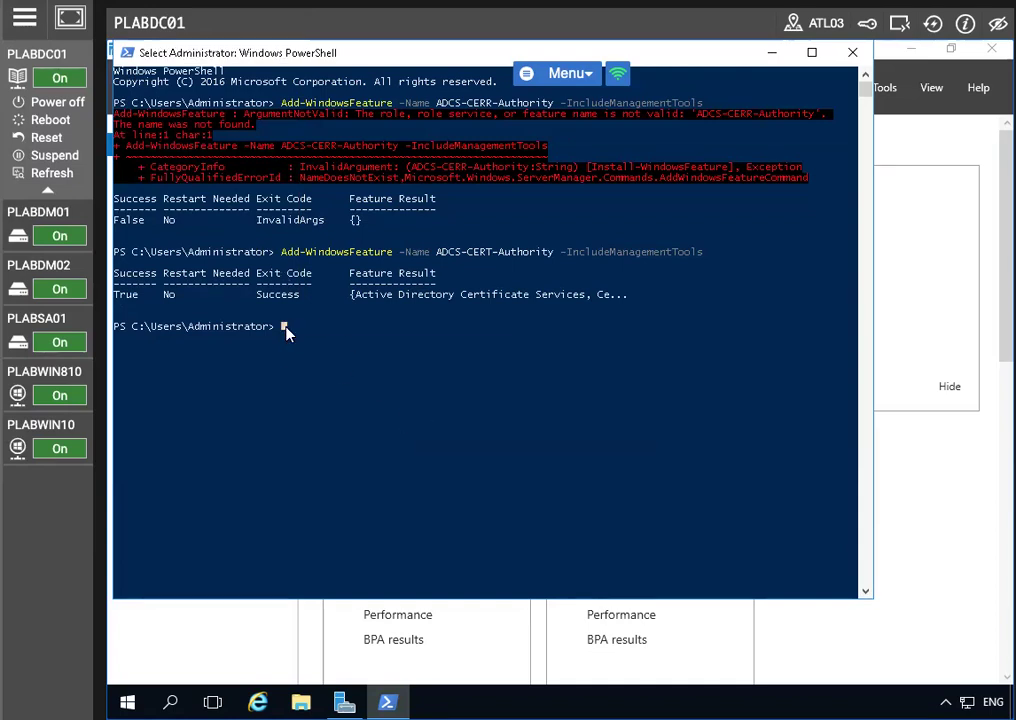
key("ctrl+s")
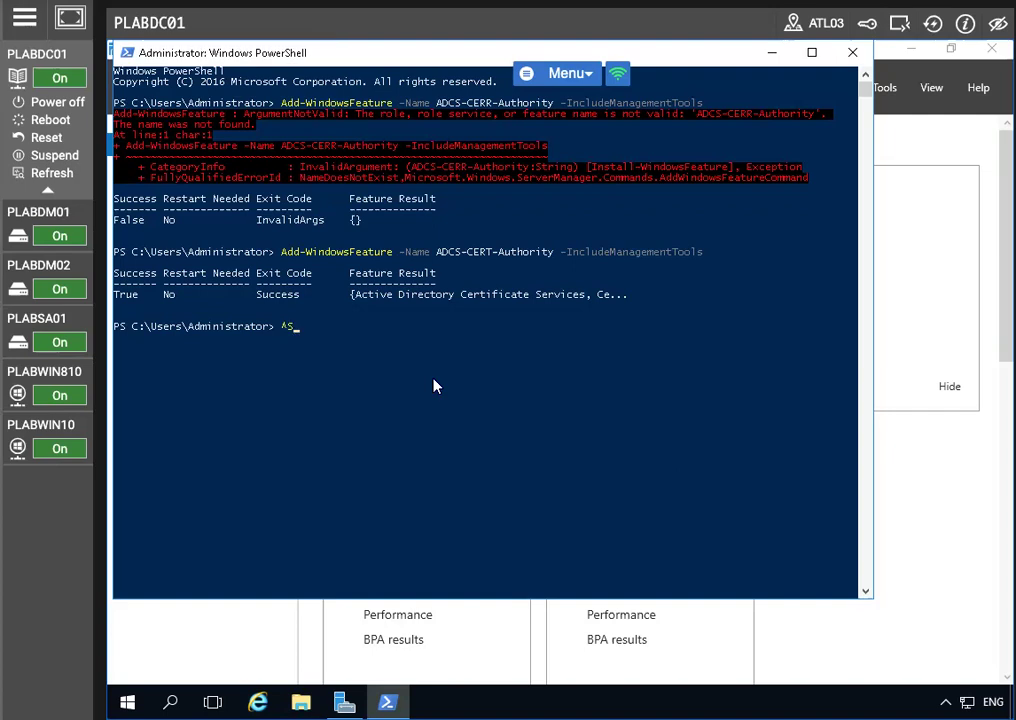
key("BackSpace")
key("ctrl+i")
key("ctrl+n")
key("ctrl+s")
key("ctrl+t")
key("ctrl+a")
key("ctrl+l")
key("Escape")
key("ctrl+i")
key("ctrl+n")
key("Escape")
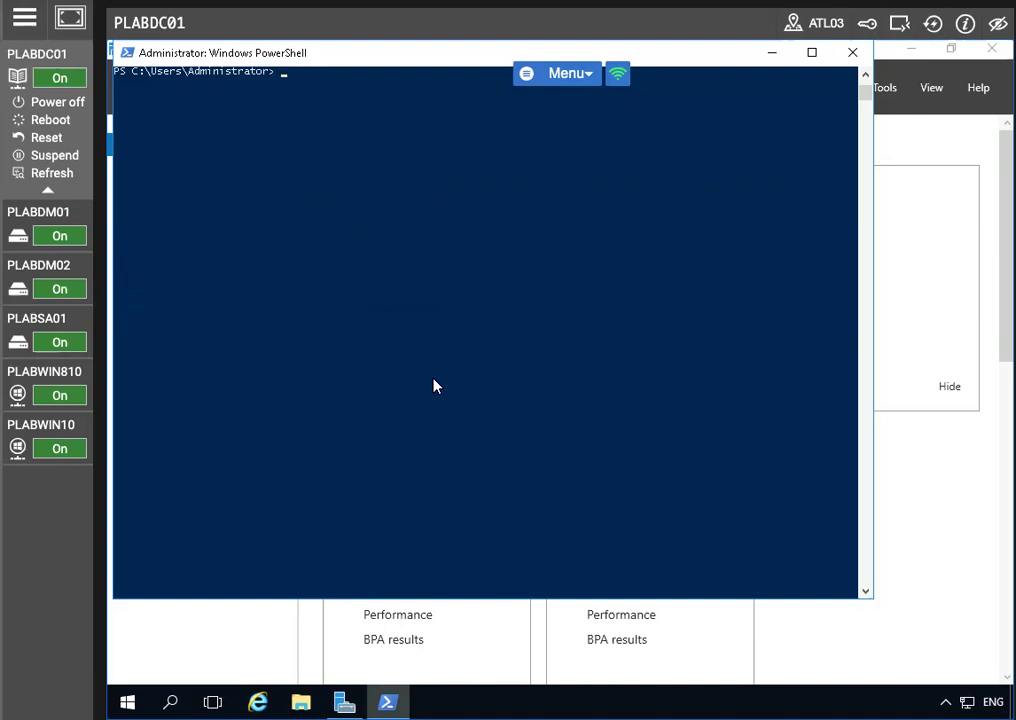
Step: Run Install-AdcsCertificationAuthority -CAType EnterpriseRootCA and confirm with Y
type("Inst")
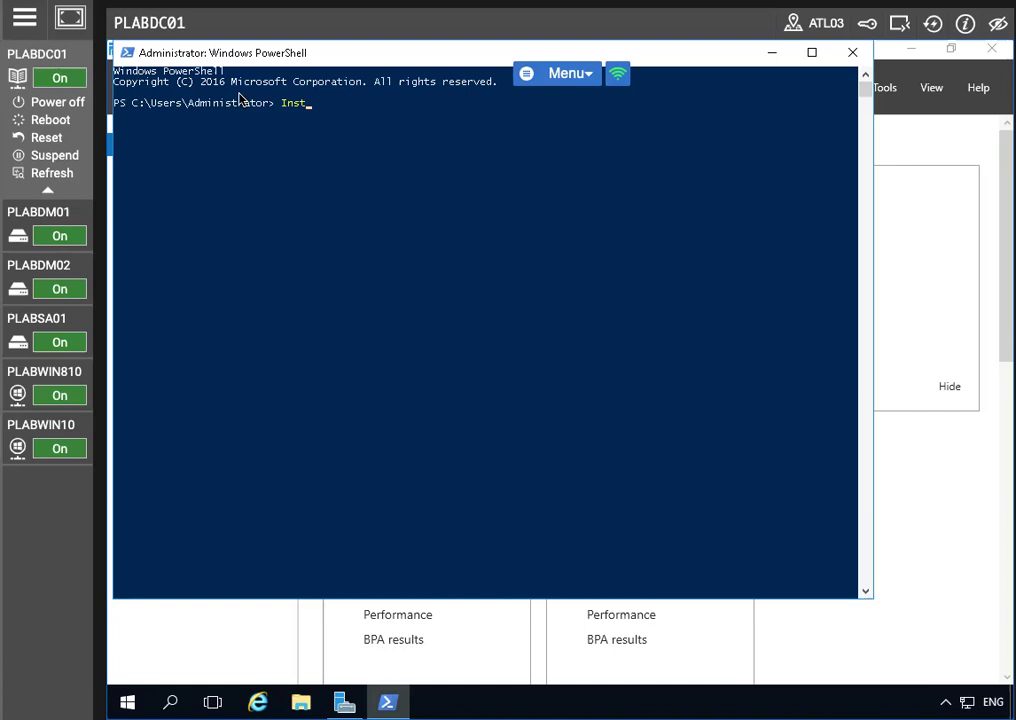
left_click(304, 104)
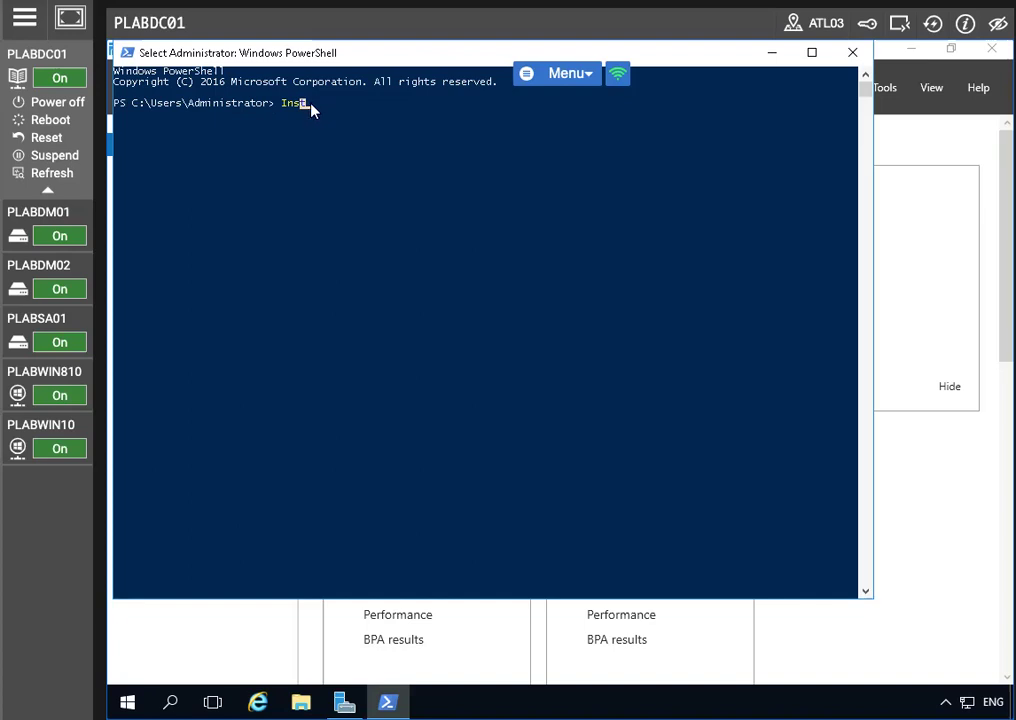
type("all-AD")
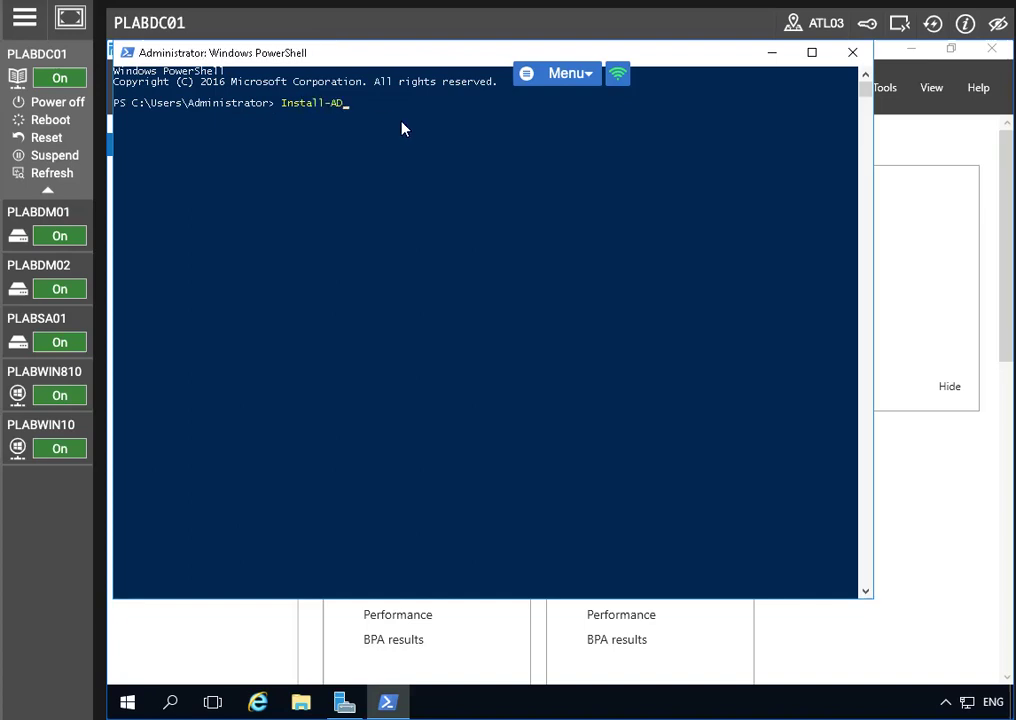
key("BackSpace")
type("dcsCertificationAuthority")
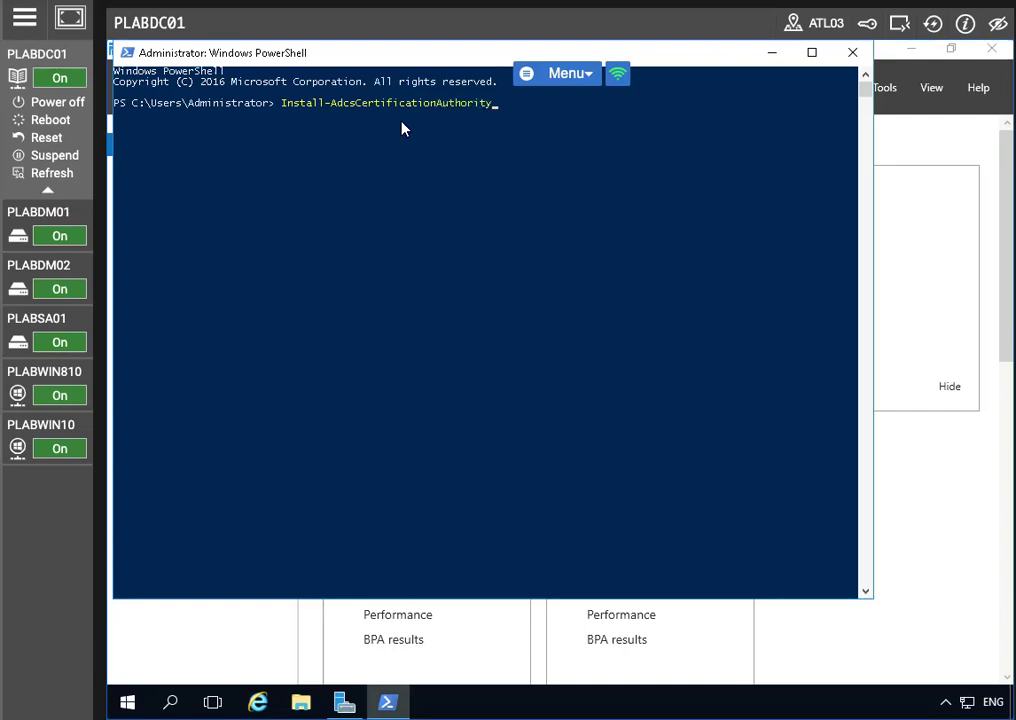
type(" -CAType EnterpriseRootCA")
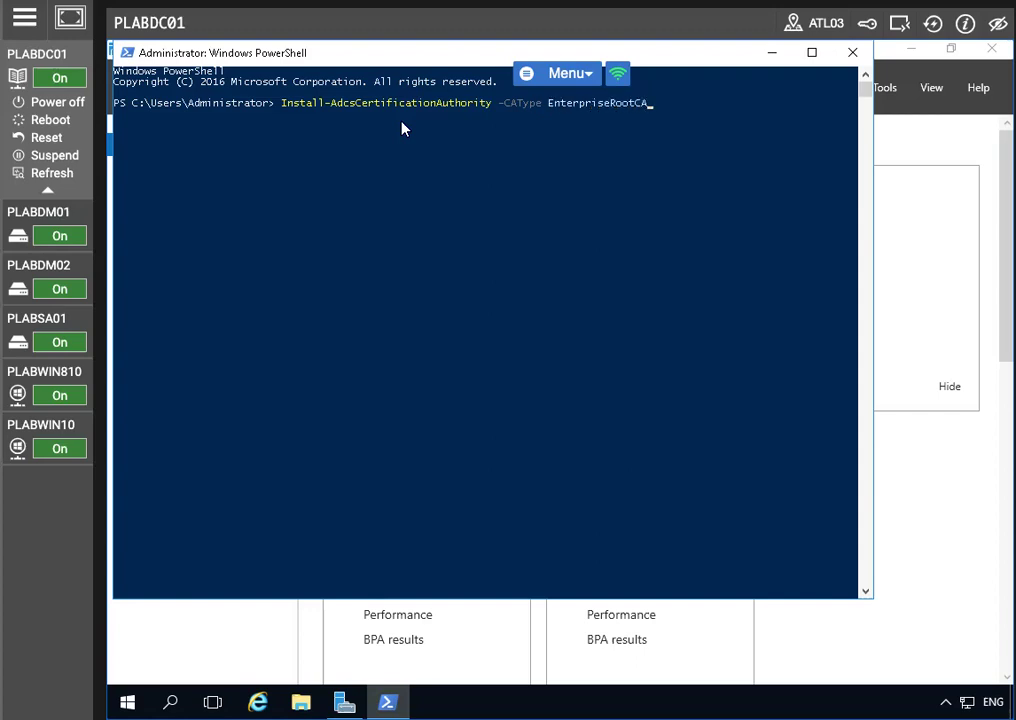
key("Return")
type("y")
key("Return")
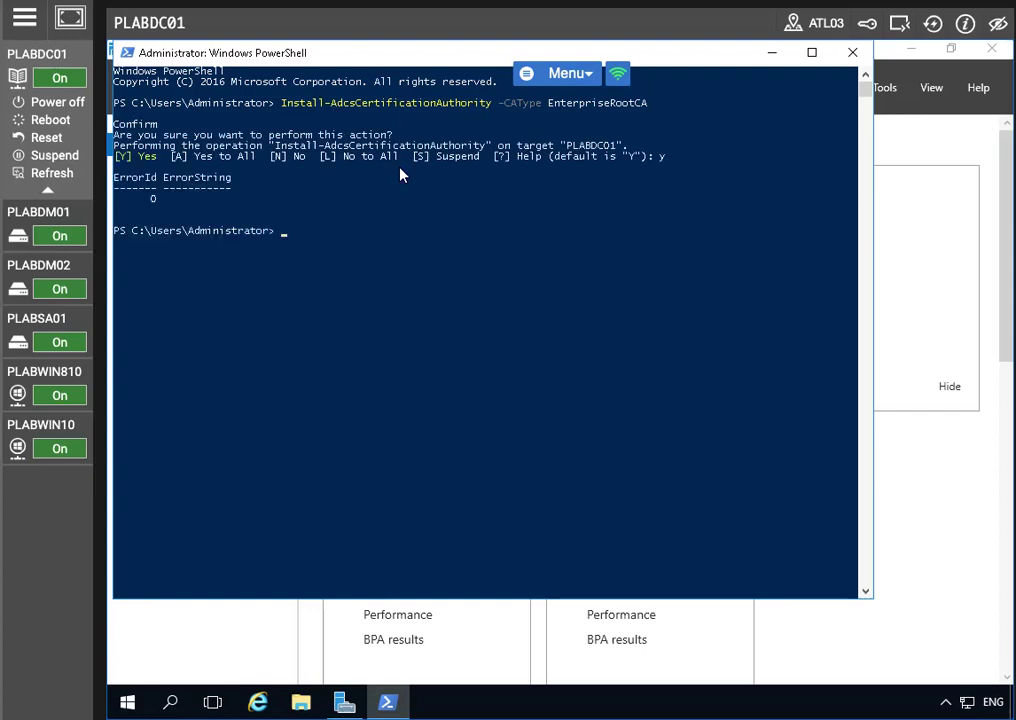
Step: Rerun Install-AdcsCertificationAuthority -CAType EnterpriseRootCA to check it reports the CA already installed
key("Up")
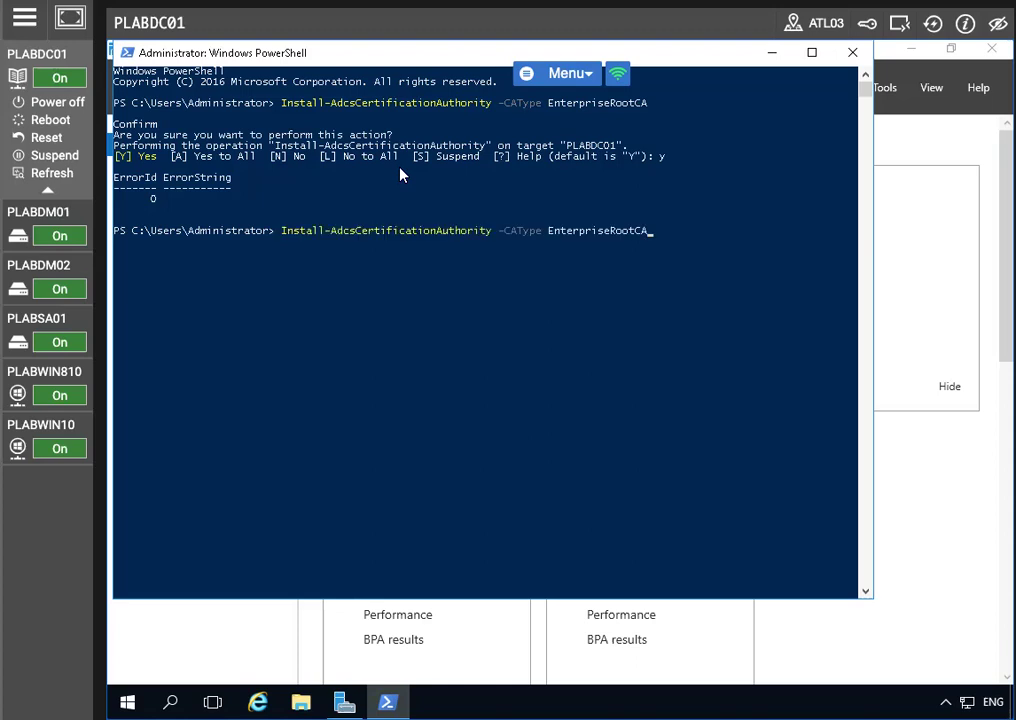
key("Return")
key("Up")
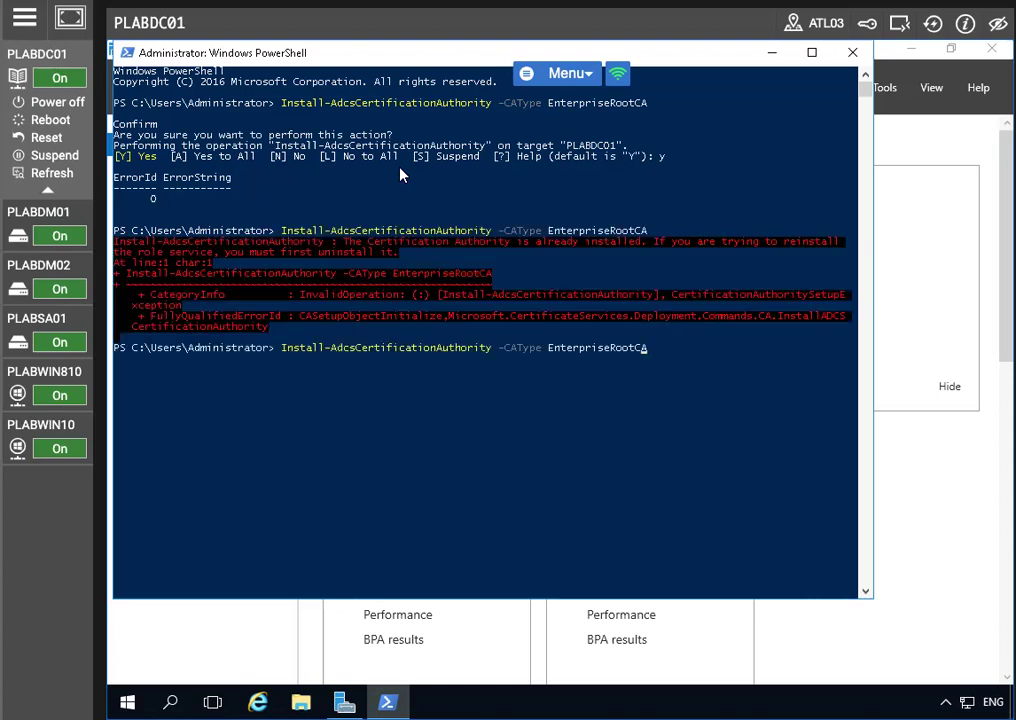
key("Right")
key("Return")
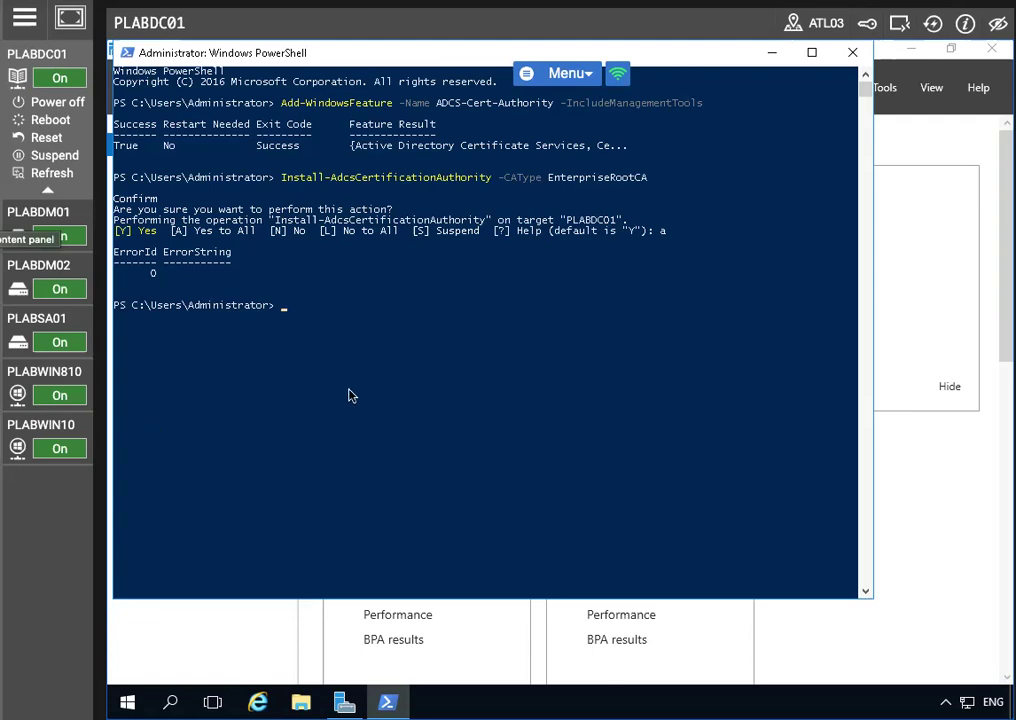
Step: Launch the Certification Authority console maximized and expand PRACTICELABS-PLABDC01-CA
left_click(770, 53)
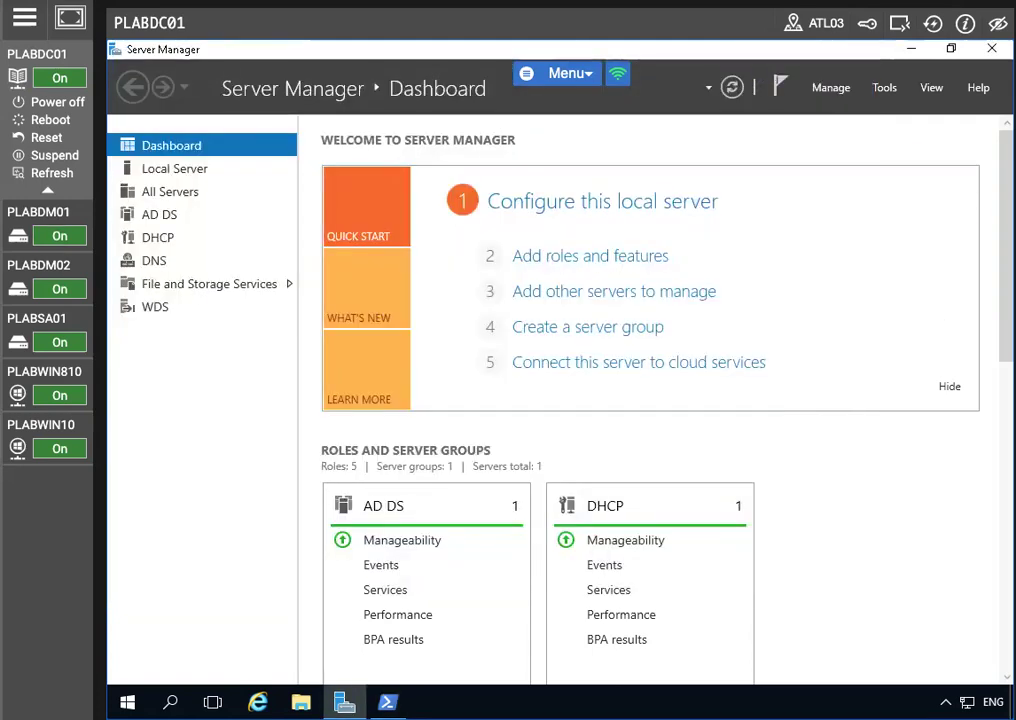
left_click(884, 88)
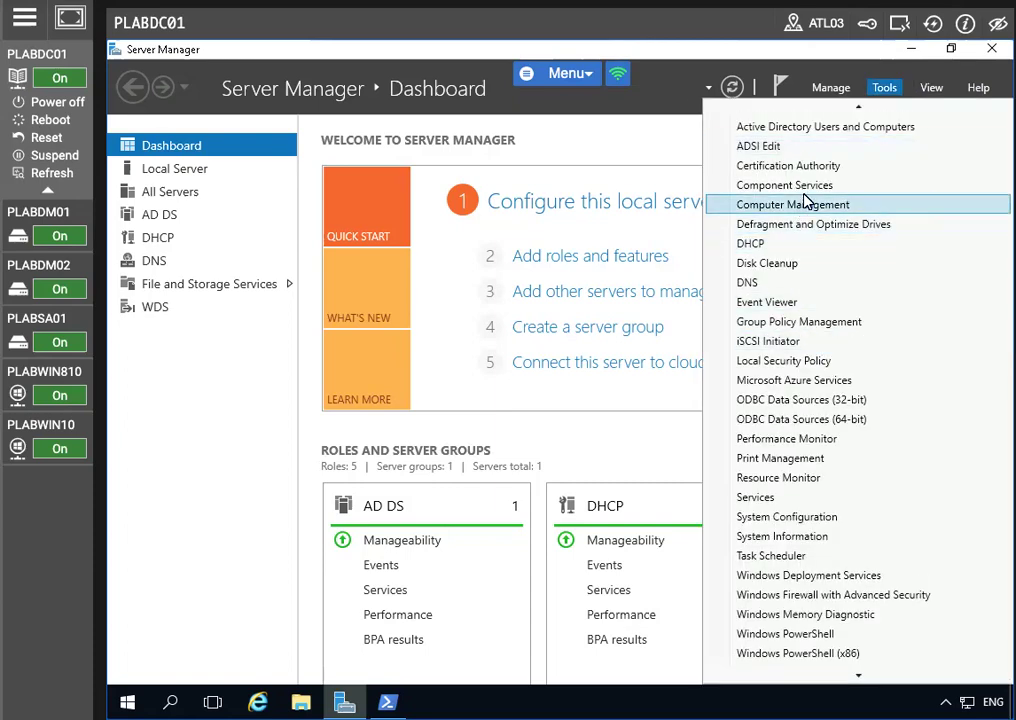
left_click(810, 166)
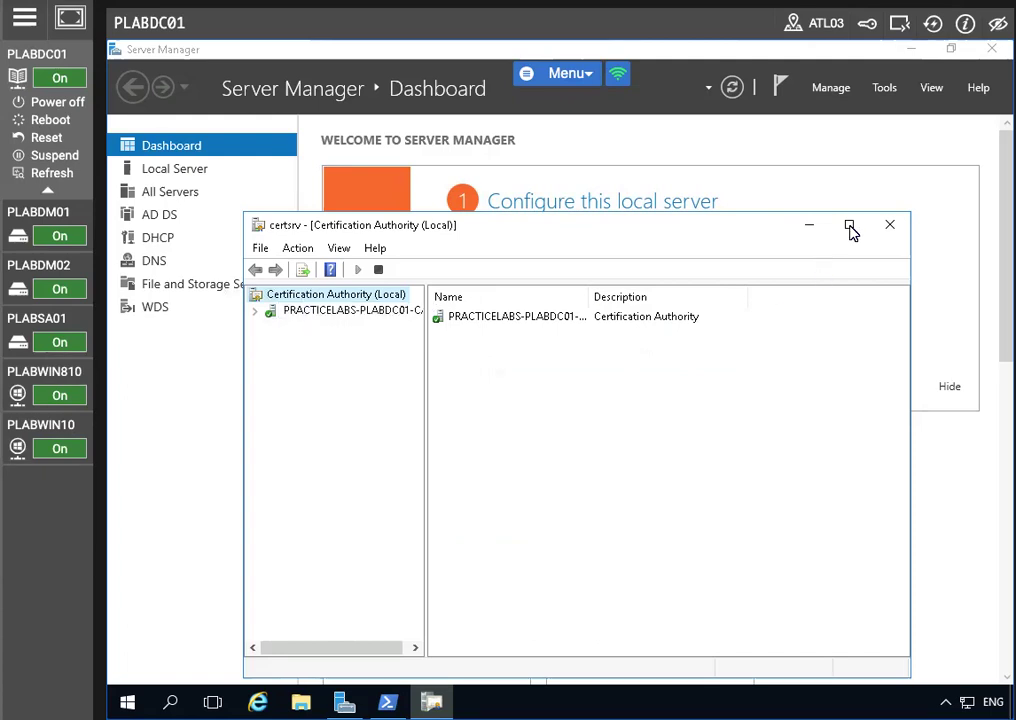
left_click(850, 228)
left_click(200, 132)
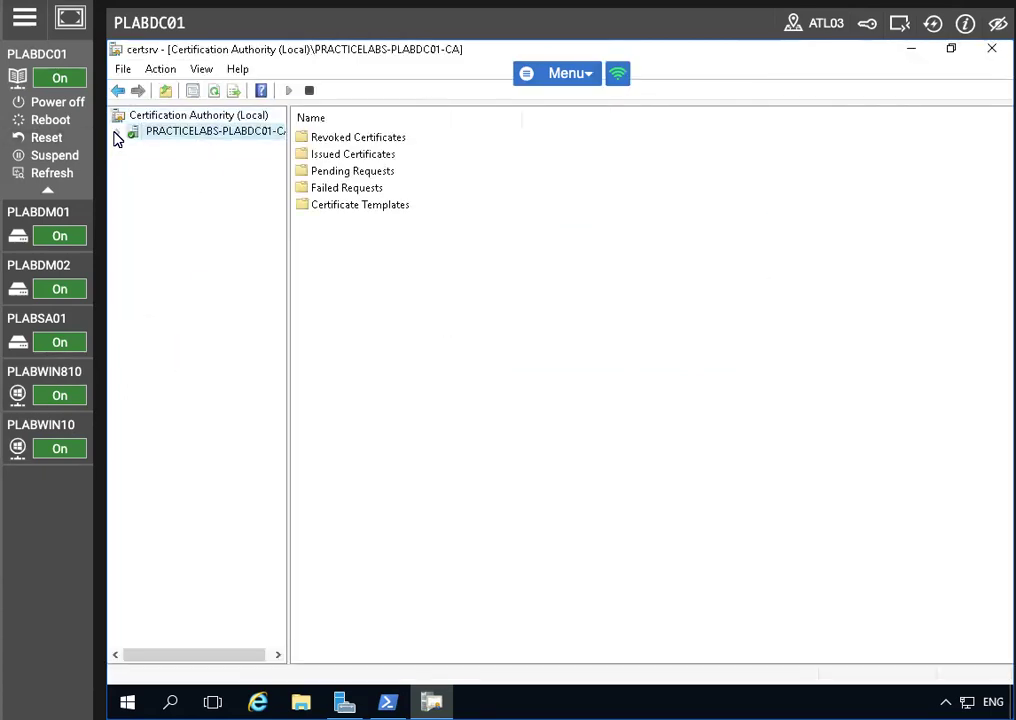
left_click(117, 132)
Step: Open the CA's Properties and view its root certificate
right_click(181, 132)
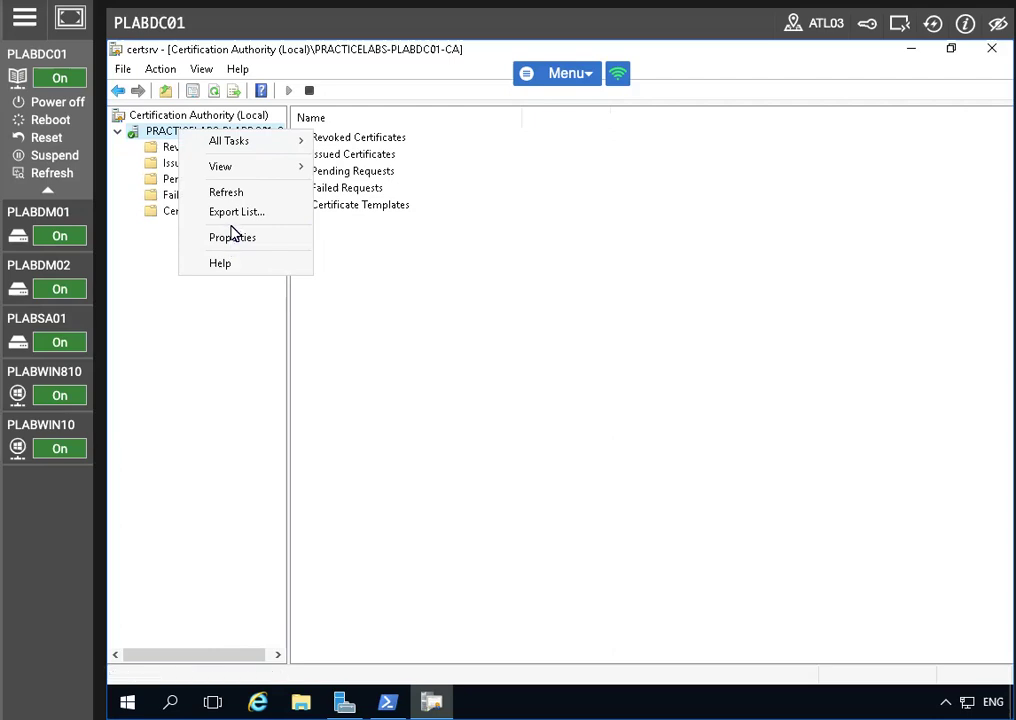
left_click(226, 195)
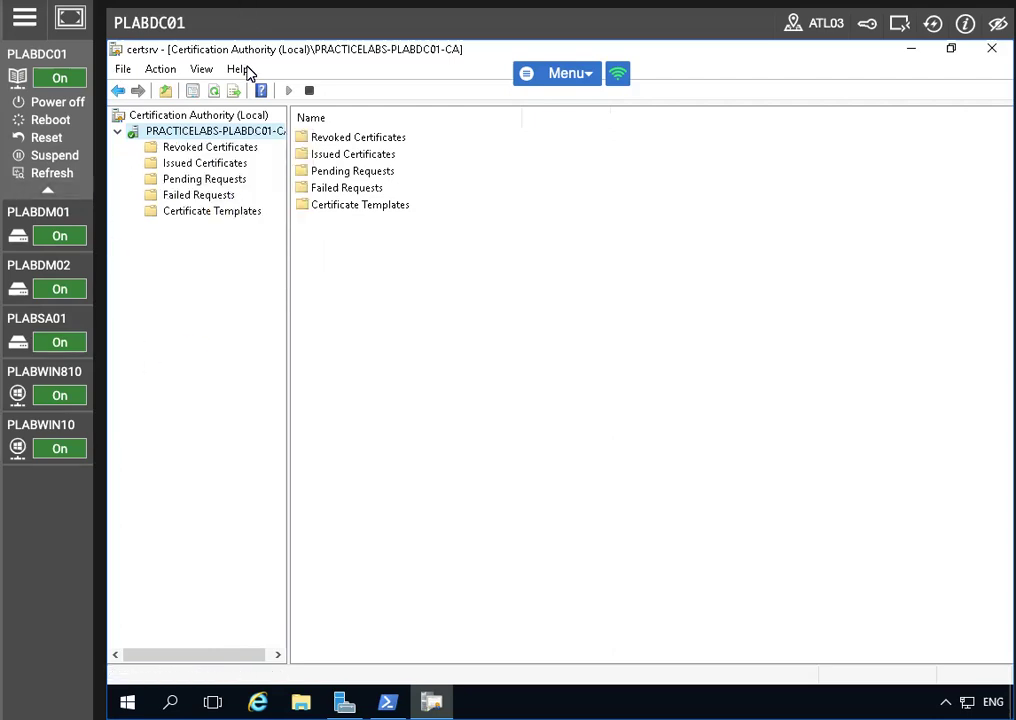
right_click(183, 137)
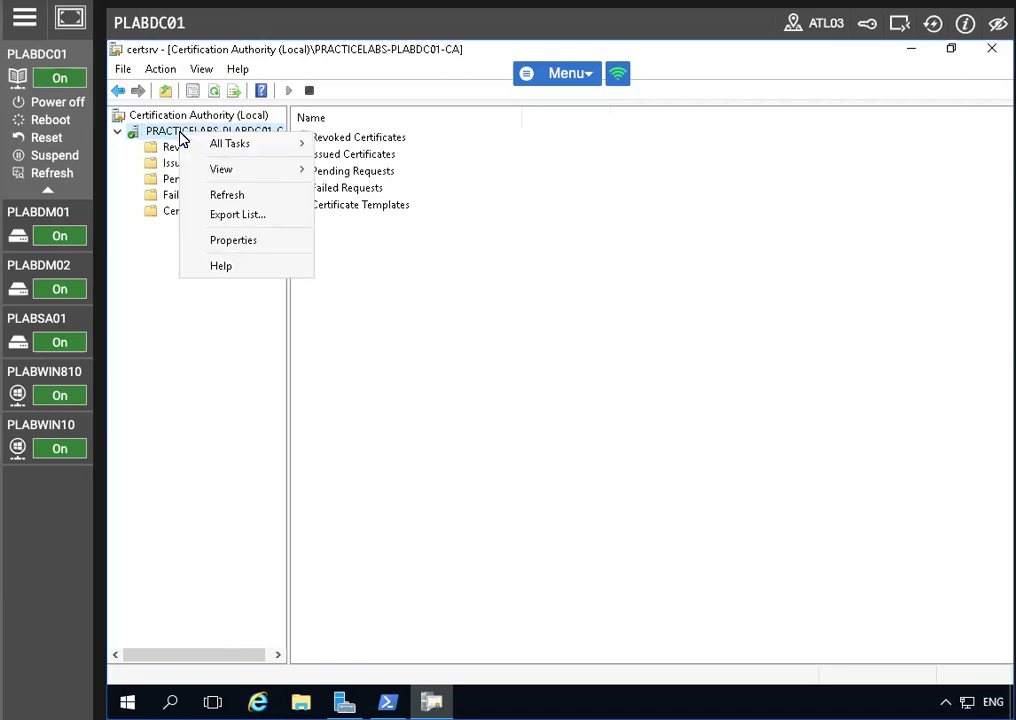
left_click(233, 241)
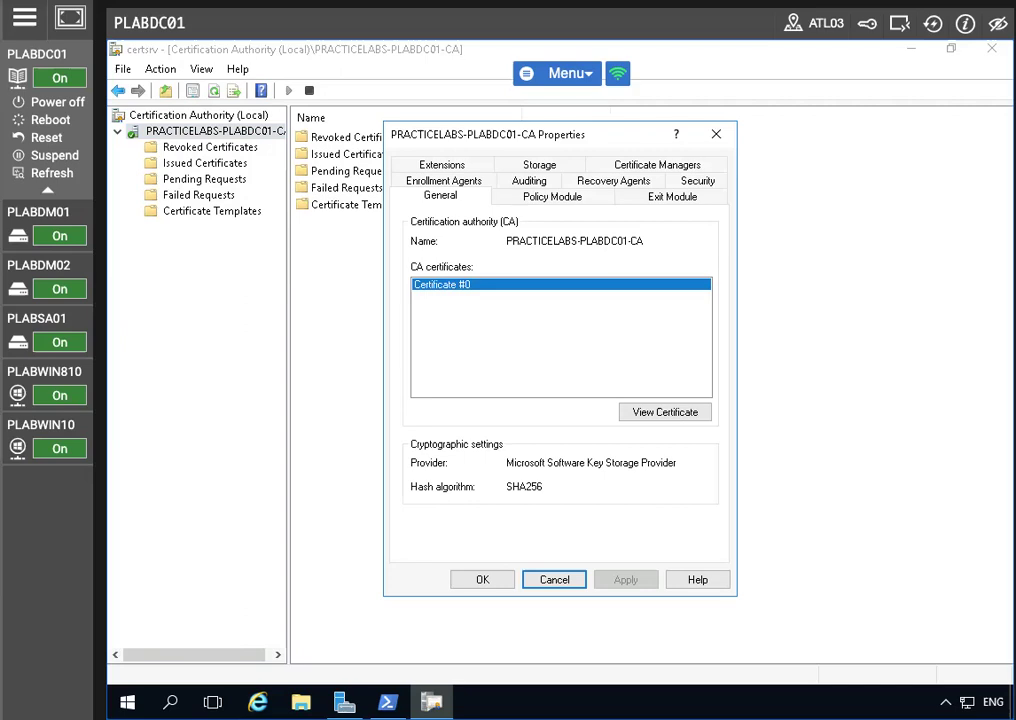
left_click(655, 421)
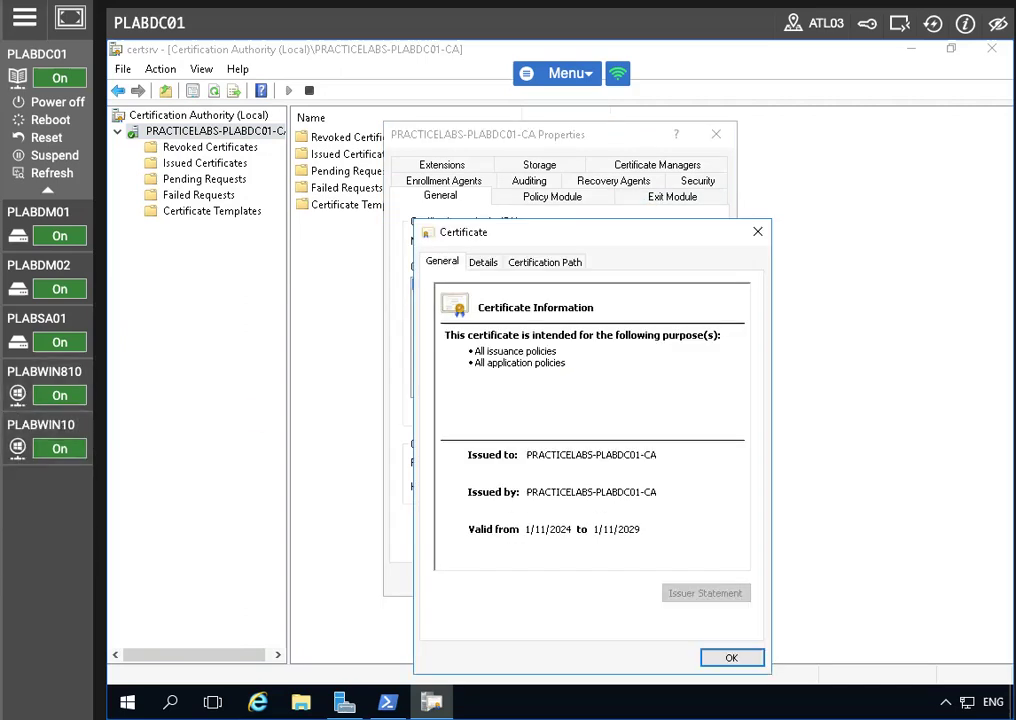
Step: Export the root certificate as DER encoded X.509 to c:\plabdc01, then close the certificate and properties dialogs
left_click(480, 263)
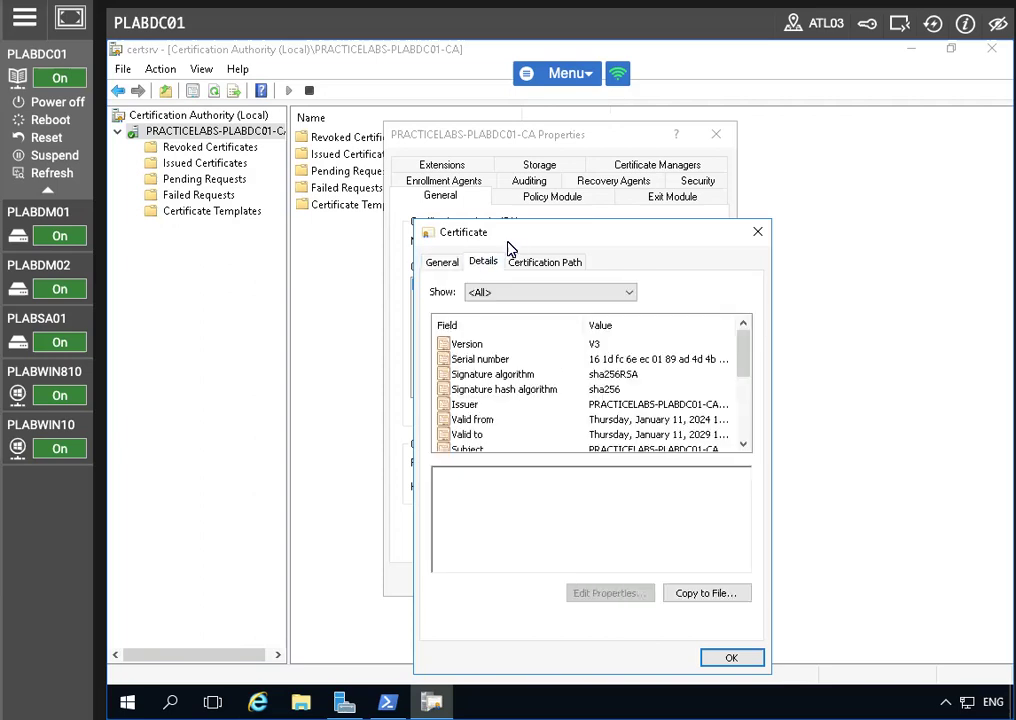
left_click_drag(537, 237, 498, 197)
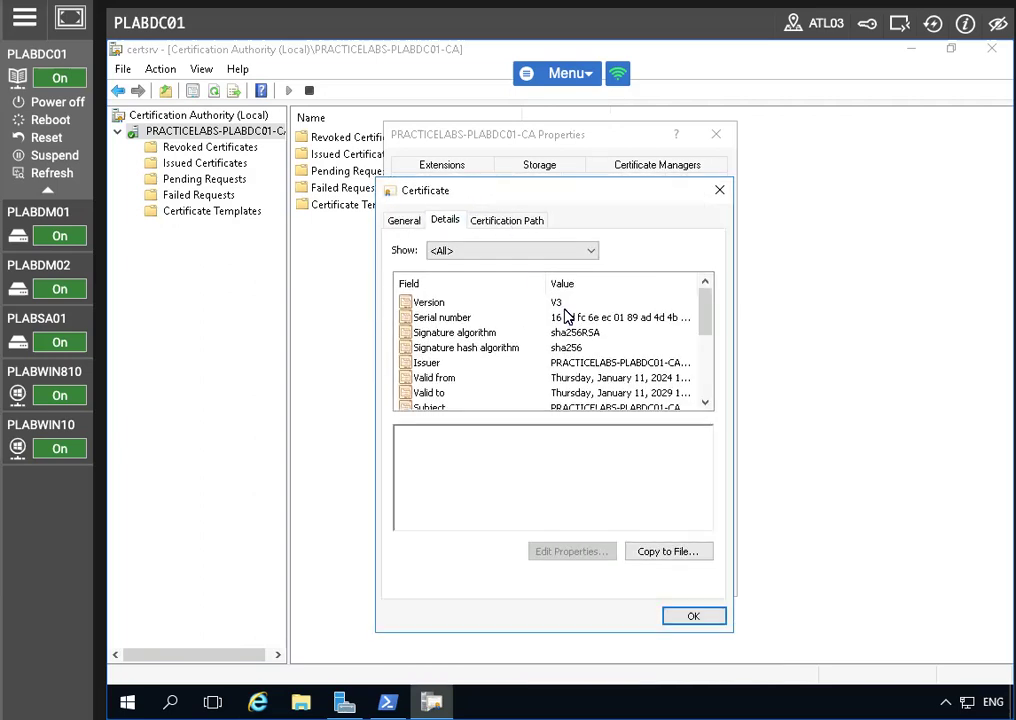
left_click(668, 554)
left_click(662, 621)
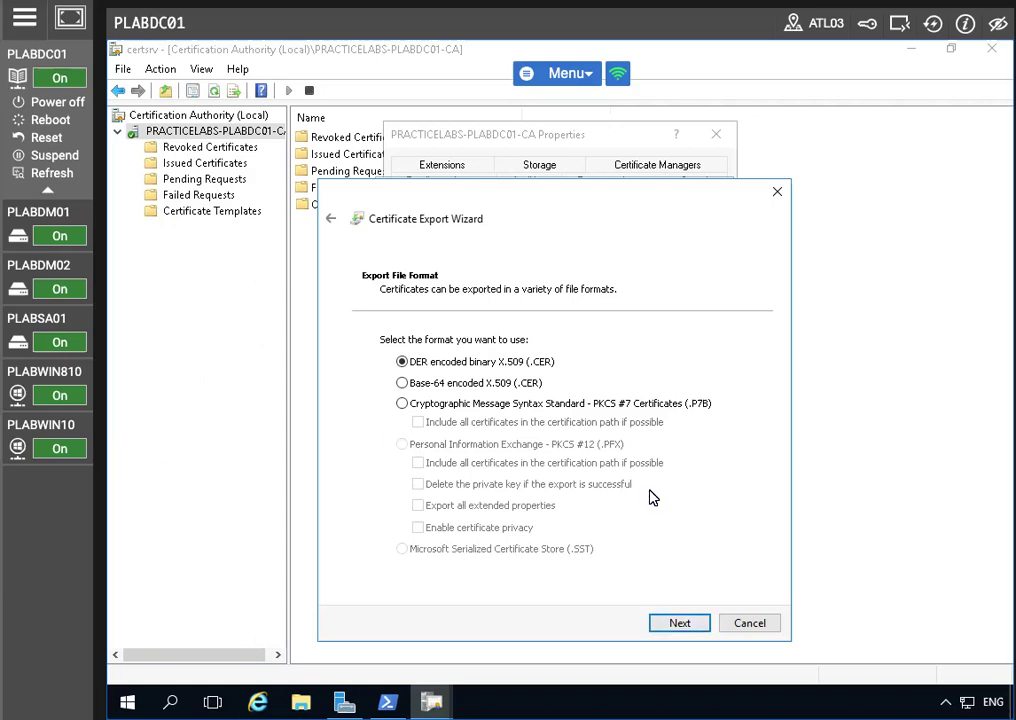
left_click(676, 625)
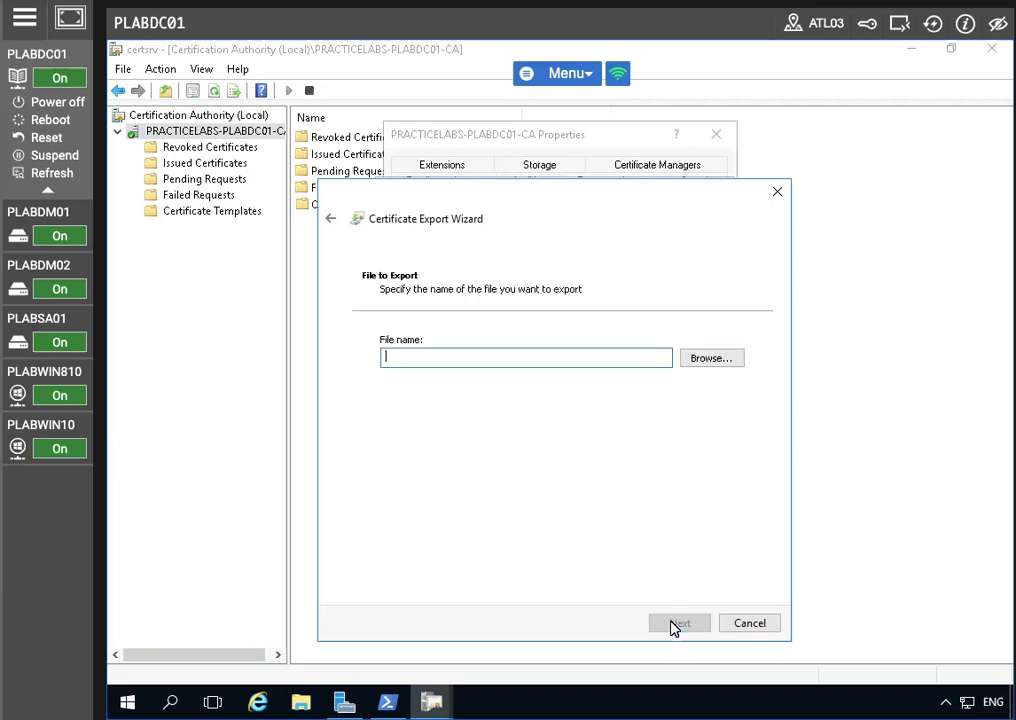
type("c")
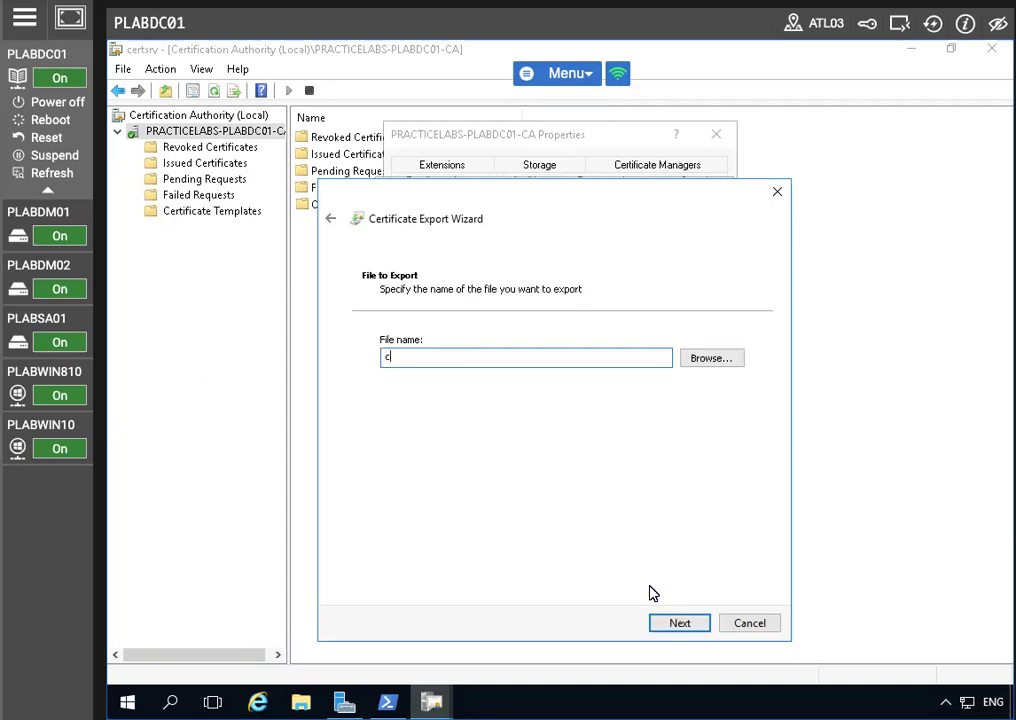
type(":\\plabdc01")
left_click(672, 625)
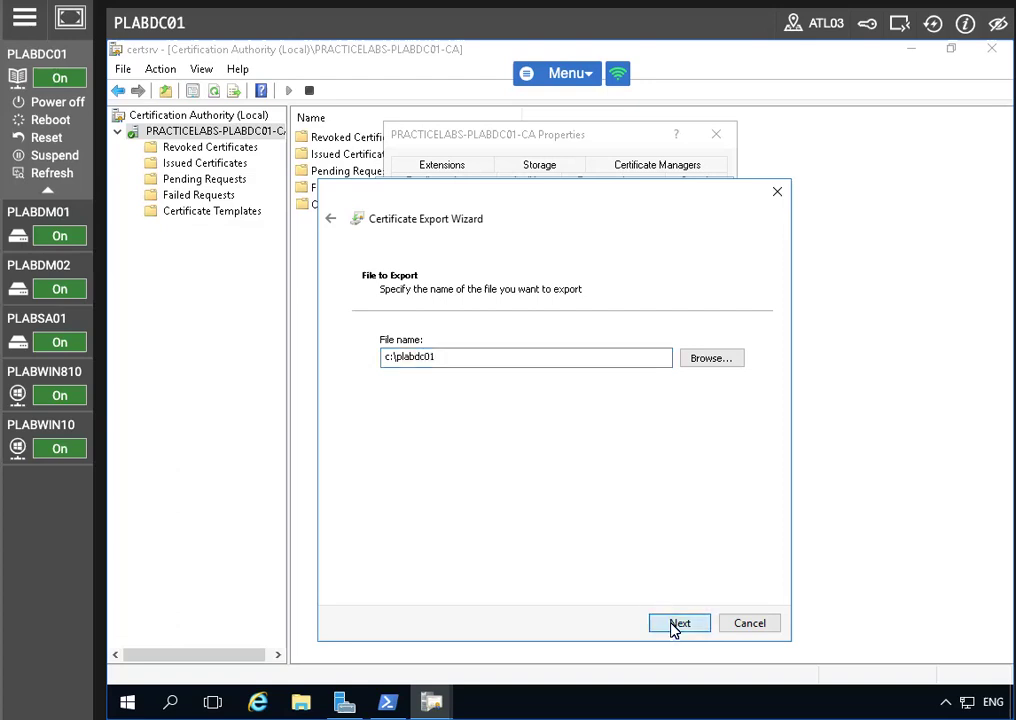
left_click(672, 625)
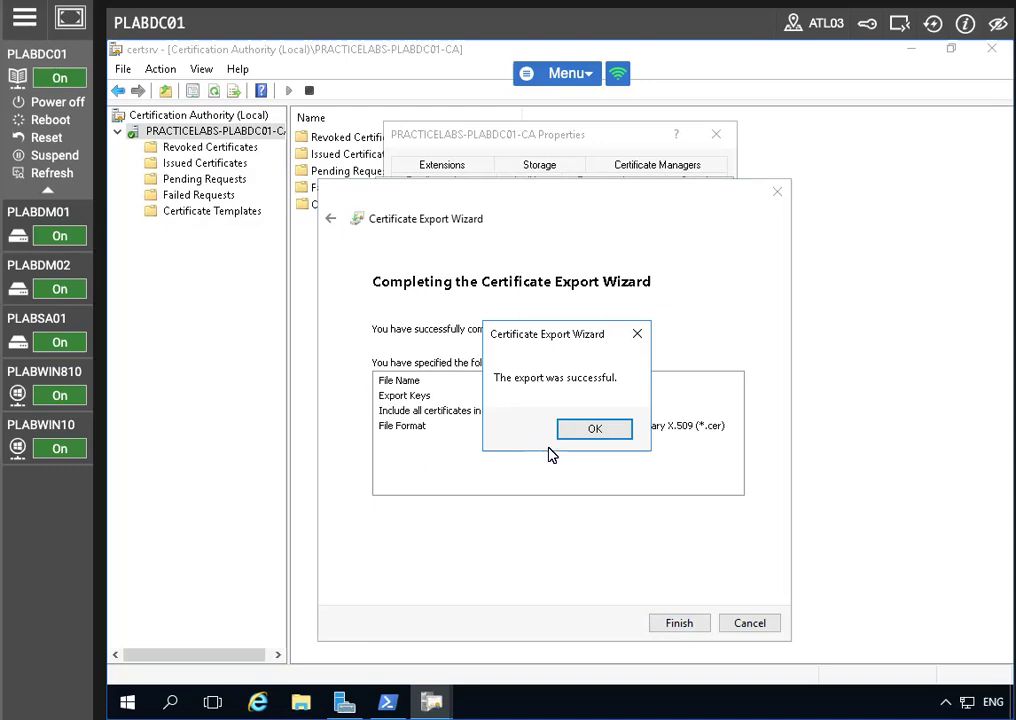
left_click(599, 435)
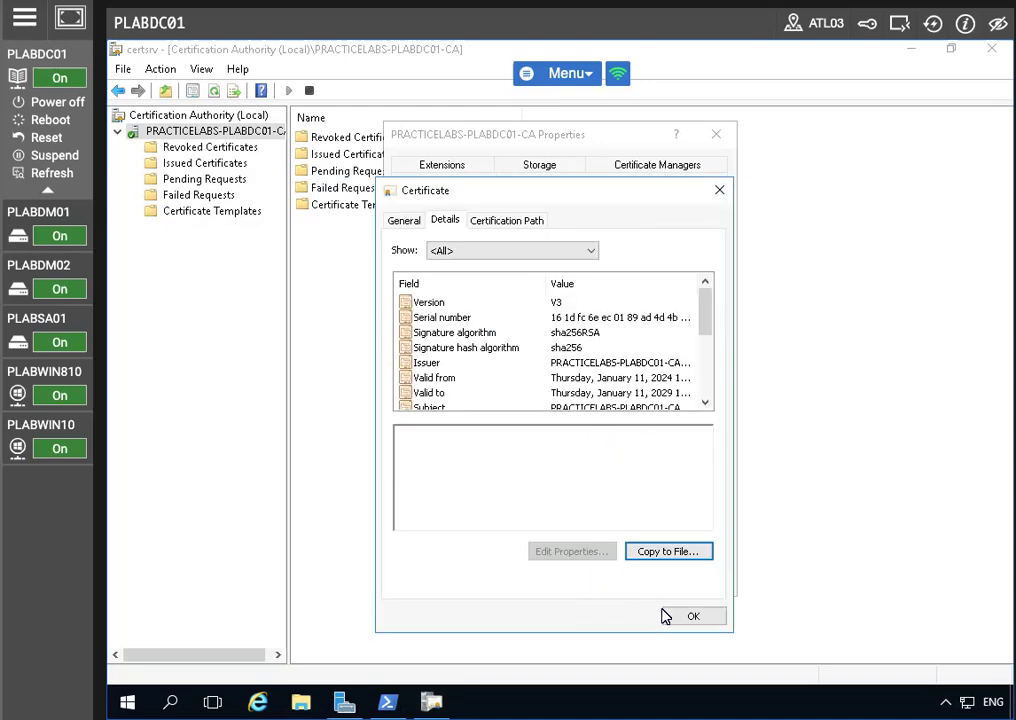
left_click(692, 616)
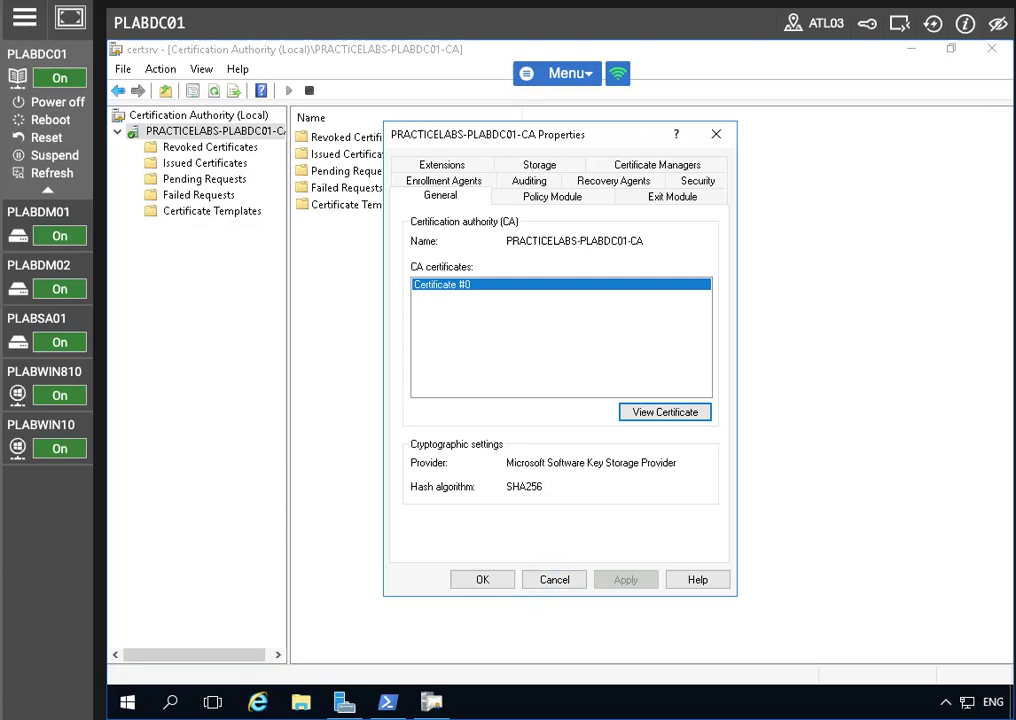
left_click(530, 580)
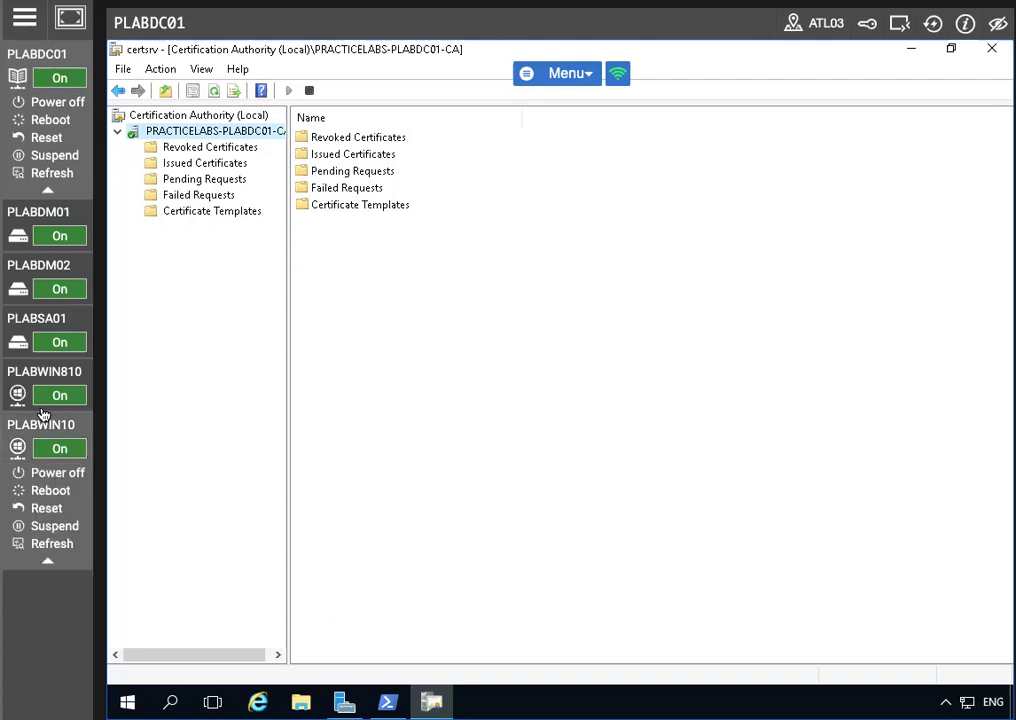
Step: Manage Certificate Templates from certsrv and select the Web Server template in the Templates Console
right_click(174, 133)
left_click(112, 300)
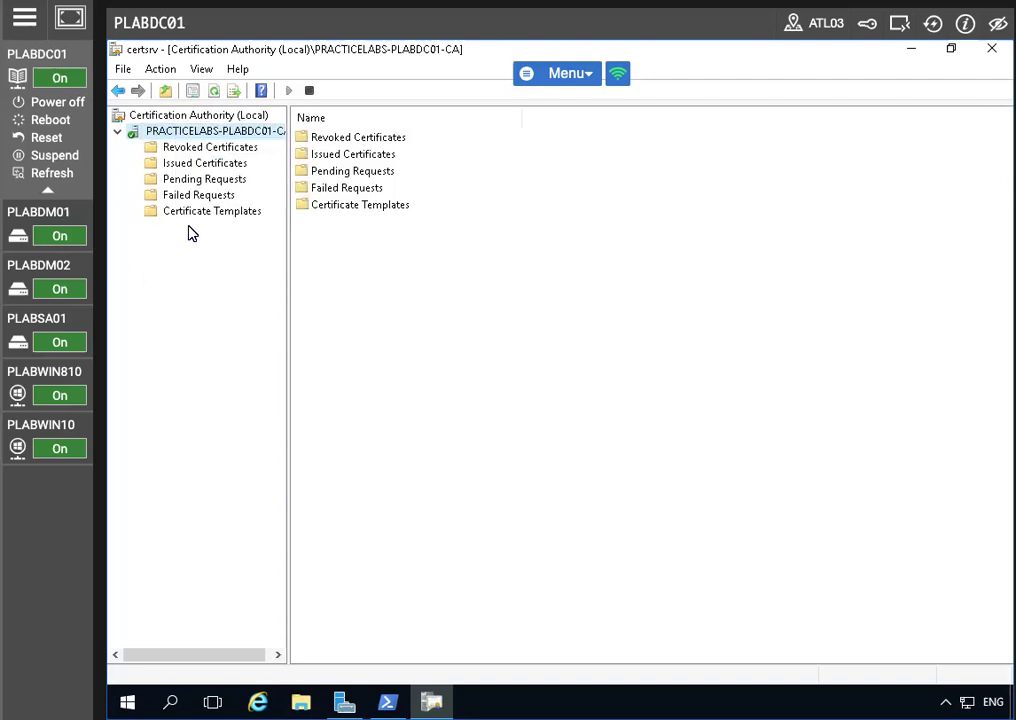
left_click(195, 210)
right_click(199, 219)
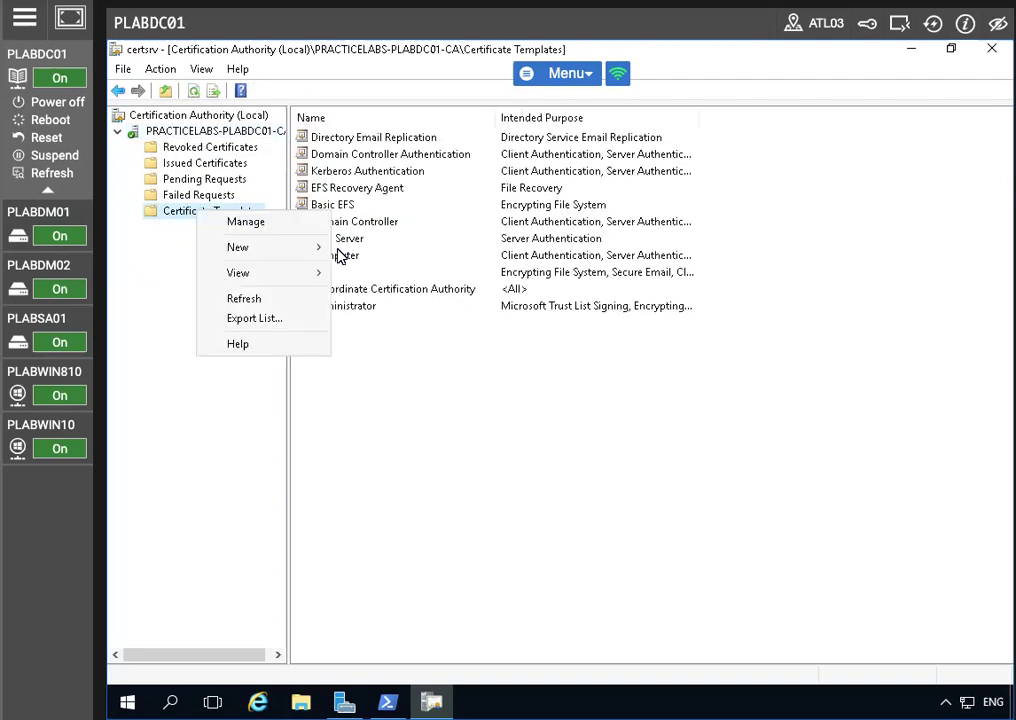
left_click(246, 222)
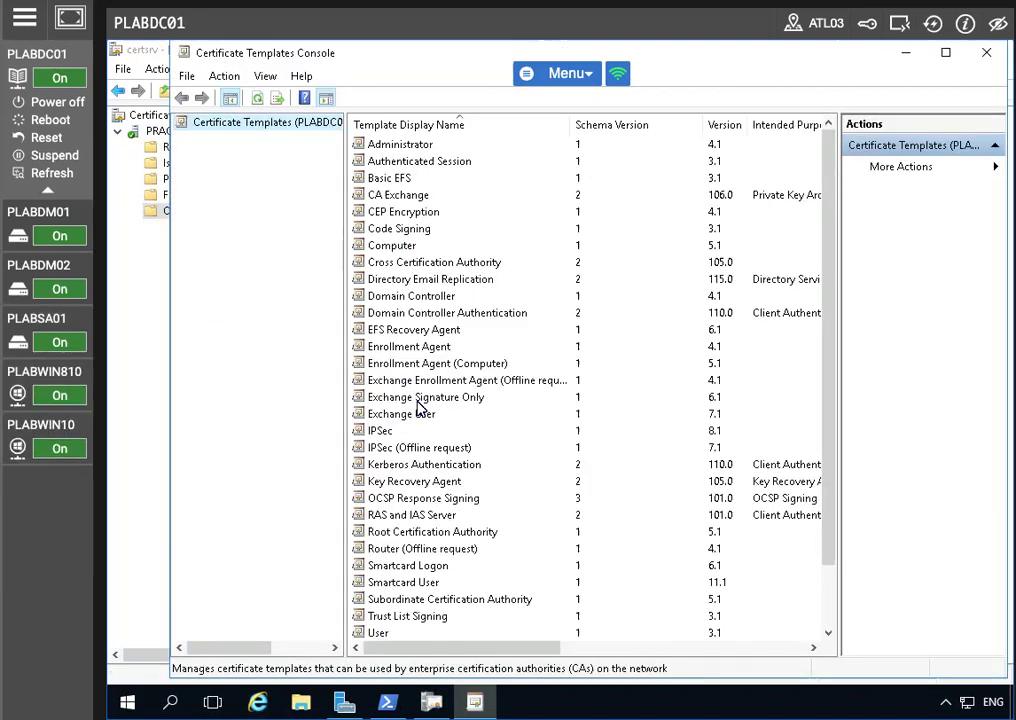
scroll(440, 399, "down", 2)
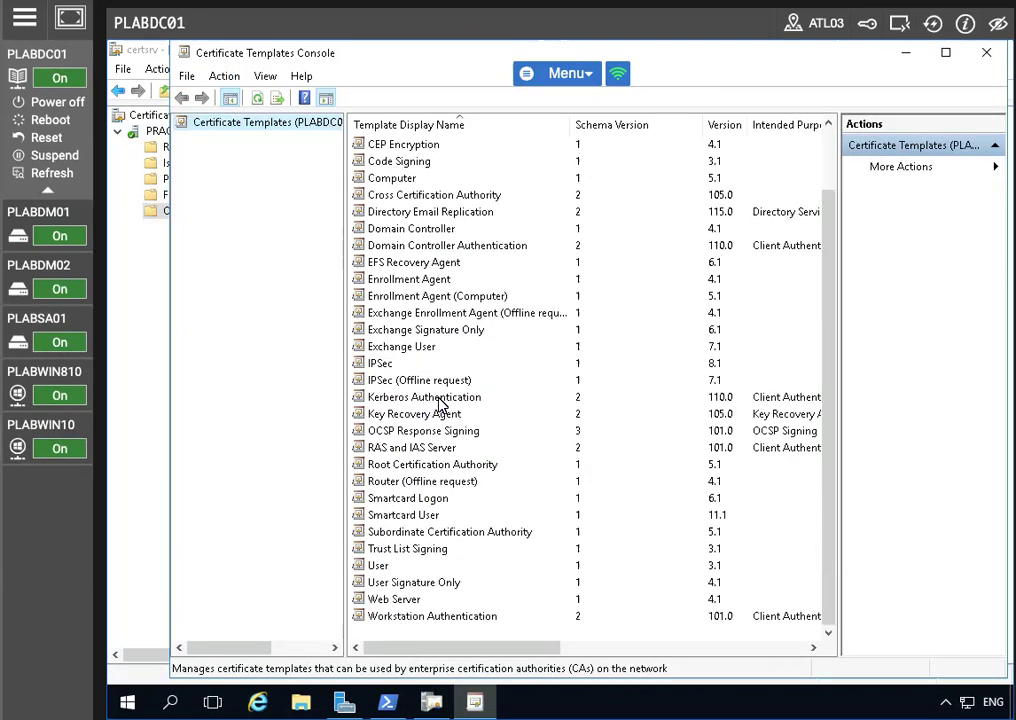
left_click(412, 599)
Step: Duplicate the Web Server template, name the copy Plabs-Web, and apply
right_click(424, 602)
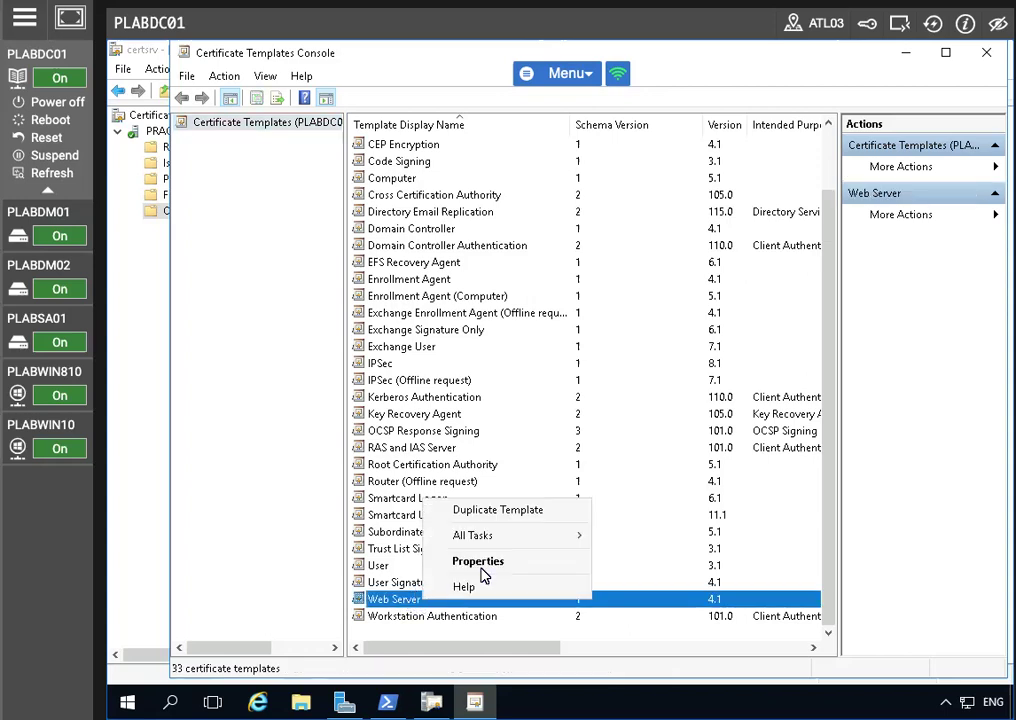
left_click(528, 512)
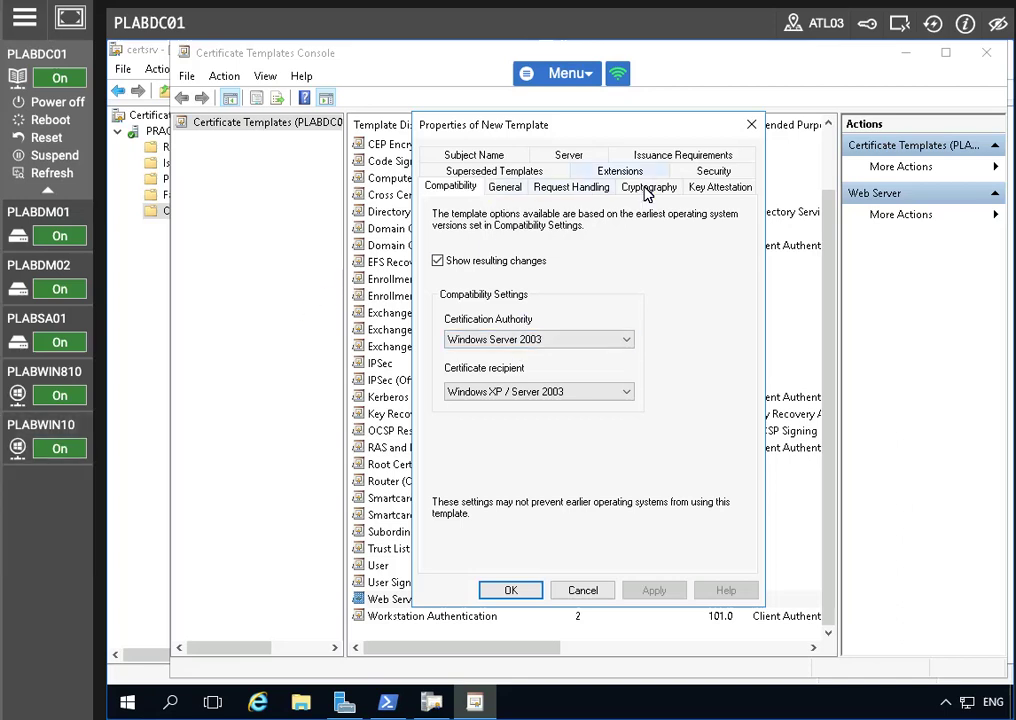
left_click(505, 188)
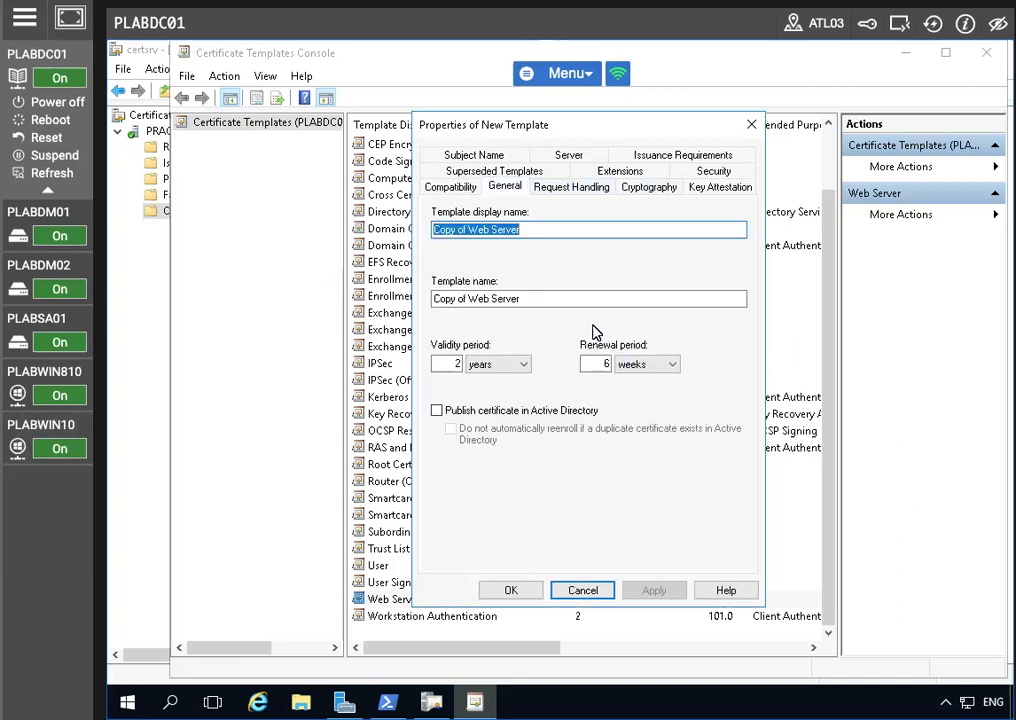
type("P")
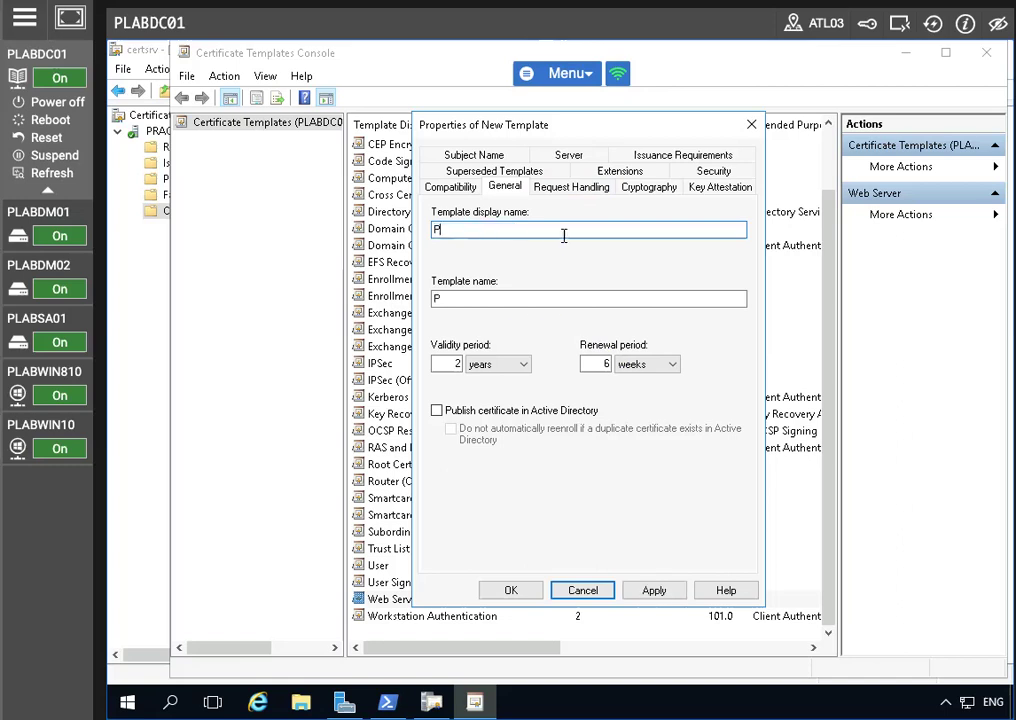
type("labs-Web")
left_click(651, 592)
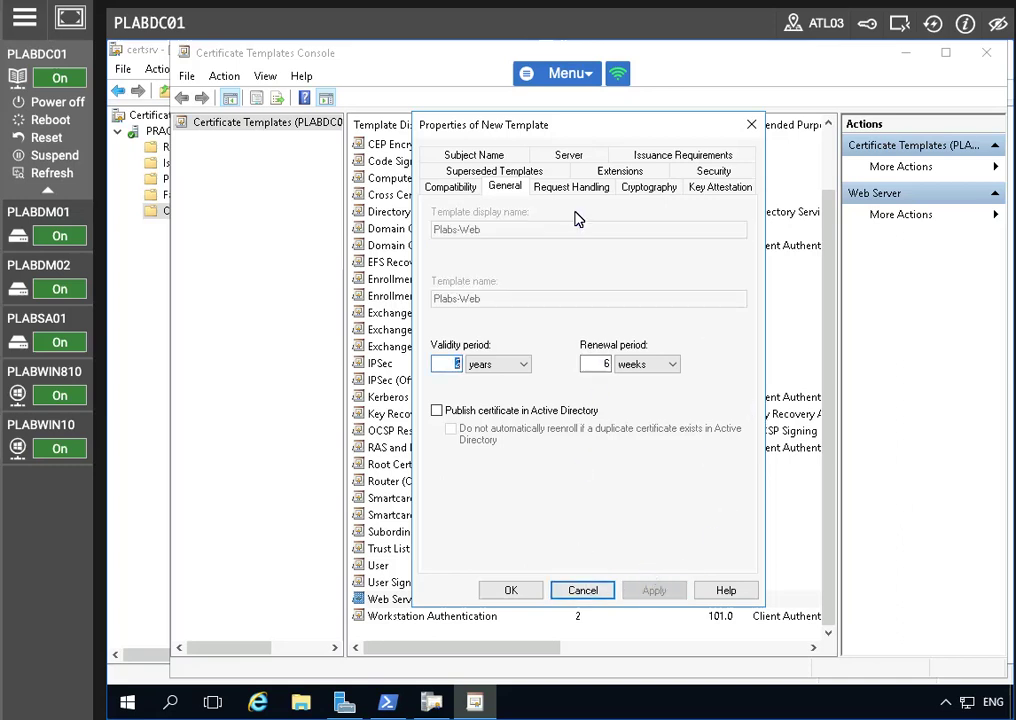
Step: Add computer accounts PLABDC01 and PLABDM01 to the Plabs-Web template's security permissions
left_click(716, 174)
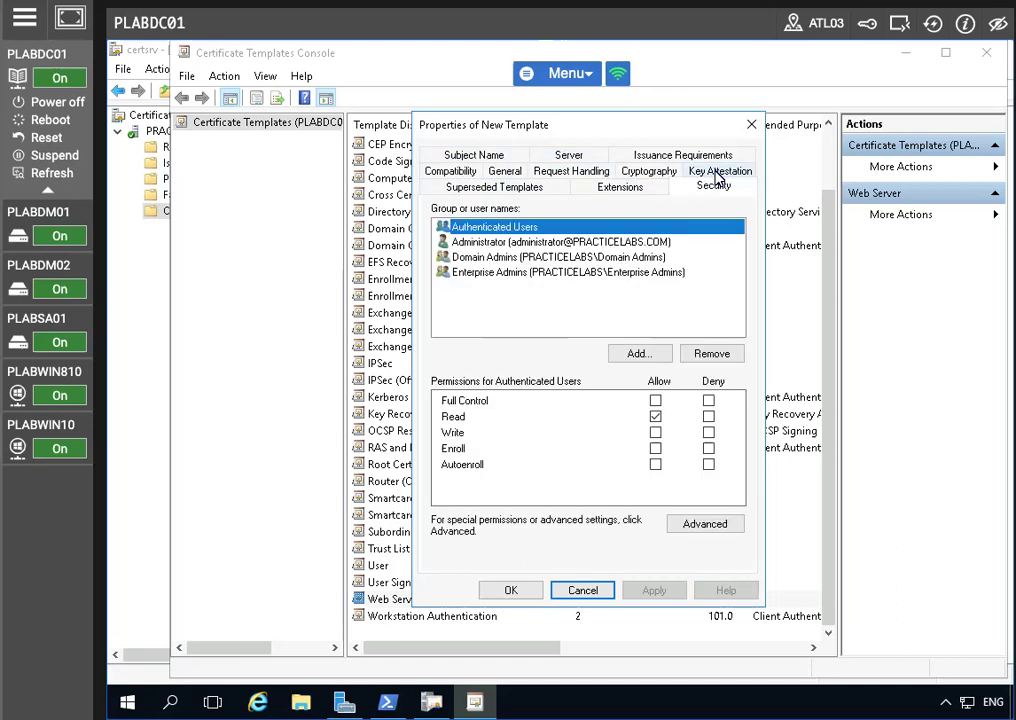
left_click(646, 355)
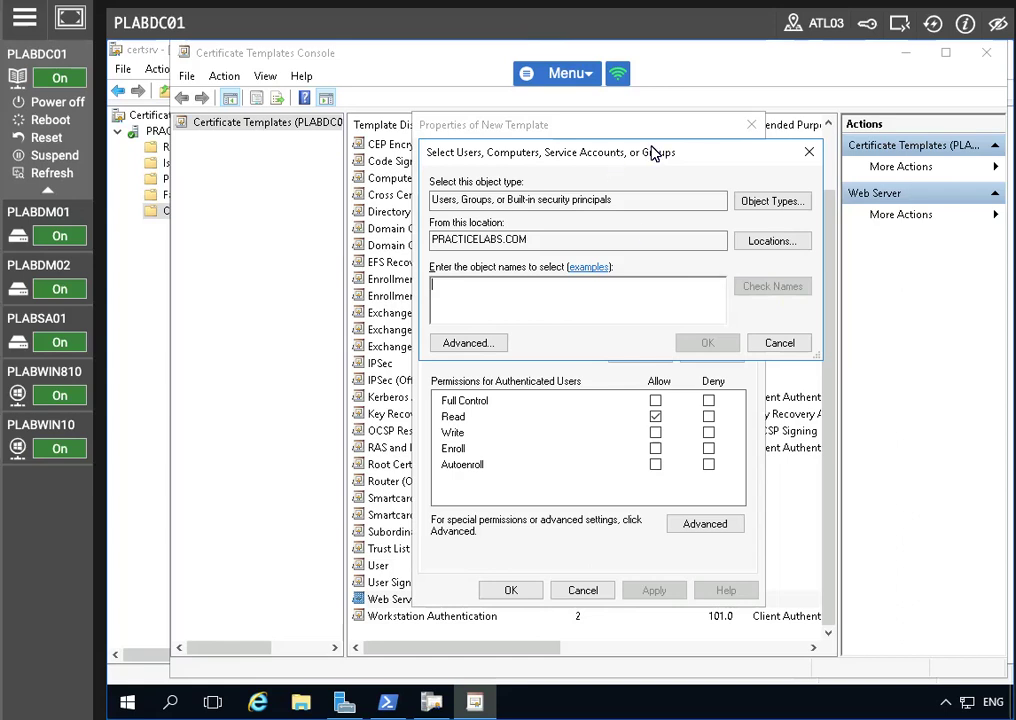
left_click_drag(619, 152, 550, 158)
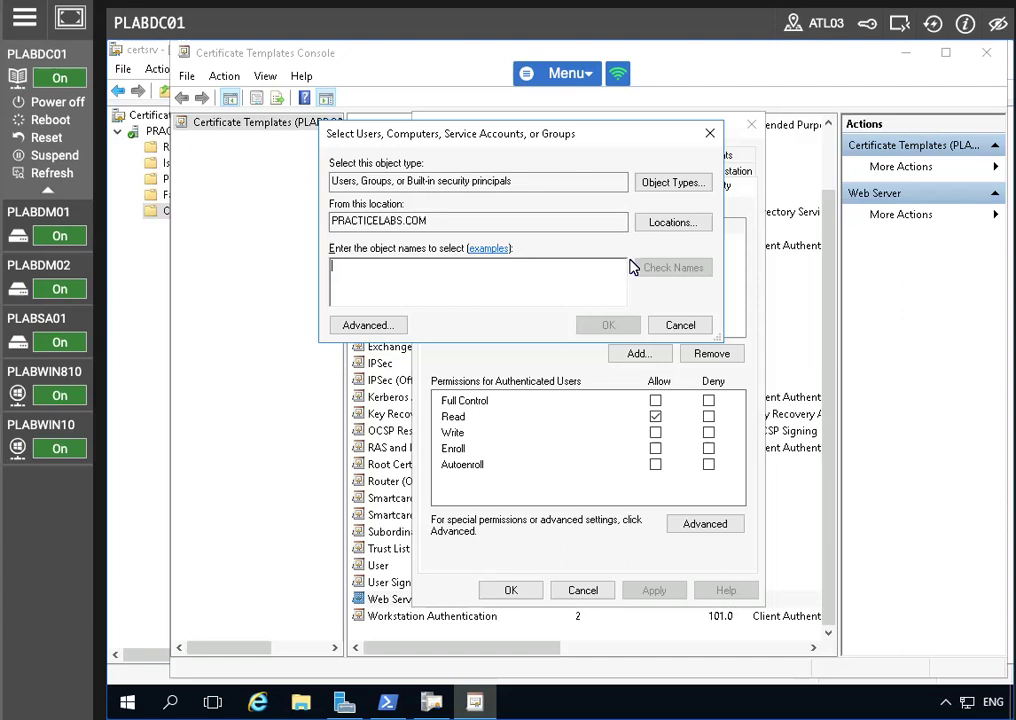
left_click(670, 186)
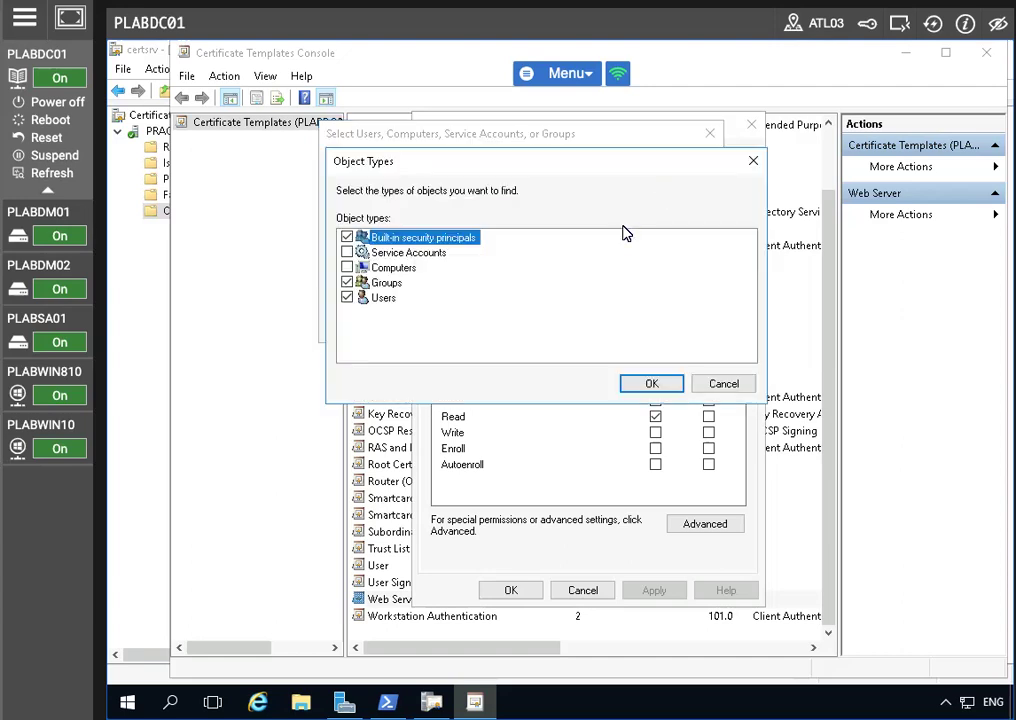
left_click(350, 267)
left_click(645, 383)
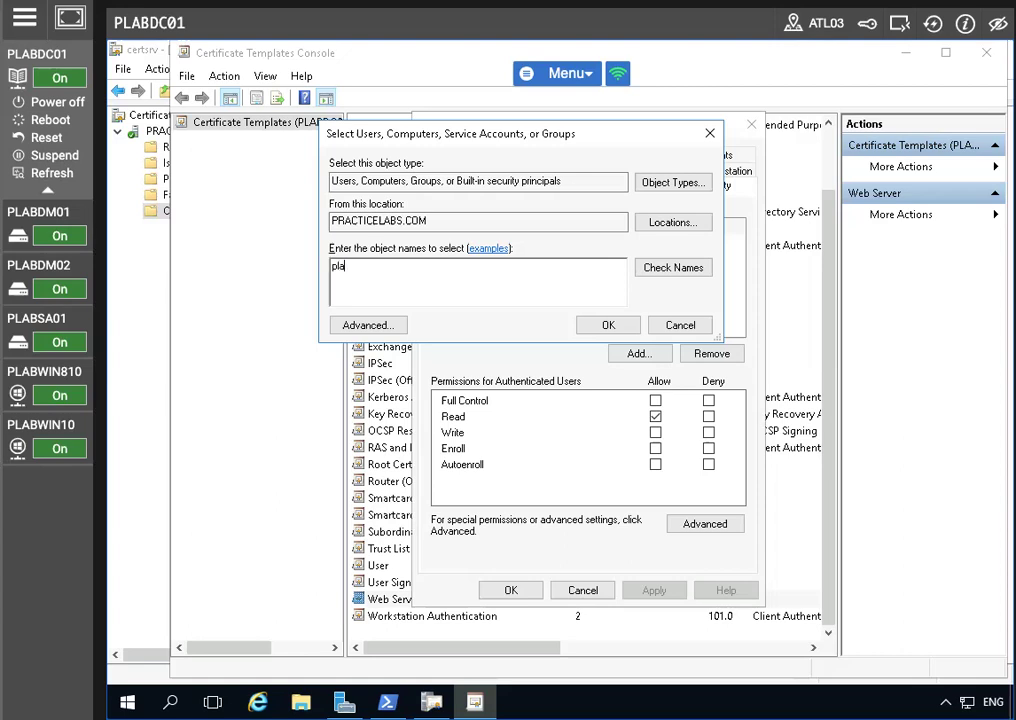
type("plabdm01")
left_click(680, 268)
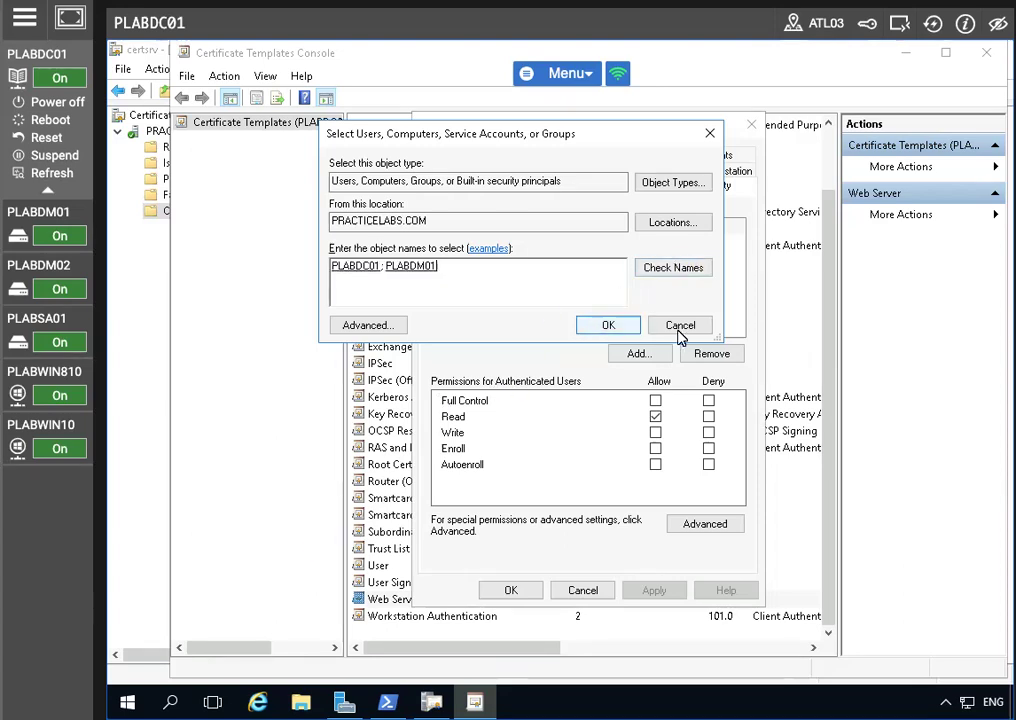
left_click(610, 325)
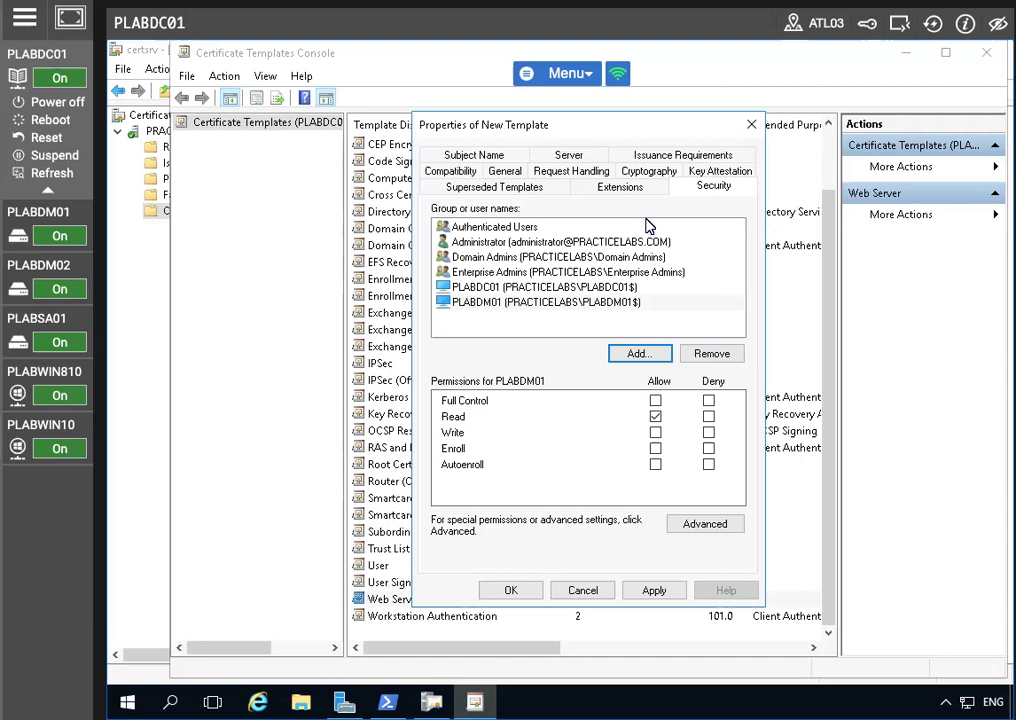
Step: Allow Enroll for PLABDM01 and PLABDC01, save the template, and close the templates console
left_click(656, 450)
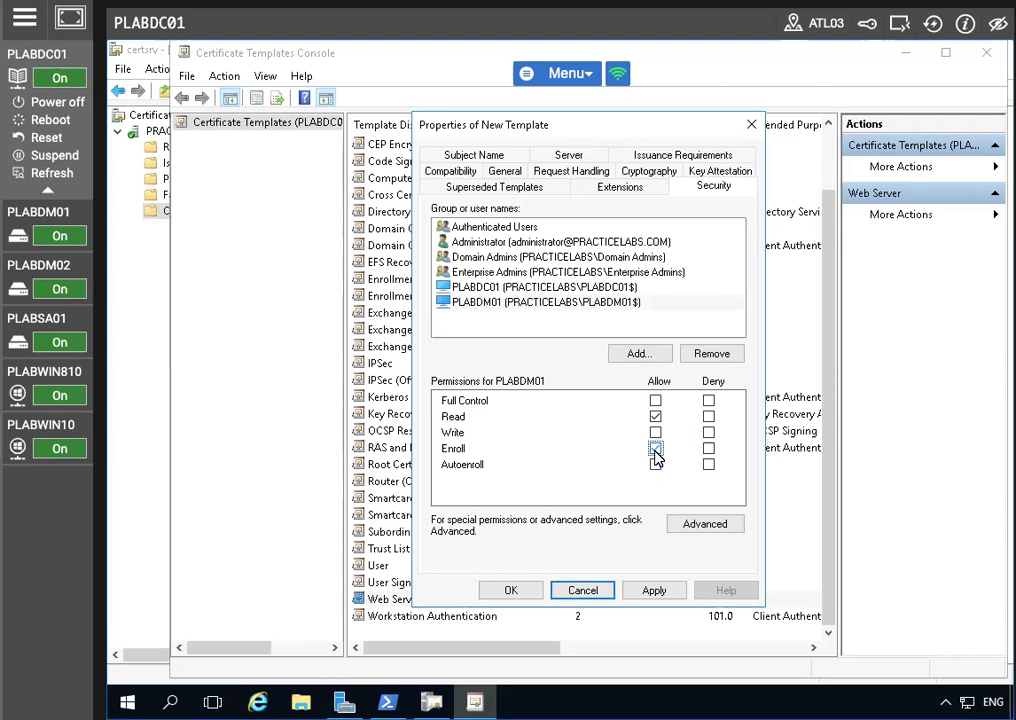
left_click(519, 301)
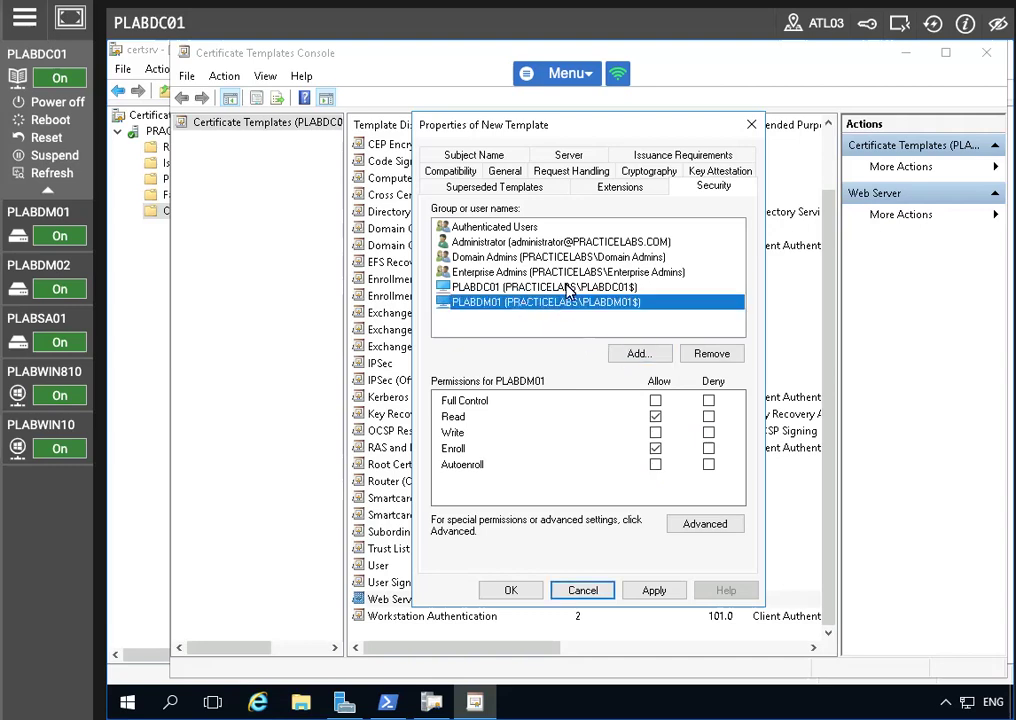
left_click(515, 288)
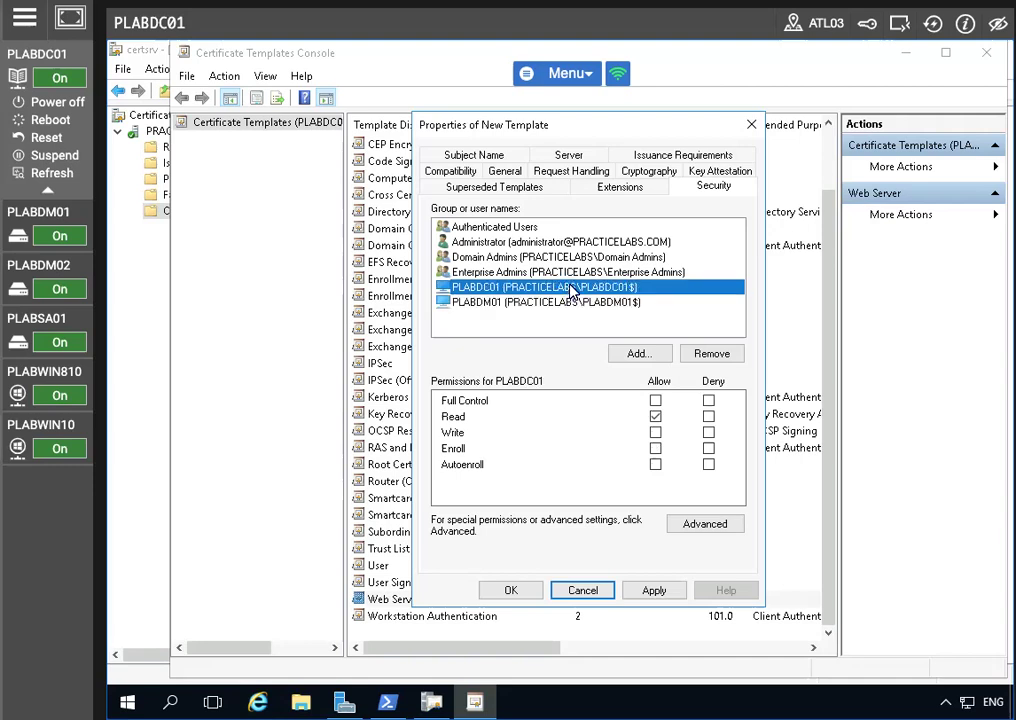
left_click(657, 452)
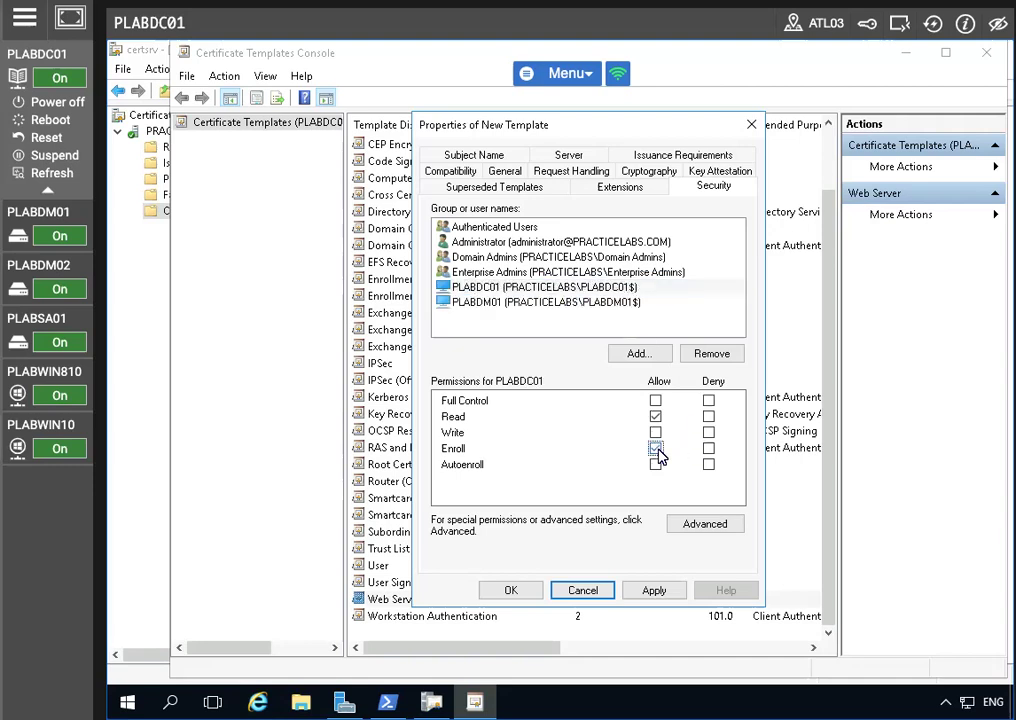
left_click(653, 590)
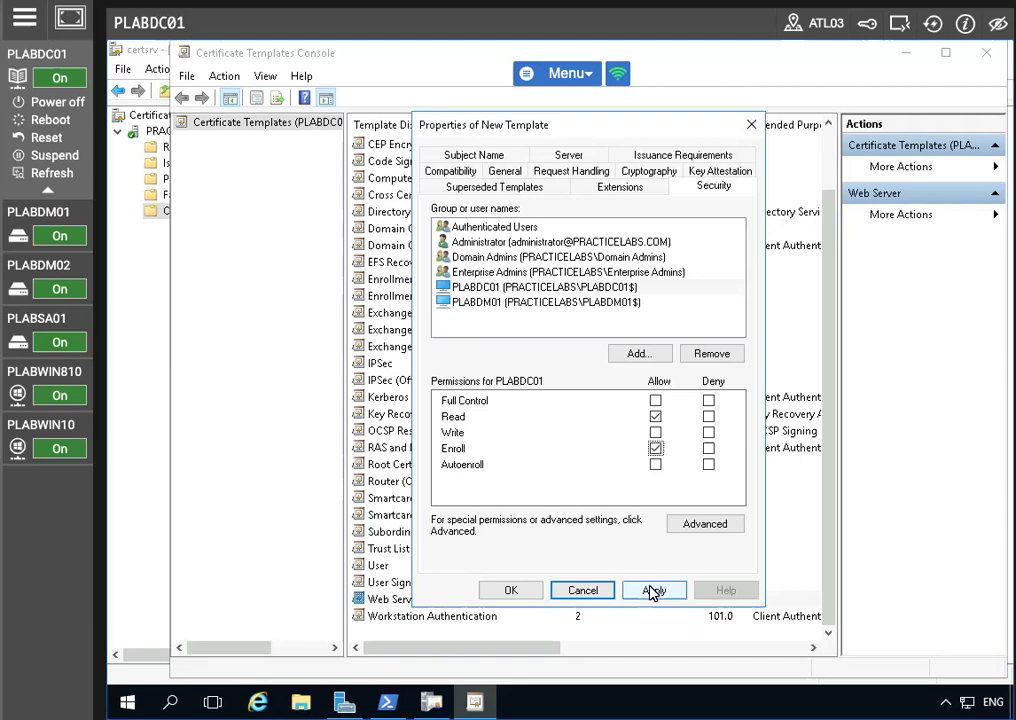
left_click(510, 588)
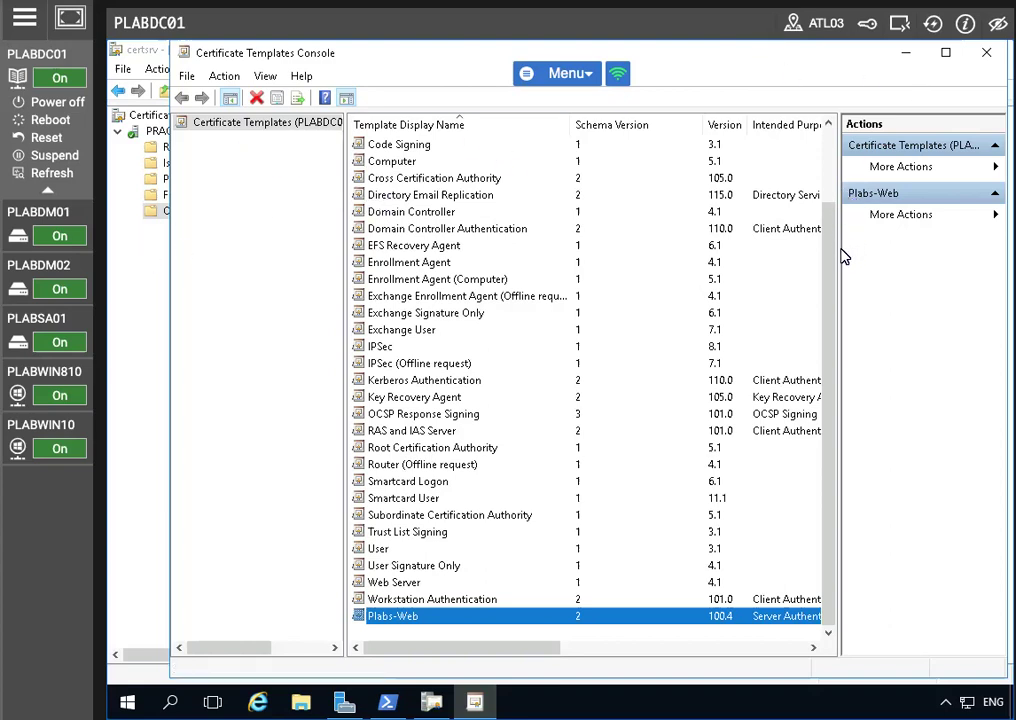
left_click(987, 53)
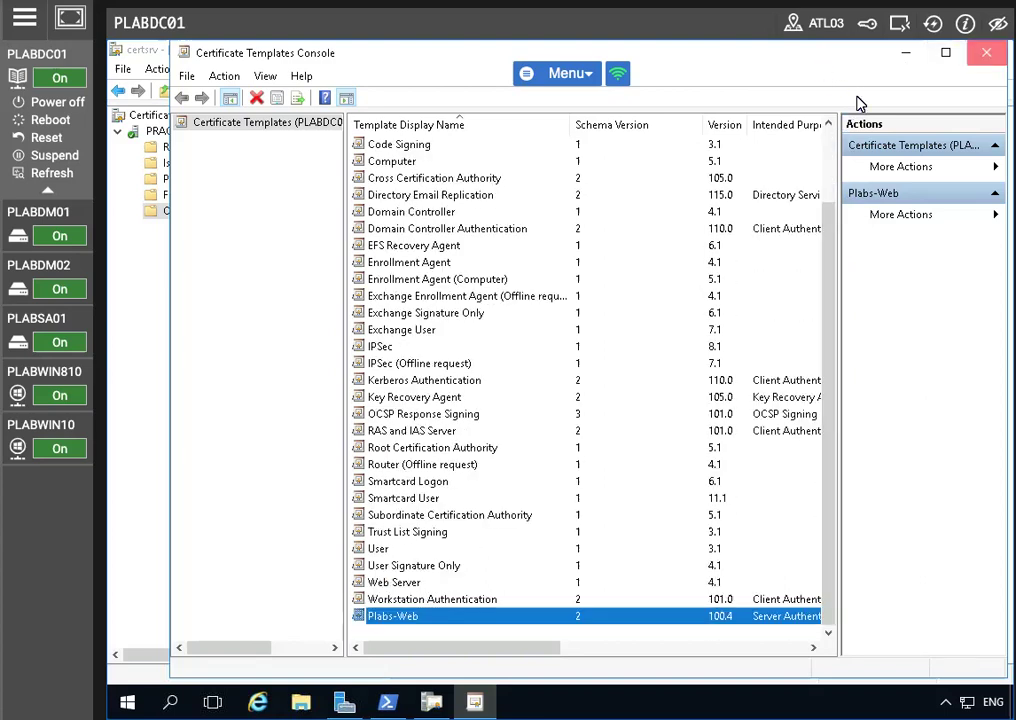
Step: Add Plabs-Web as a Certificate Template to Issue on the CA, then close certsrv
right_click(210, 210)
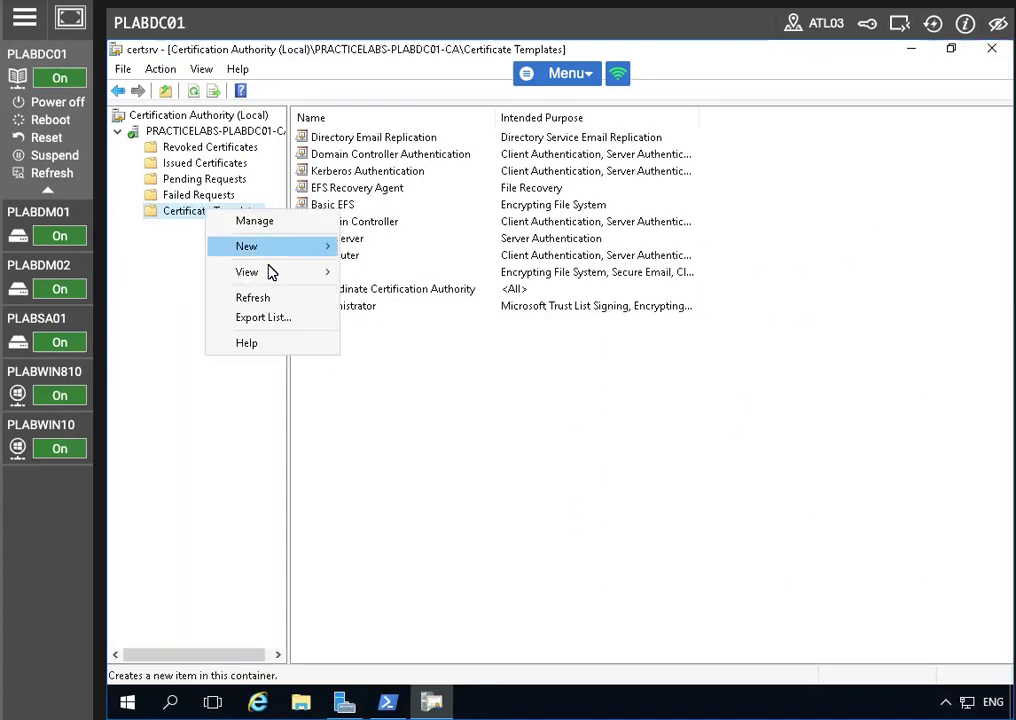
mouse_move(246, 249)
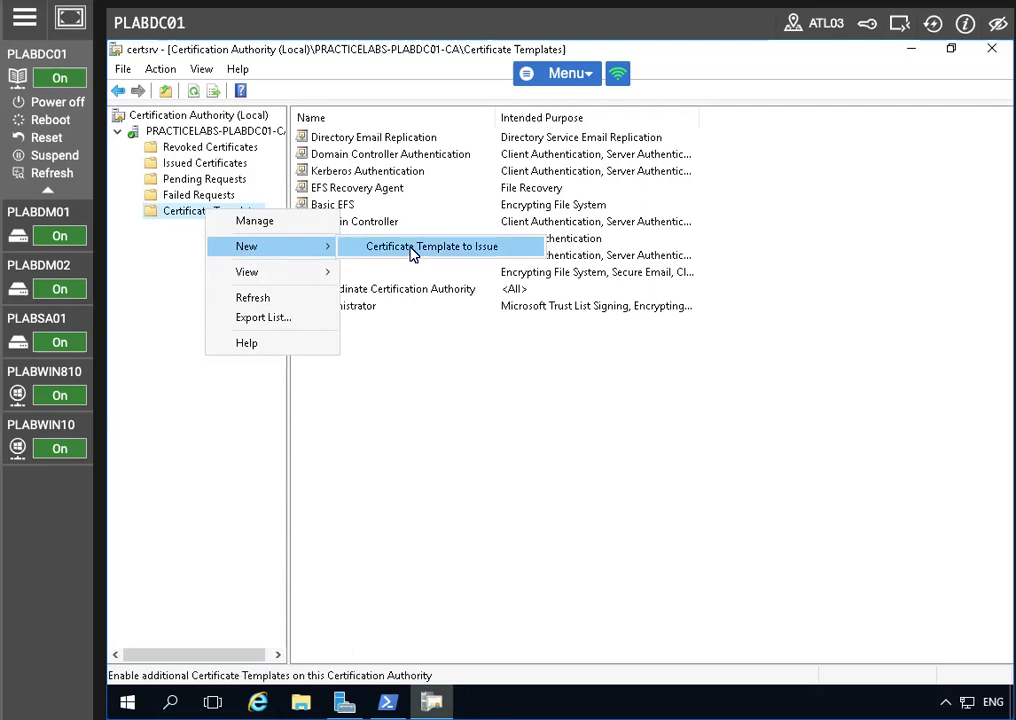
left_click(413, 253)
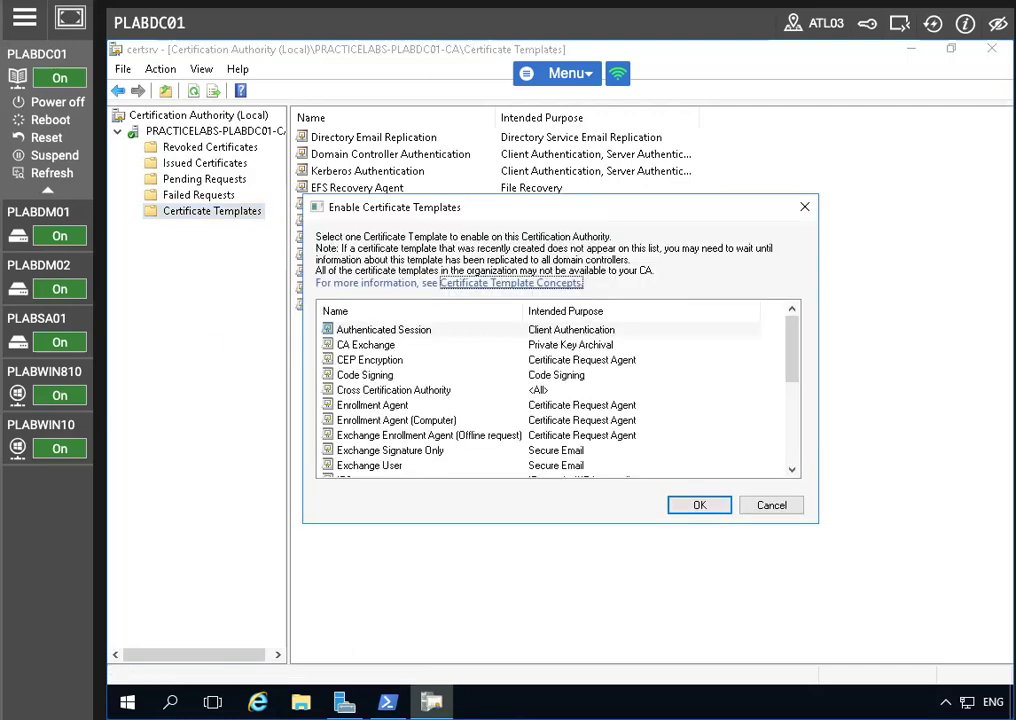
scroll(408, 455, "down", 5)
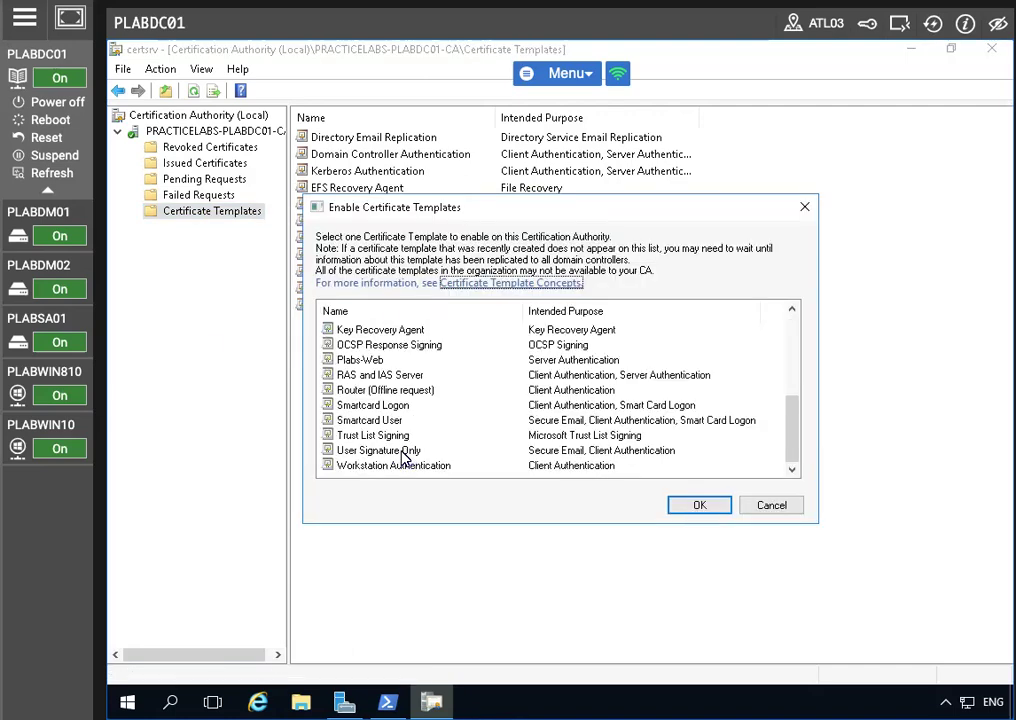
left_click(378, 360)
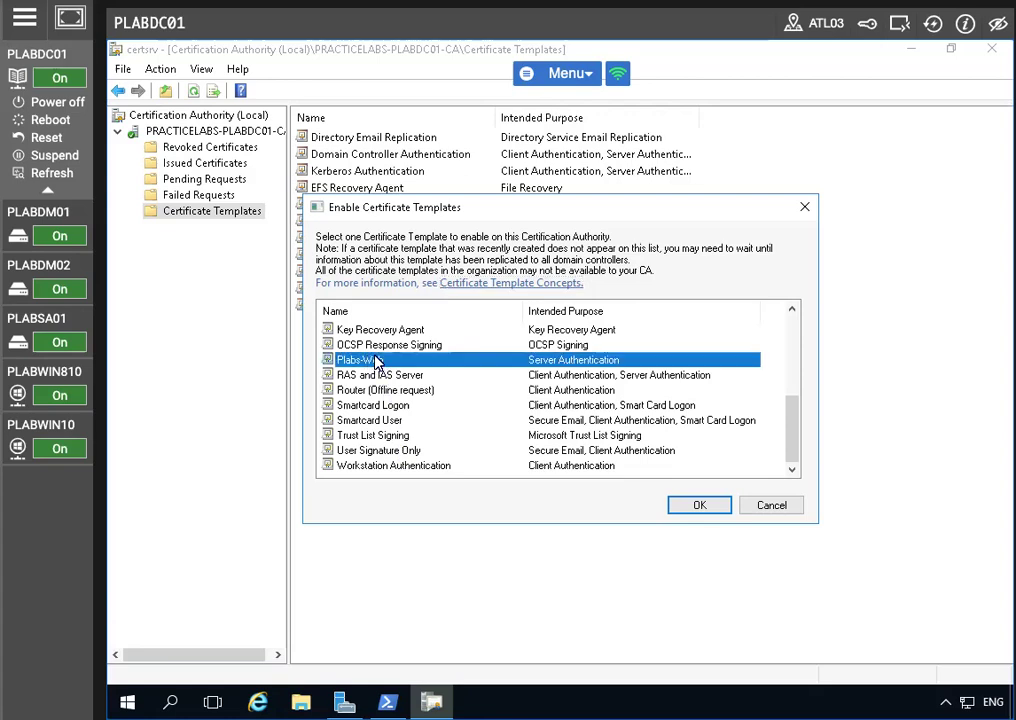
left_click(698, 506)
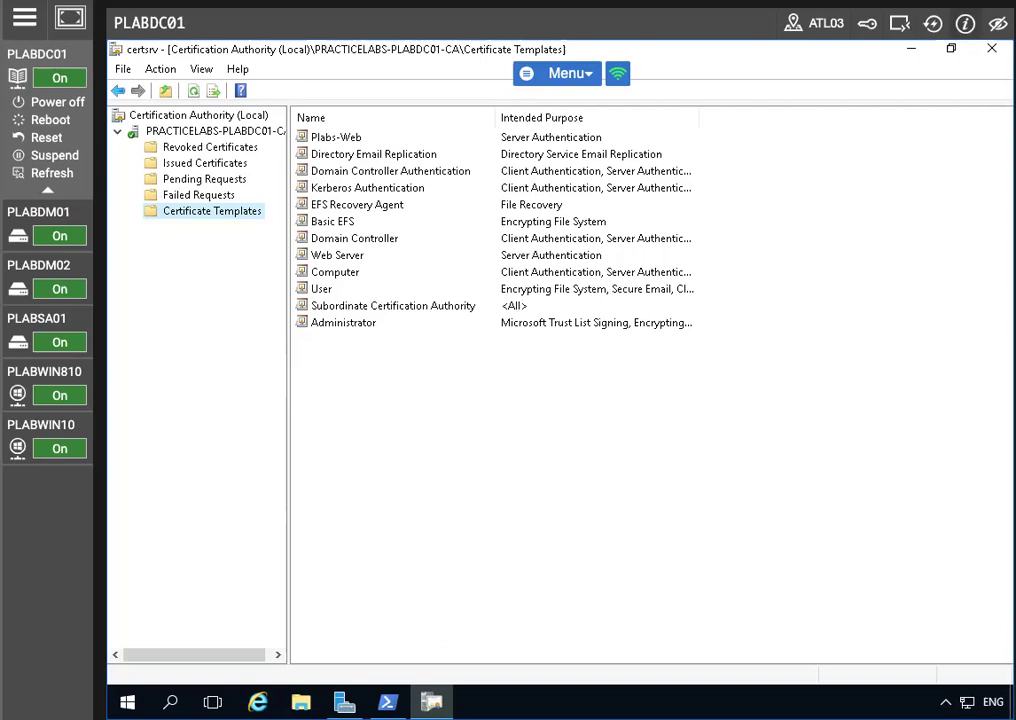
left_click(992, 48)
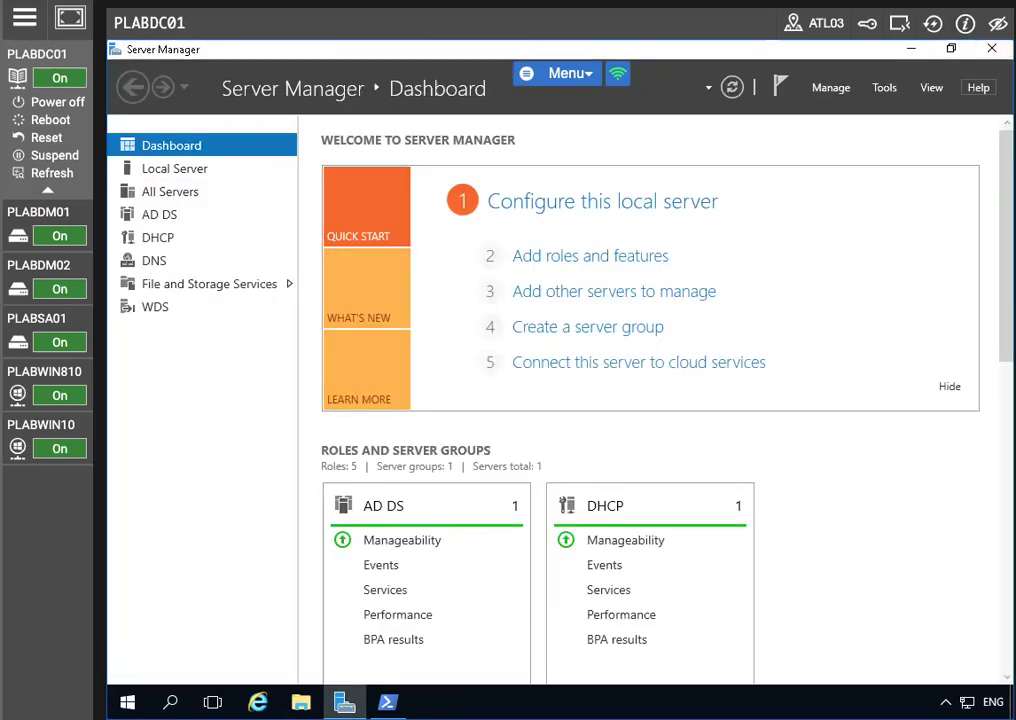
Step: Close Server Manager and launch an empty mmc management console
left_click(992, 48)
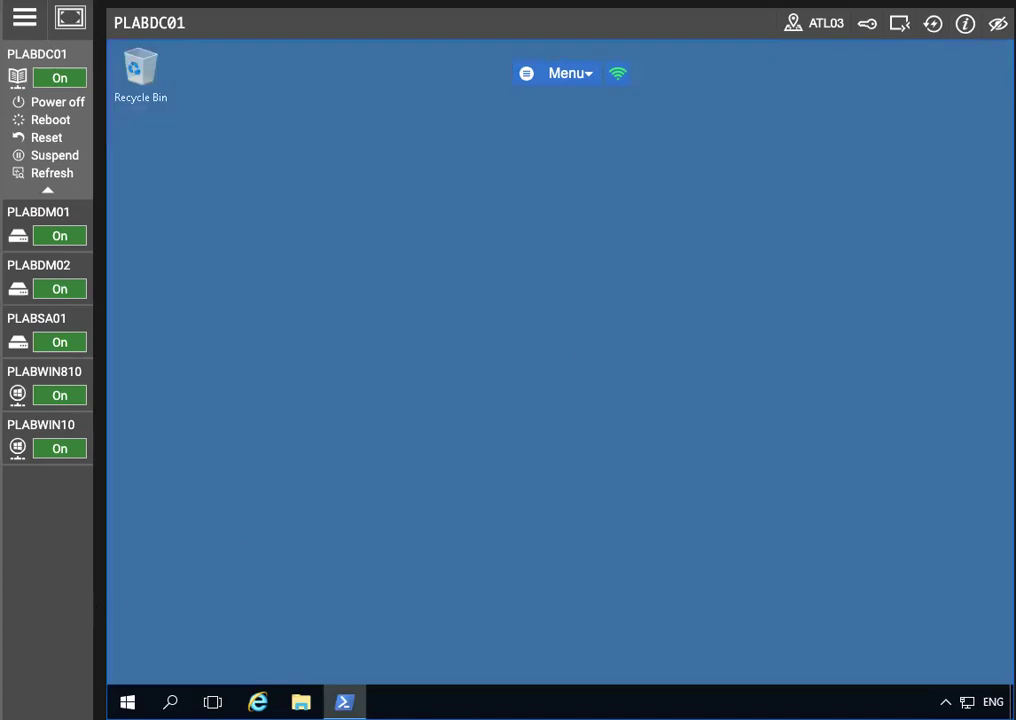
left_click(170, 702)
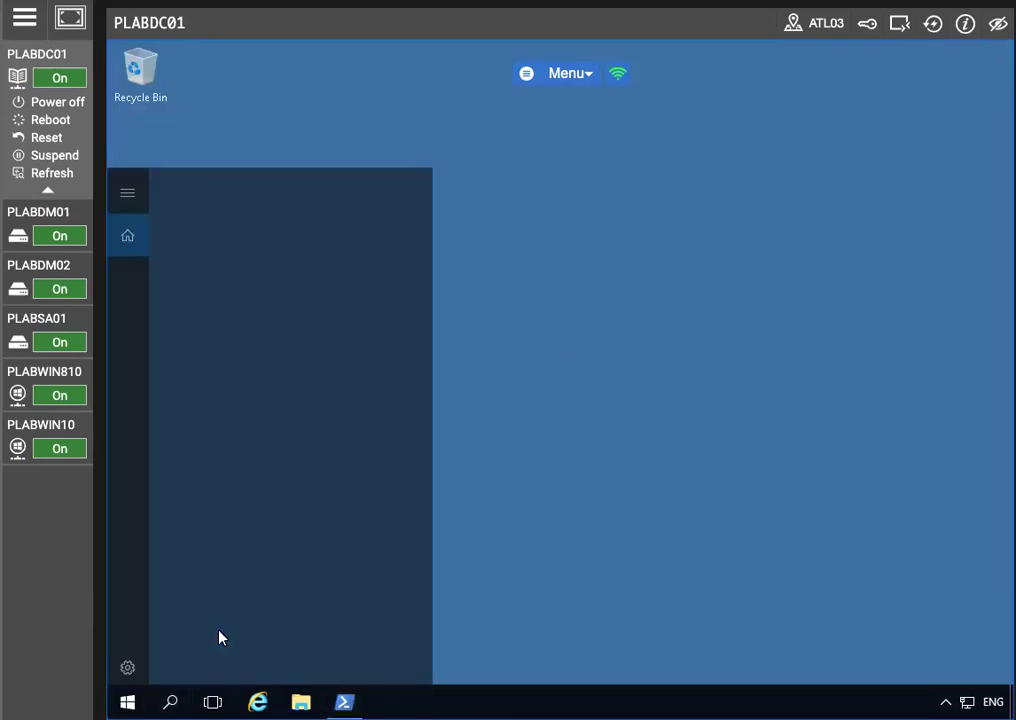
type("mmc")
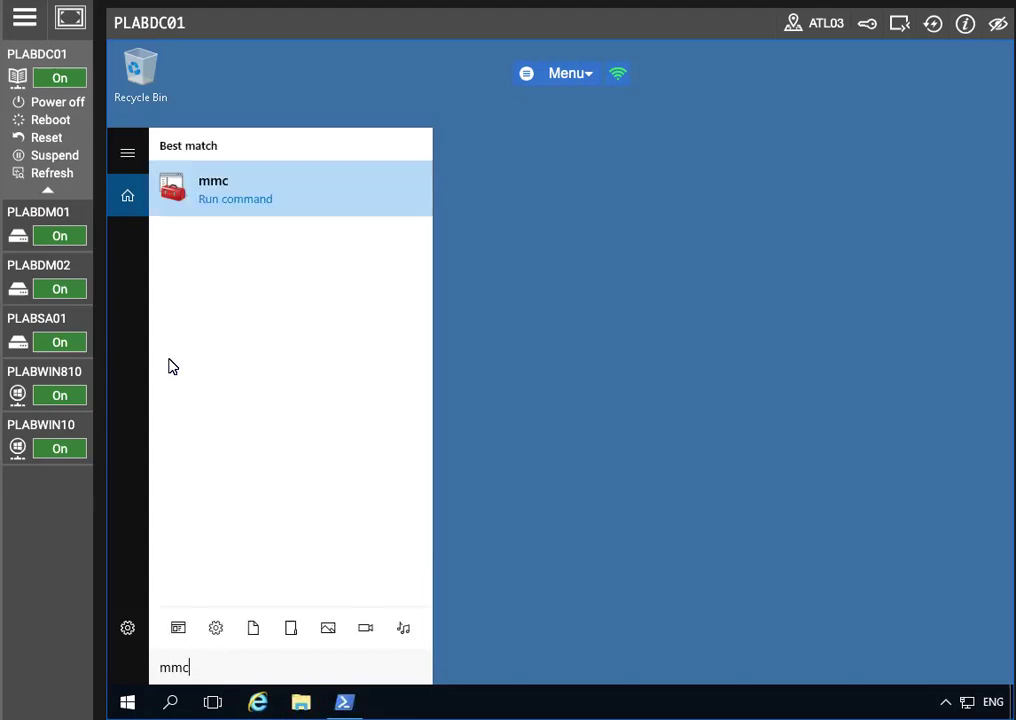
left_click(245, 195)
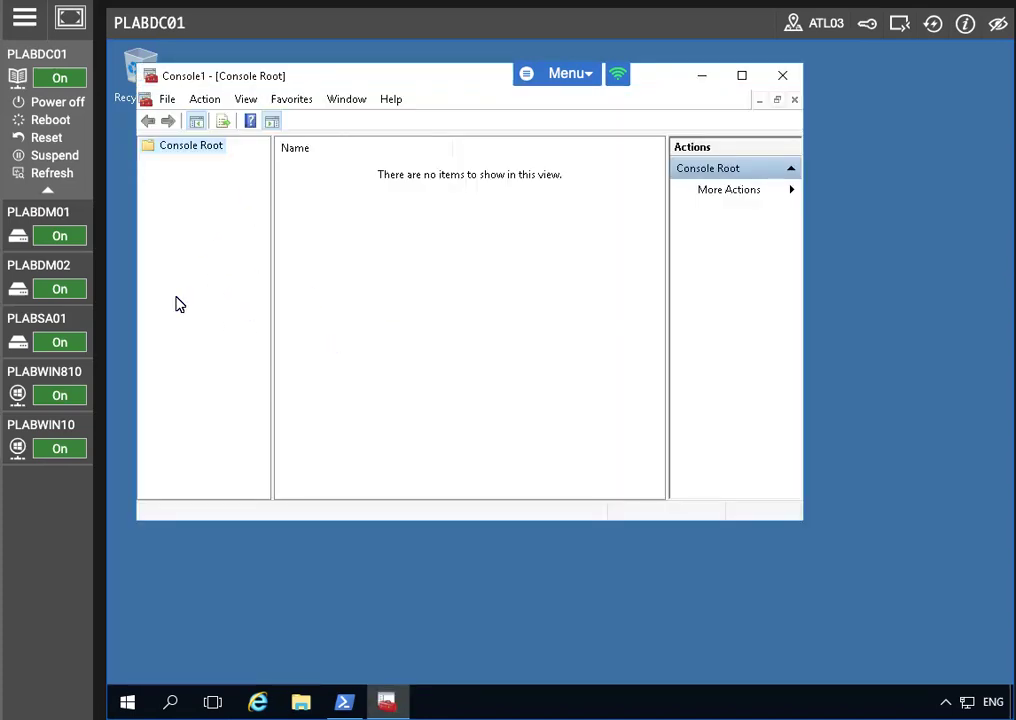
Step: Add the Certificates snap-in for the Computer account, targeting the local computer
left_click(168, 99)
left_click(213, 207)
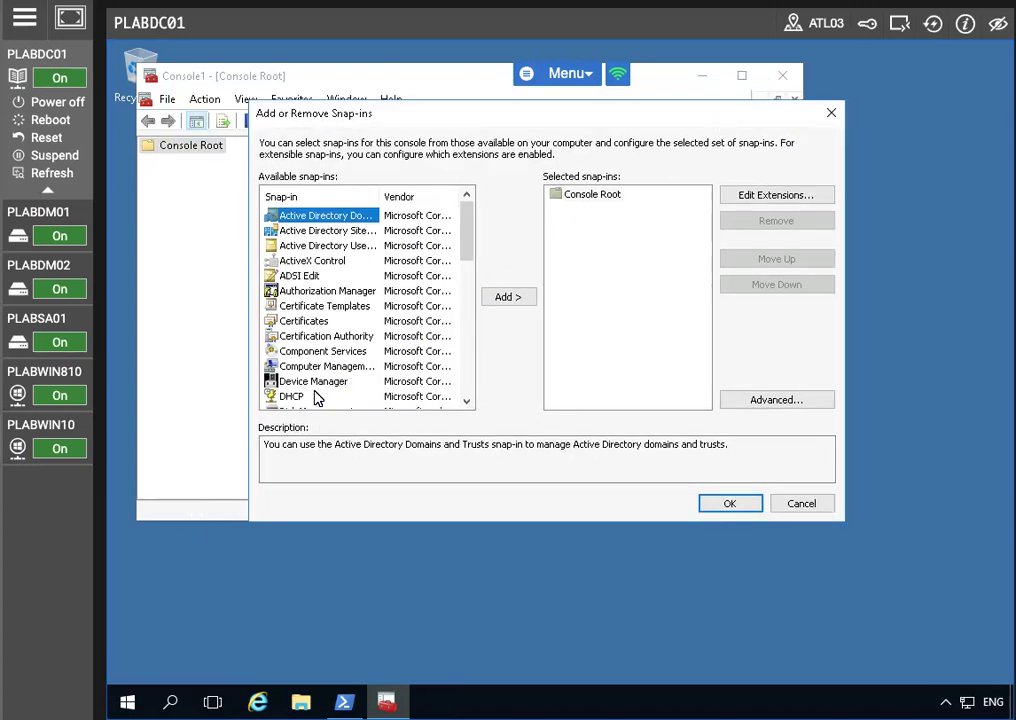
left_click(326, 323)
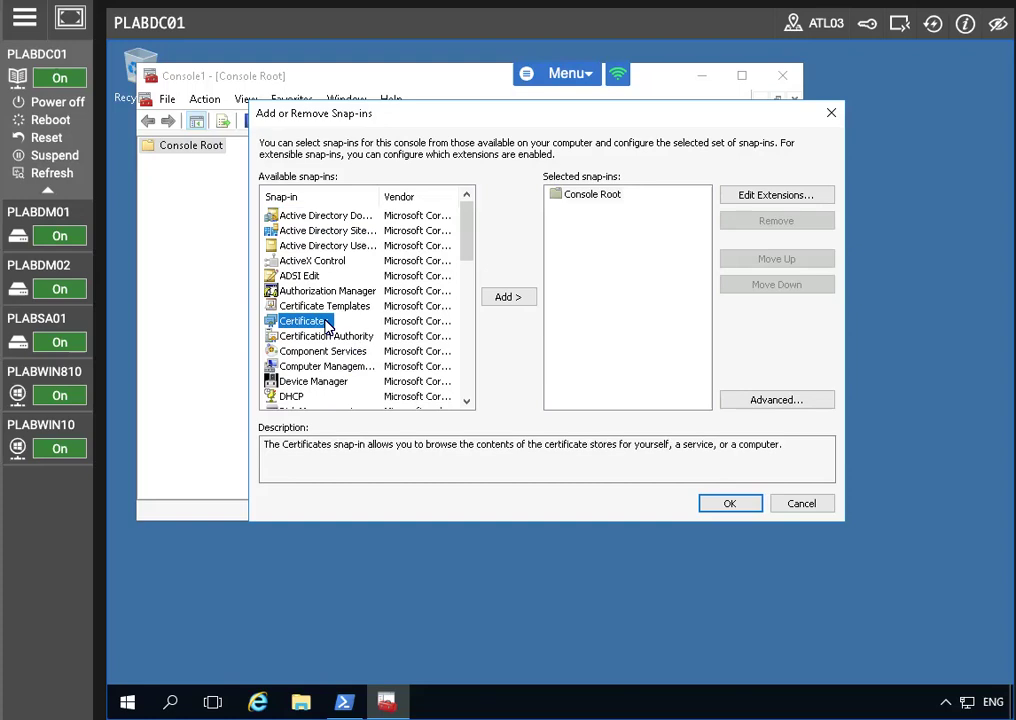
left_click(493, 297)
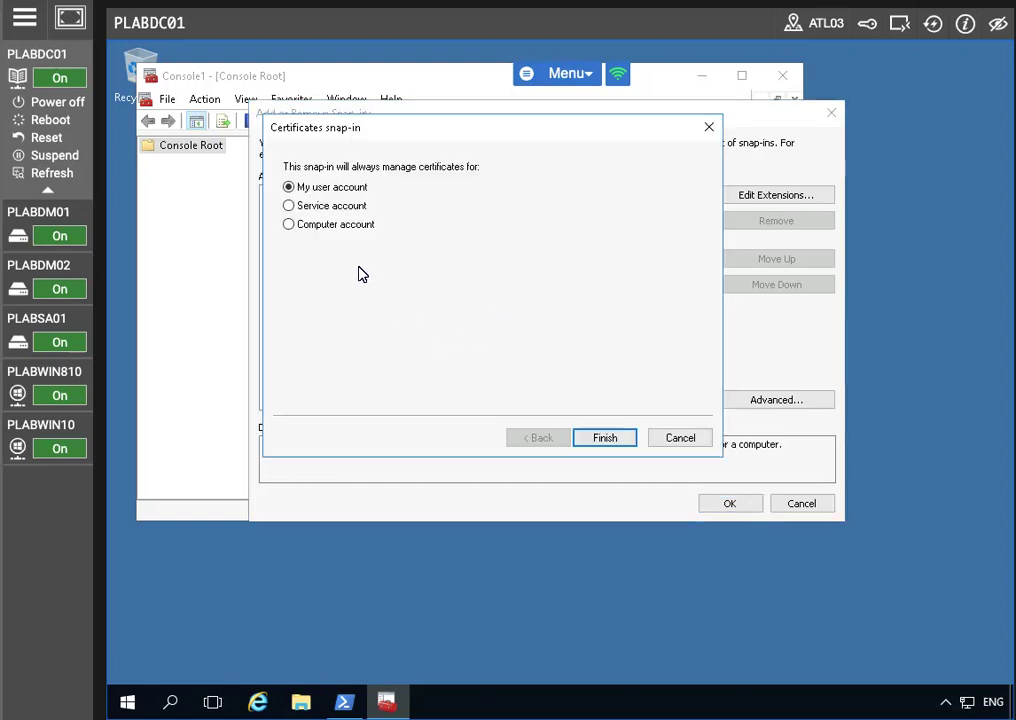
left_click(290, 225)
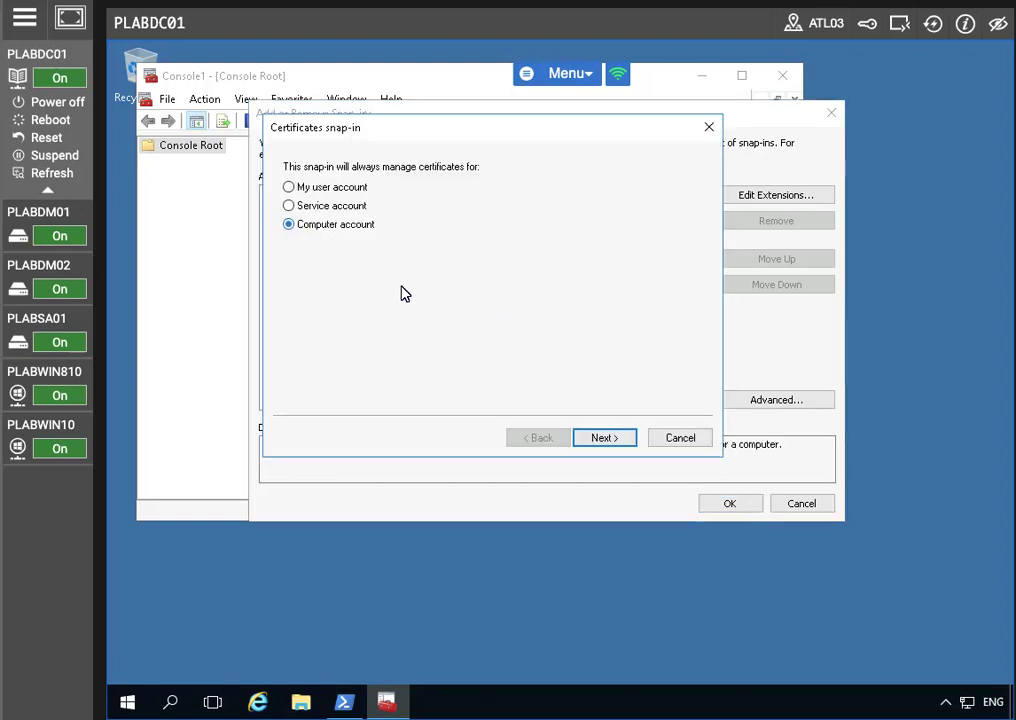
left_click(598, 437)
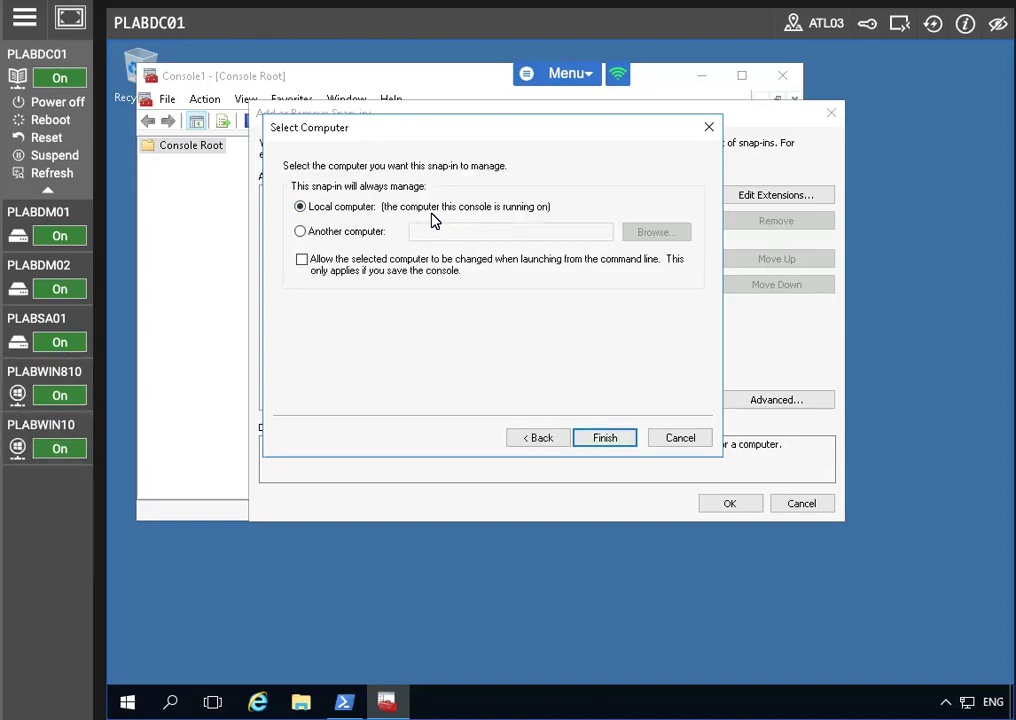
left_click(605, 440)
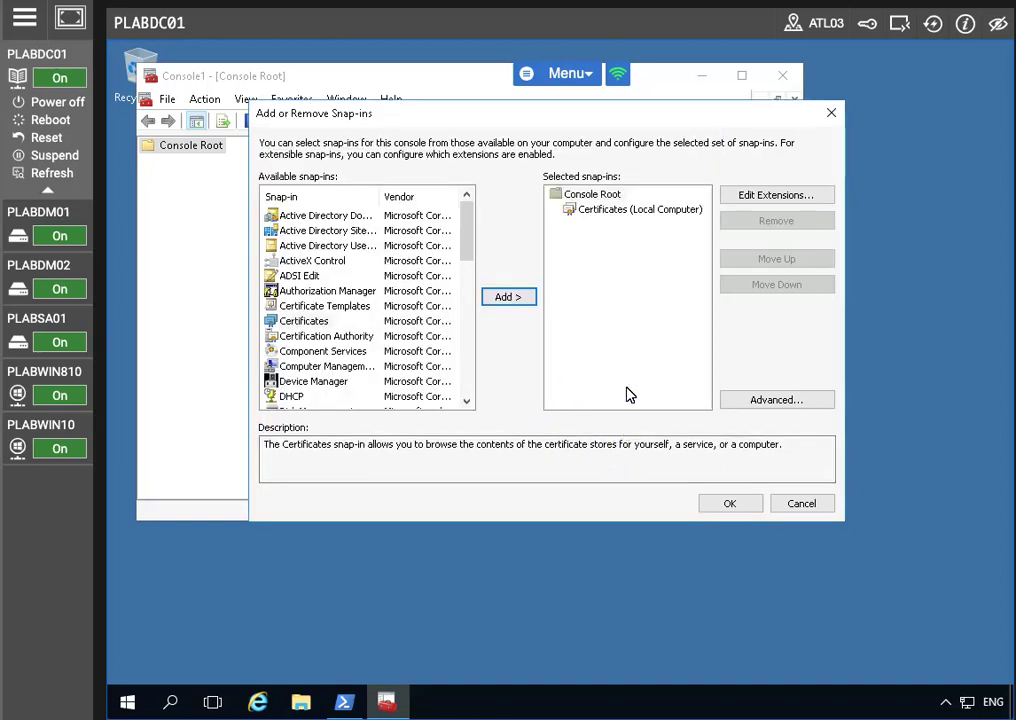
left_click(718, 503)
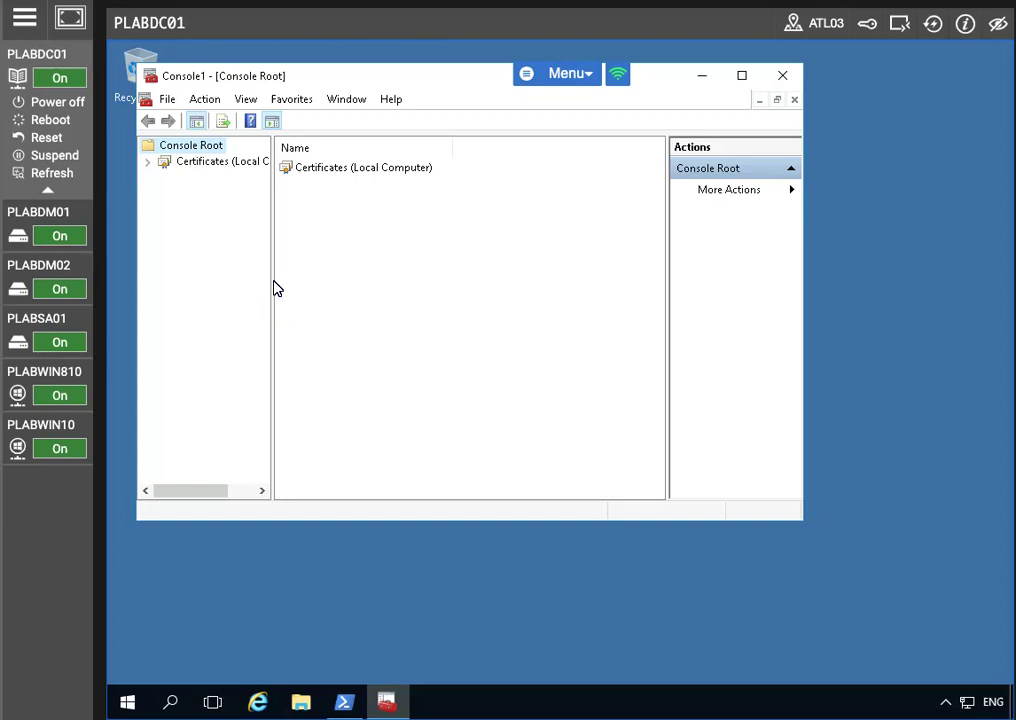
Step: Expand Certificates (Local Computer) and show the Personal store's Certificates folder
left_click(148, 162)
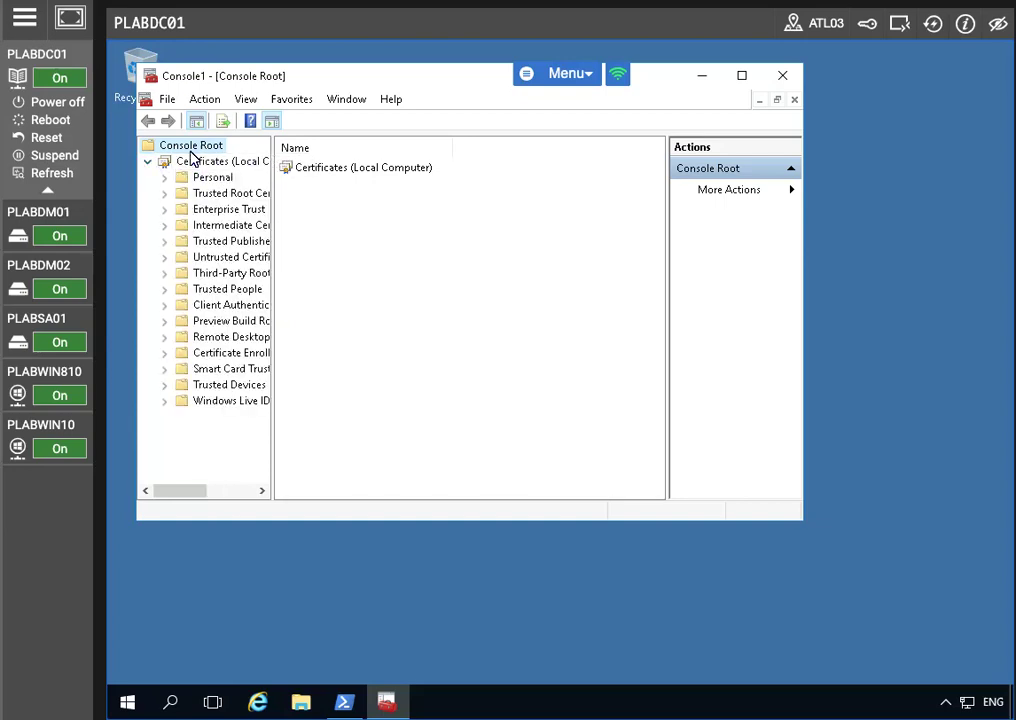
left_click(192, 164)
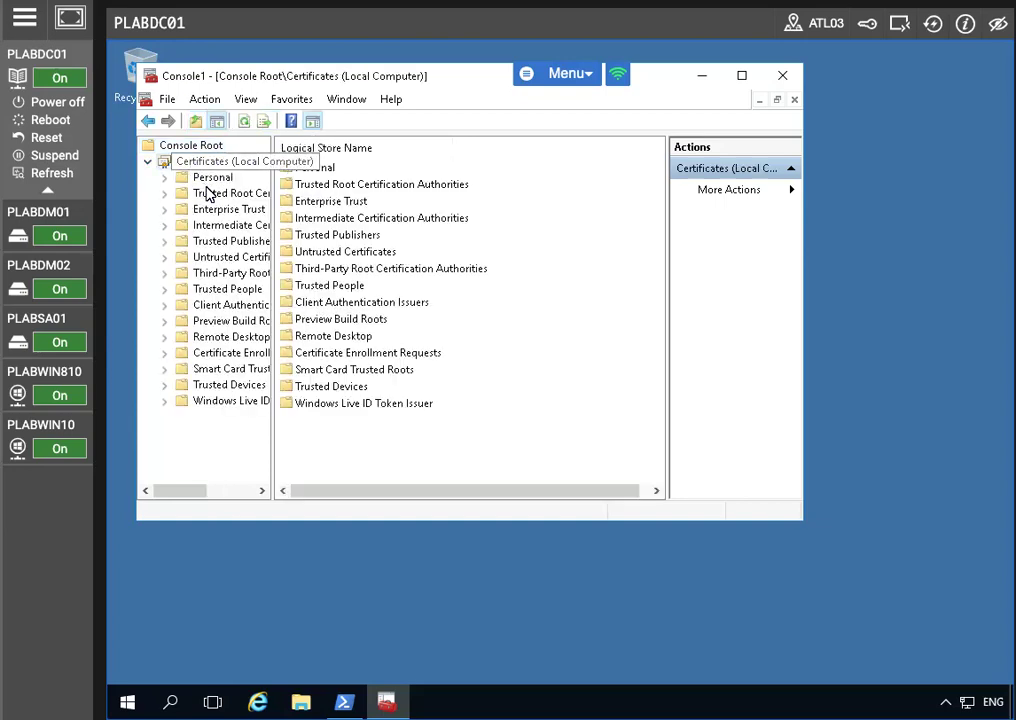
left_click(200, 178)
left_click(165, 178)
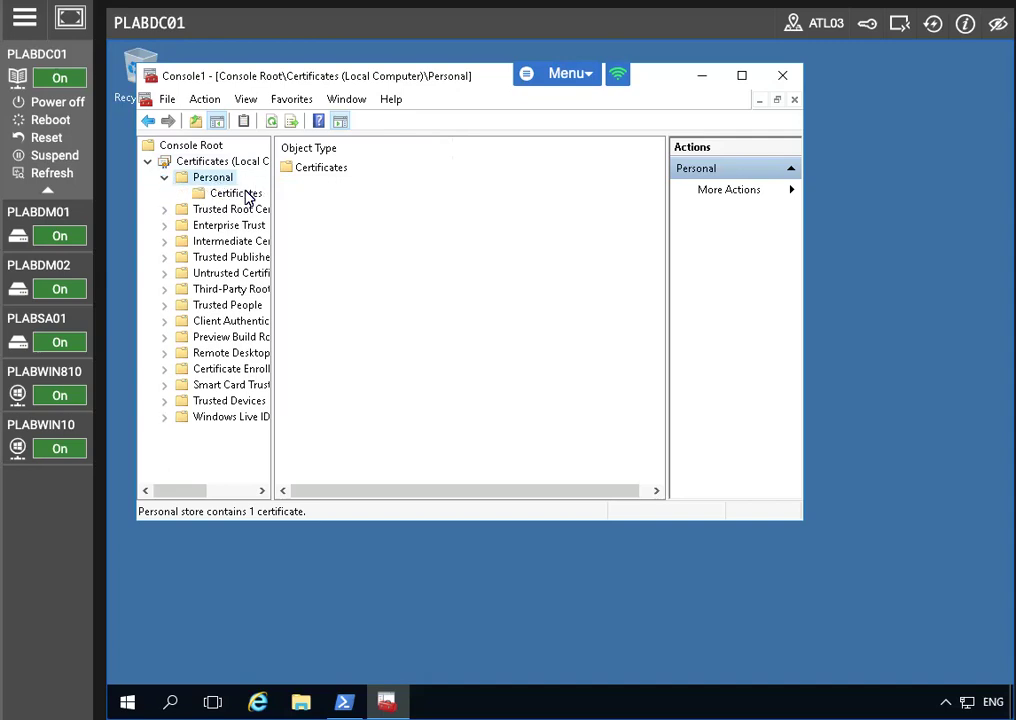
left_click(238, 195)
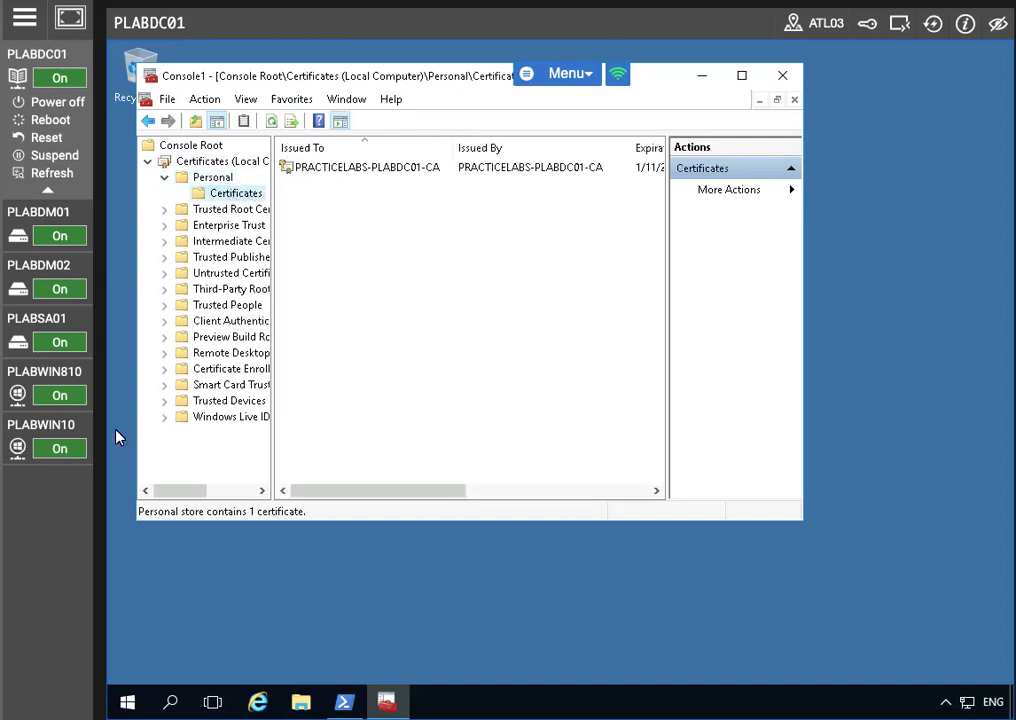
right_click(315, 171)
left_click(238, 195)
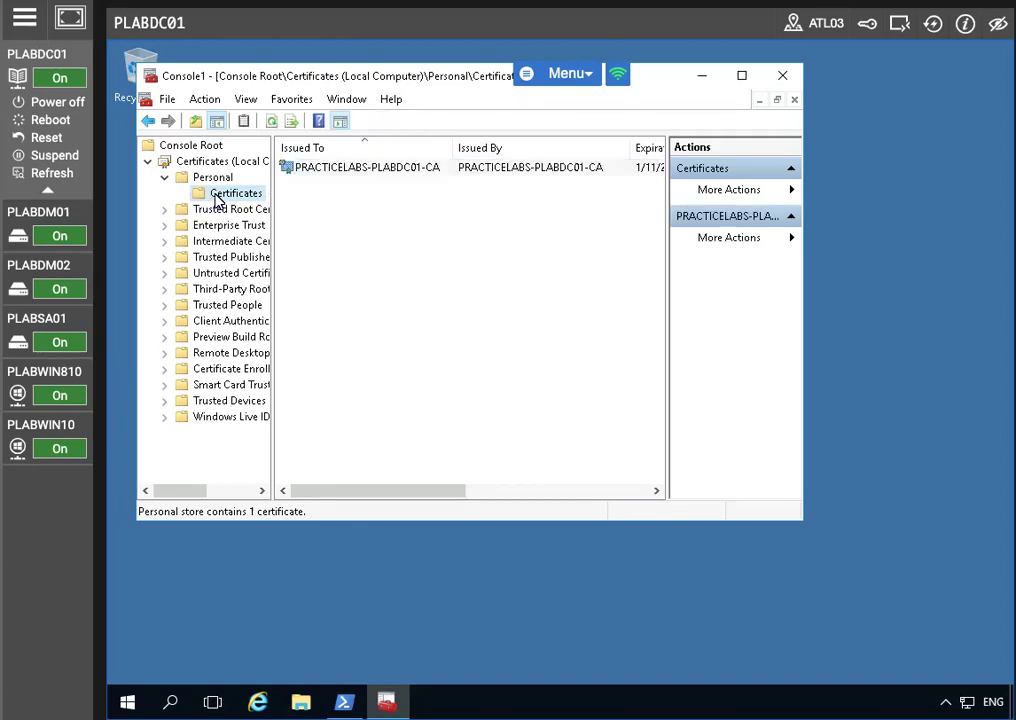
Step: Request a new certificate under Active Directory Enrollment Policy, selecting Plabs-Web and its settings link
right_click(238, 195)
mouse_move(308, 210)
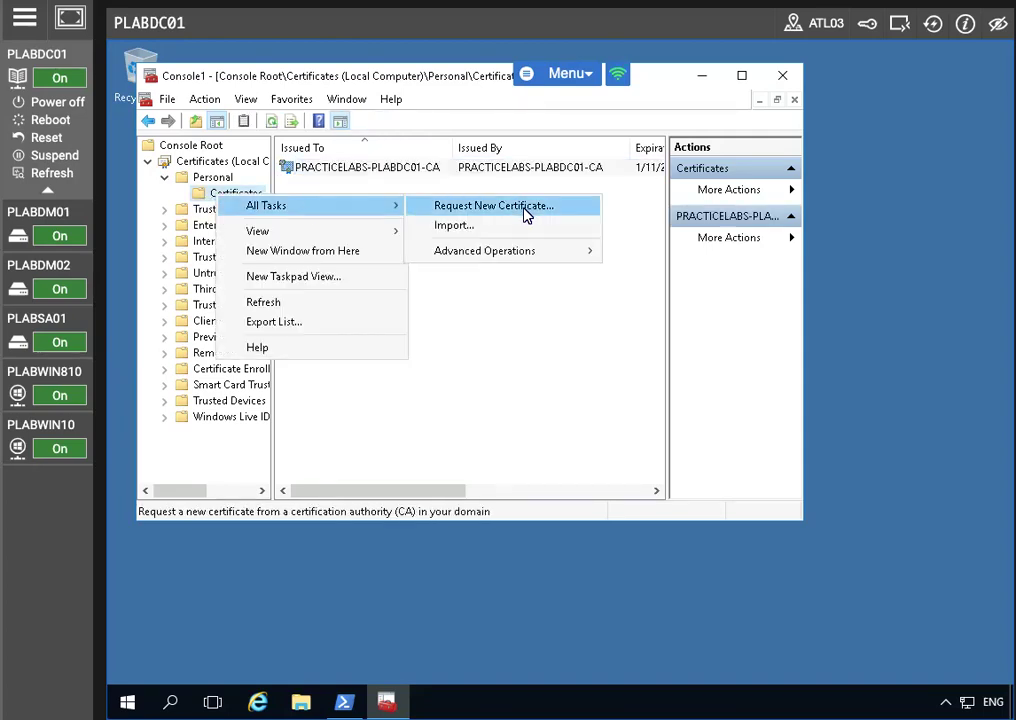
left_click(525, 209)
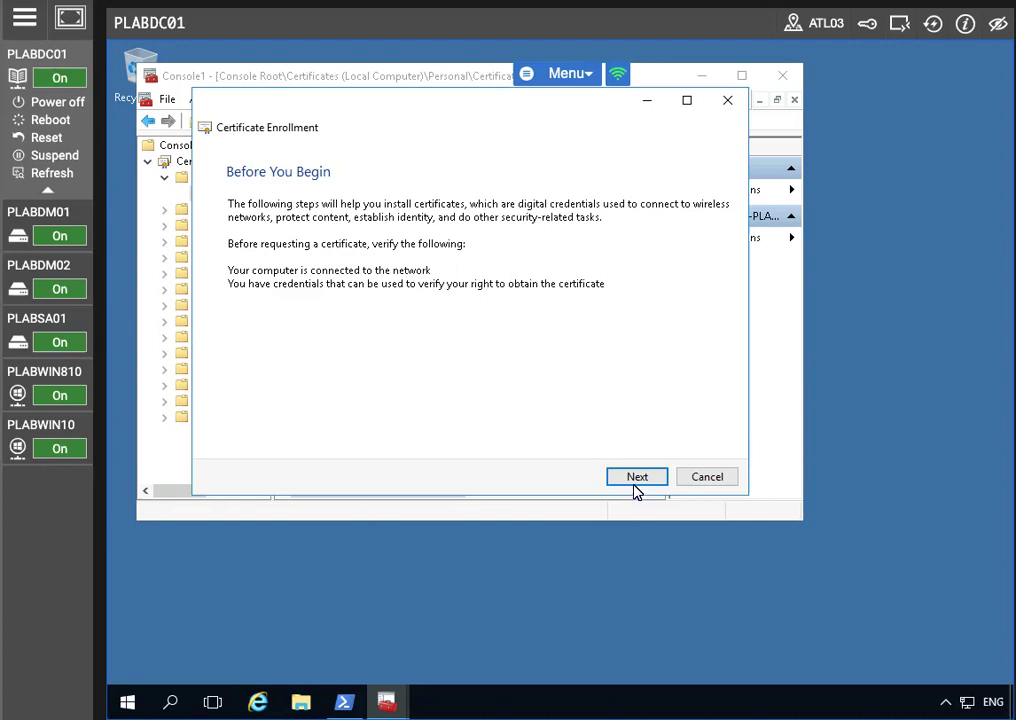
left_click(634, 480)
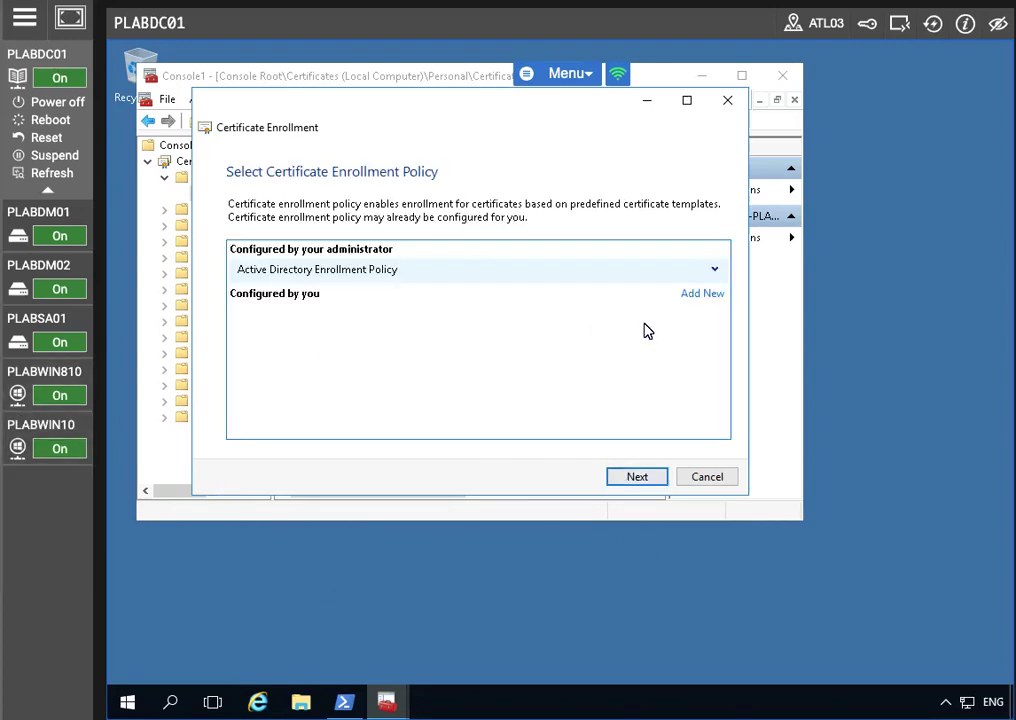
left_click(639, 478)
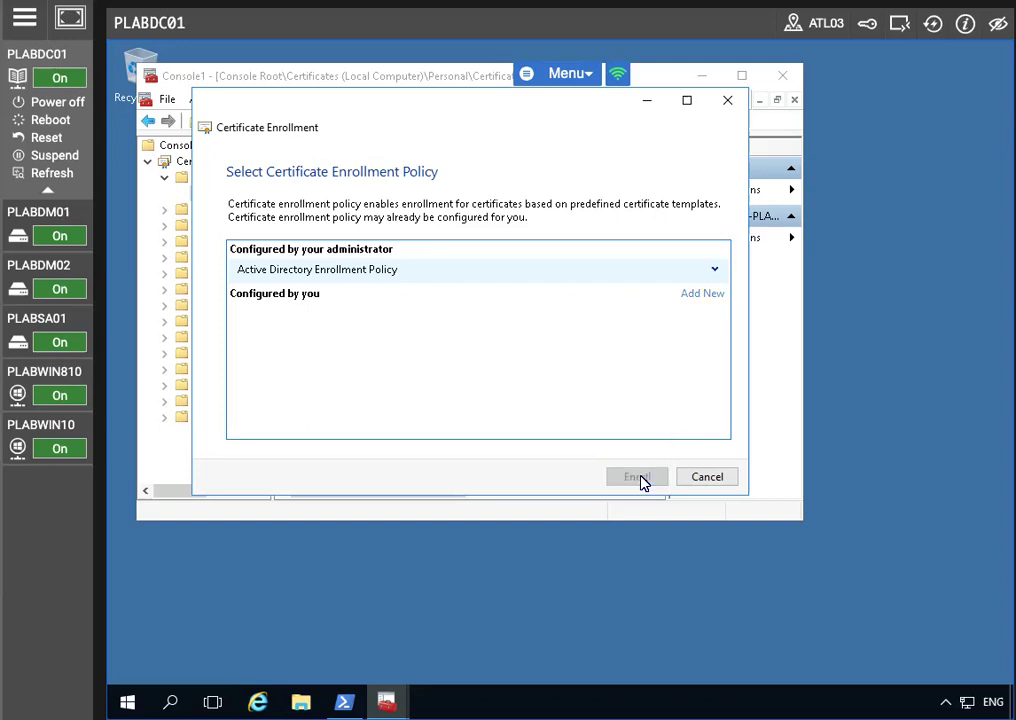
left_click(244, 385)
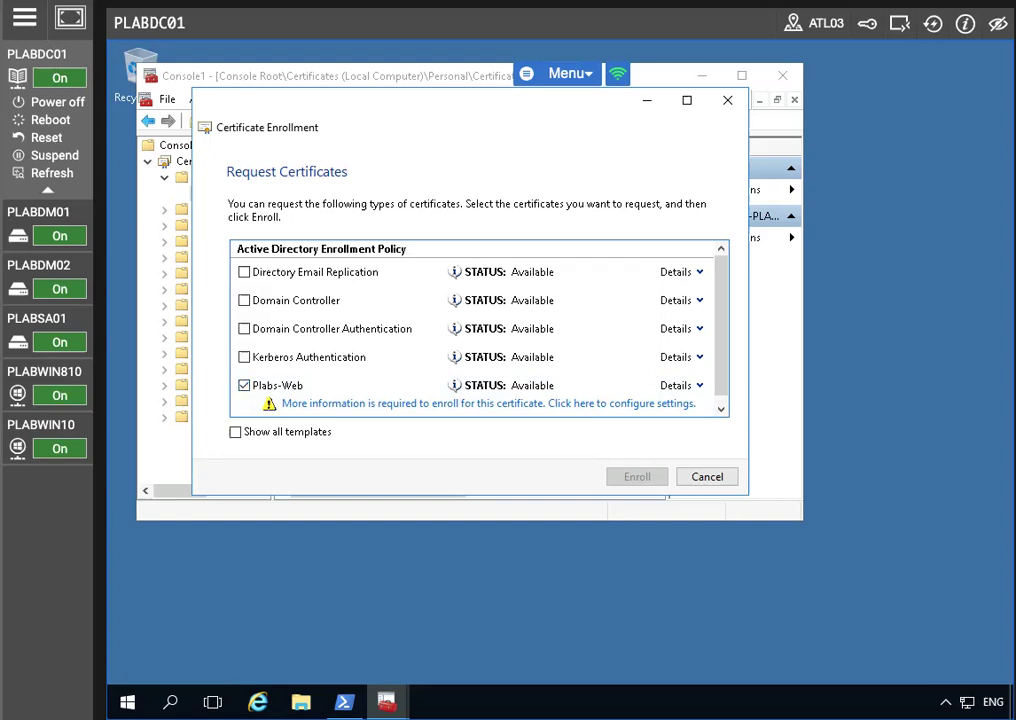
left_click(508, 404)
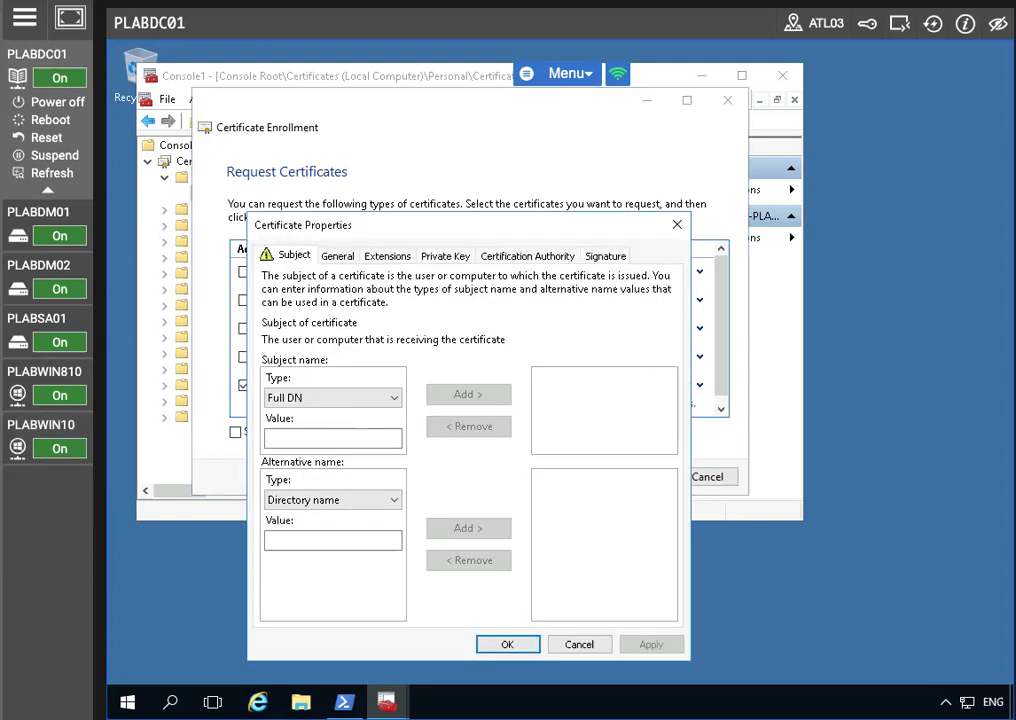
Step: Add subject Common name CN=plabdc01.practicelabs.com in the Certificate Properties Subject tab
left_click_drag(408, 226, 402, 118)
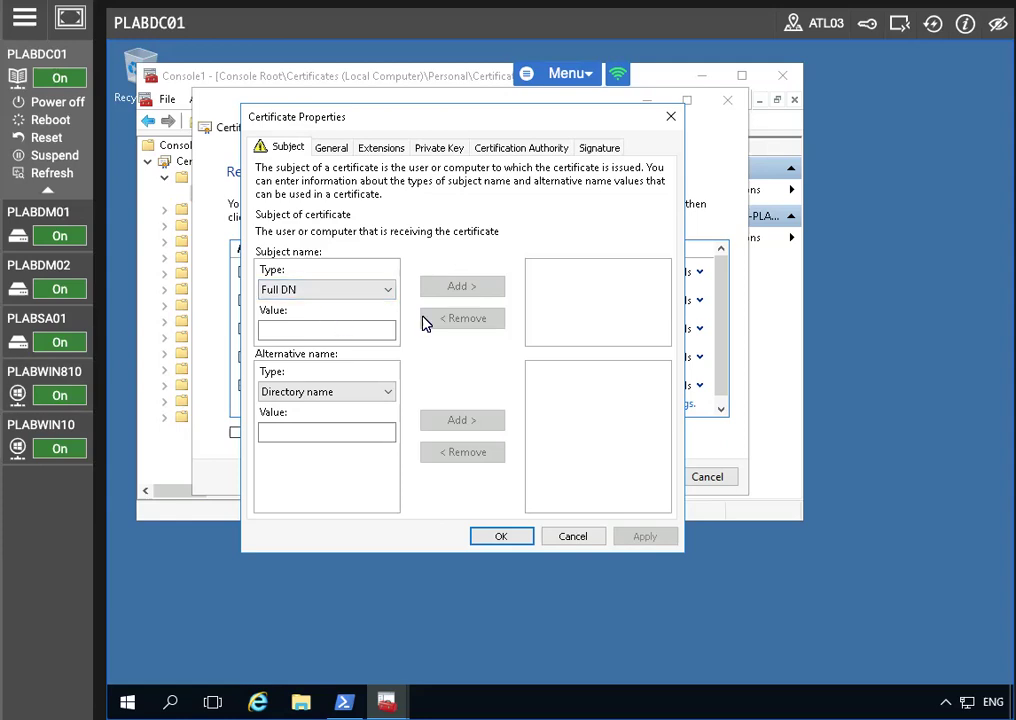
left_click(329, 289)
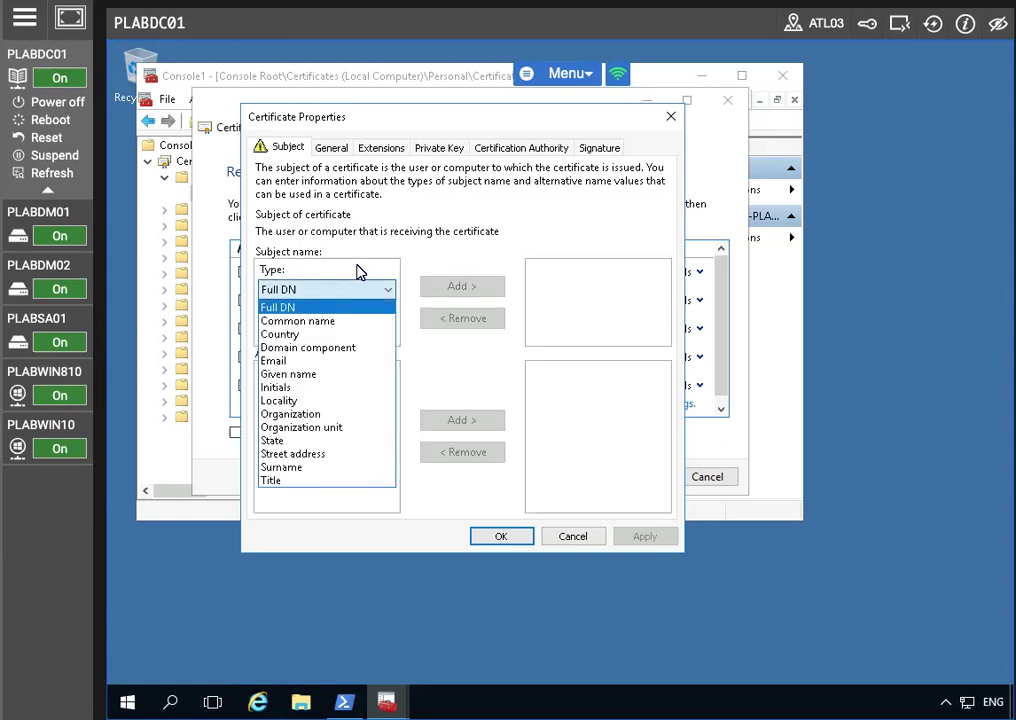
left_click(320, 301)
left_click(308, 329)
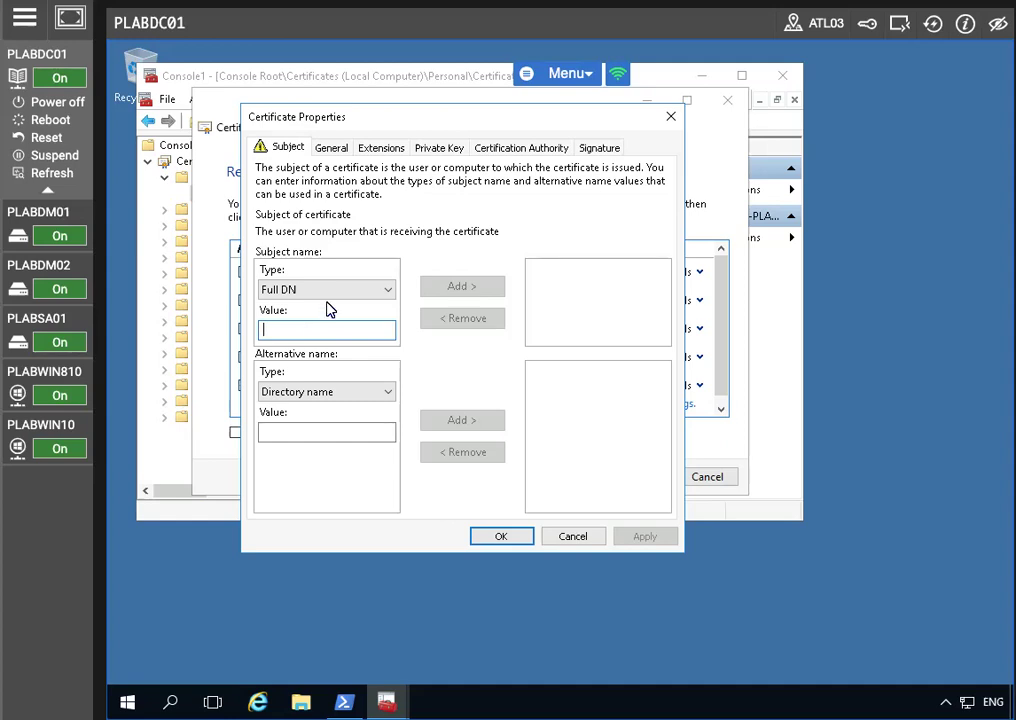
left_click(326, 292)
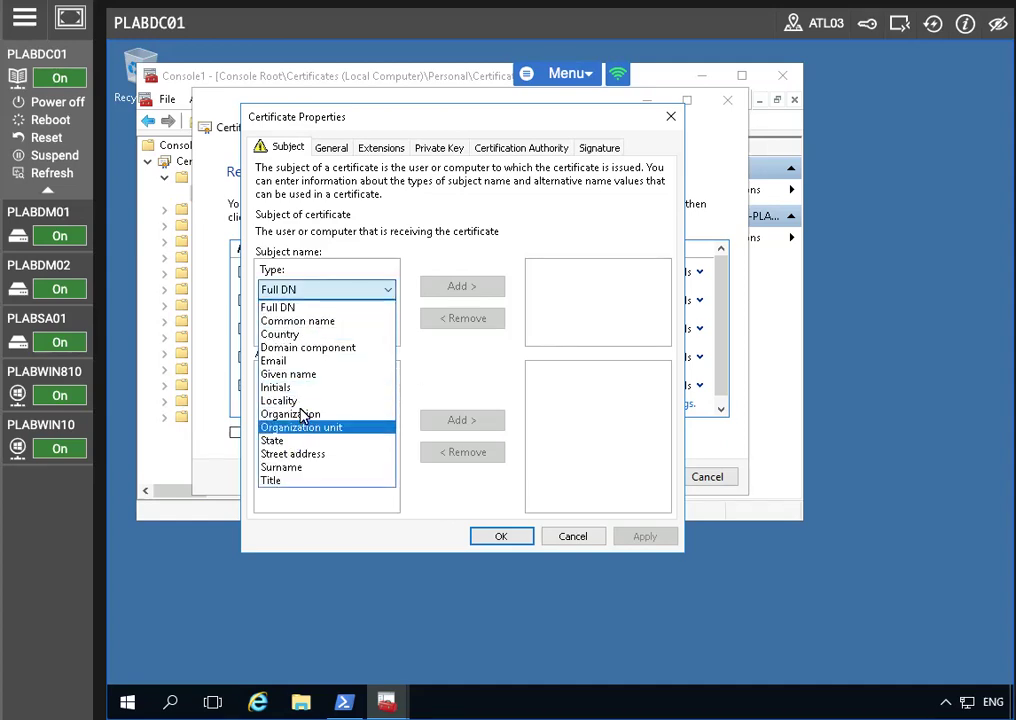
left_click(472, 337)
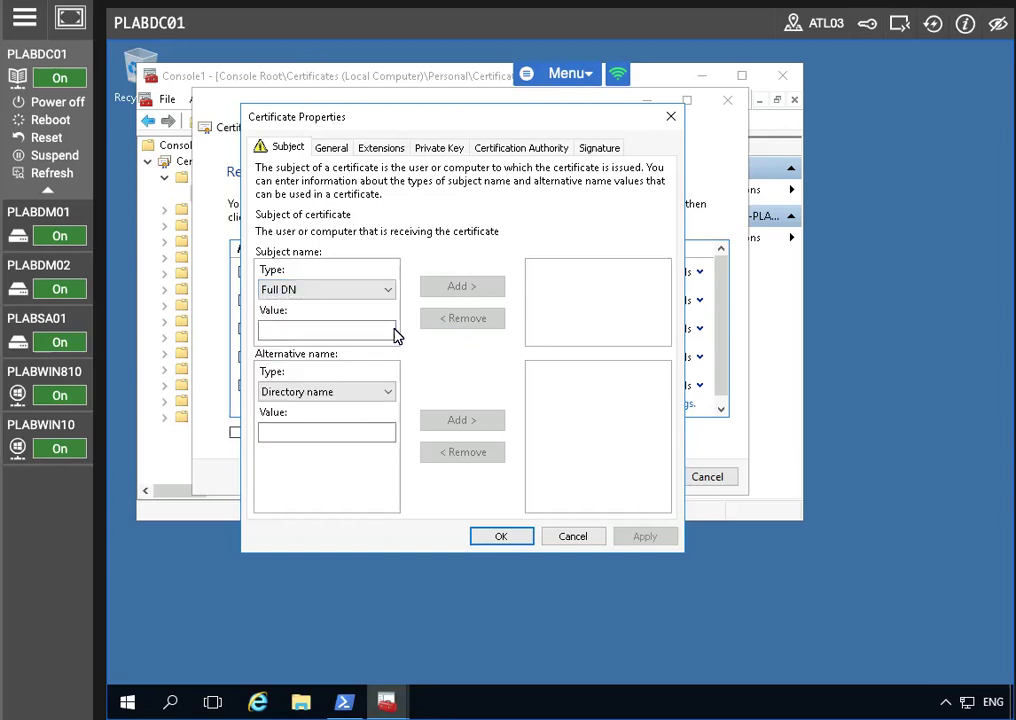
left_click(337, 290)
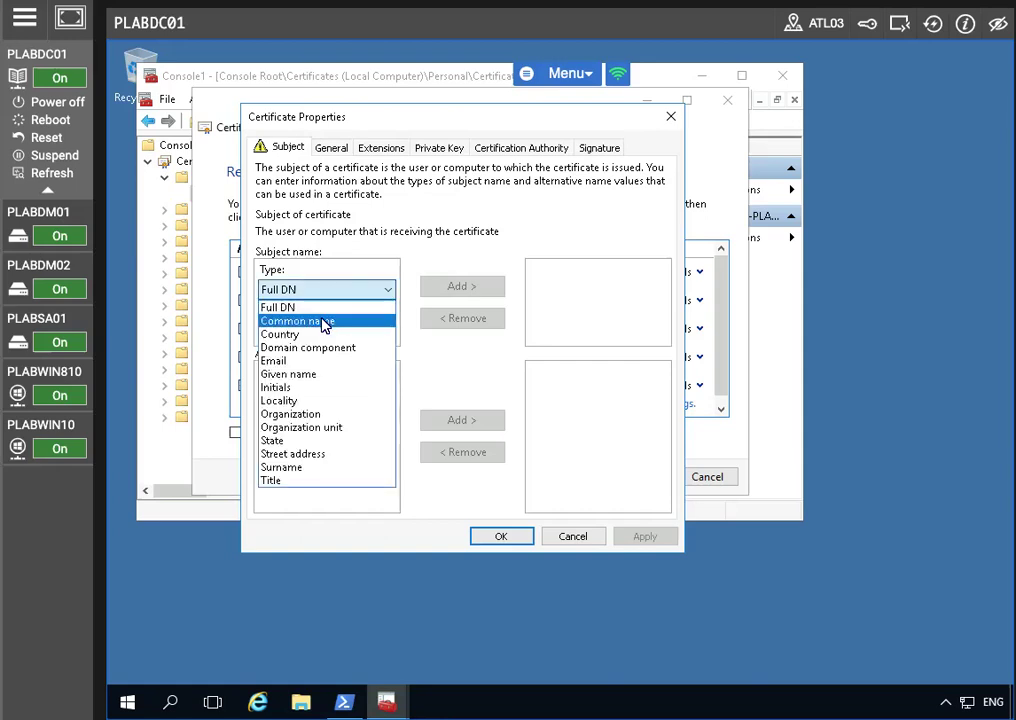
left_click(324, 322)
left_click(288, 330)
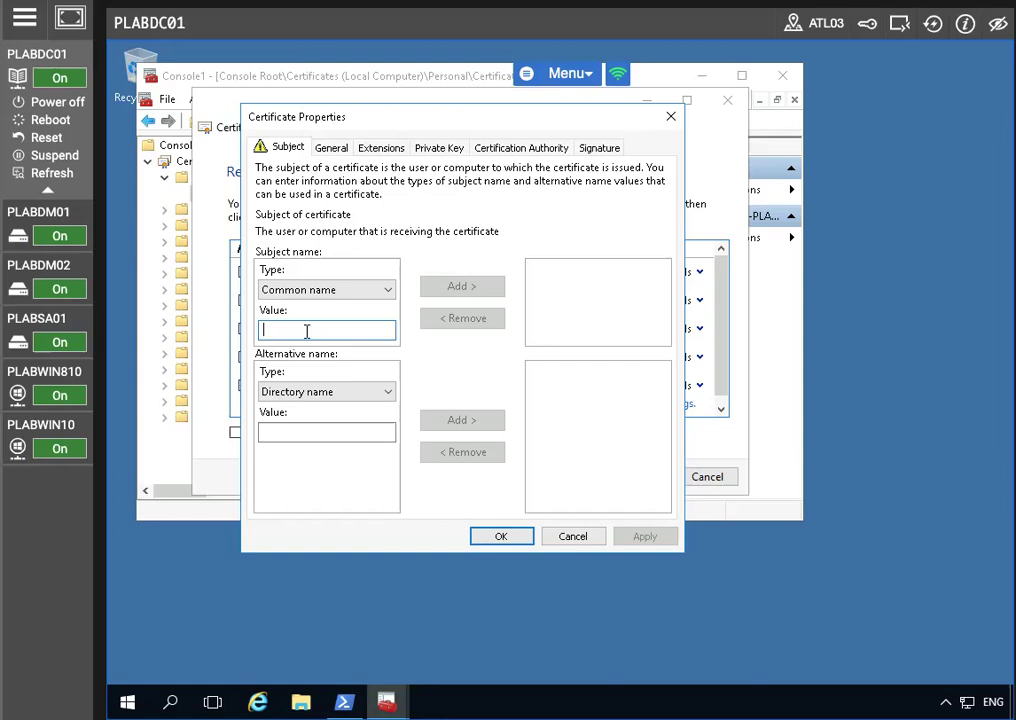
type("plabdc01")
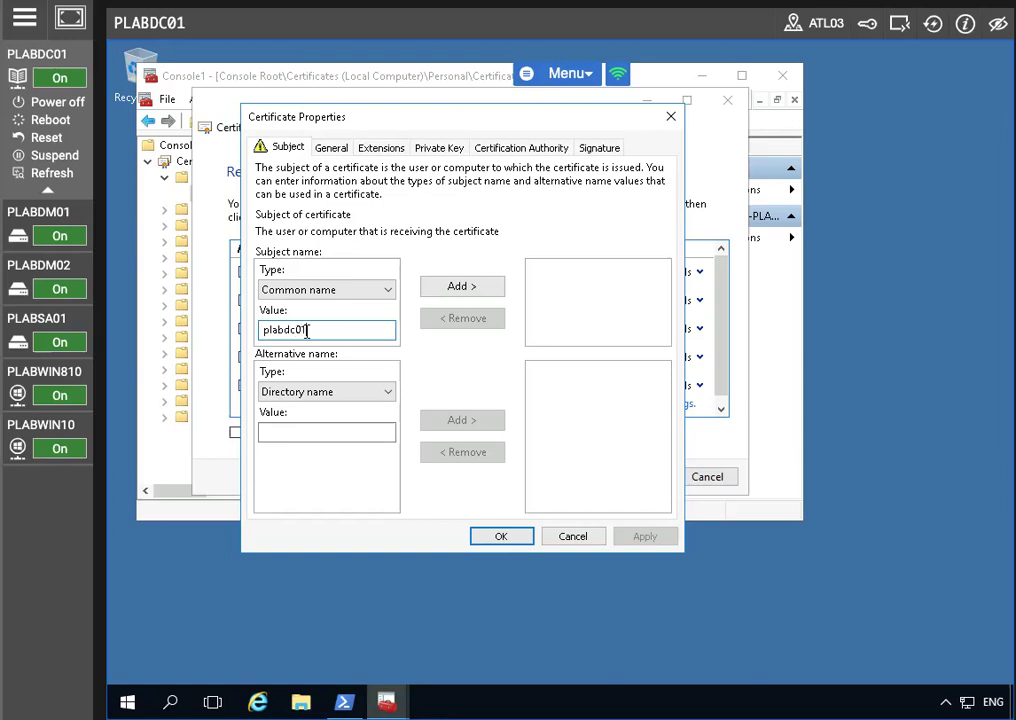
type(".practicelabs.com")
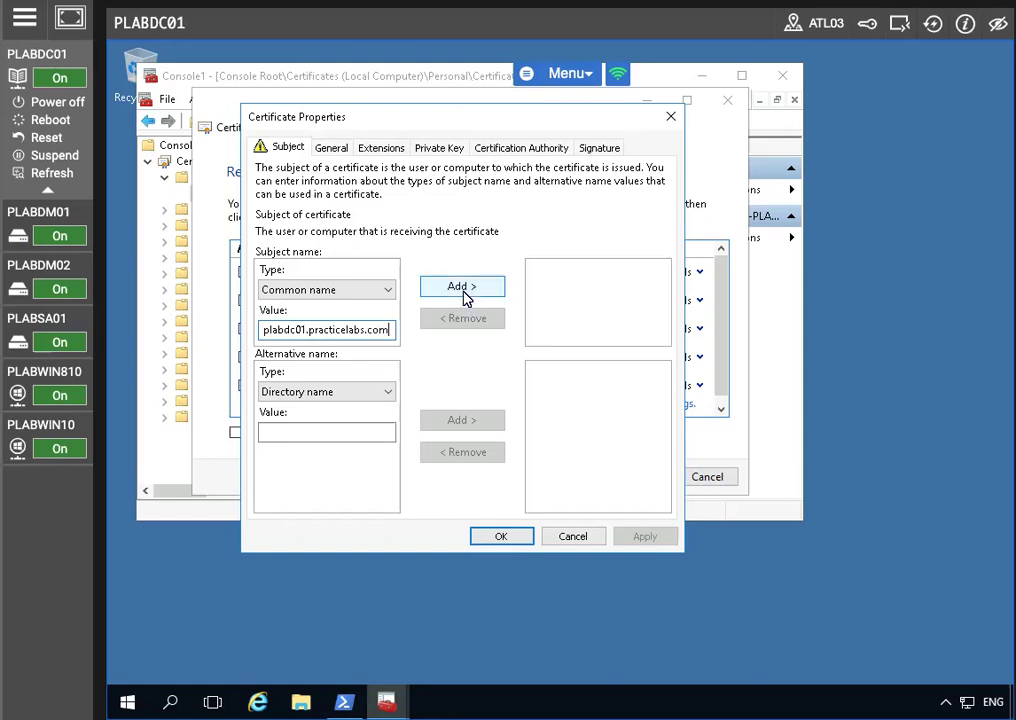
left_click(463, 288)
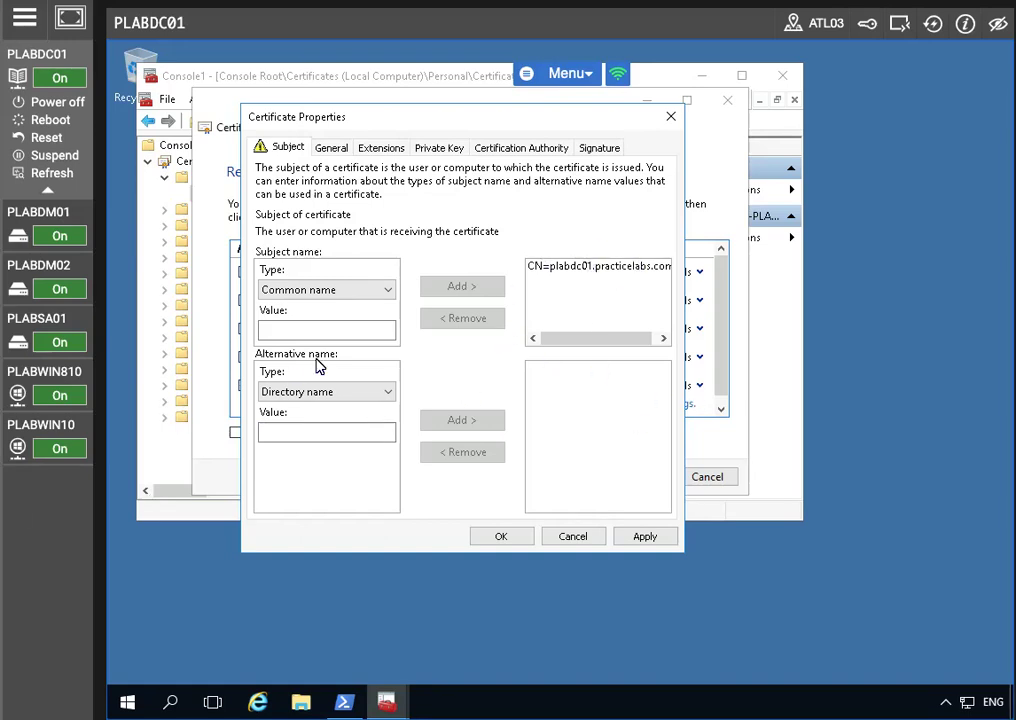
Step: Add DNS alternative names adfs.practicelabs.com and certauth.adfs.practicelabs.com
left_click(317, 397)
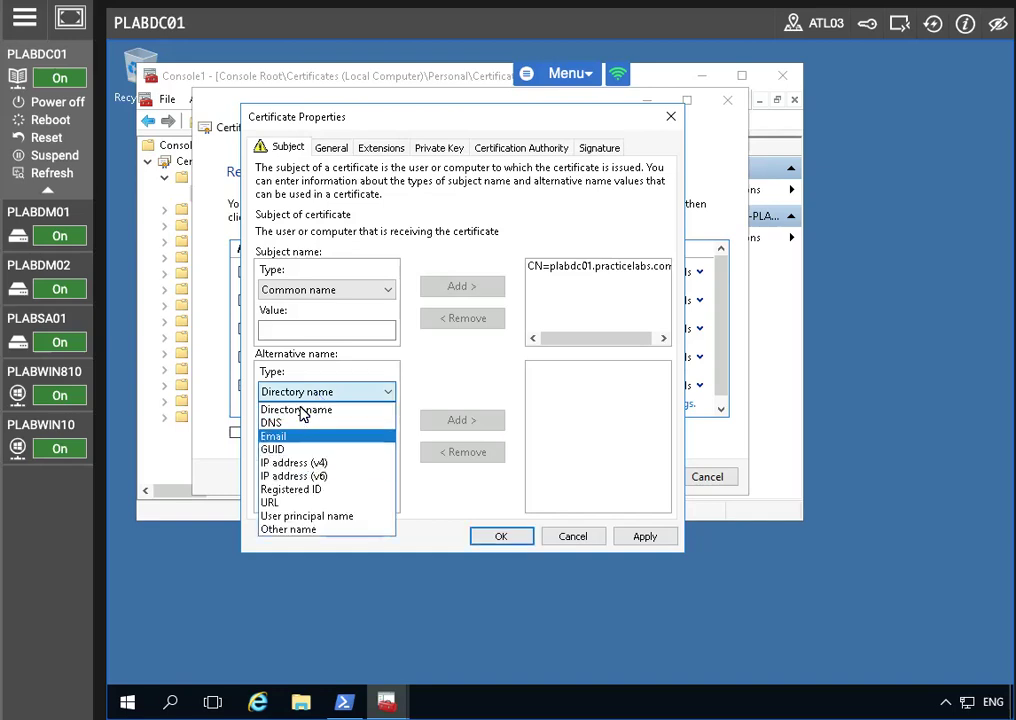
left_click(297, 424)
left_click(296, 430)
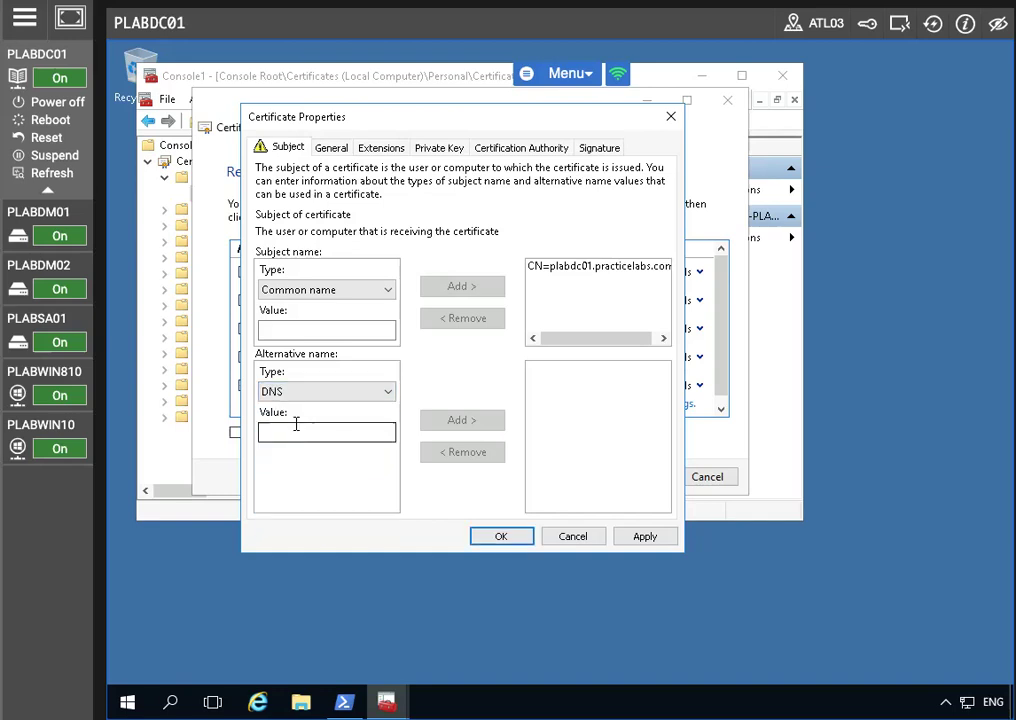
type("adf")
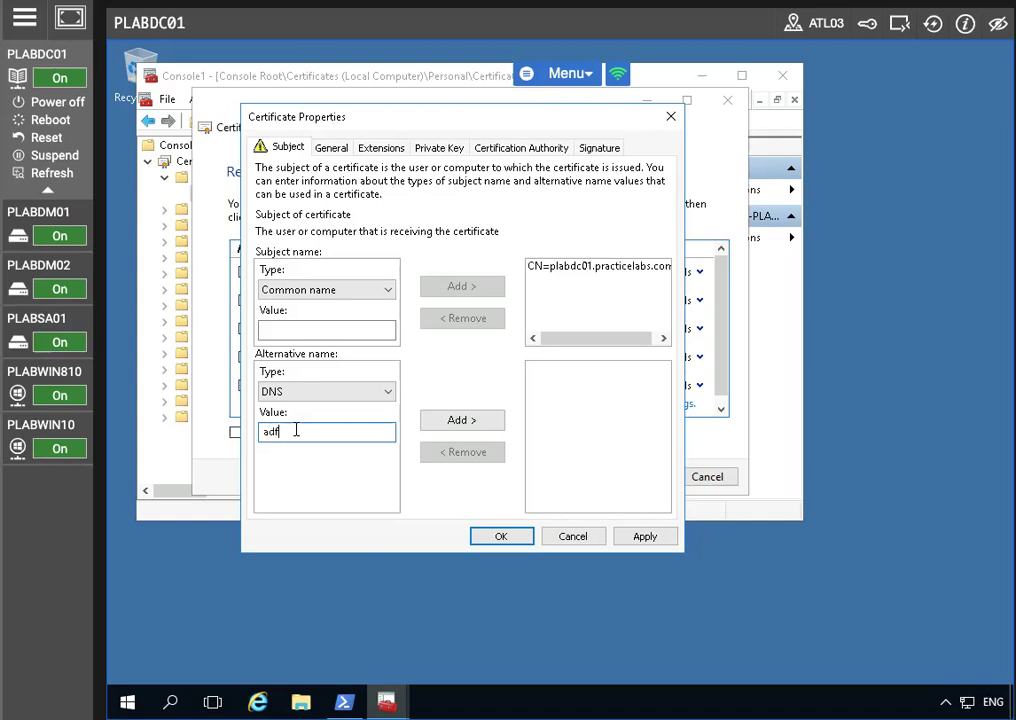
type("s.practicelabs.com")
left_click(466, 422)
left_click(343, 430)
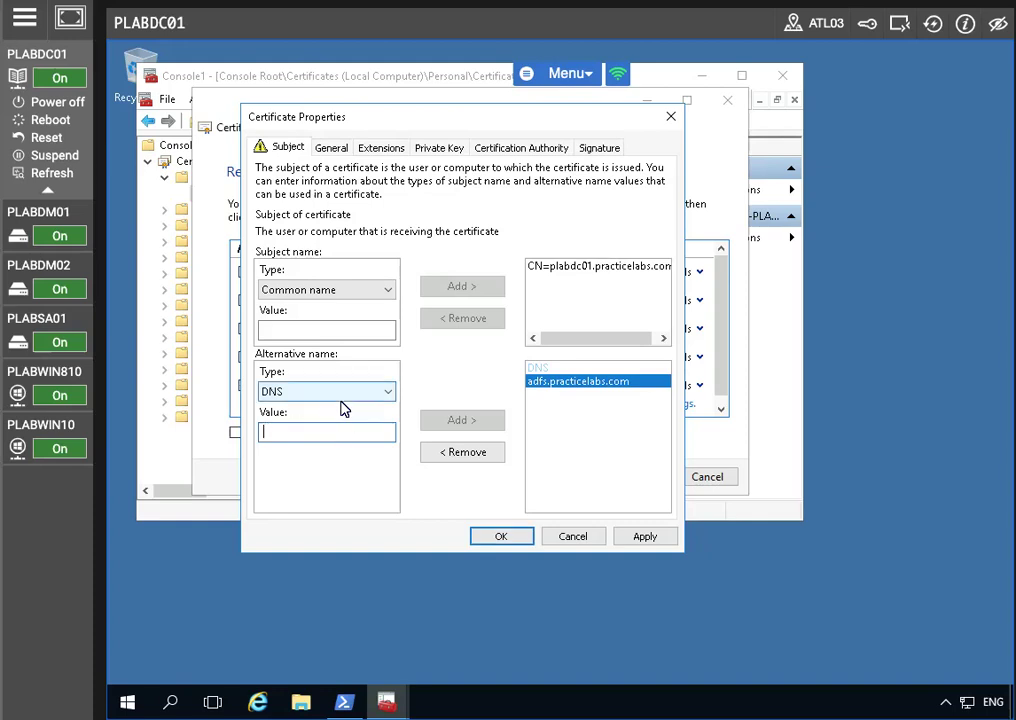
type("ce")
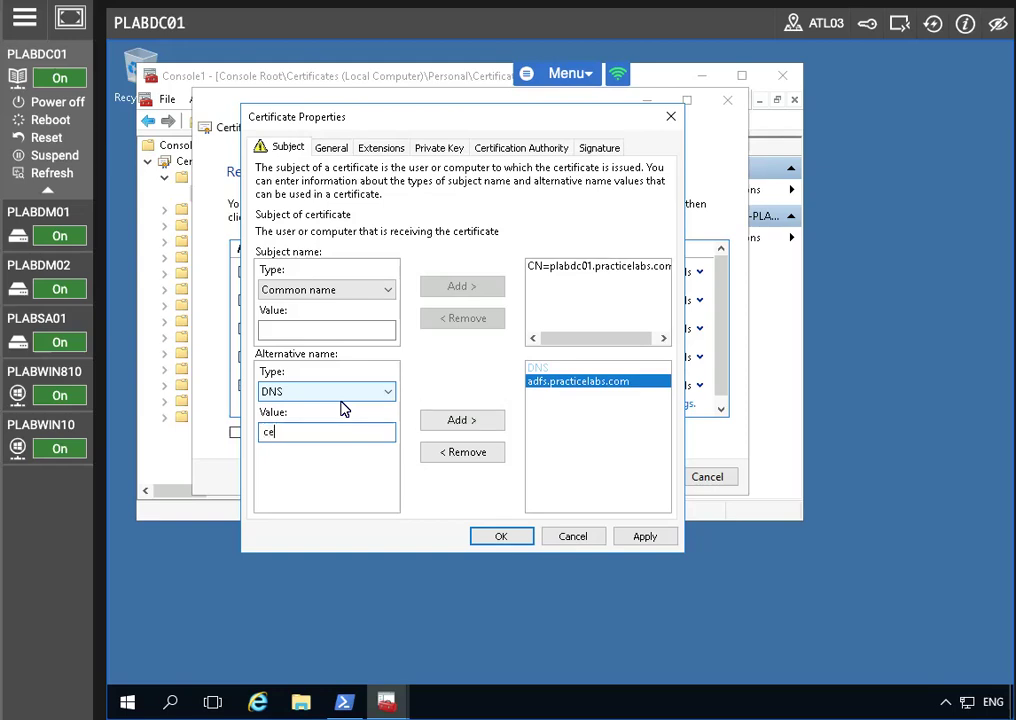
type("rtauth.adfs.practicelabs.com")
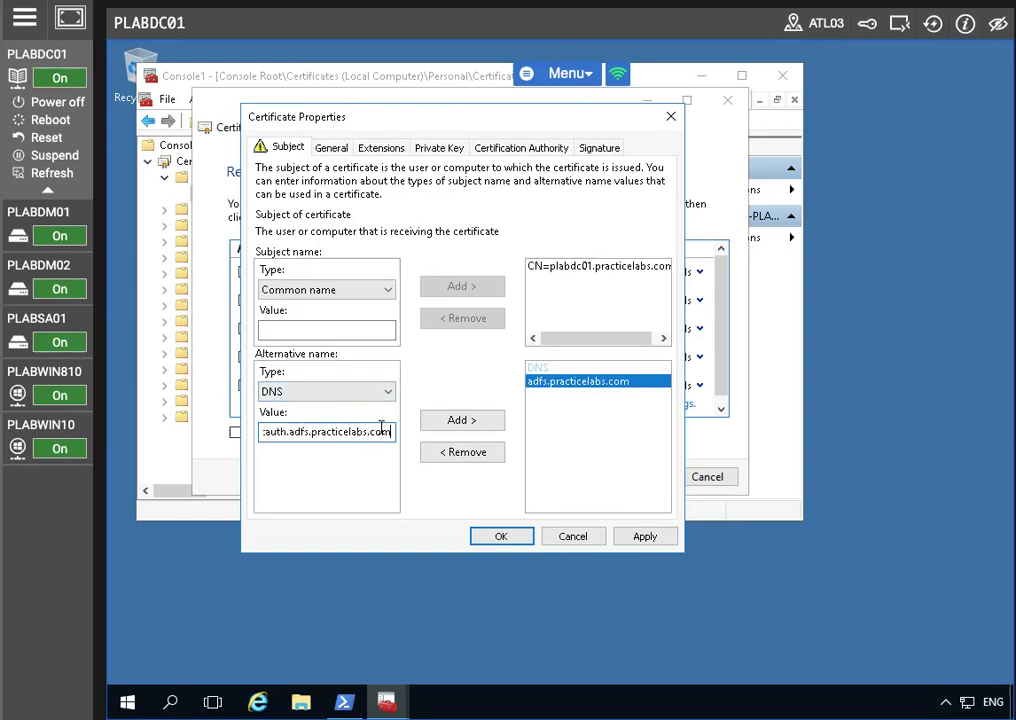
left_click(470, 428)
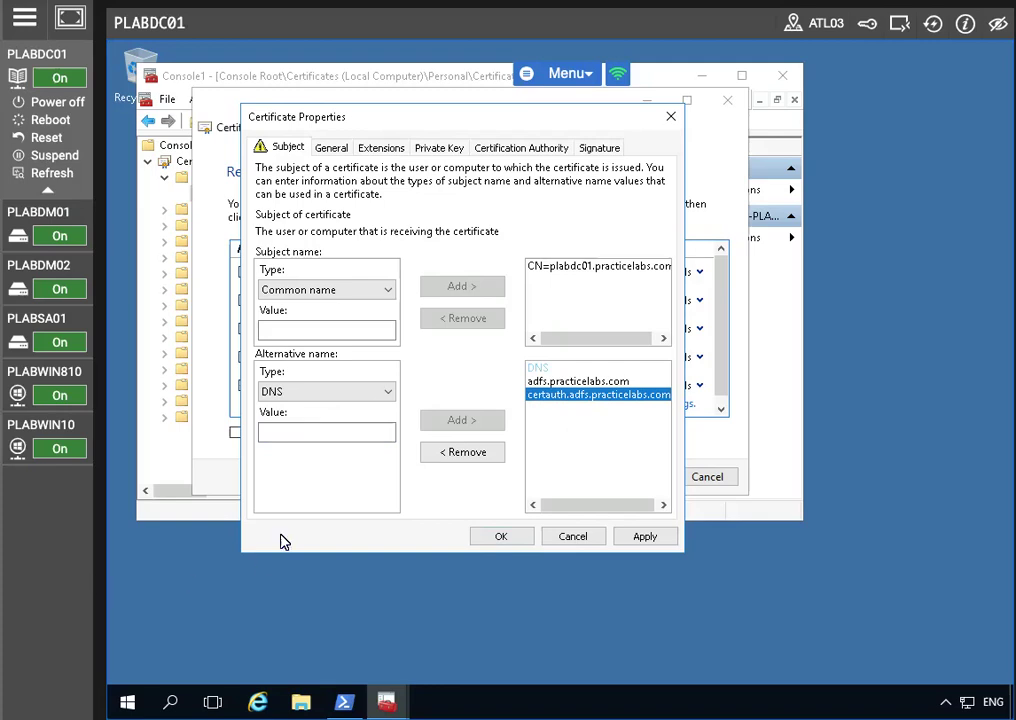
Step: Add DNS name enterpriseregistration.practicelabs.com, then apply and close Certificate Properties
left_click(303, 433)
type("entre")
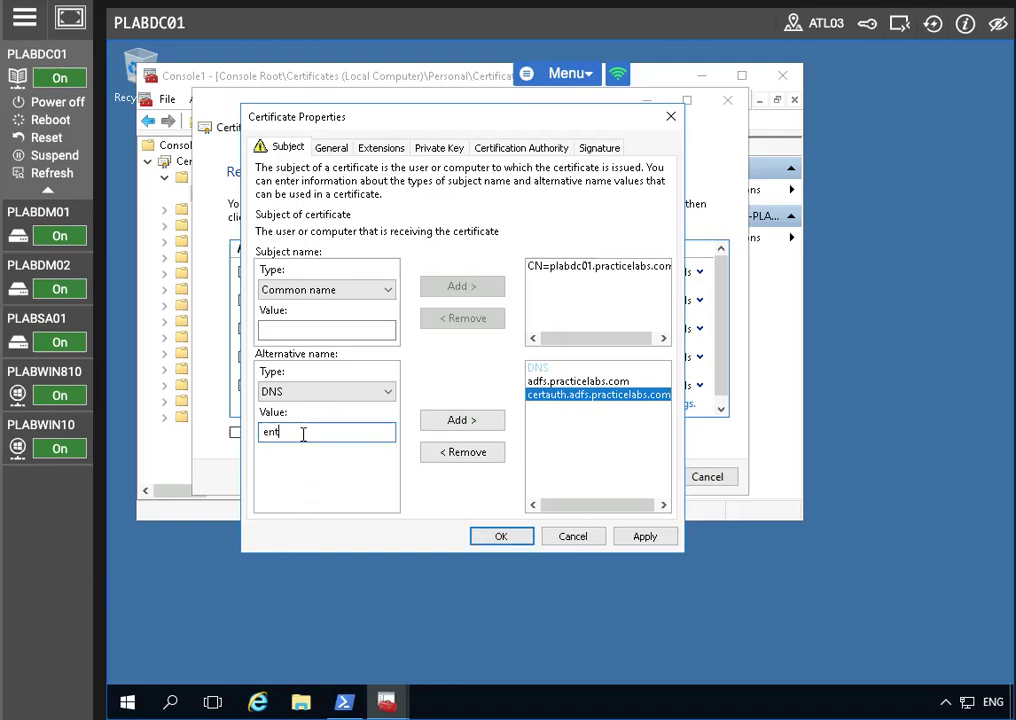
key("BackSpace")
type("erpriseregistration.prac")
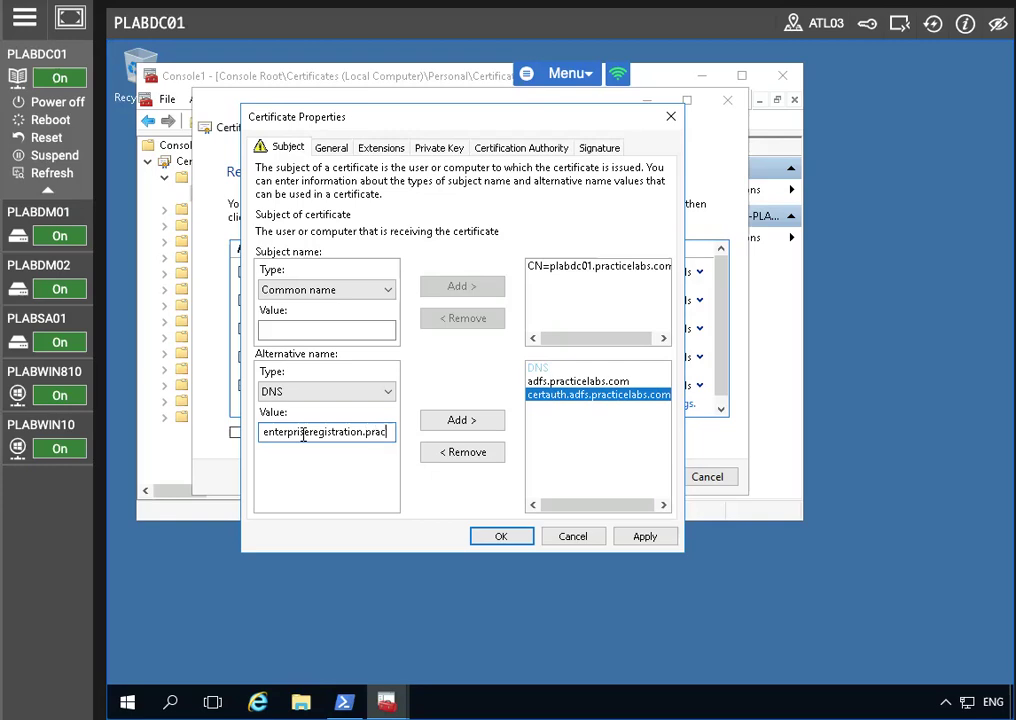
type("ticelabs.com")
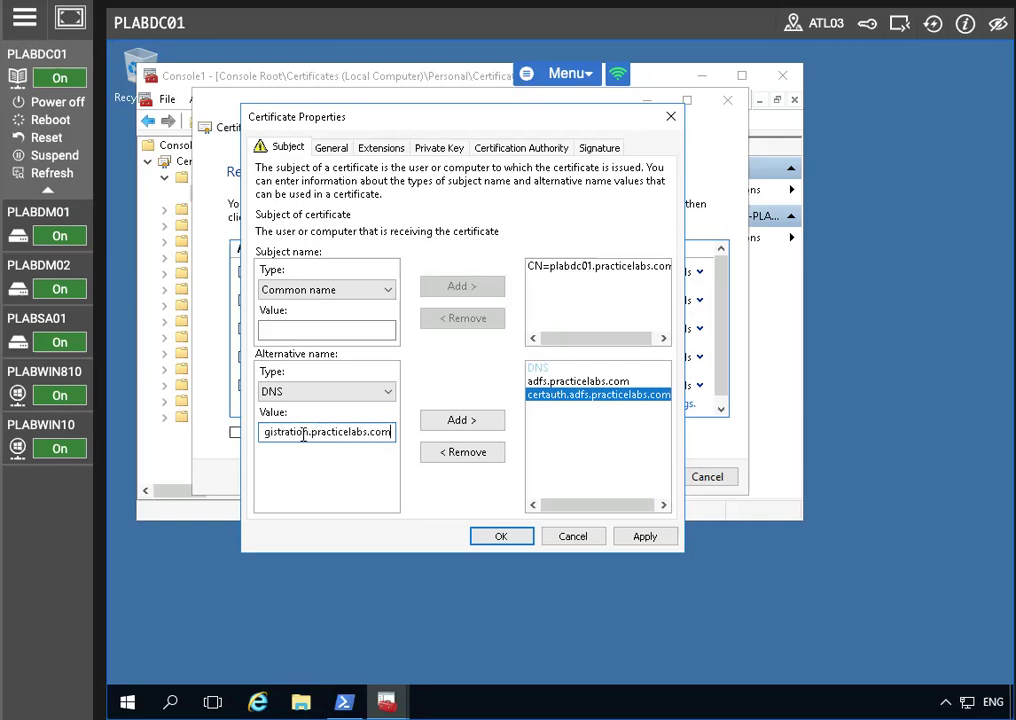
left_click(460, 425)
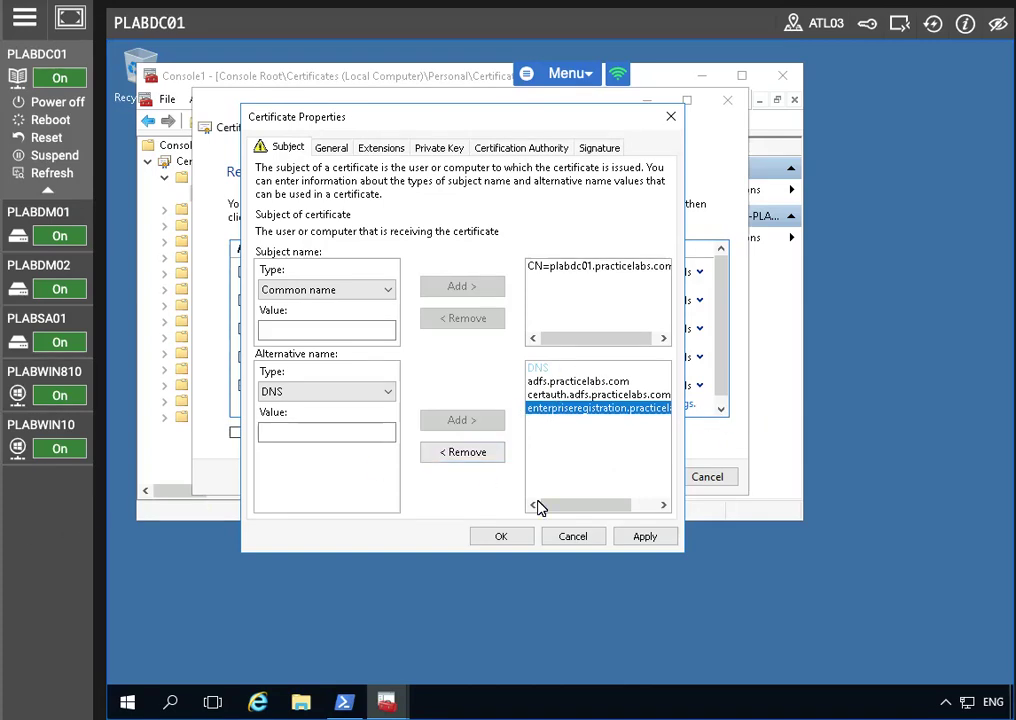
left_click(641, 536)
left_click(504, 540)
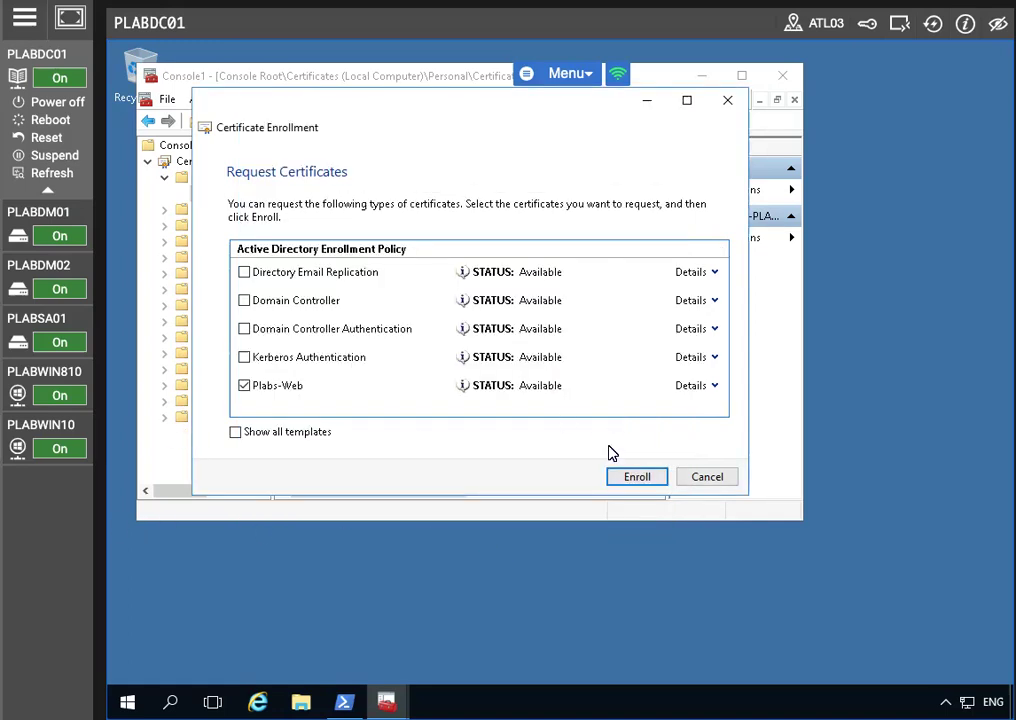
Step: Enroll the Plabs-Web certificate on PLABDC01, then switch and reconnect to PLABSA01's Server Manager
left_click(634, 478)
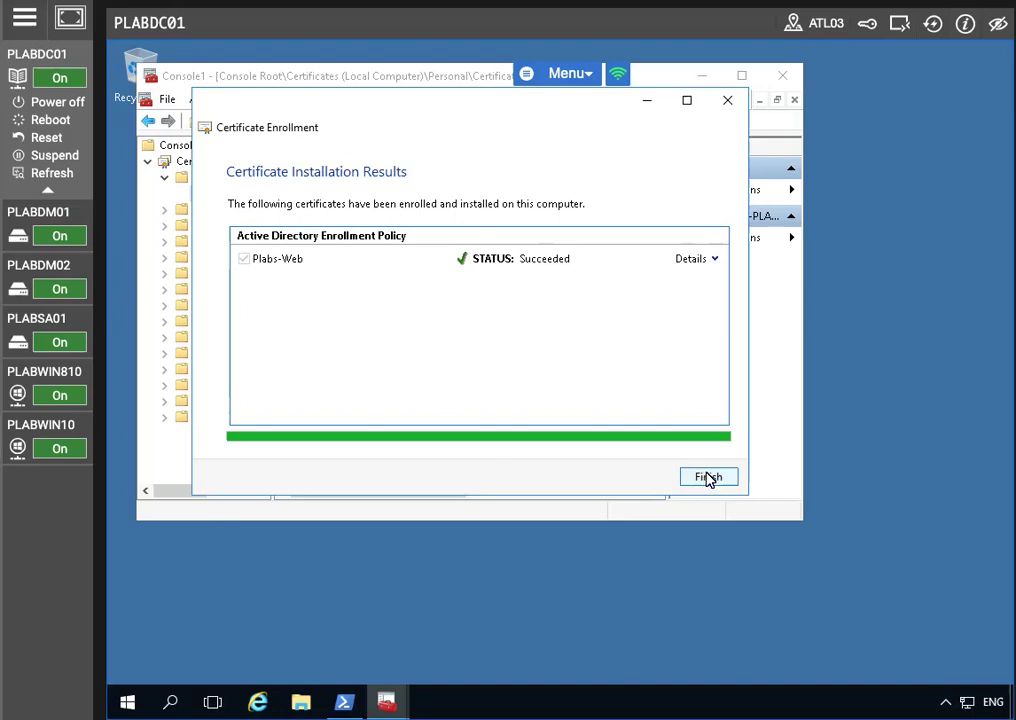
left_click(708, 477)
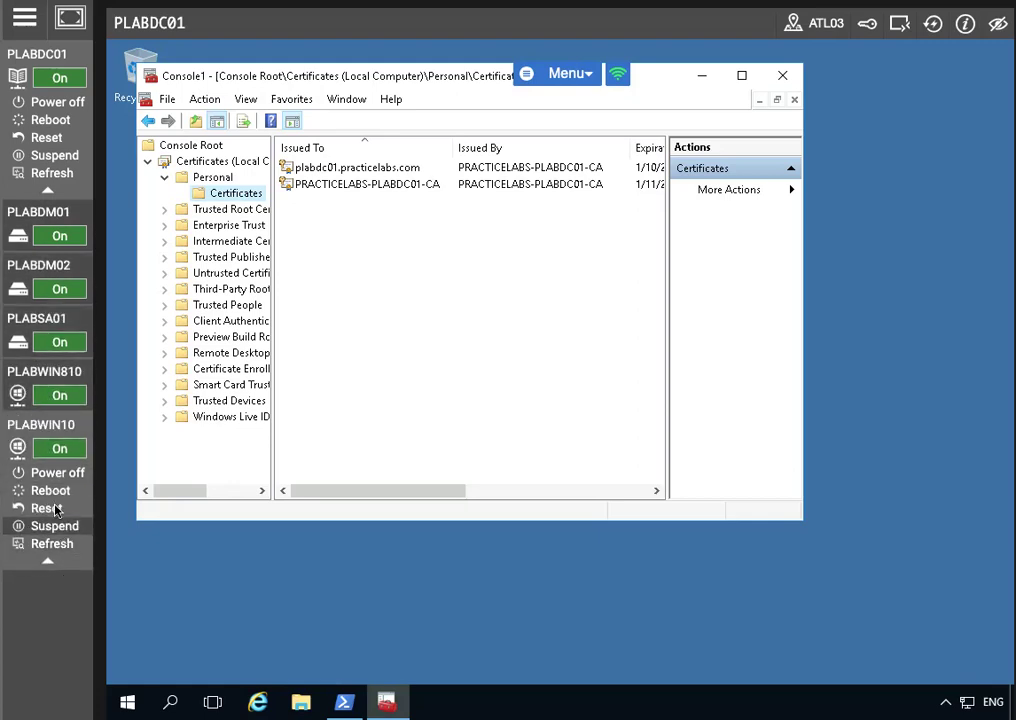
mouse_move(35, 289)
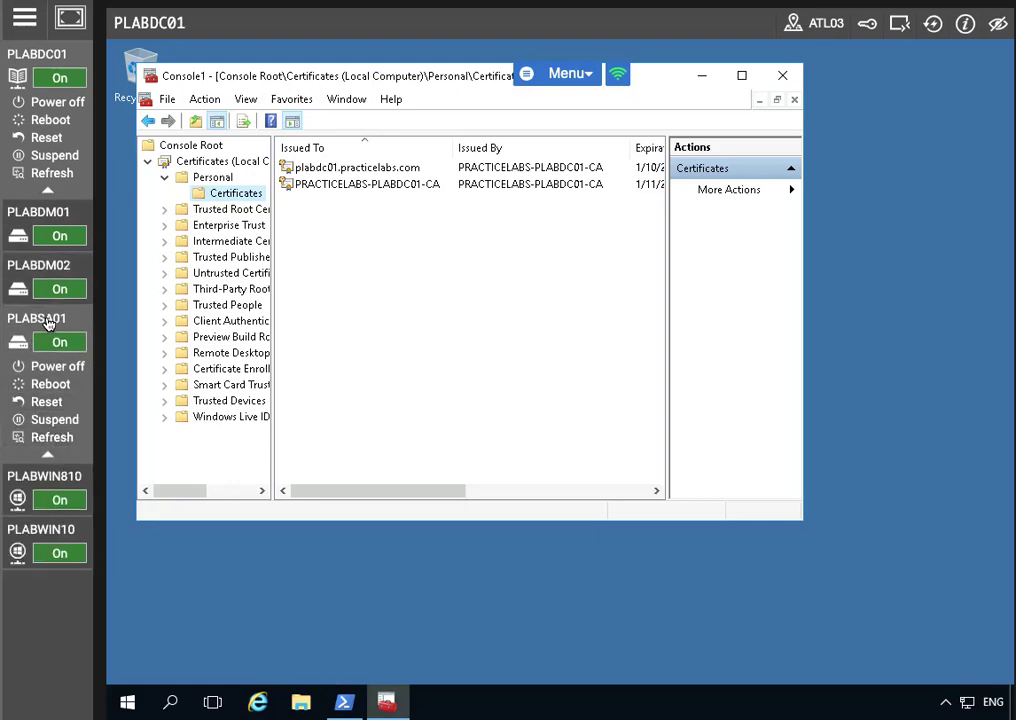
left_click(42, 316)
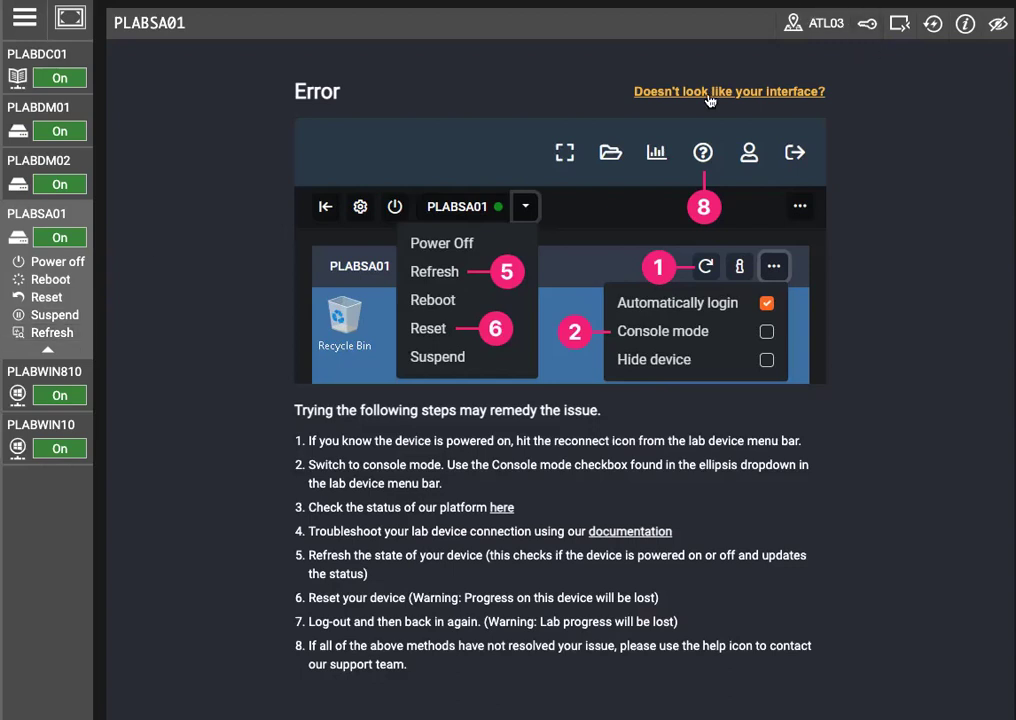
left_click(932, 24)
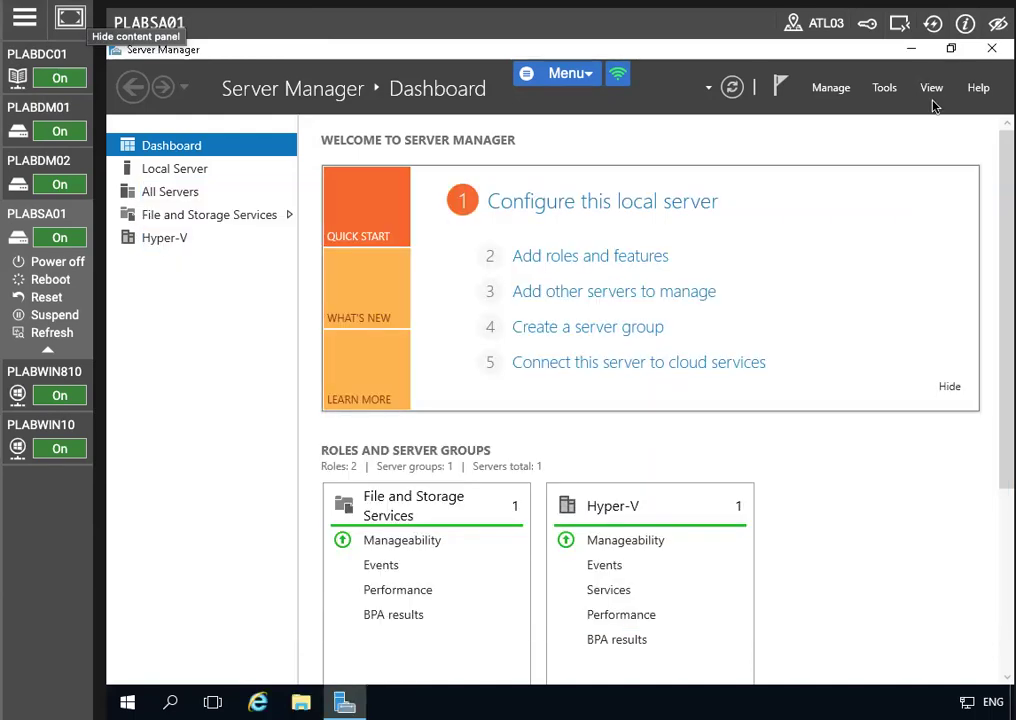
left_click(884, 88)
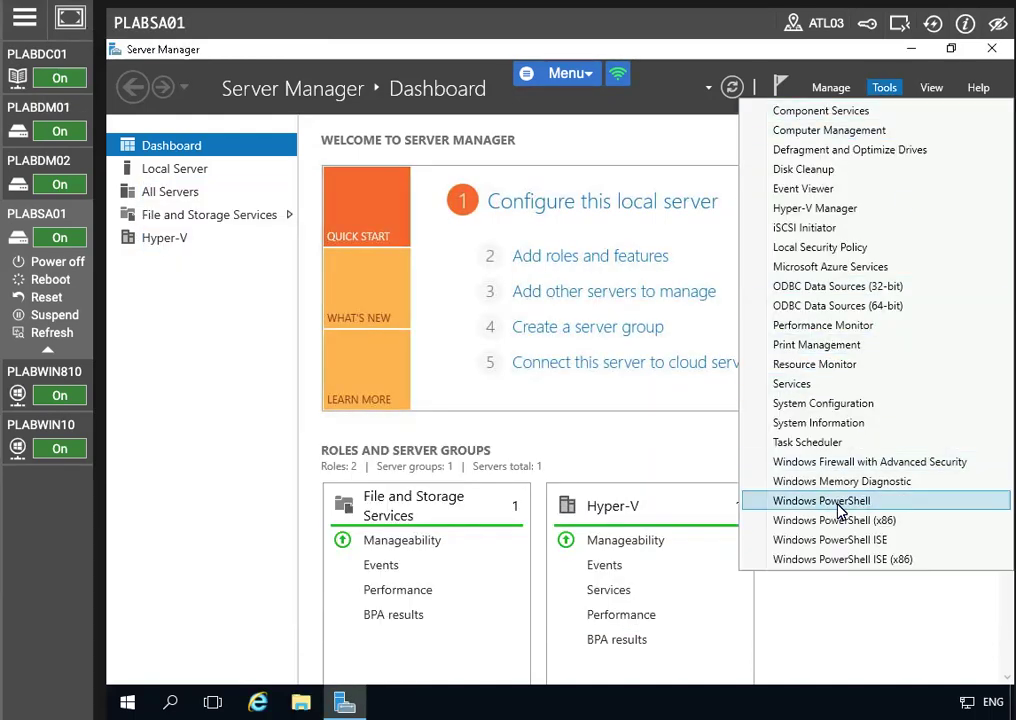
Step: In Windows PowerShell, run Add-WindowsFeature -Name AD-Domain-Services -IncludeManagementTools
left_click(841, 502)
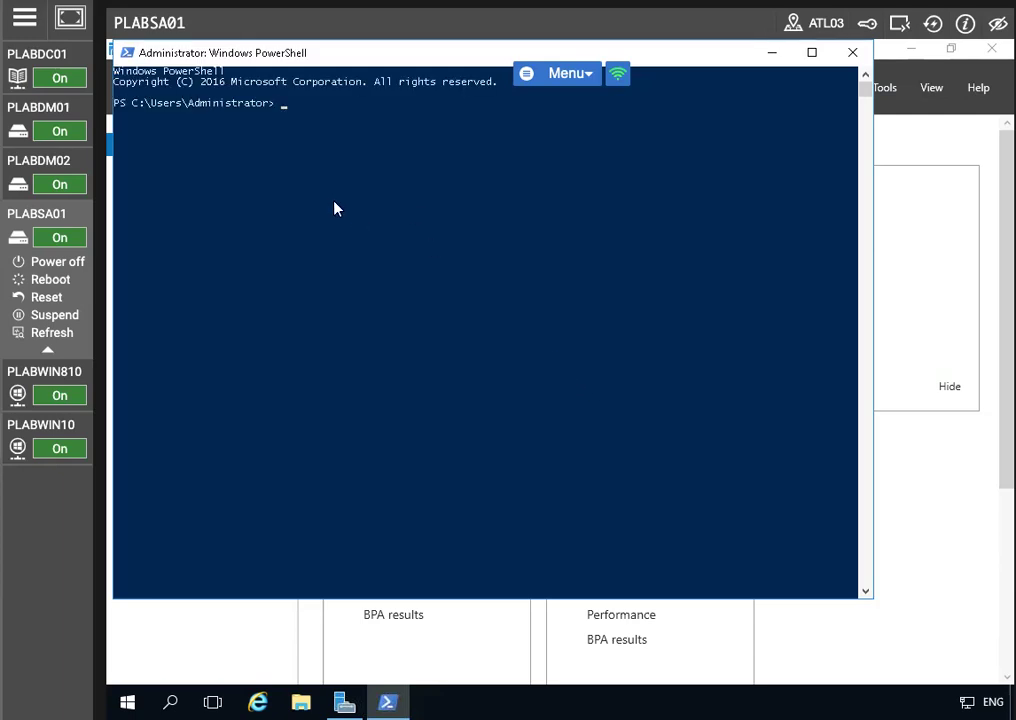
type("Add-")
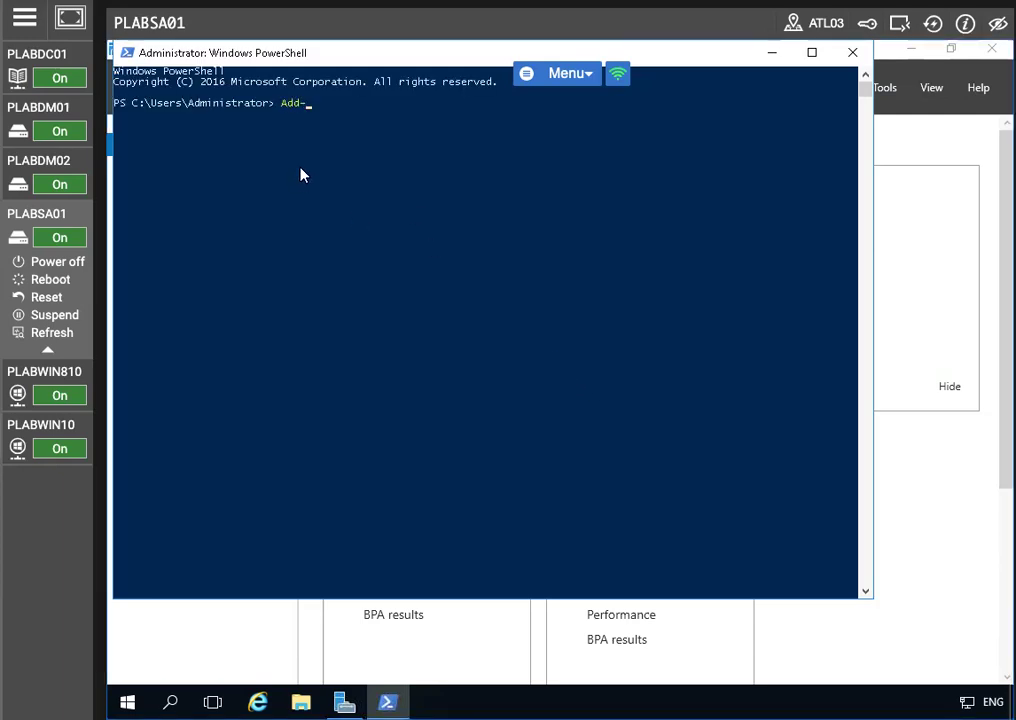
type("WindowsFeatre")
key("BackSpace")
key("BackSpace")
type("ure ")
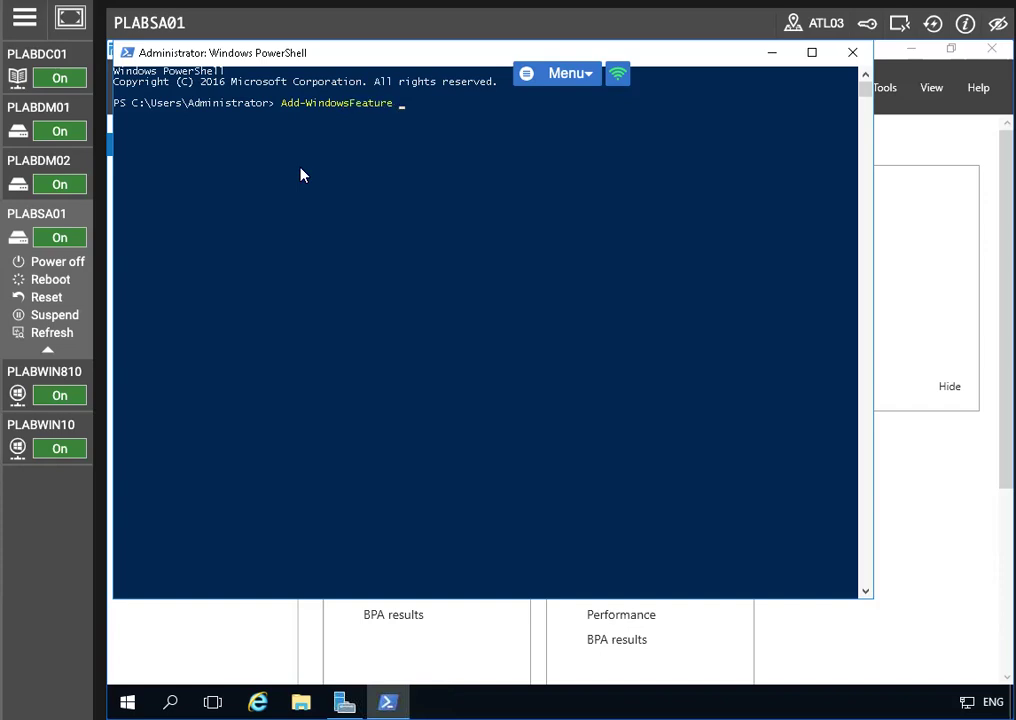
type("-Name AD-Domain-Services")
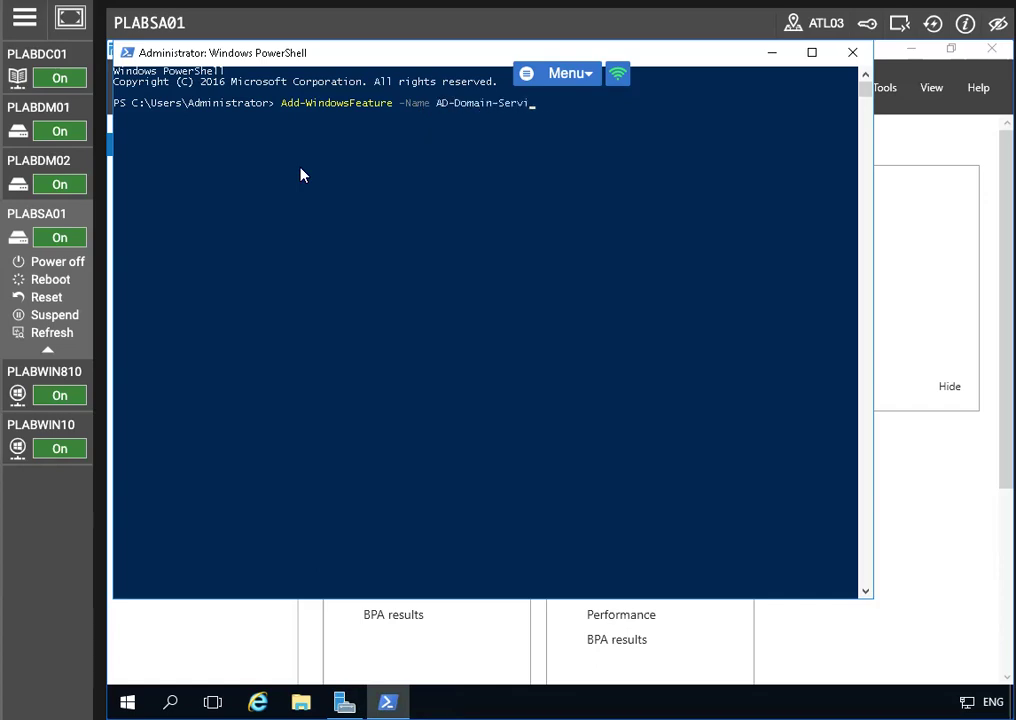
type("-IncludeManagementTolol")
key("BackSpace")
key("BackSpace")
key("BackSpace")
type("ols")
key("Return")
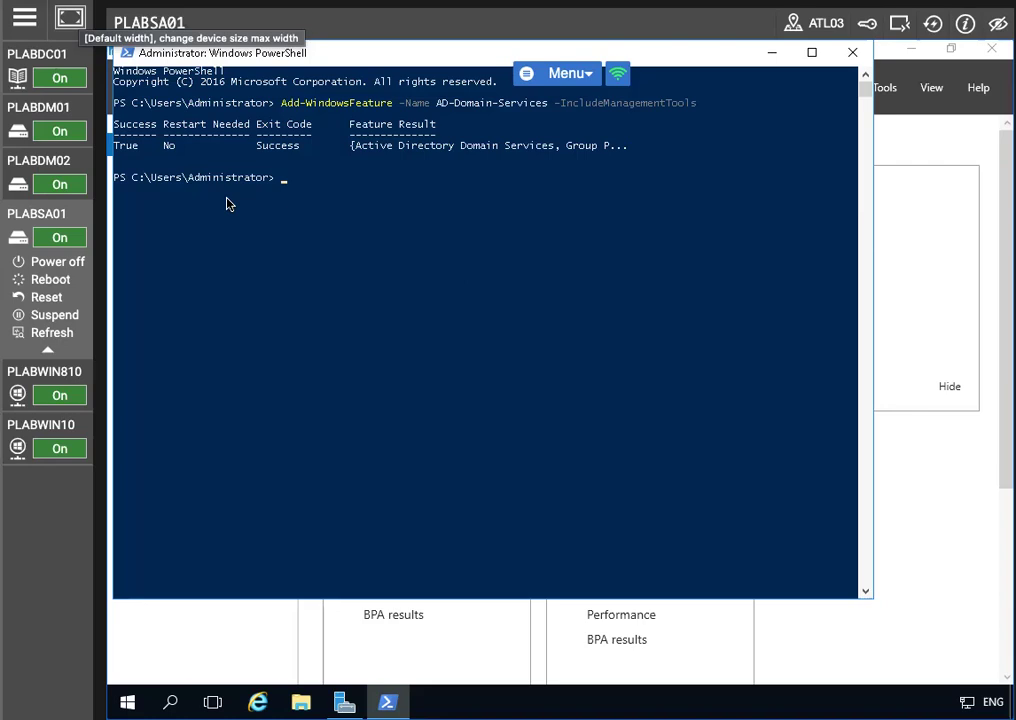
left_click(284, 180)
Step: Run Install-ADDSForest -DomainName PRACTICEIT.CO.UK -InstallDNS, enter the safe-mode password, and confirm with A
type("Install-ADDS")
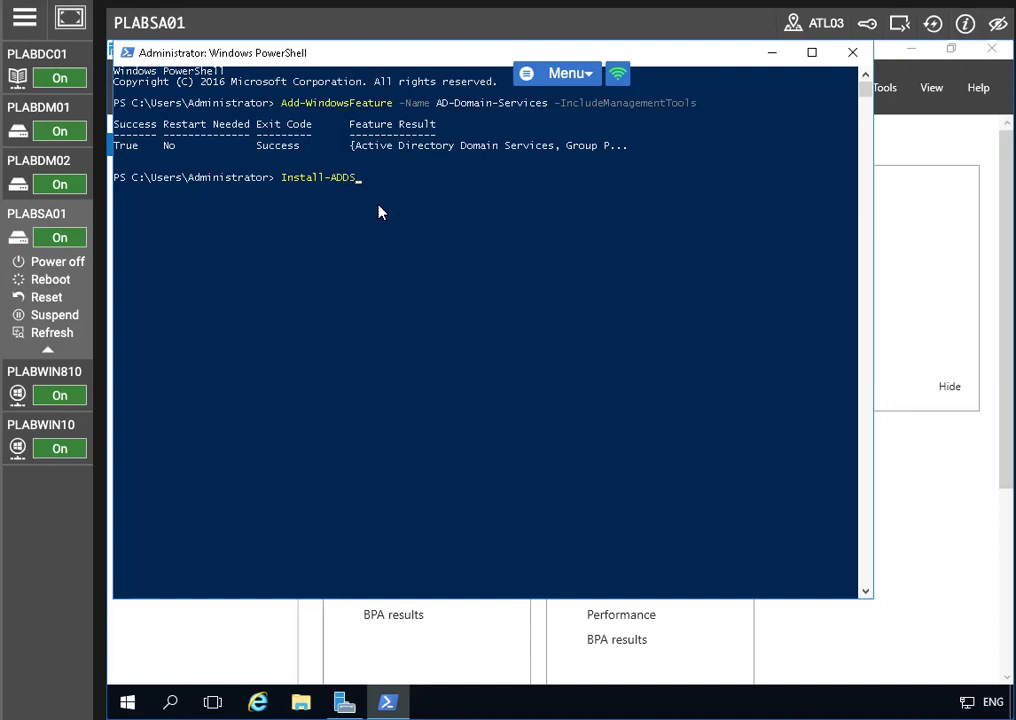
type("Forest -DomainName PRACTI")
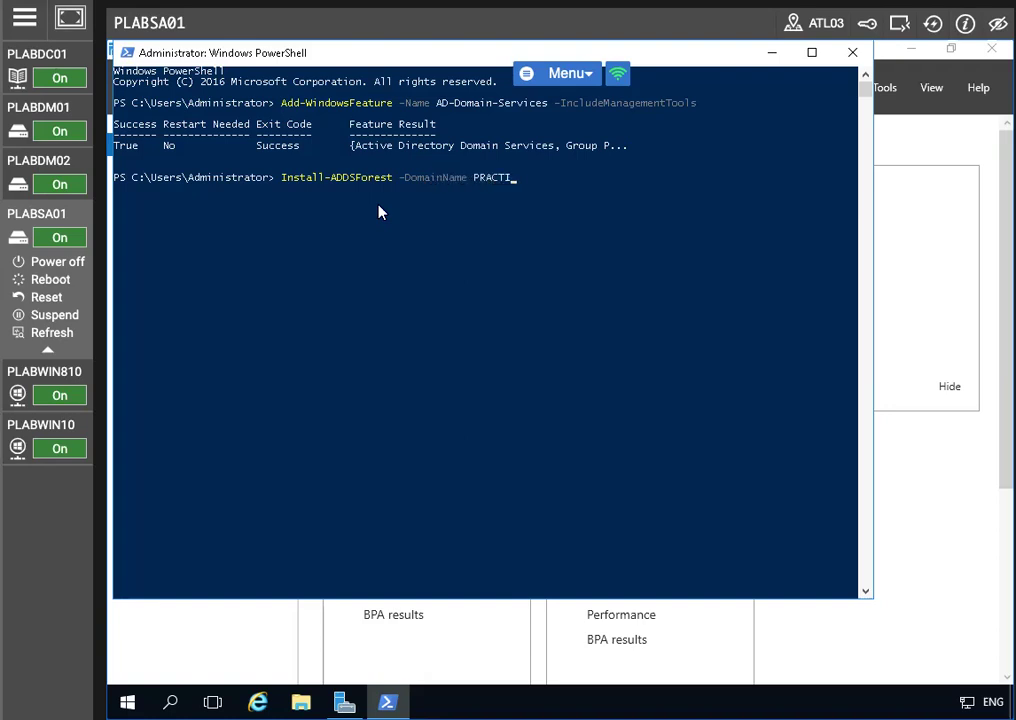
type("CEIT.CO.UK -InstallDNS")
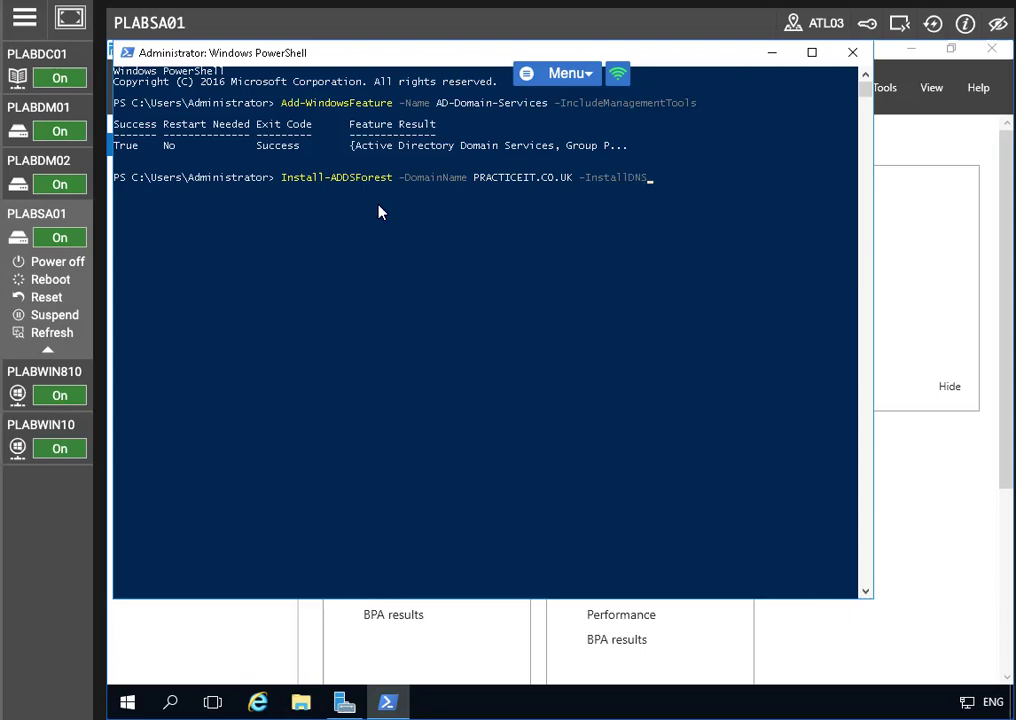
key("Return")
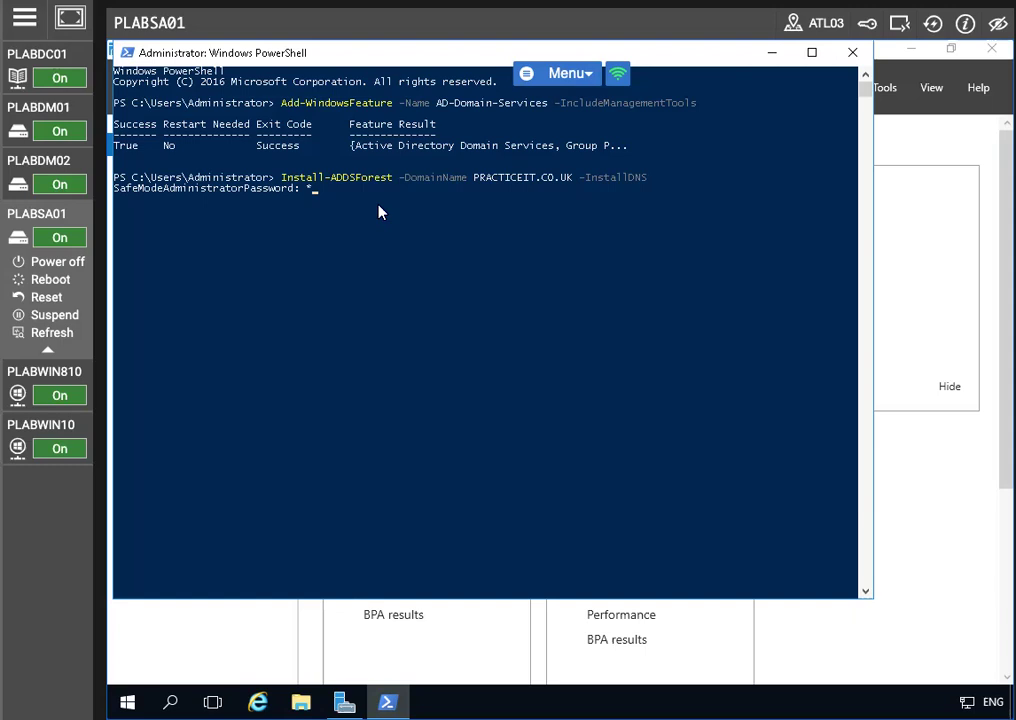
type("********")
key("Return")
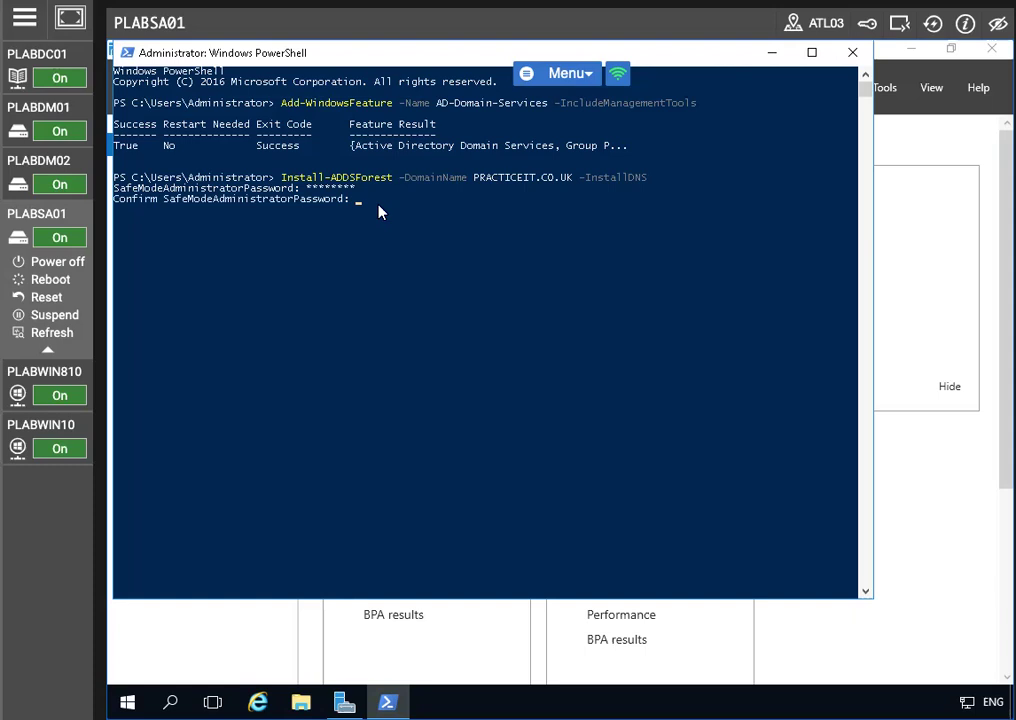
type("********")
key("Return")
type("a")
key("Return")
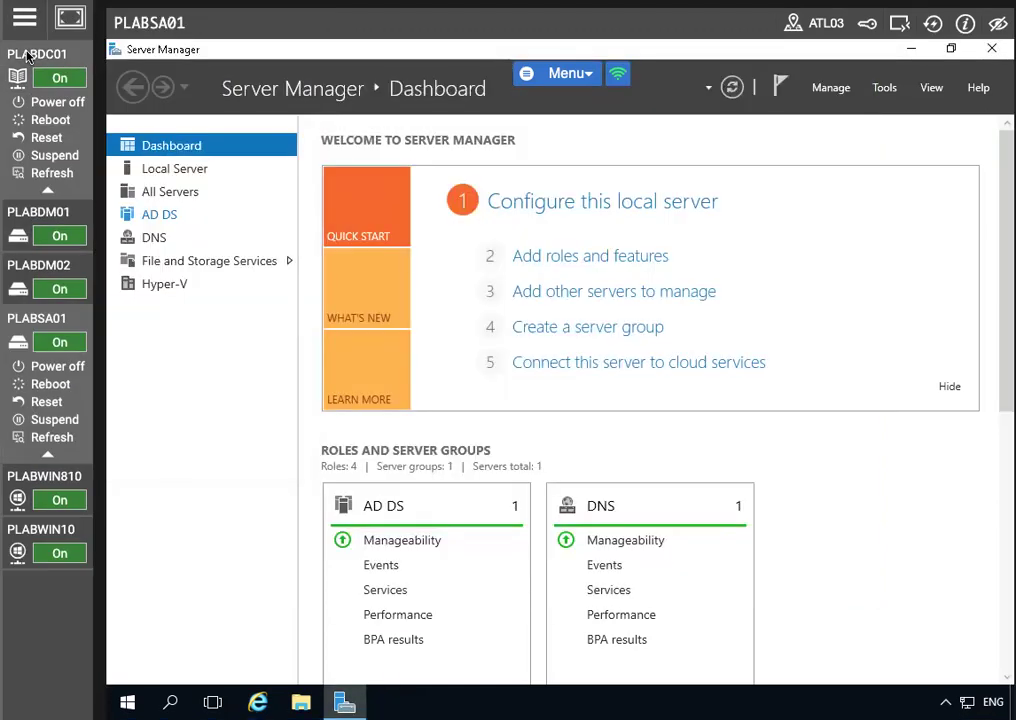
Step: Collapse the PLABDC01 entry and launch Windows PowerShell from Server Manager's Tools menu
left_click(28, 57)
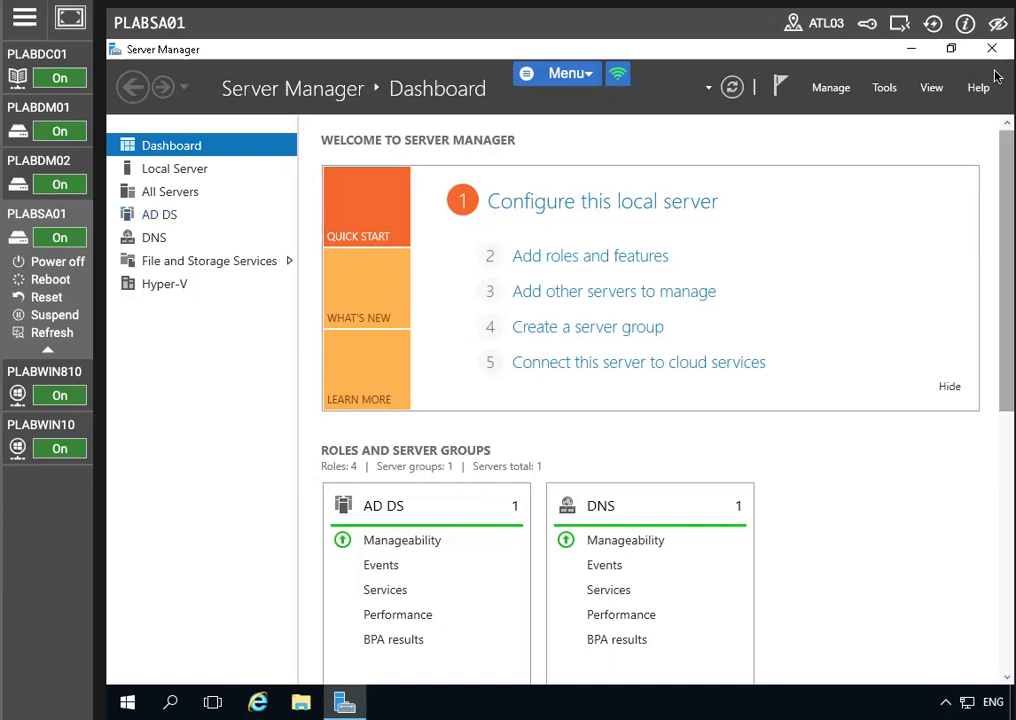
left_click(882, 90)
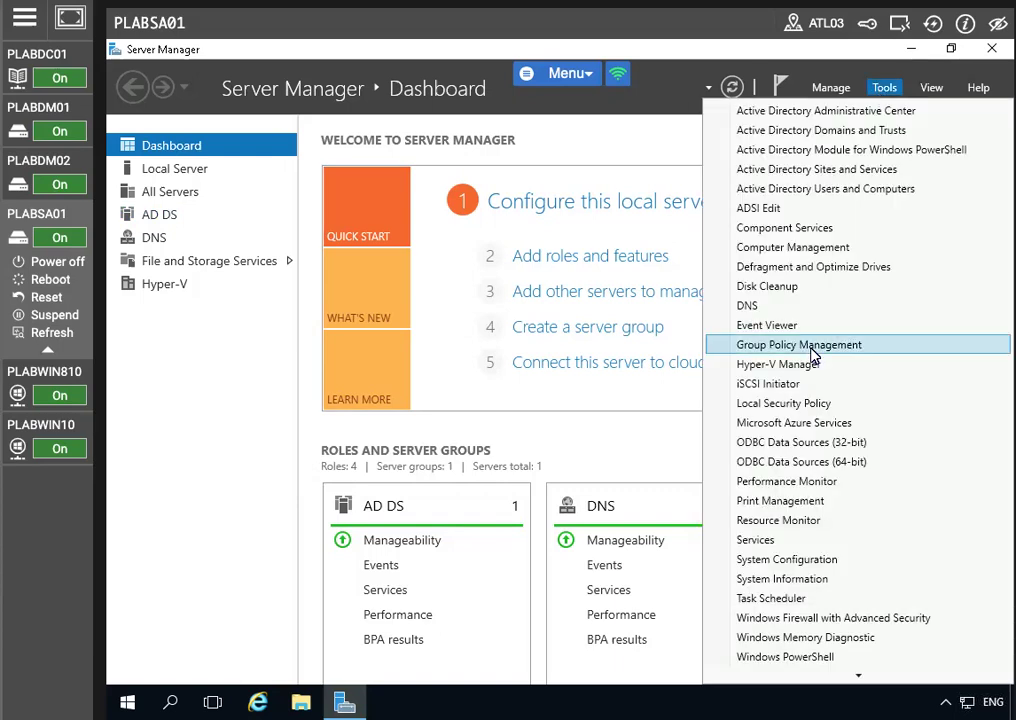
left_click(848, 660)
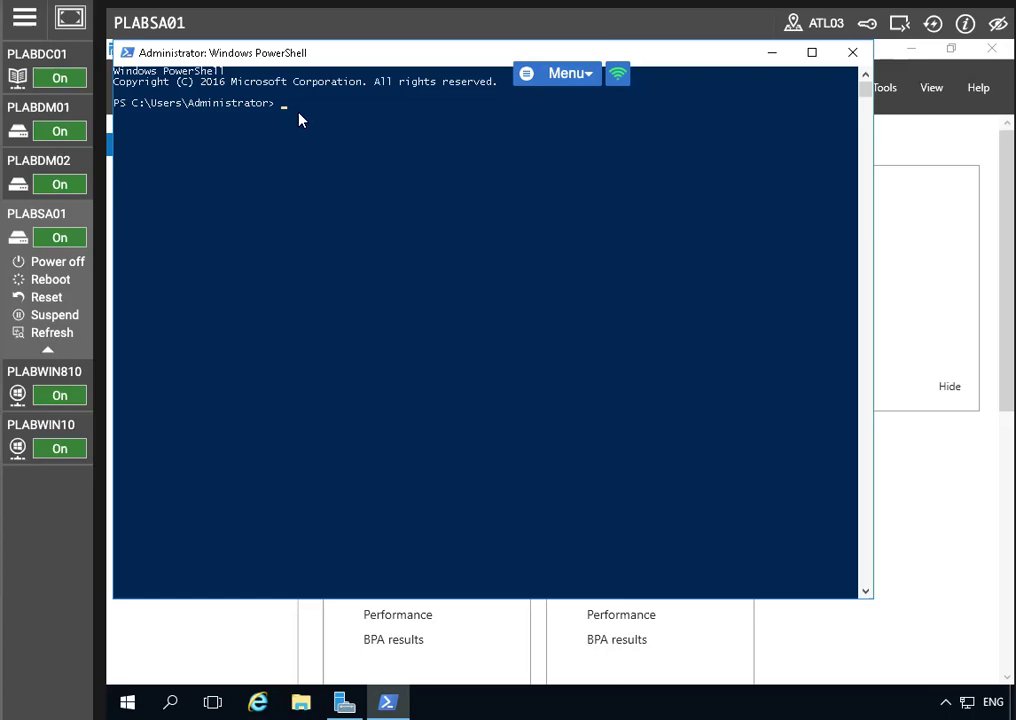
Step: Run Add-WindowsFeature -Name ADSC-Cert-Authority -IncludeManagementTools, which fails on the misspelled role name
type("Add-Window")
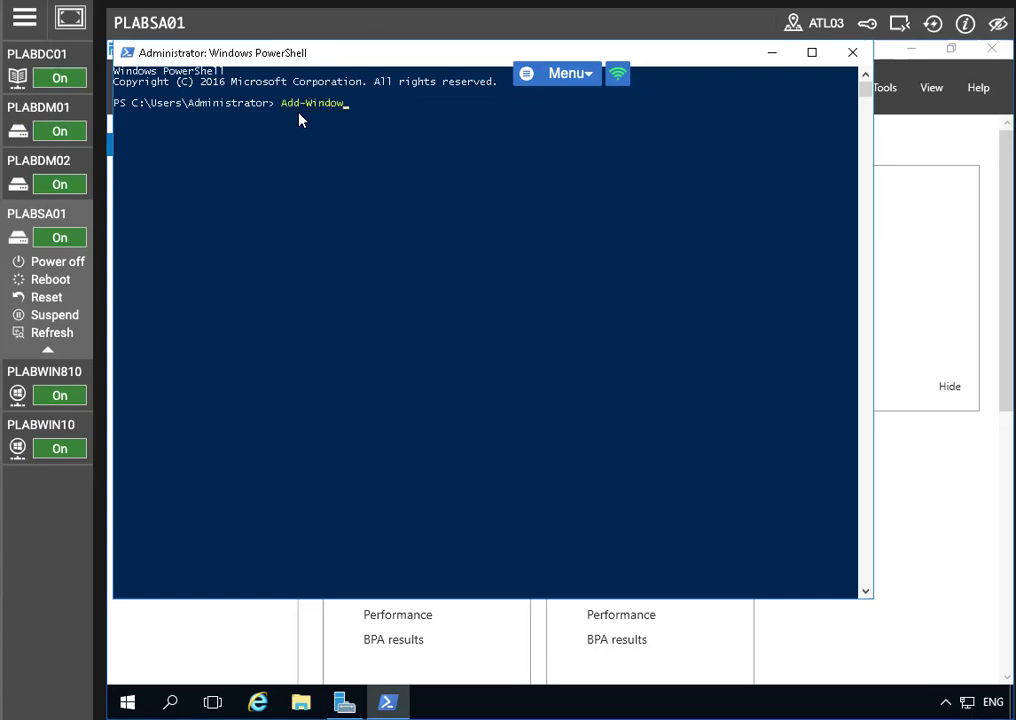
type("sFeature ")
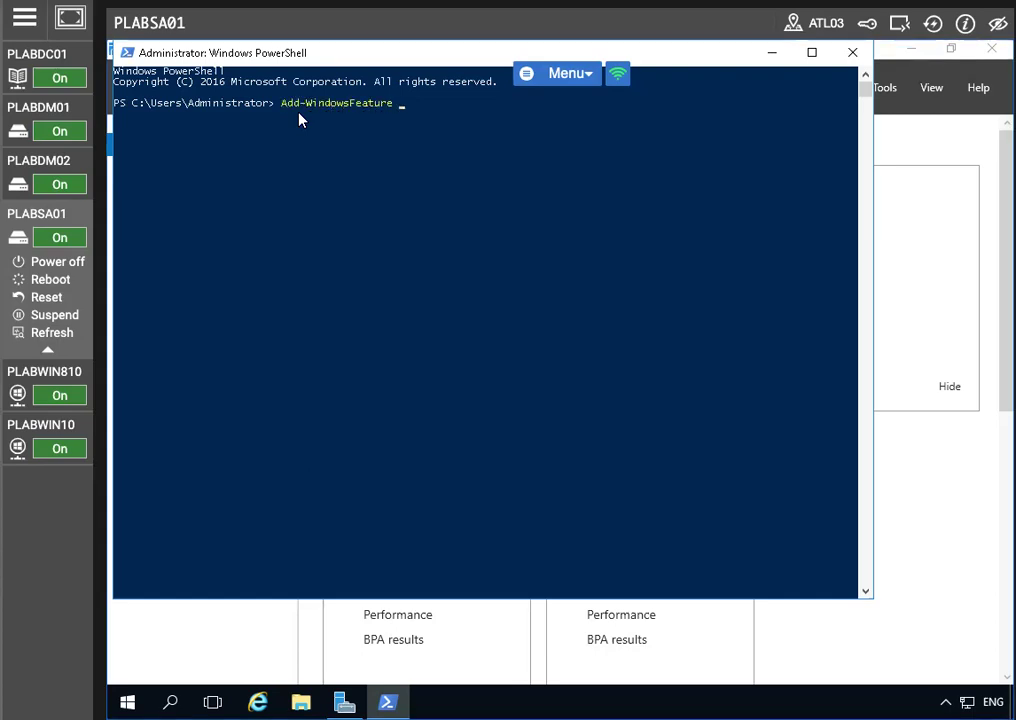
type("-Name ADSC-Cert-Authori")
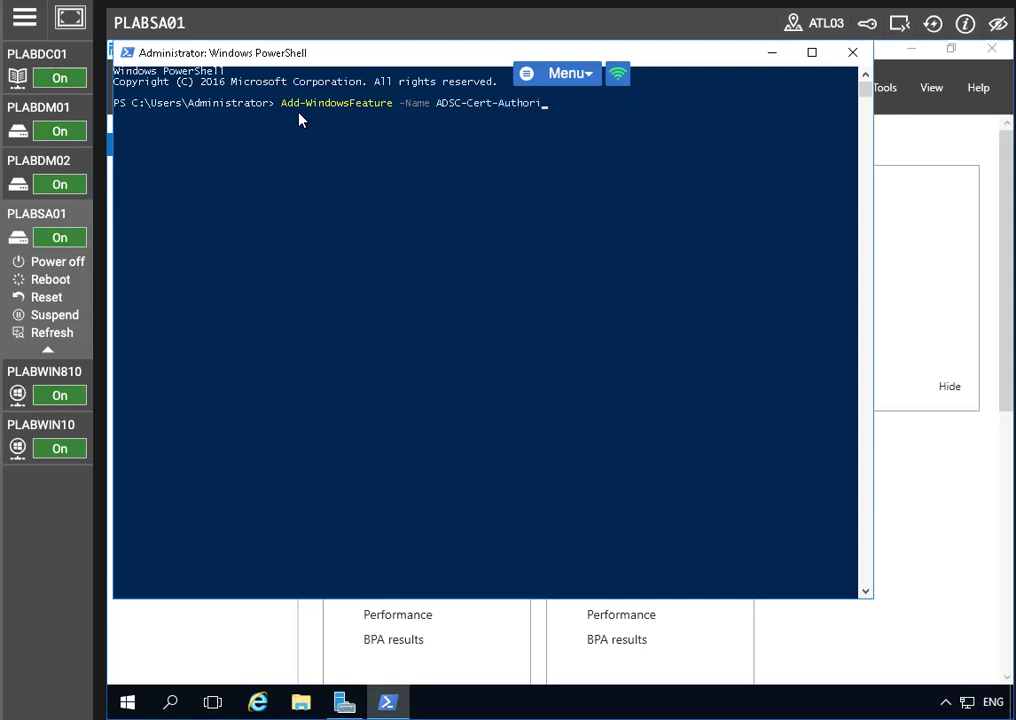
type("ty -IncludeManagementTools")
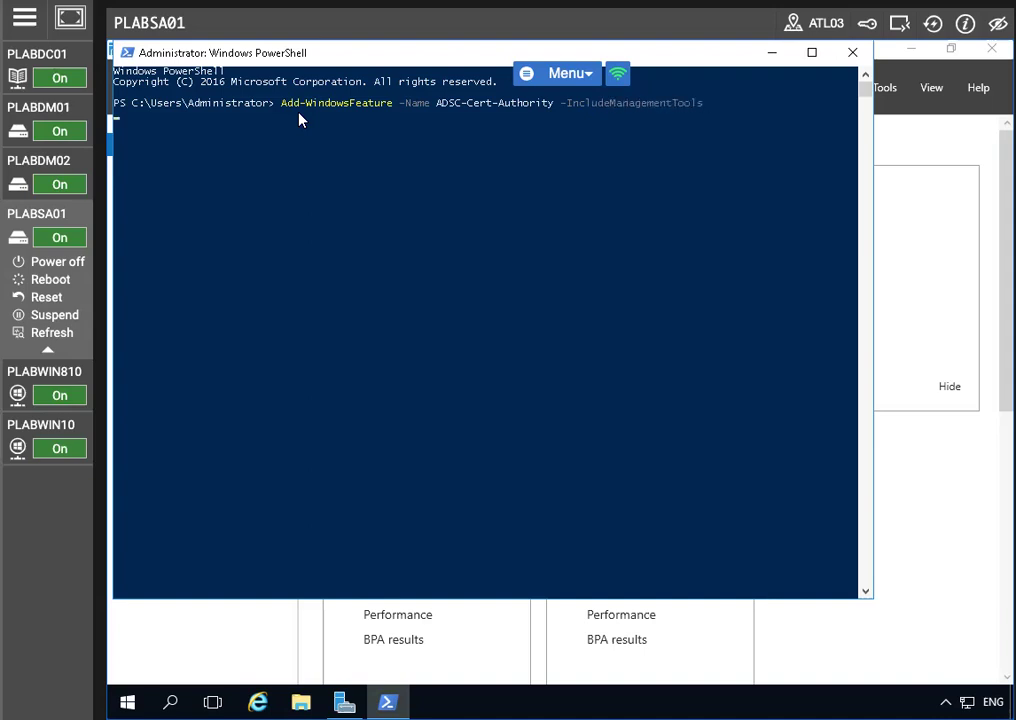
key("Return")
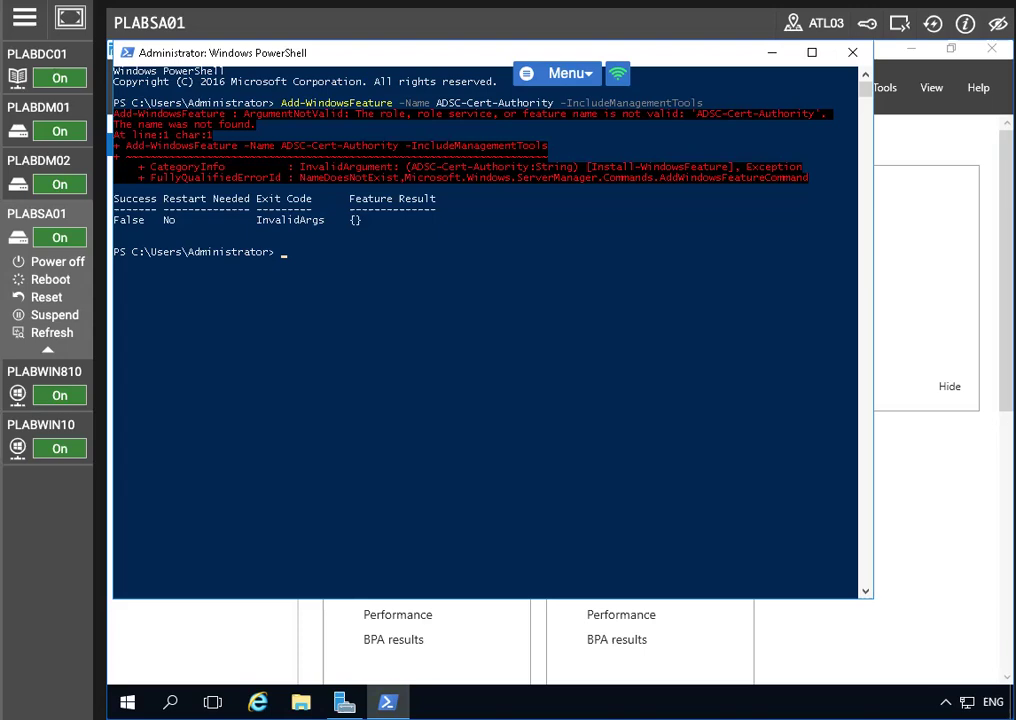
Step: Recall the failed command to correct ADSC to ADCS in the role name
key("Up")
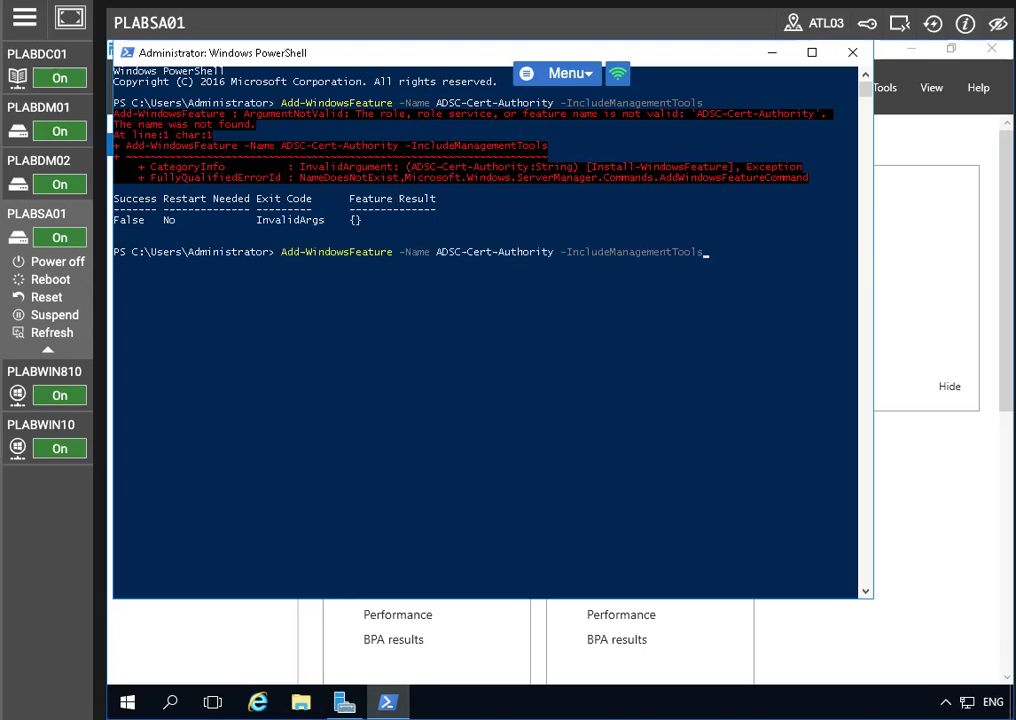
key("Left")
key("Left")
key("Left")
key("Left")
key("Left")
key("Left")
key("Left")
key("Left")
key("Left")
key("Left")
key("Left")
key("Left")
key("Left")
key("Left")
key("Left")
key("Left")
key("Left")
key("Left")
key("Left")
key("Left")
key("Left")
key("Left")
key("Left")
key("Left")
key("Left")
key("Left")
key("Left")
key("Left")
key("Left")
key("Left")
key("Left")
key("Left")
key("Left")
key("Left")
key("Left")
key("Right")
key("Right")
key("Right")
key("Right")
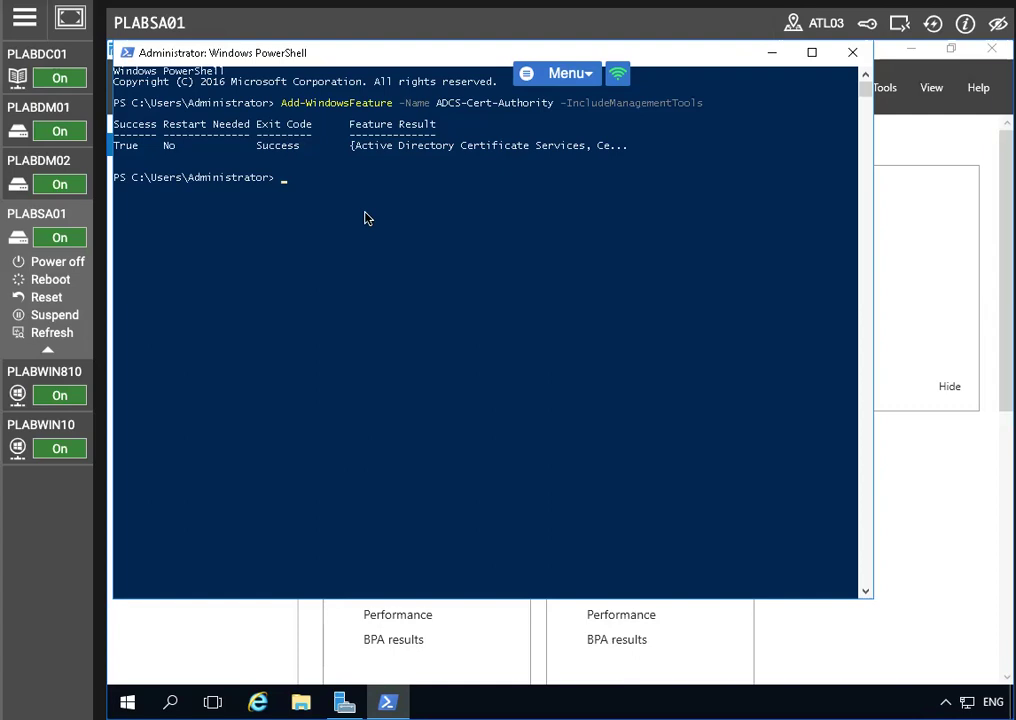
Step: Run Install-AdcsCertificationAuthority -CAType EnterpriseRootCA, then minimize PowerShell to return to Server Manager
left_click(284, 182)
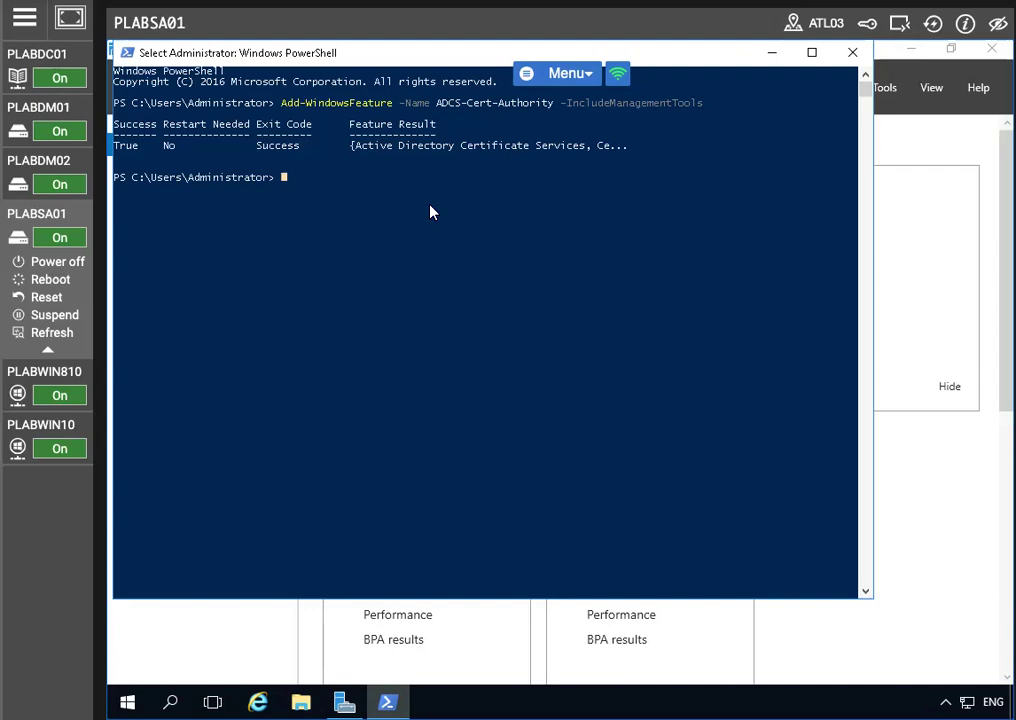
type("Install")
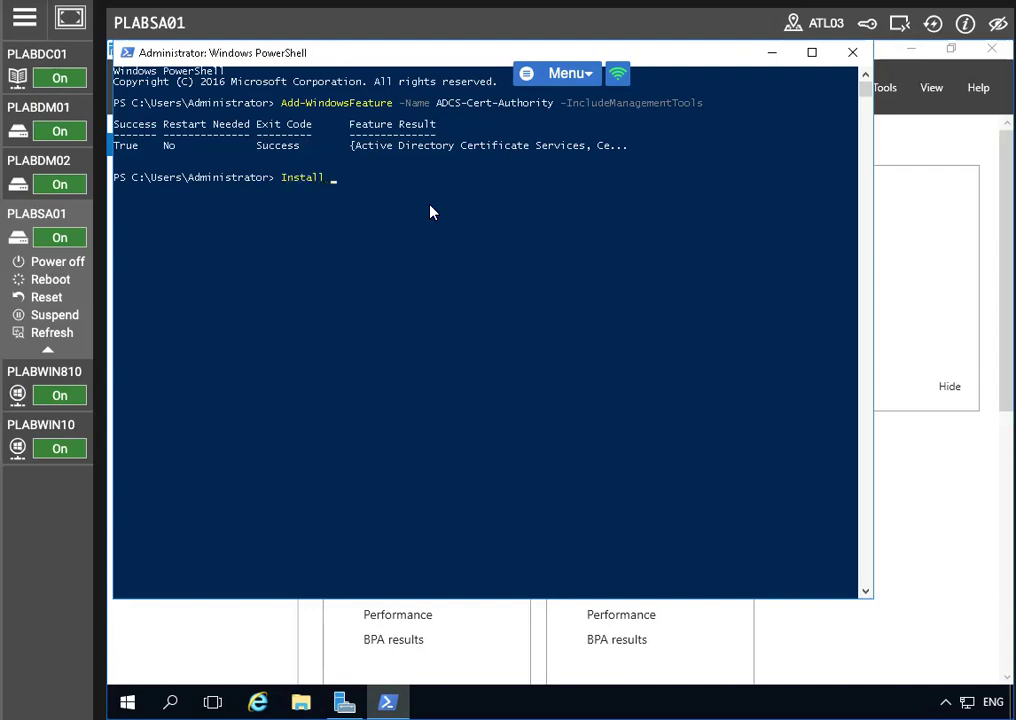
key("BackSpace")
type("-")
type("AdcsCertificationAuthority")
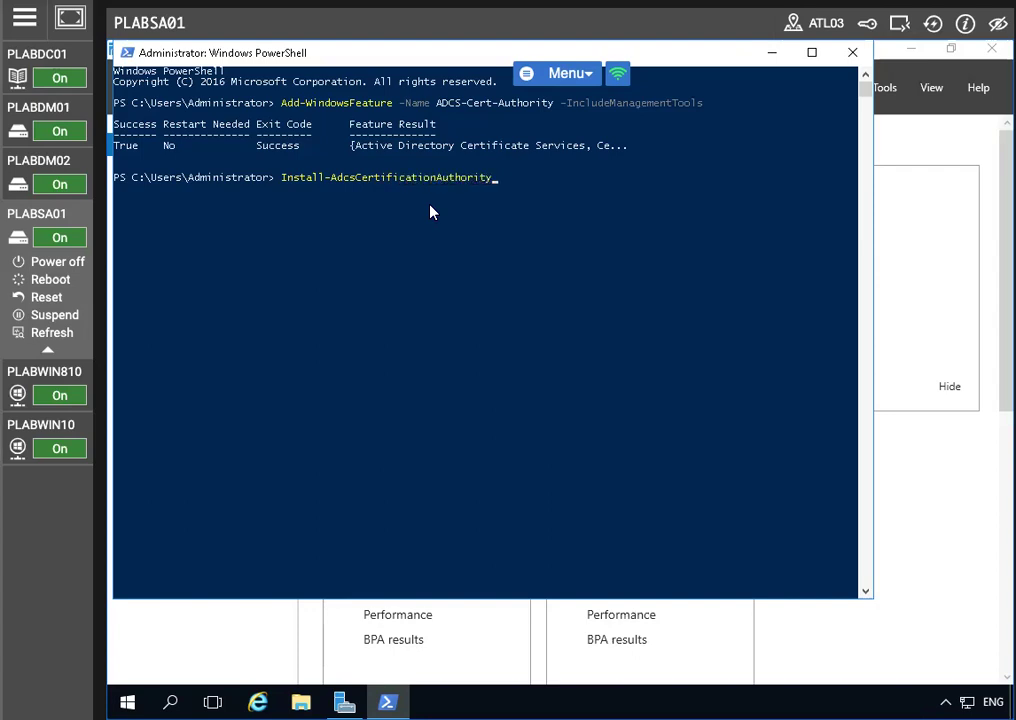
type(" -CA")
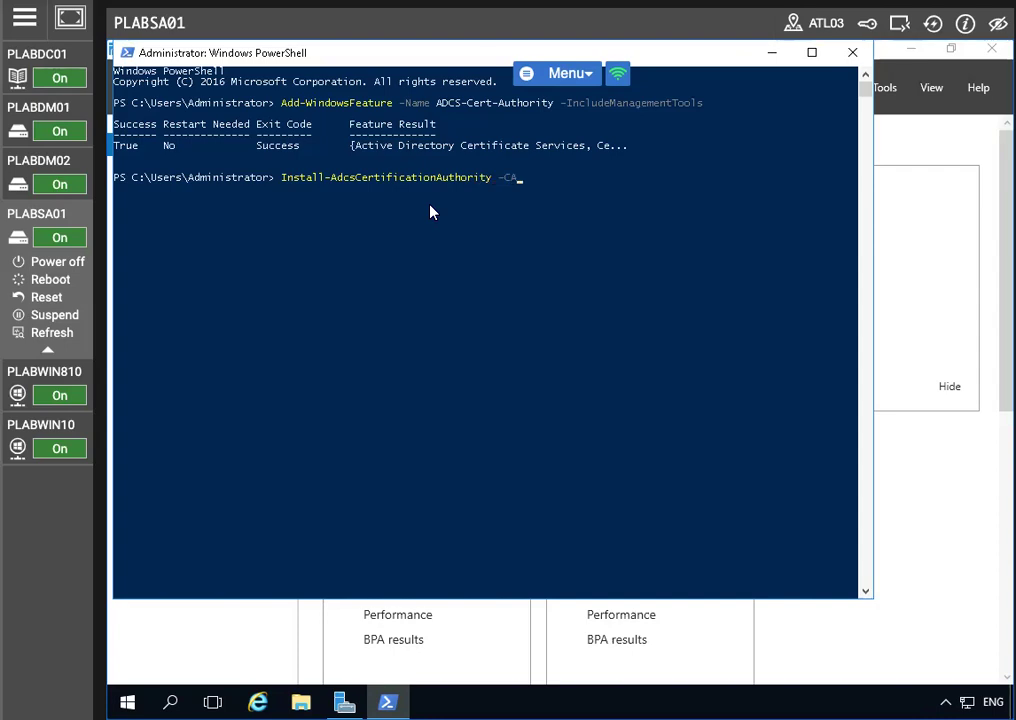
type("Typ")
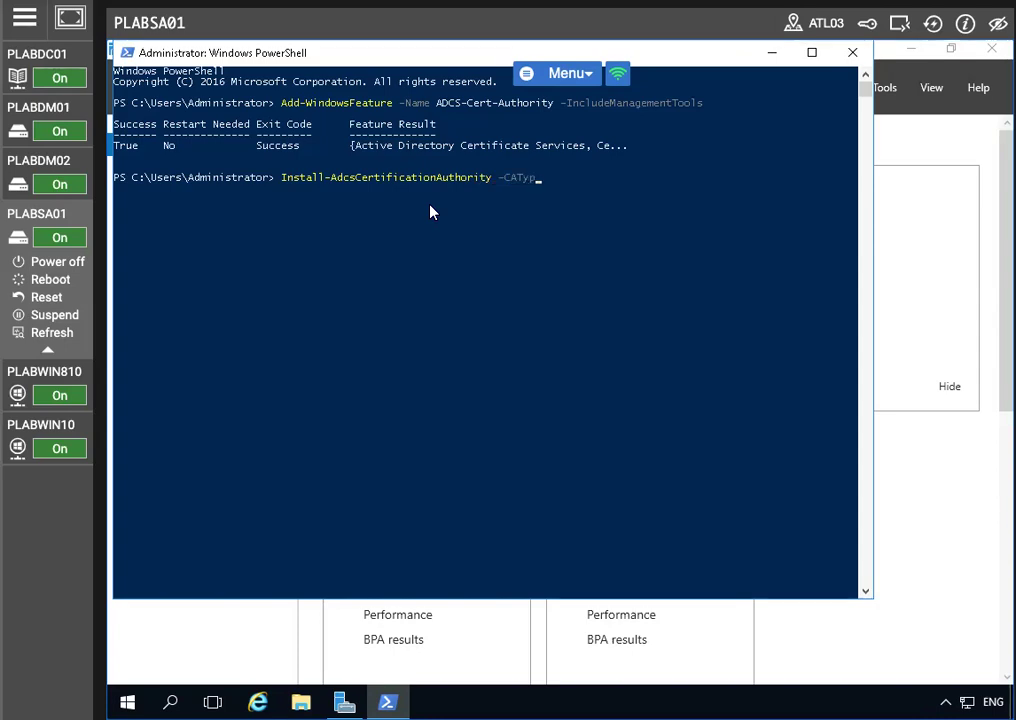
type("e EnterpriseRootCA")
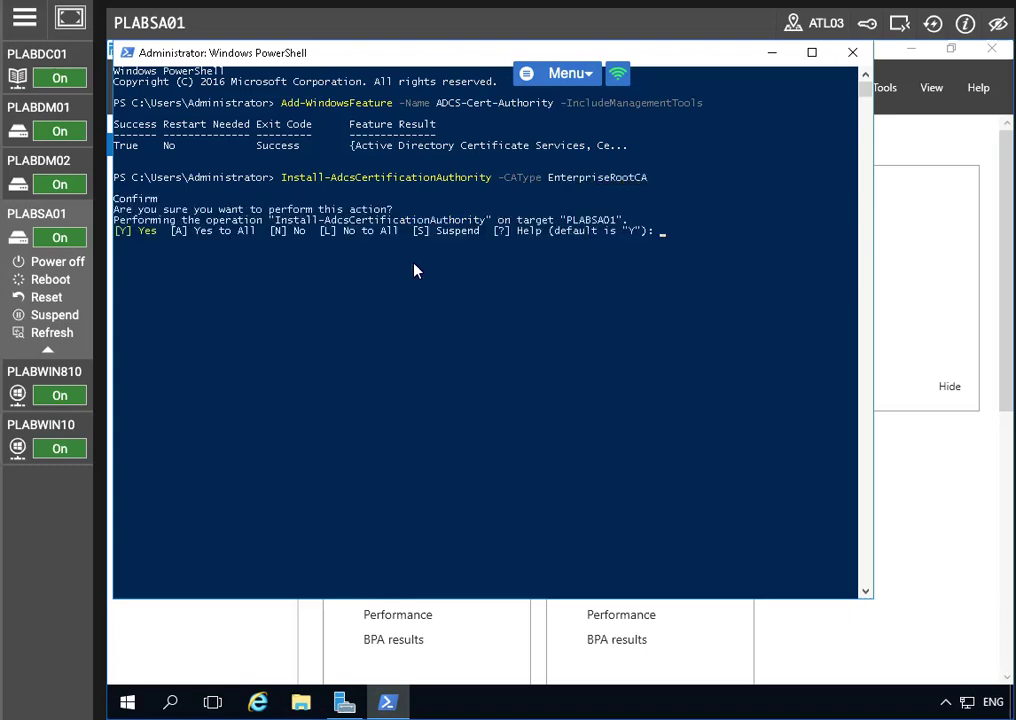
left_click(773, 56)
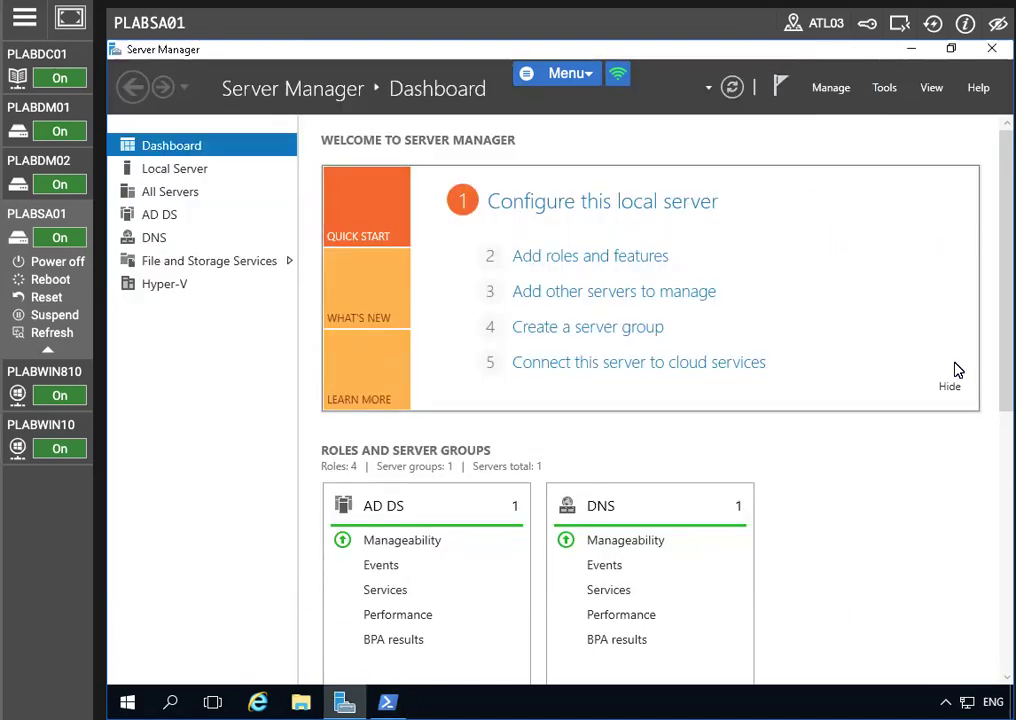
Step: Launch the Certification Authority console maximized and open PRACTICEIT-PLABSA01-CA's Properties
left_click(884, 87)
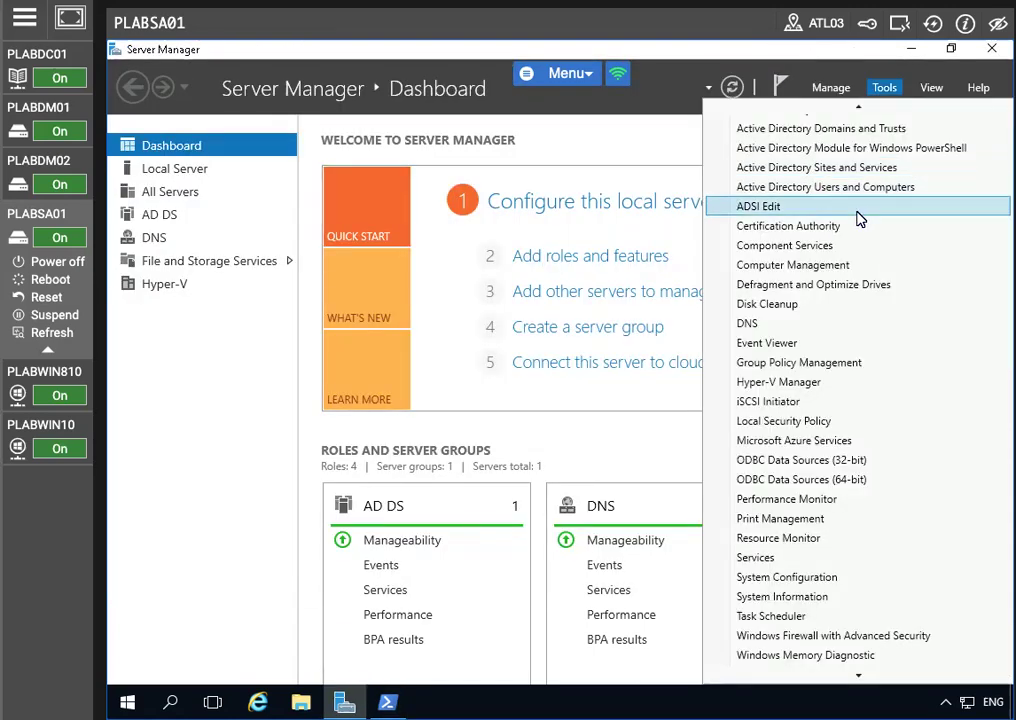
left_click(828, 226)
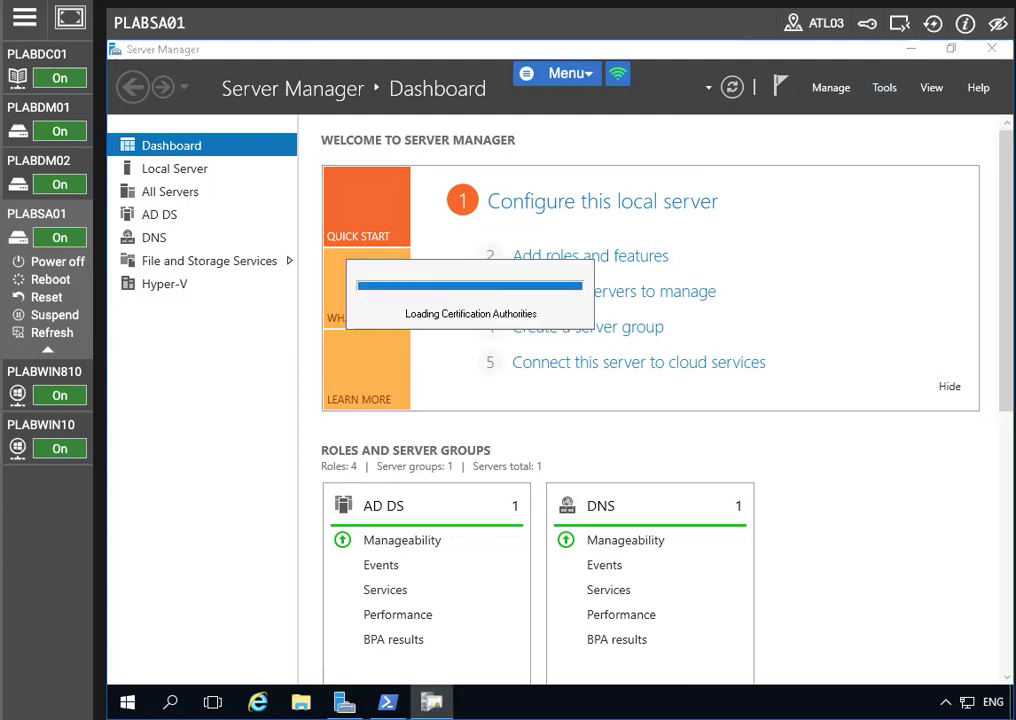
left_click(845, 224)
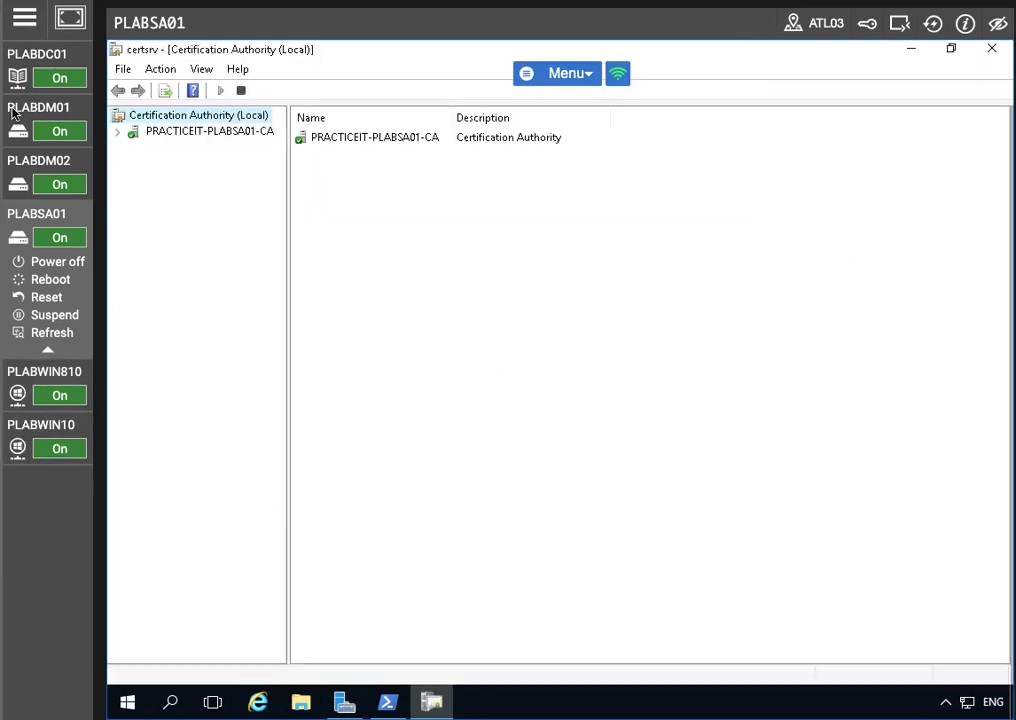
left_click(118, 133)
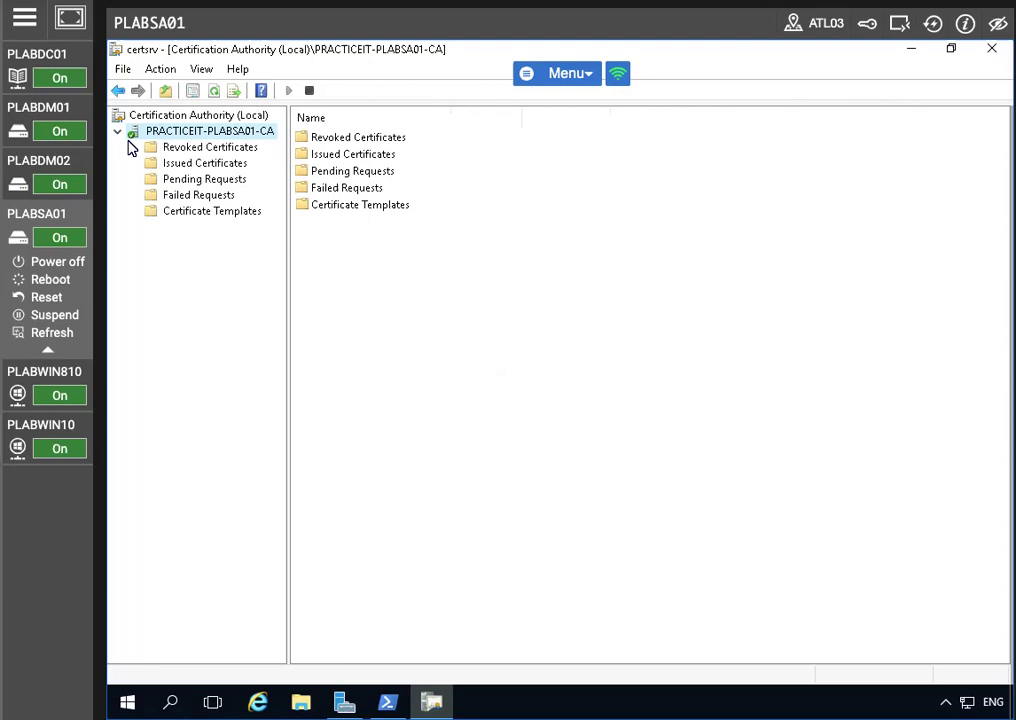
right_click(207, 131)
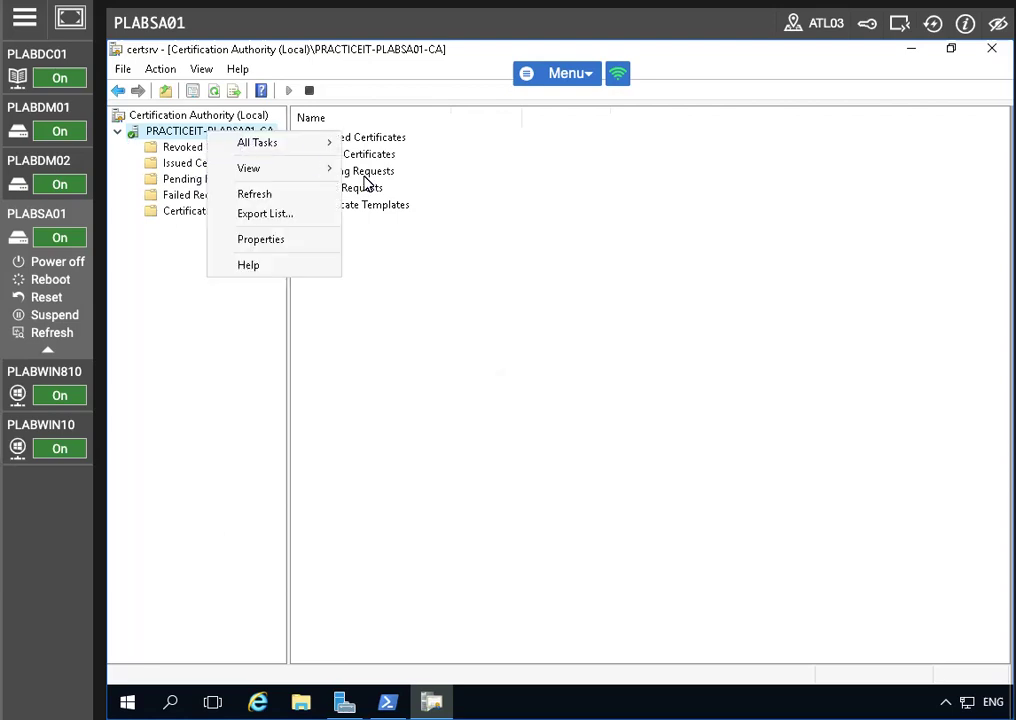
left_click(260, 239)
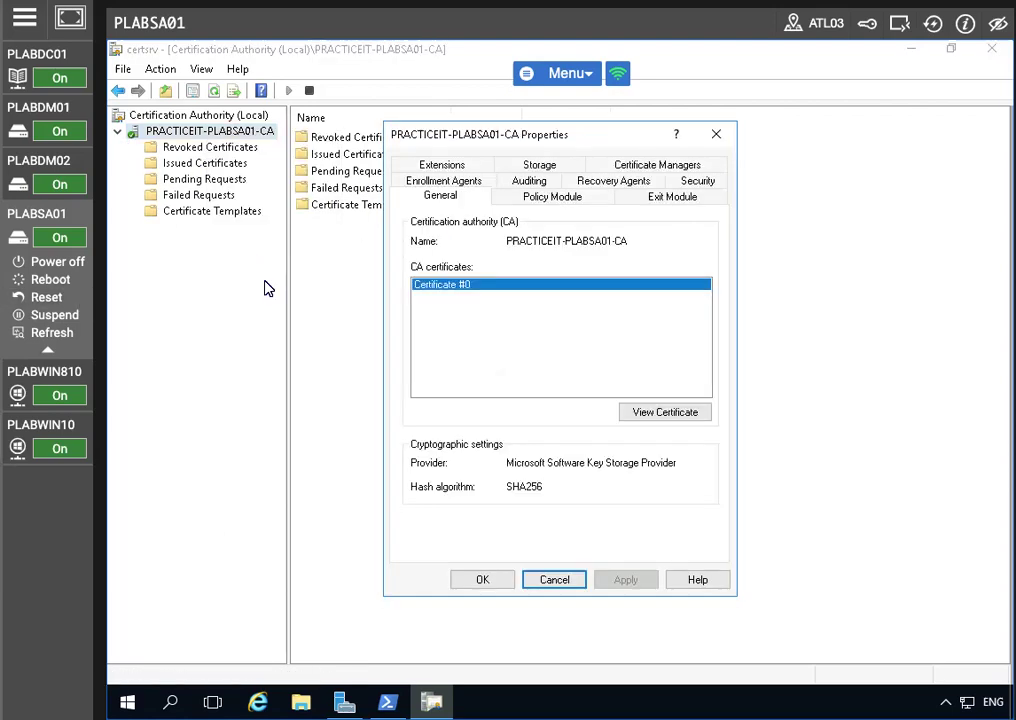
Step: View the CA certificate's Details and start Copy to File
left_click(653, 410)
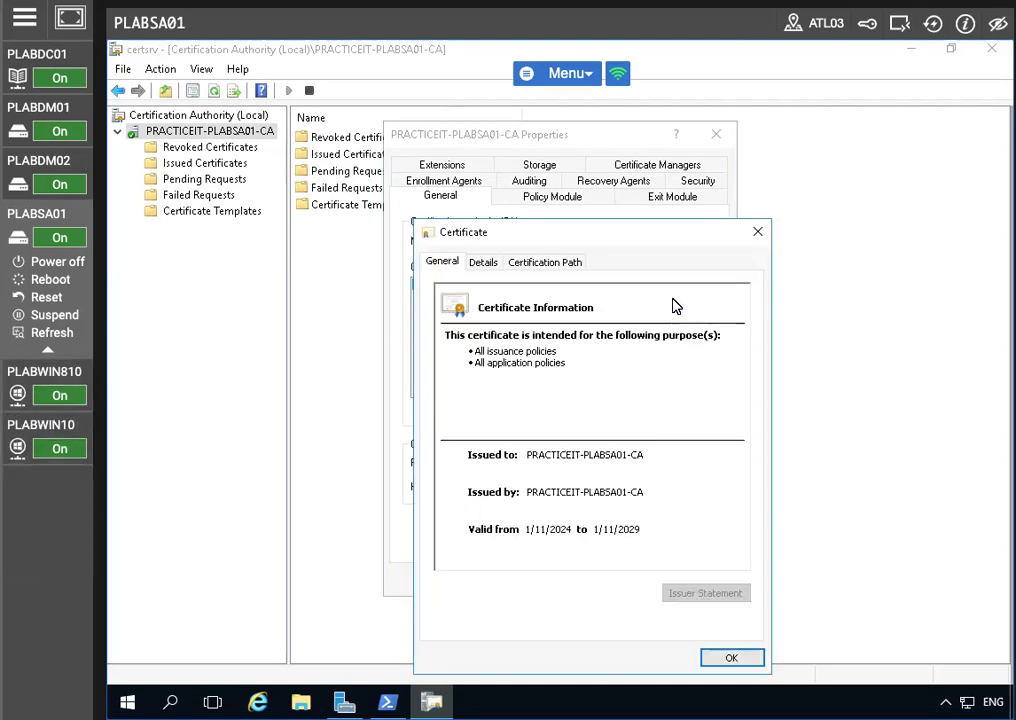
left_click_drag(551, 236, 535, 146)
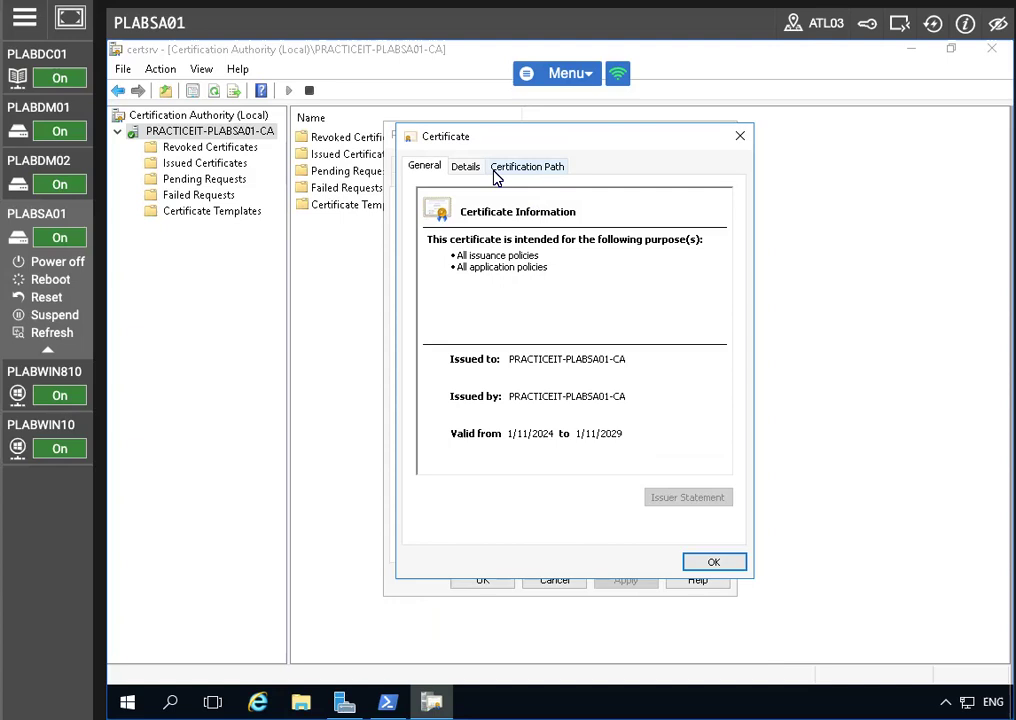
left_click(466, 167)
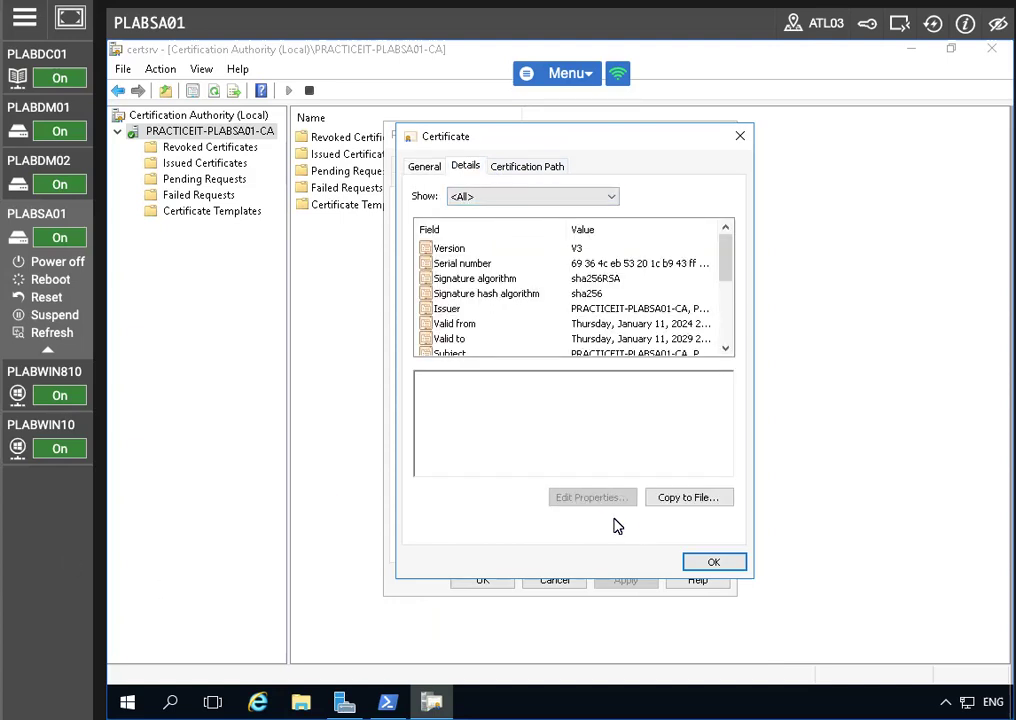
left_click(665, 497)
Step: Export the certificate as DER encoded binary X.509 to c:\plabsa01.cer
left_click(682, 560)
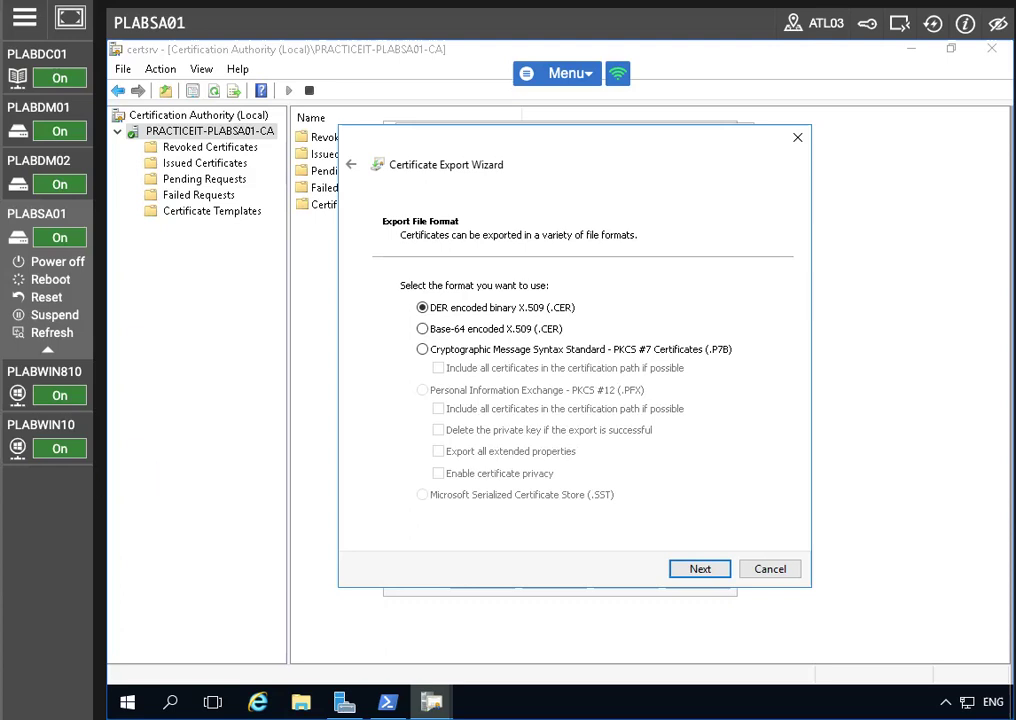
left_click(704, 571)
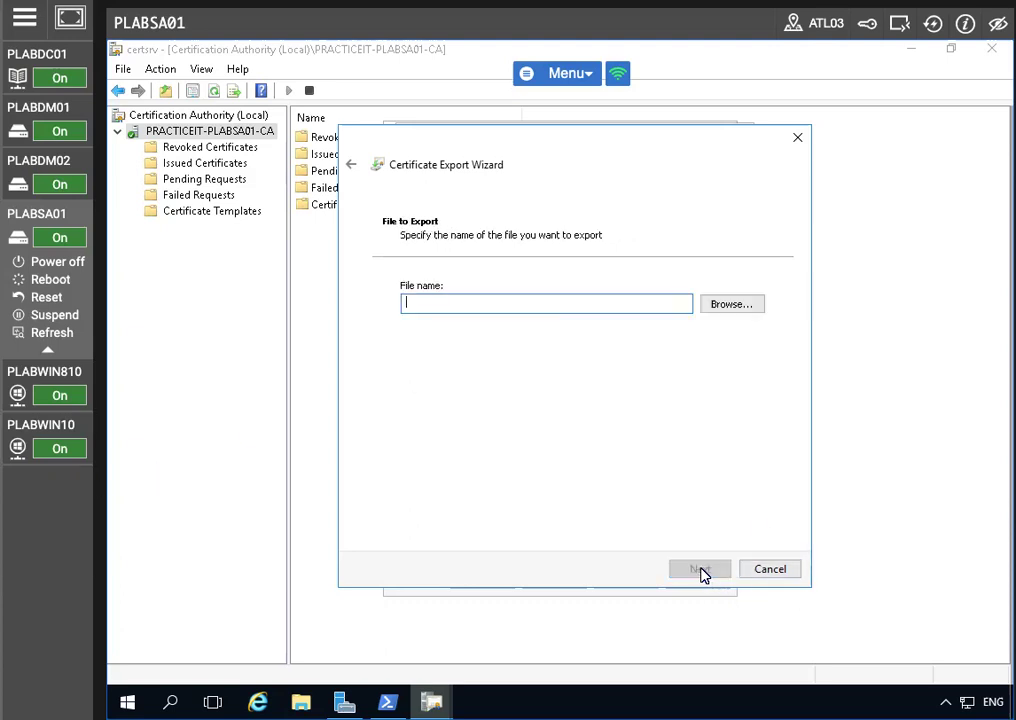
type("c:\\plabsa01")
left_click(697, 577)
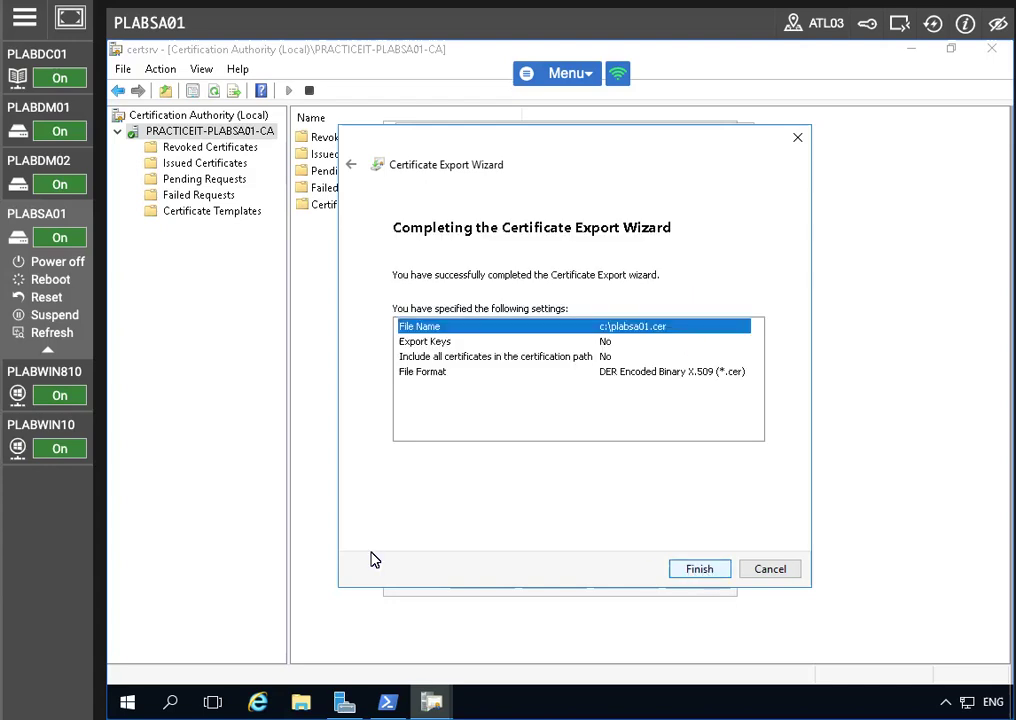
left_click(716, 571)
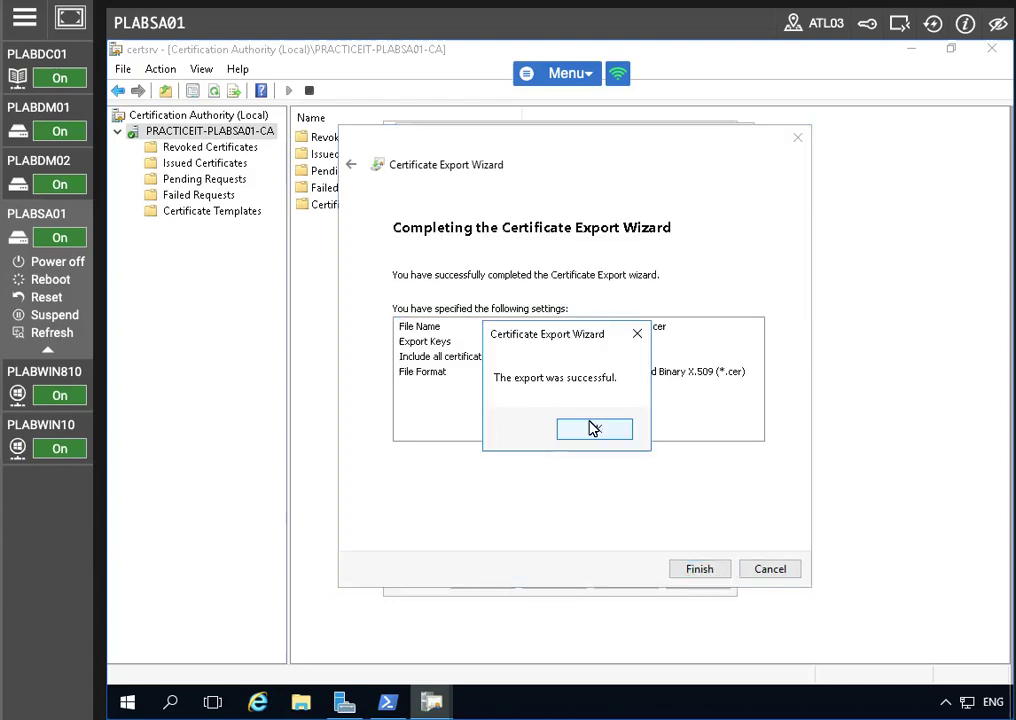
Step: Close the export confirmation, certificate window and CA Properties dialog
left_click(593, 428)
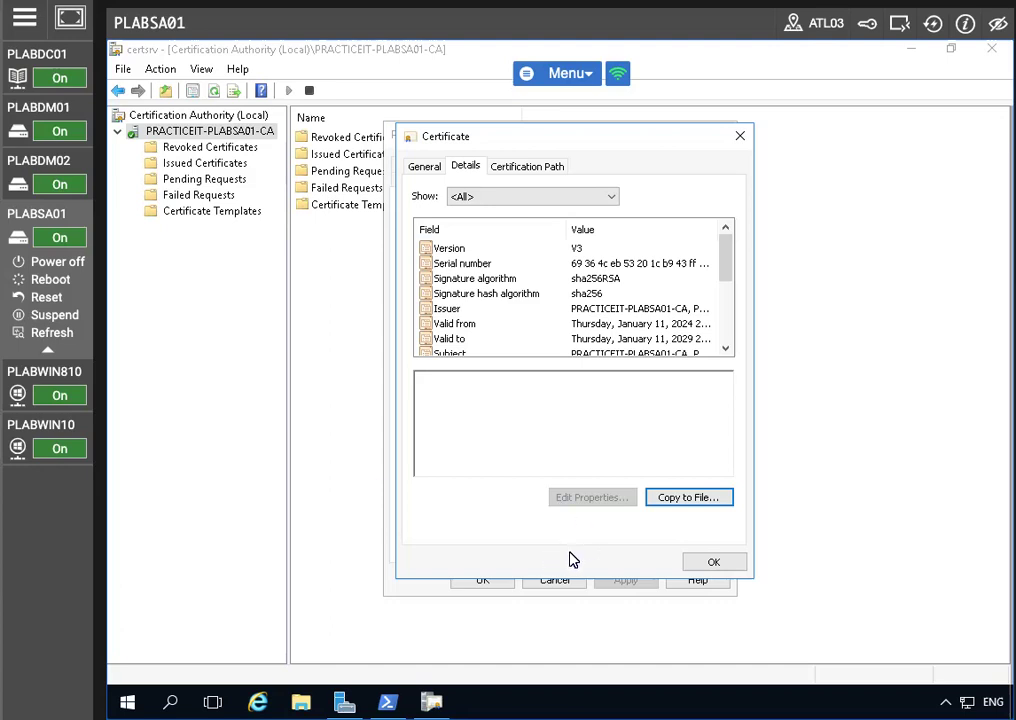
left_click(712, 563)
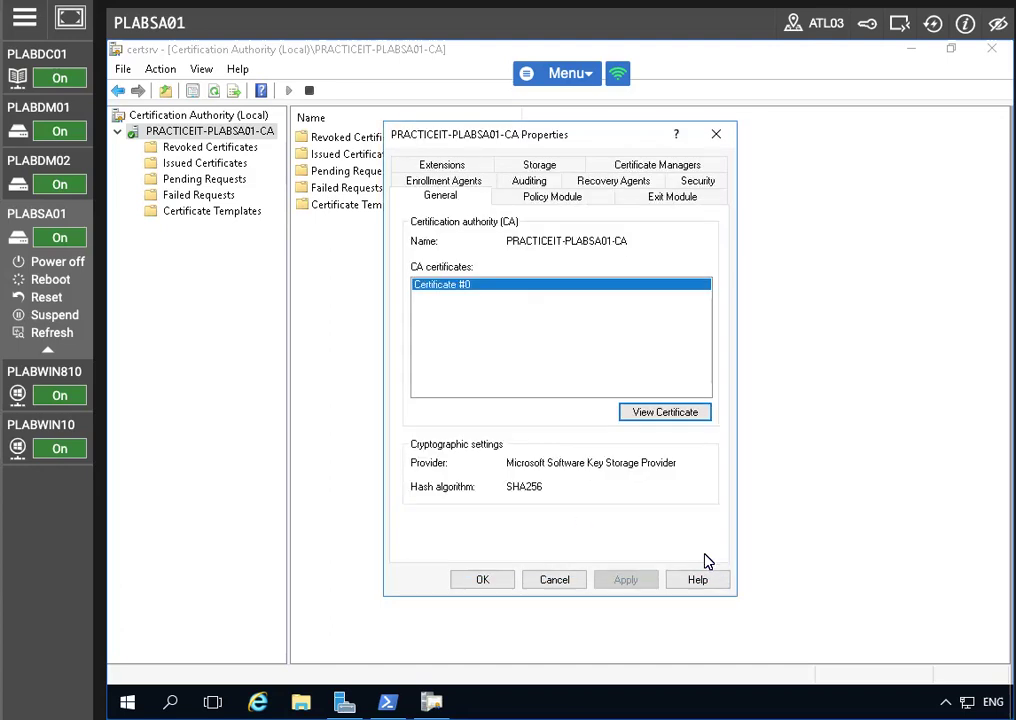
left_click(483, 581)
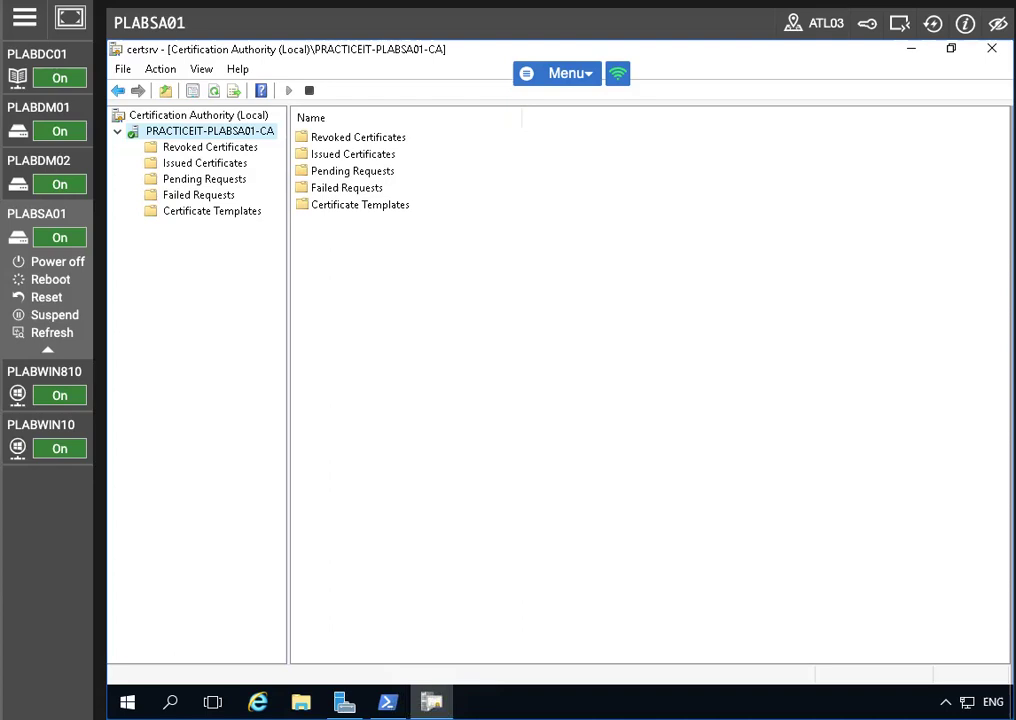
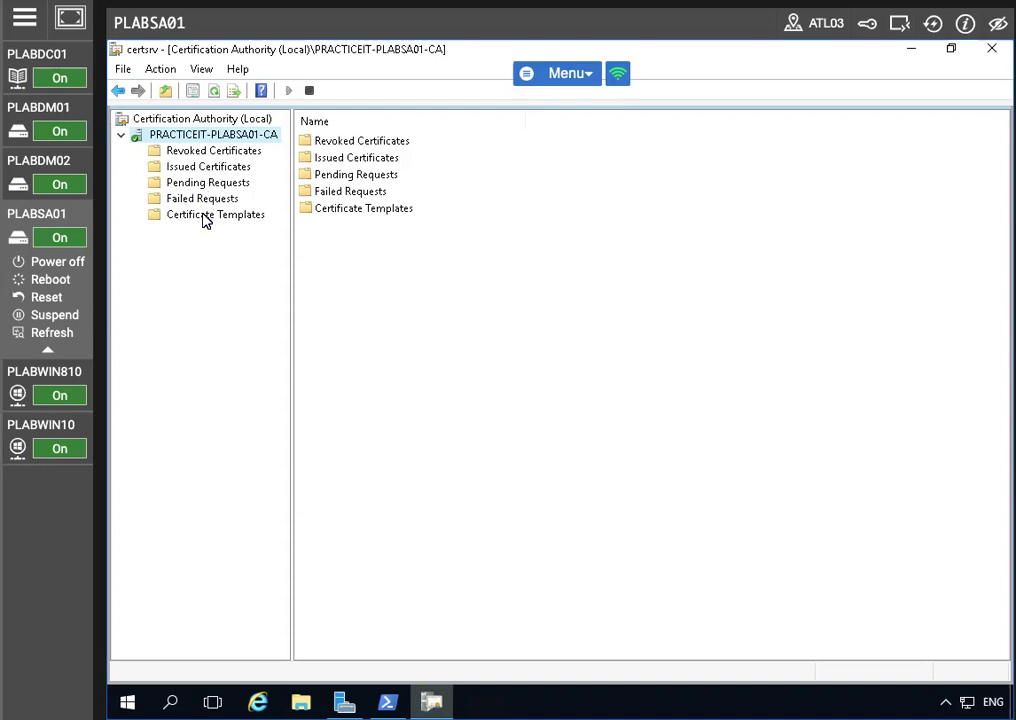
Step: Open the Certificate Templates management console from the Certificate Templates folder
right_click(166, 220)
left_click(297, 229)
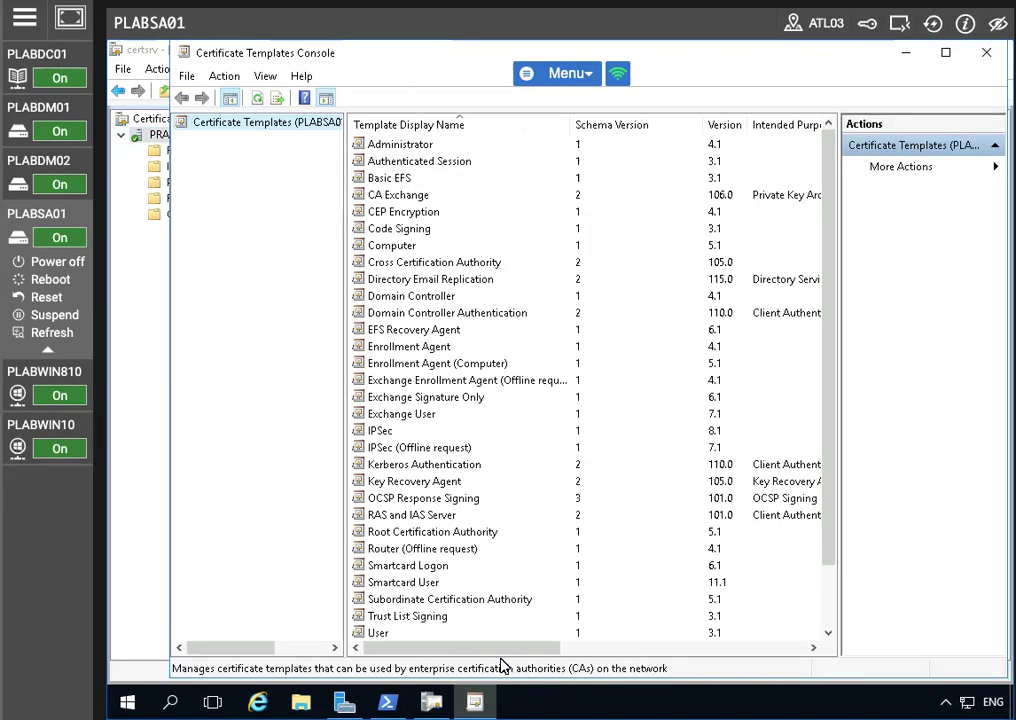
scroll(465, 594, "down", 2)
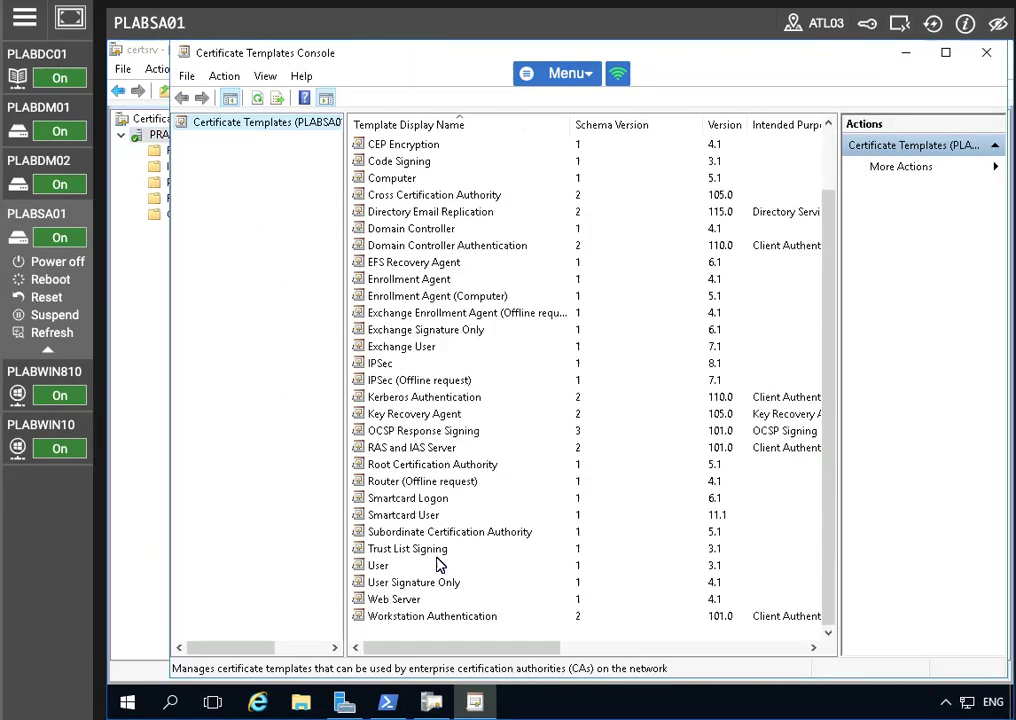
Step: Duplicate the Web Server template and give the copy the display name Pit-Web
right_click(460, 600)
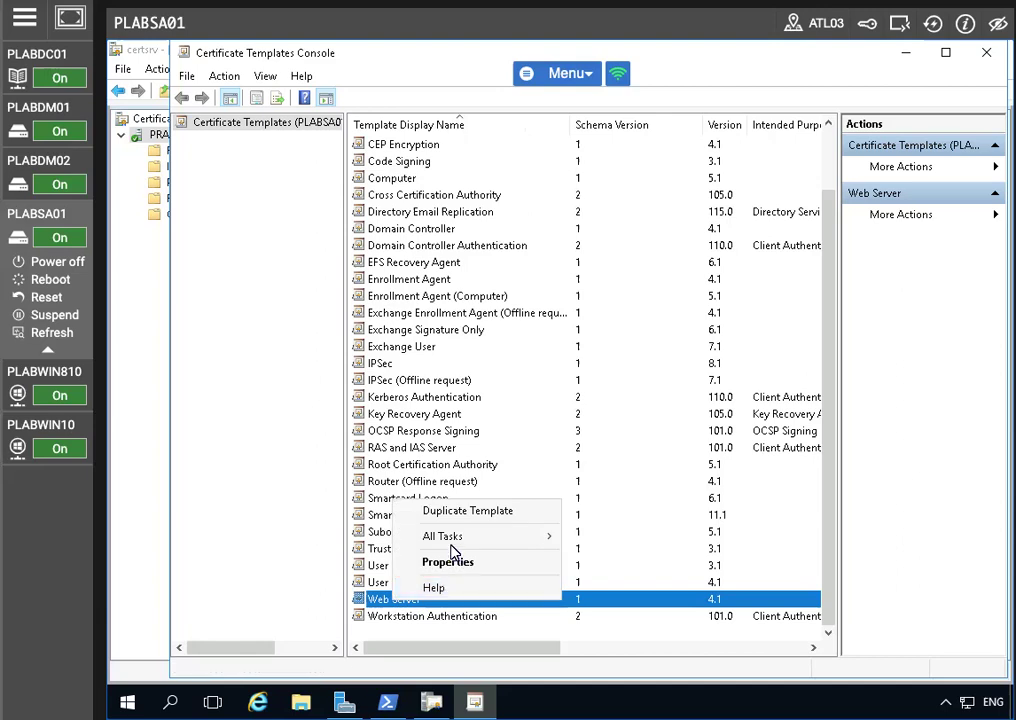
left_click(460, 510)
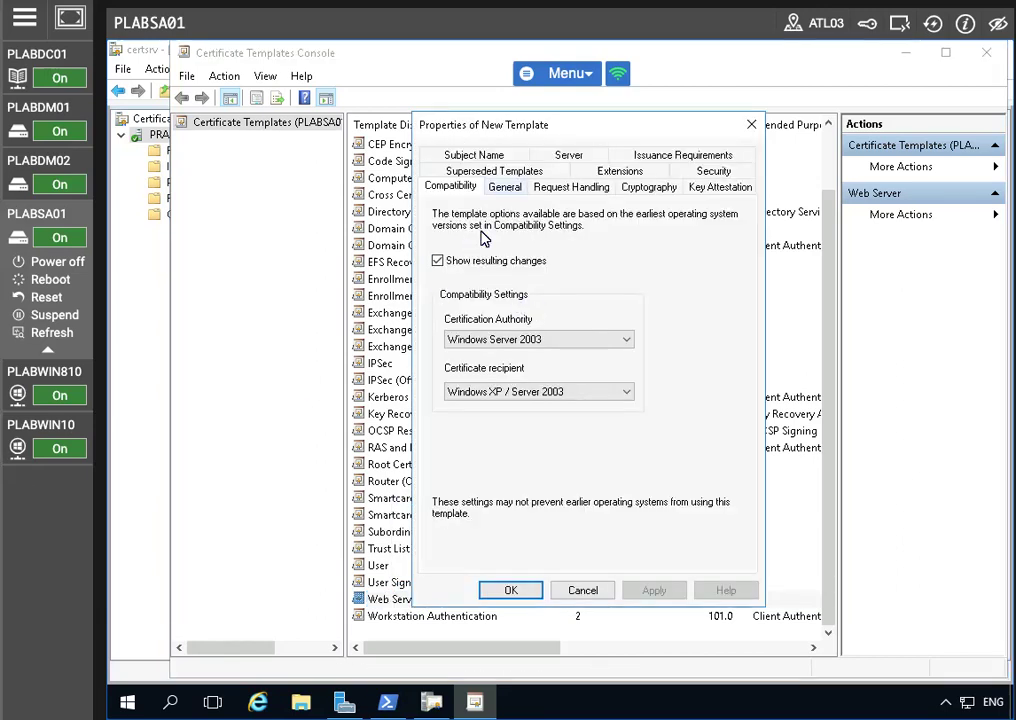
left_click(512, 188)
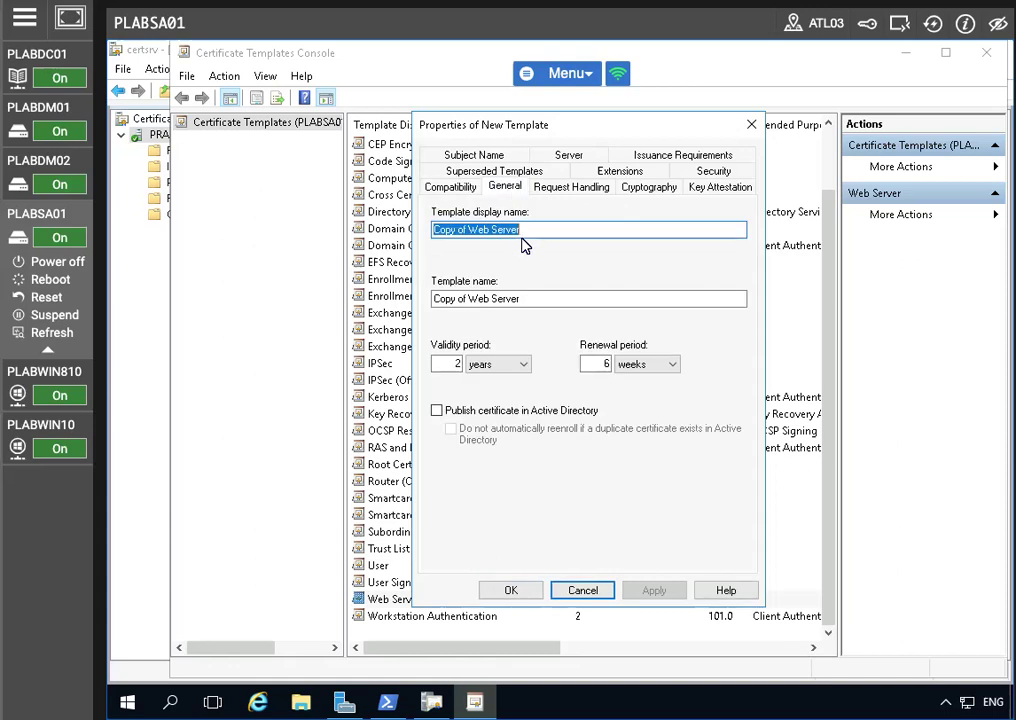
type("Pil-Web")
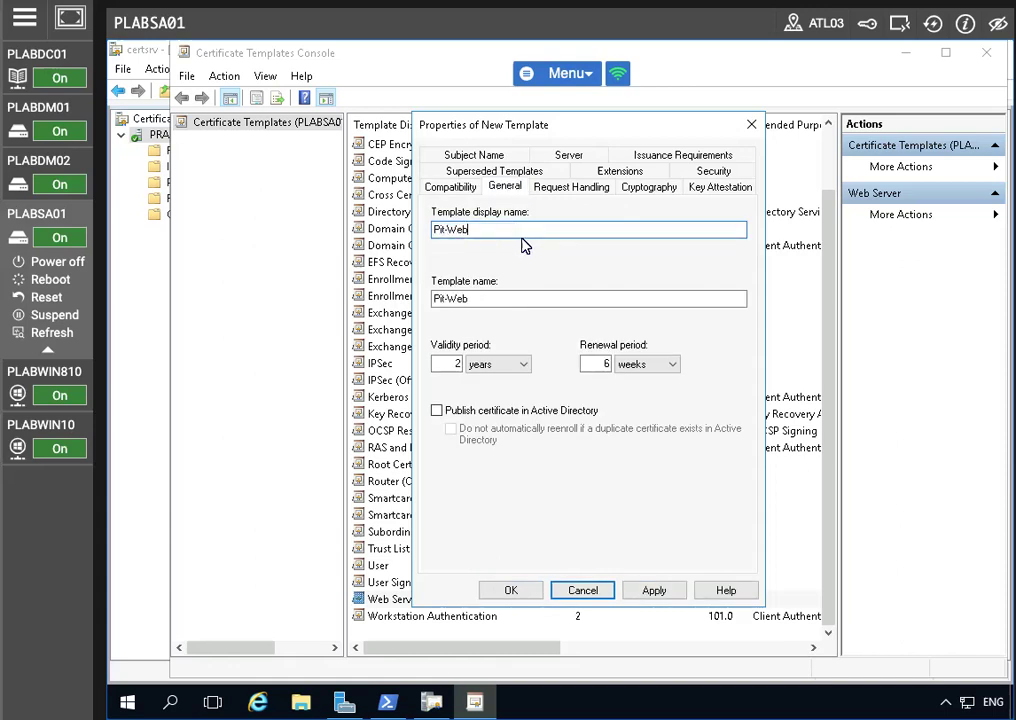
left_click(653, 590)
left_click(509, 594)
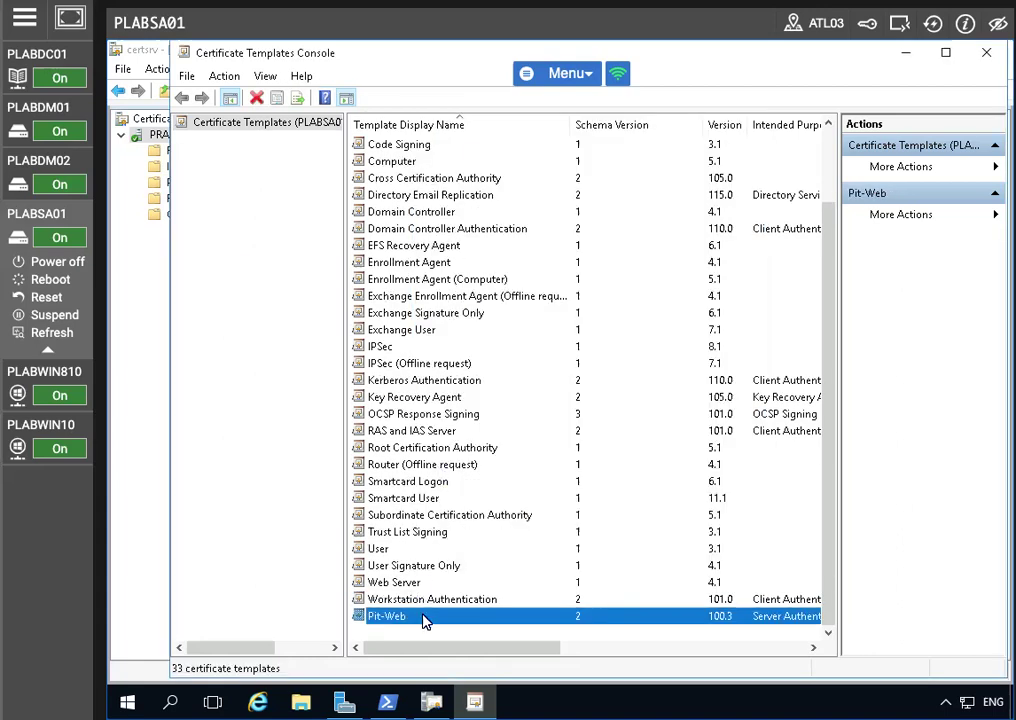
Step: Open Pit-Web's security permissions and start adding an object, including Computers as a type
right_click(390, 612)
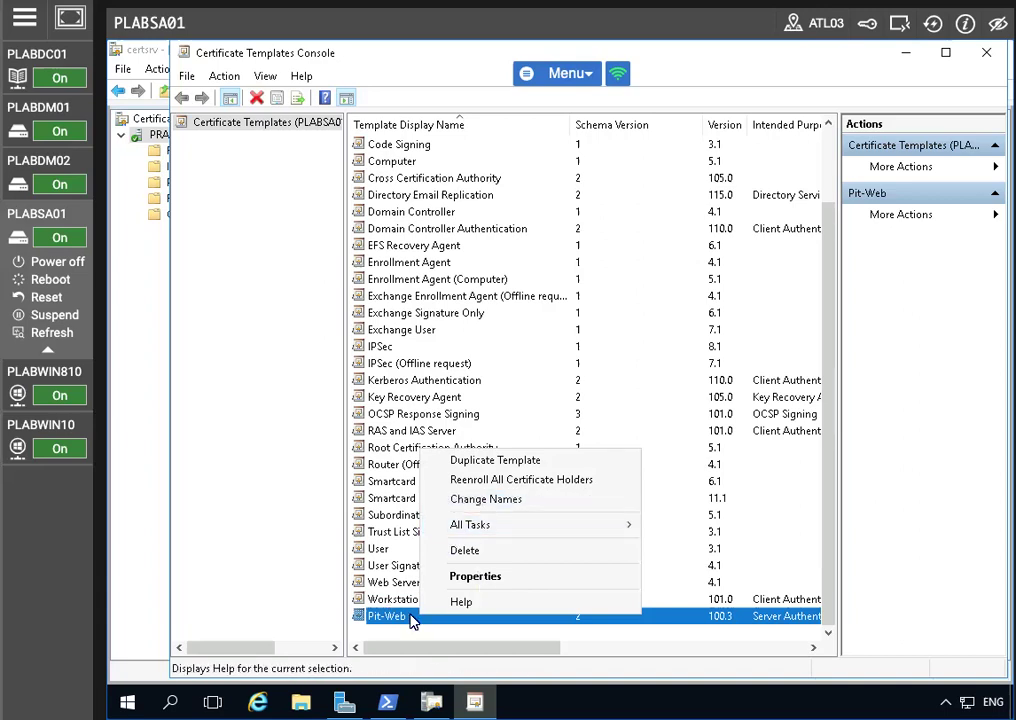
left_click(474, 577)
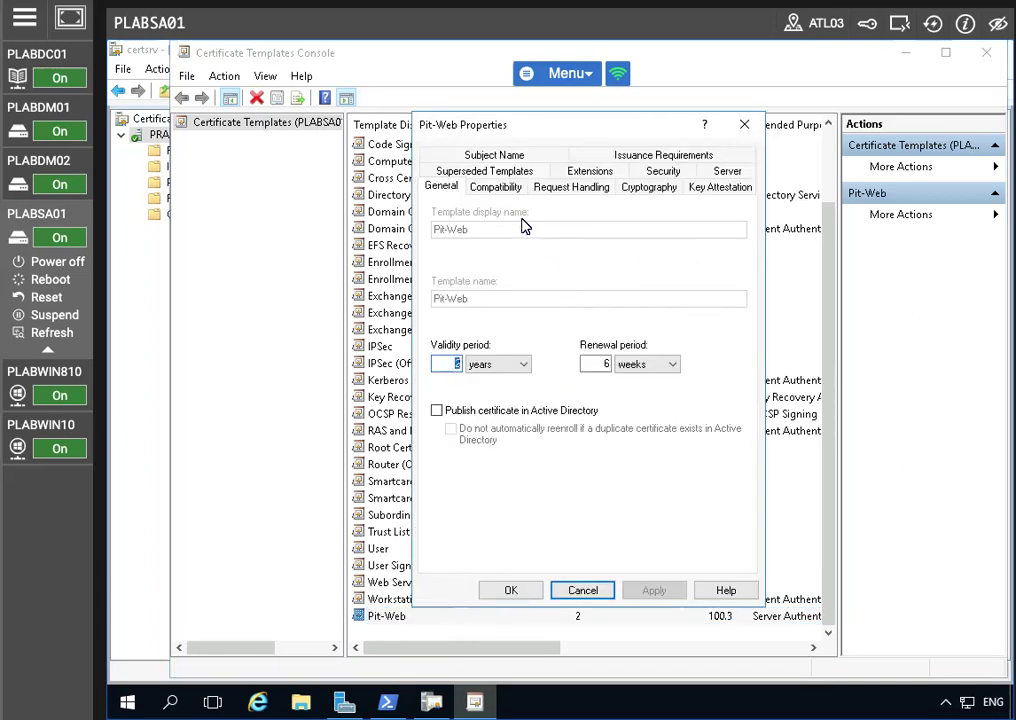
left_click(661, 174)
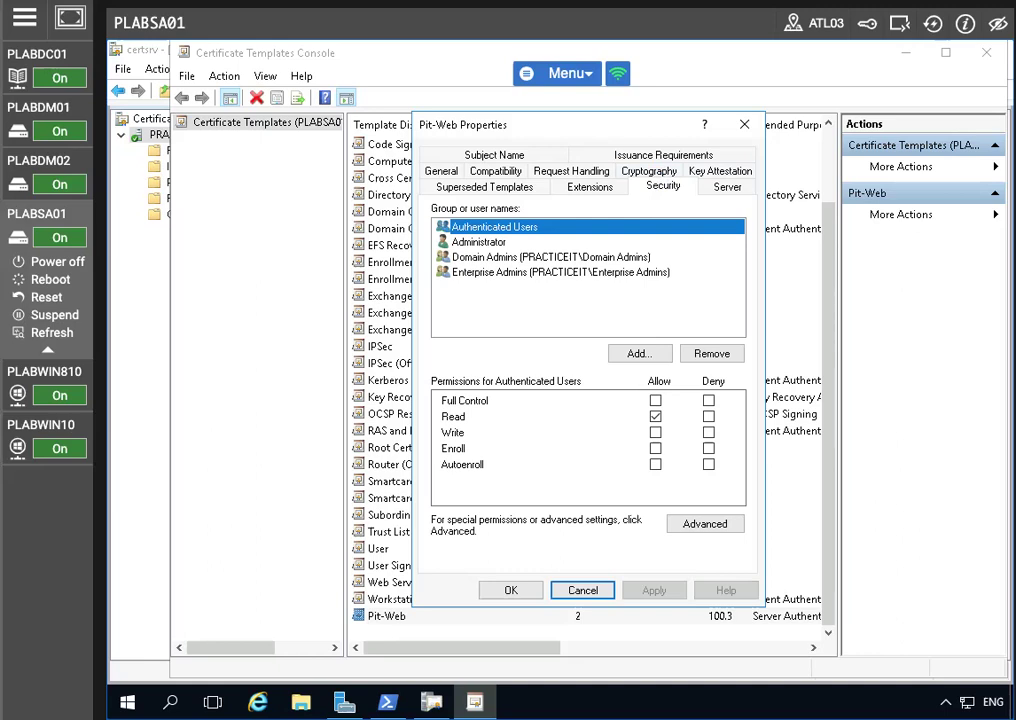
left_click(640, 354)
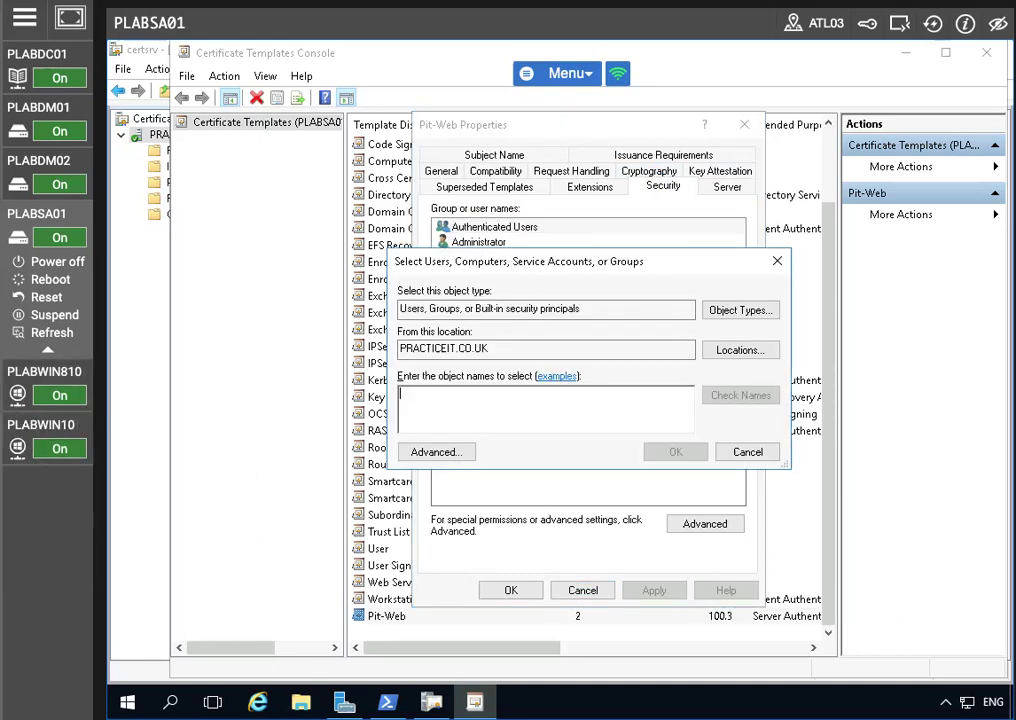
left_click(742, 310)
left_click(394, 350)
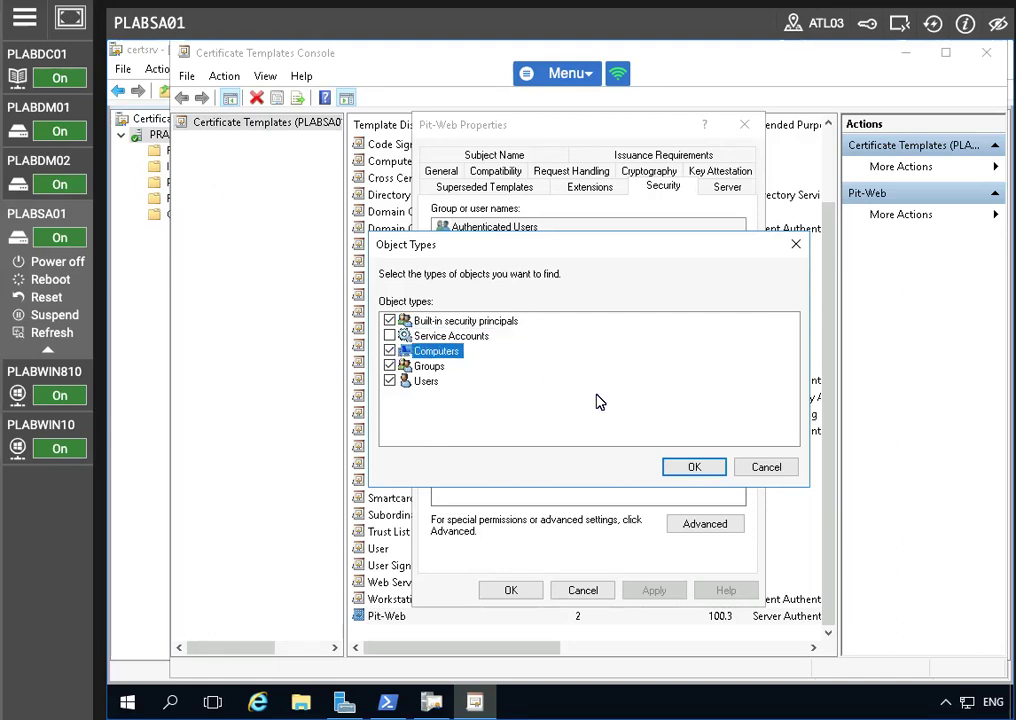
left_click(694, 469)
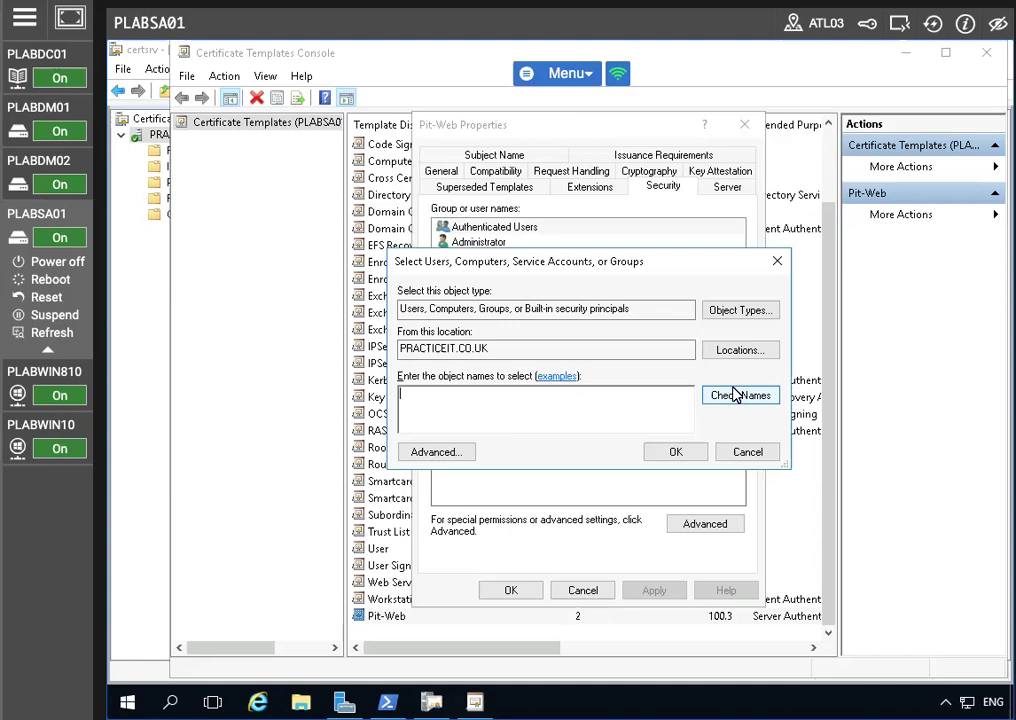
left_click(738, 310)
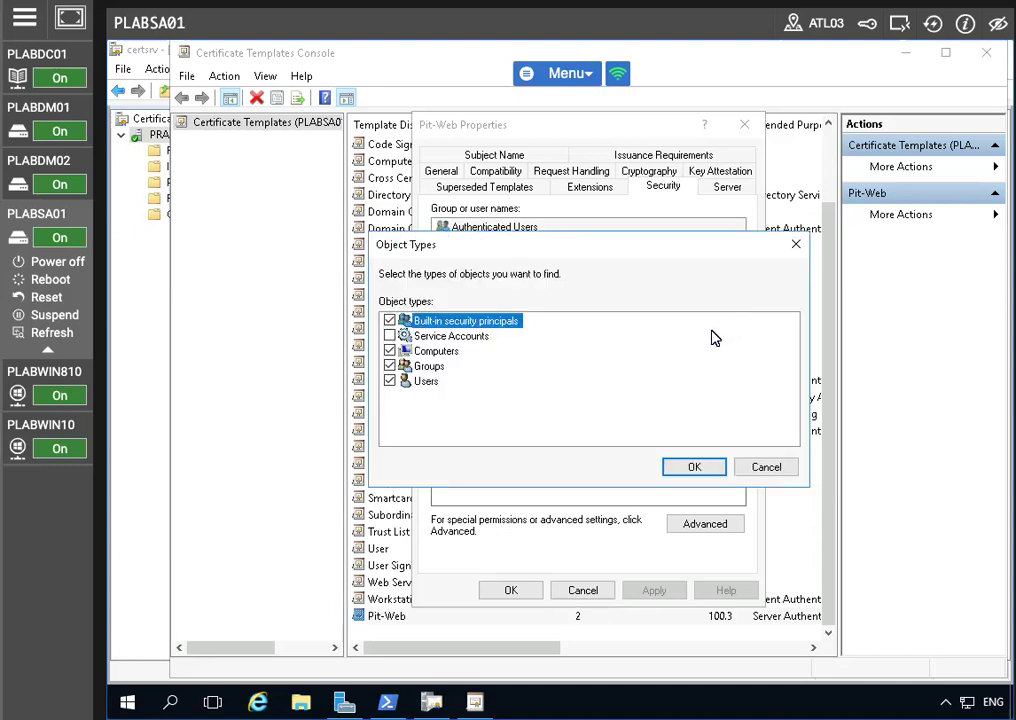
left_click(770, 467)
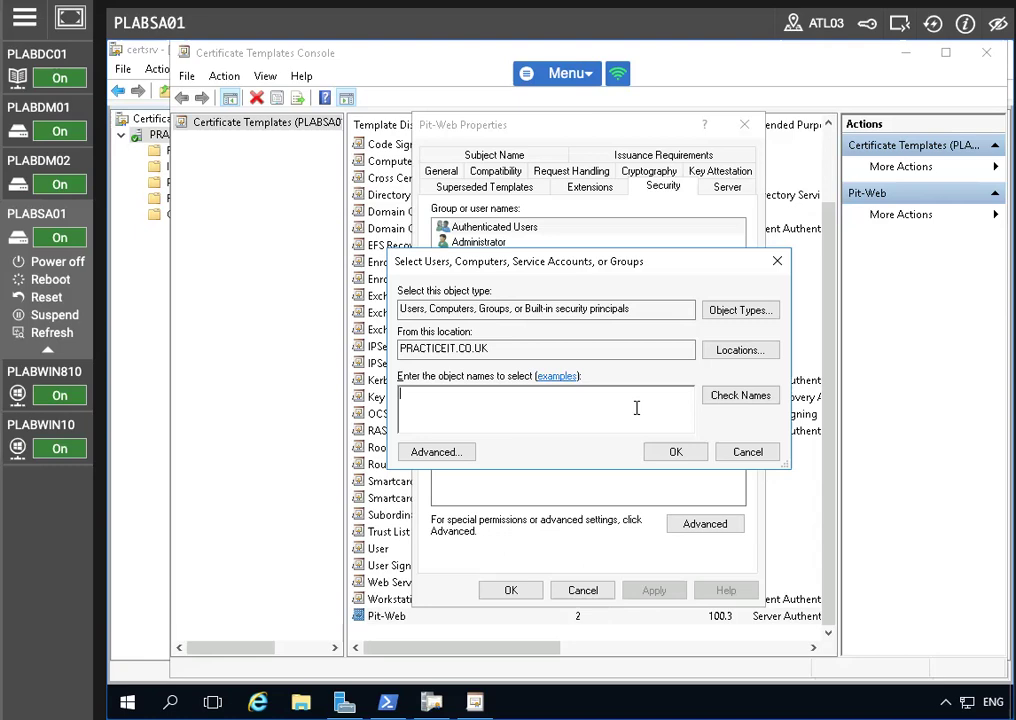
Step: Add computer PLABSA01 to Pit-Web's permissions with Enroll allowed, and save
type("plabsa01")
left_click(762, 396)
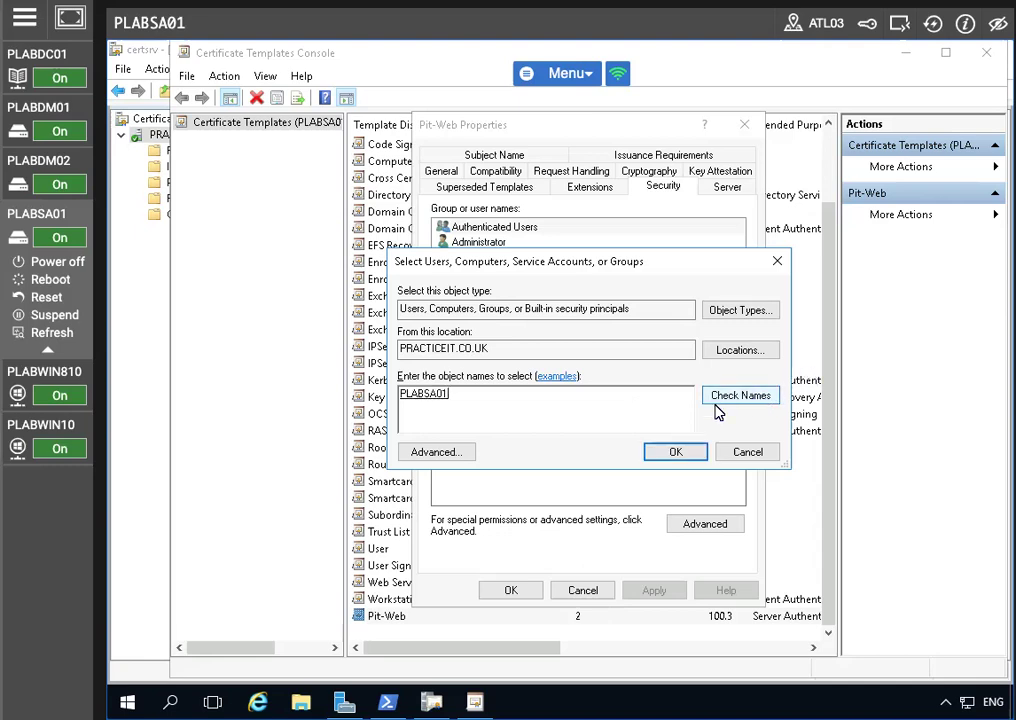
left_click(677, 453)
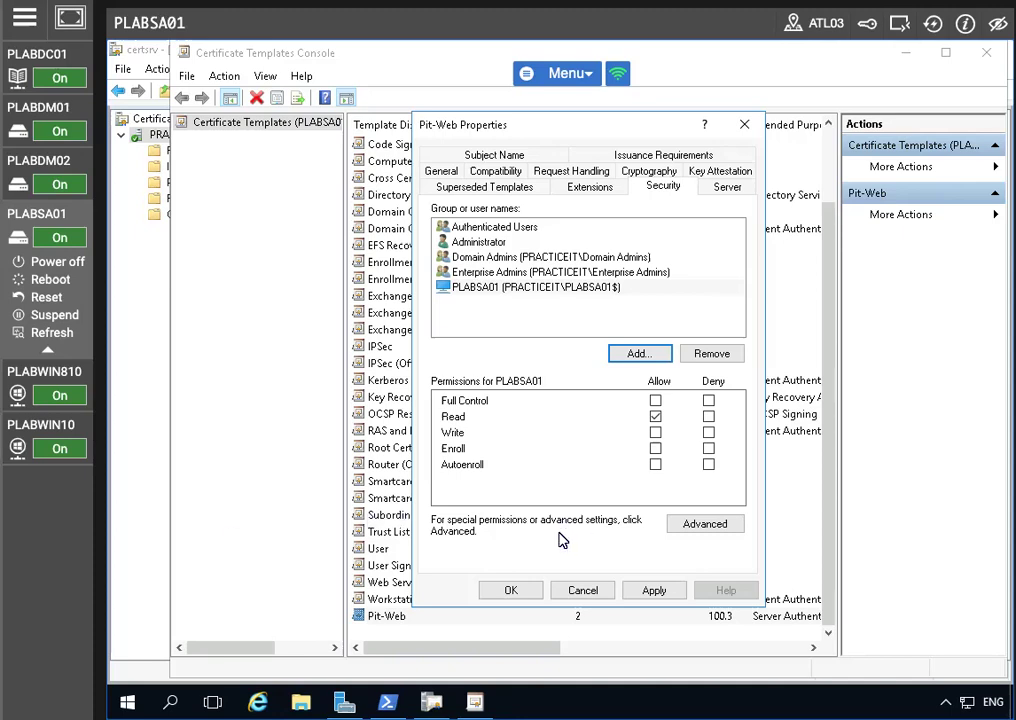
left_click(522, 289)
left_click(655, 450)
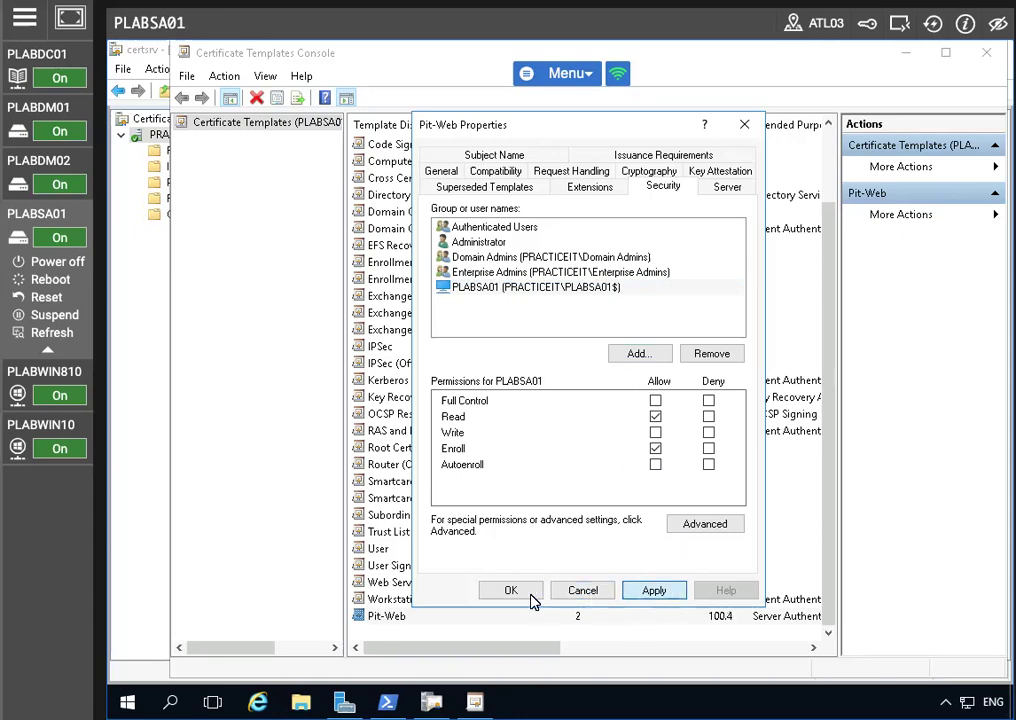
left_click(652, 592)
left_click(503, 594)
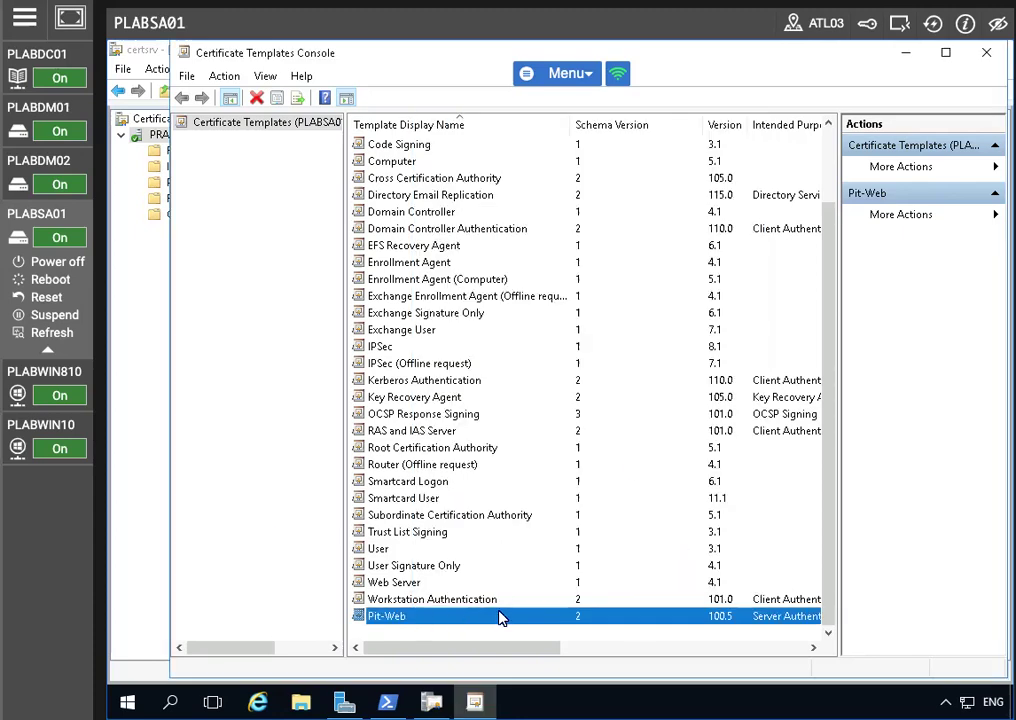
Step: Recheck PLABSA01's permissions on Pit-Web, then close the templates console
right_click(494, 617)
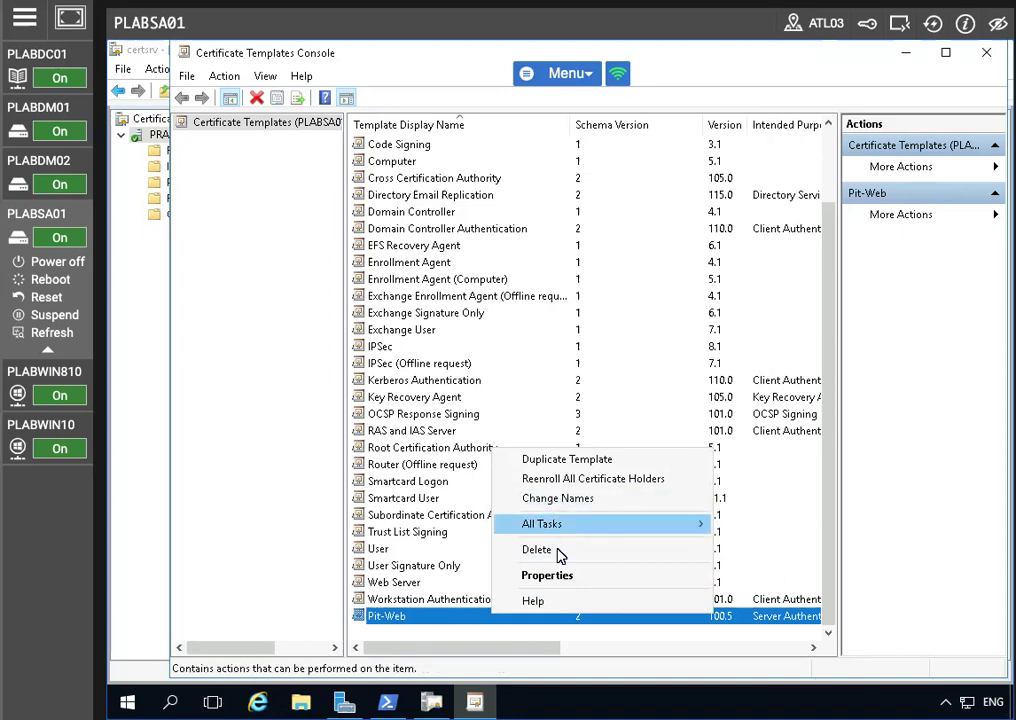
left_click(555, 574)
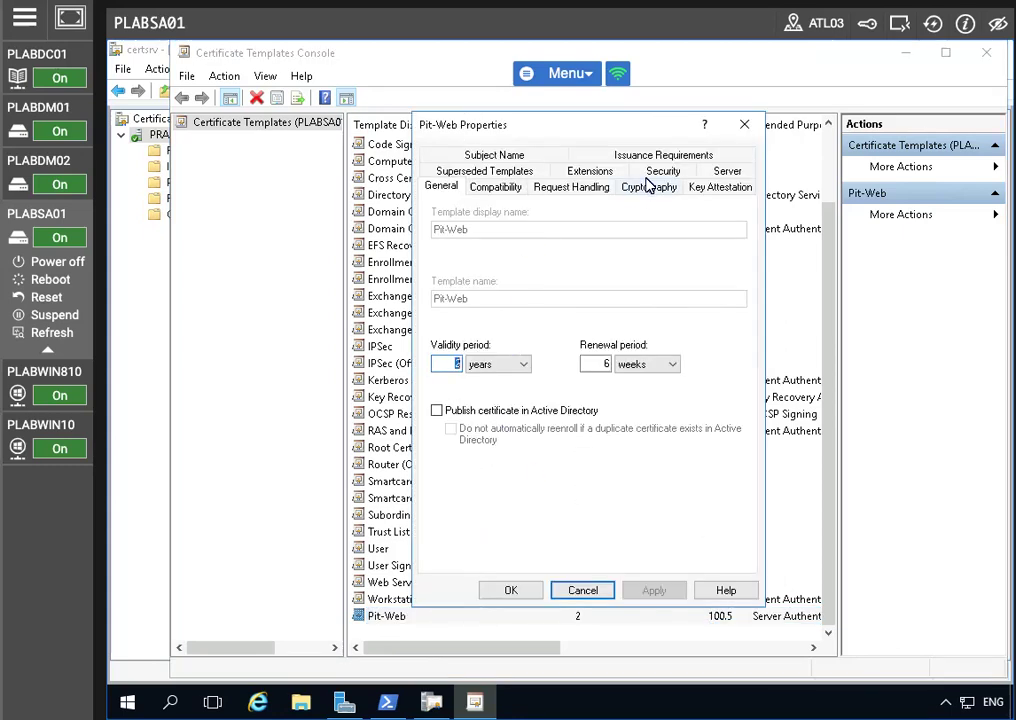
left_click(663, 171)
left_click(484, 242)
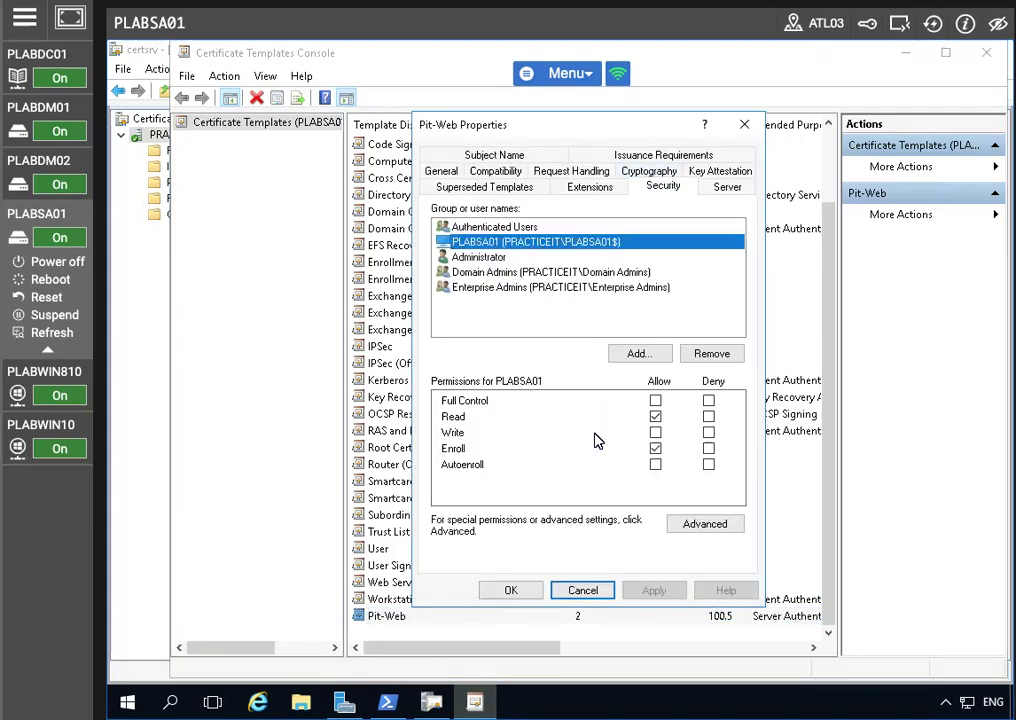
left_click(572, 592)
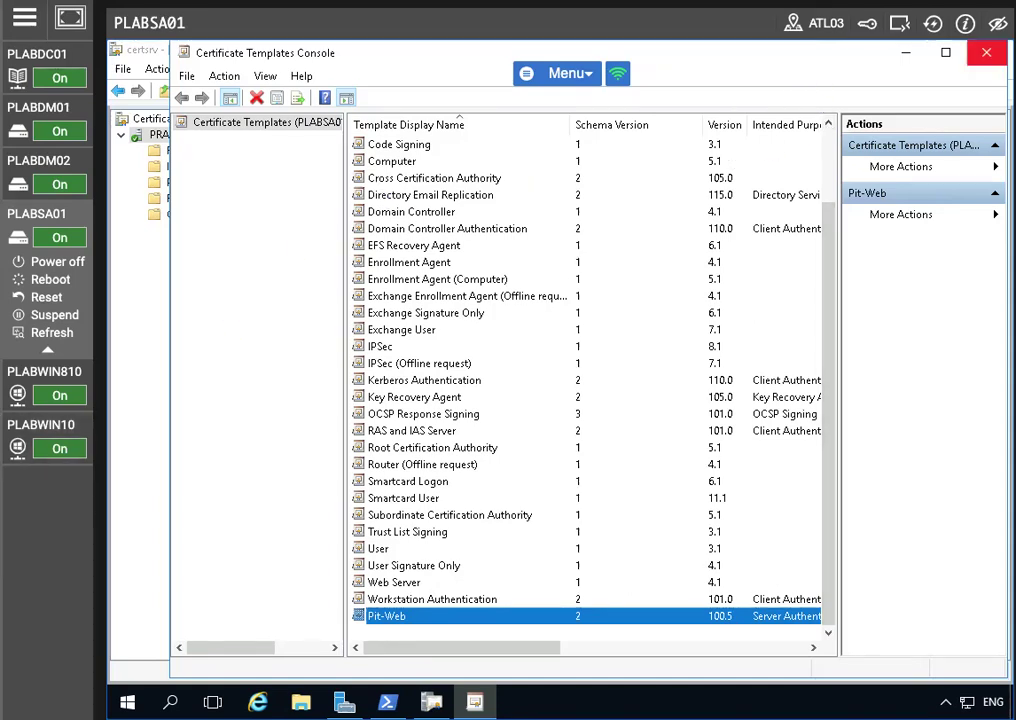
left_click(986, 52)
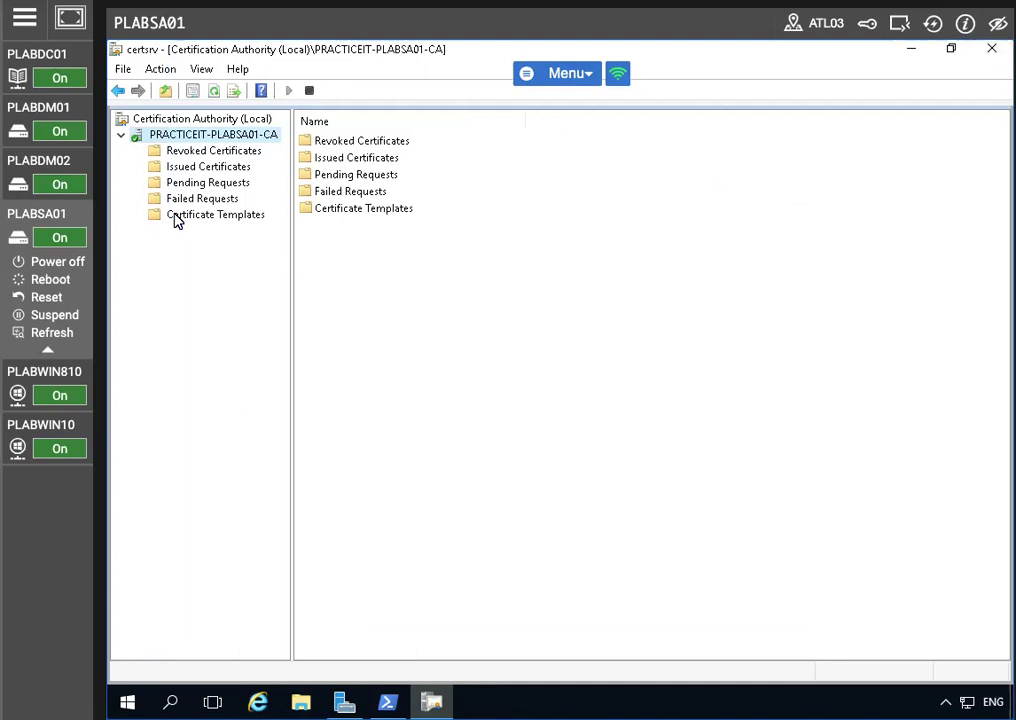
Step: Refresh the certification authority and show its Certificate Templates folder
right_click(177, 136)
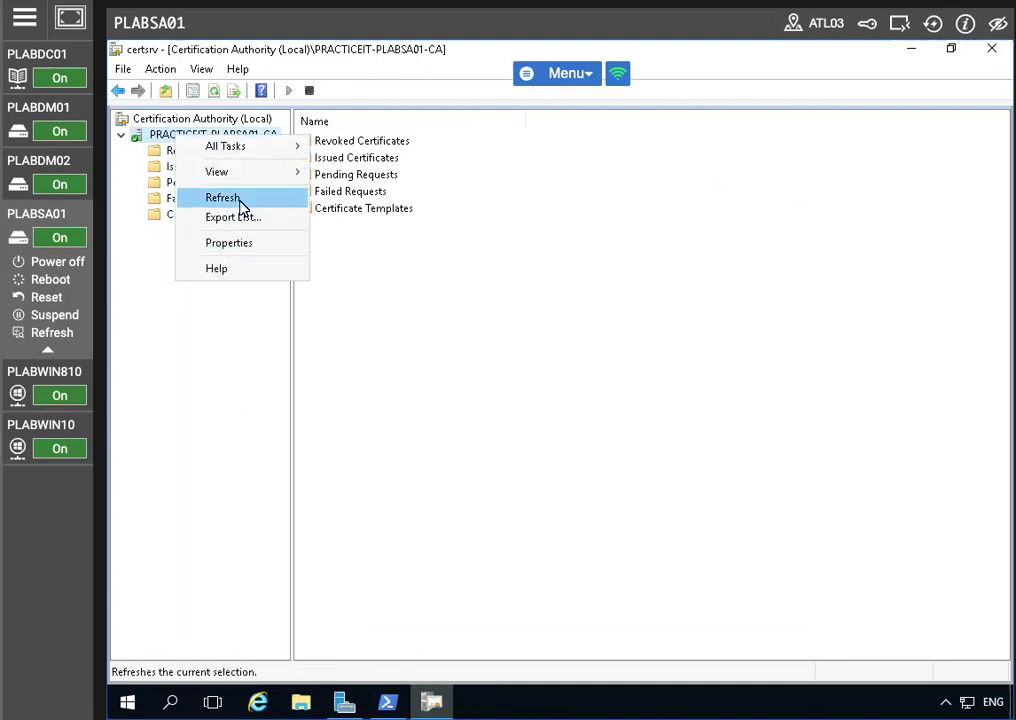
mouse_move(258, 147)
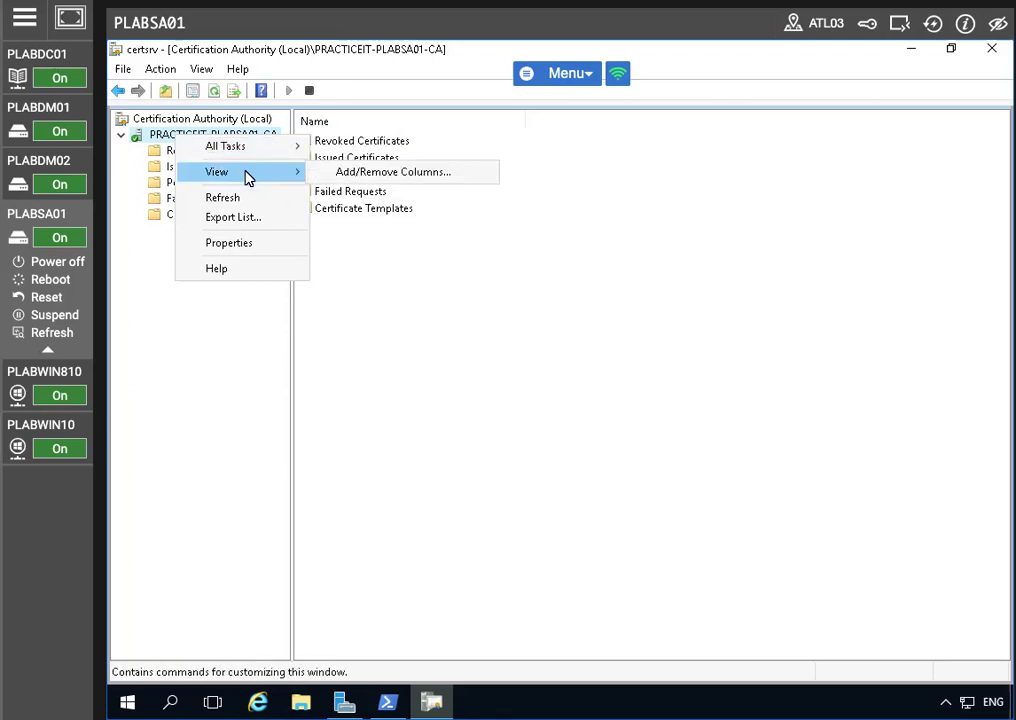
left_click(247, 198)
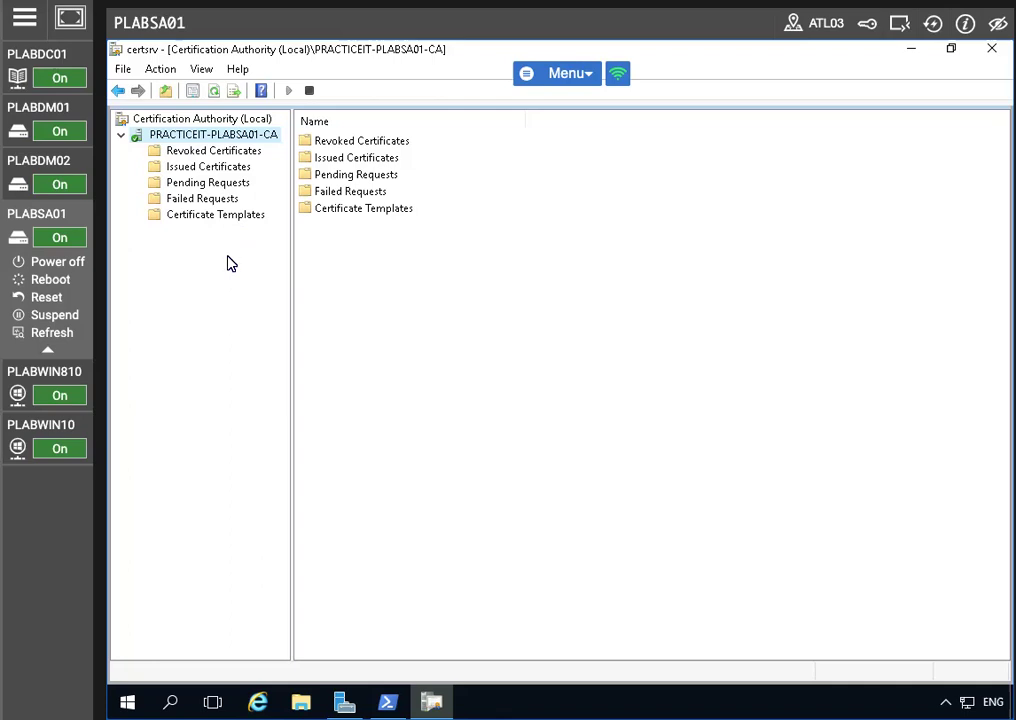
left_click(195, 214)
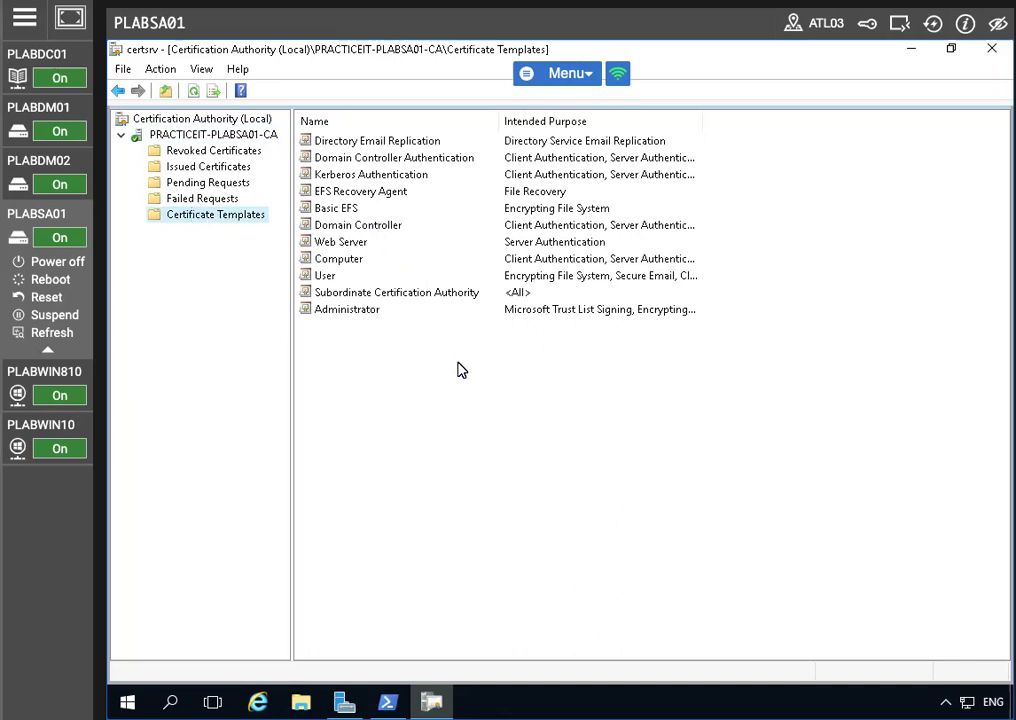
Step: Issue the Pit-Web template from the CA, then clear the list selection
right_click(226, 217)
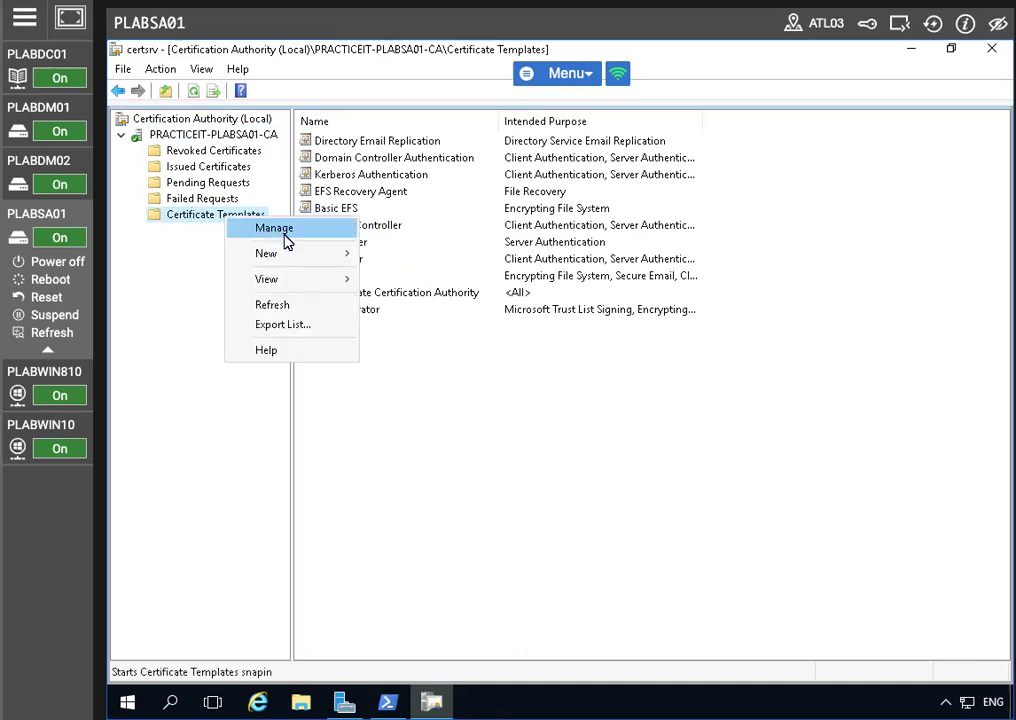
mouse_move(302, 265)
left_click(447, 268)
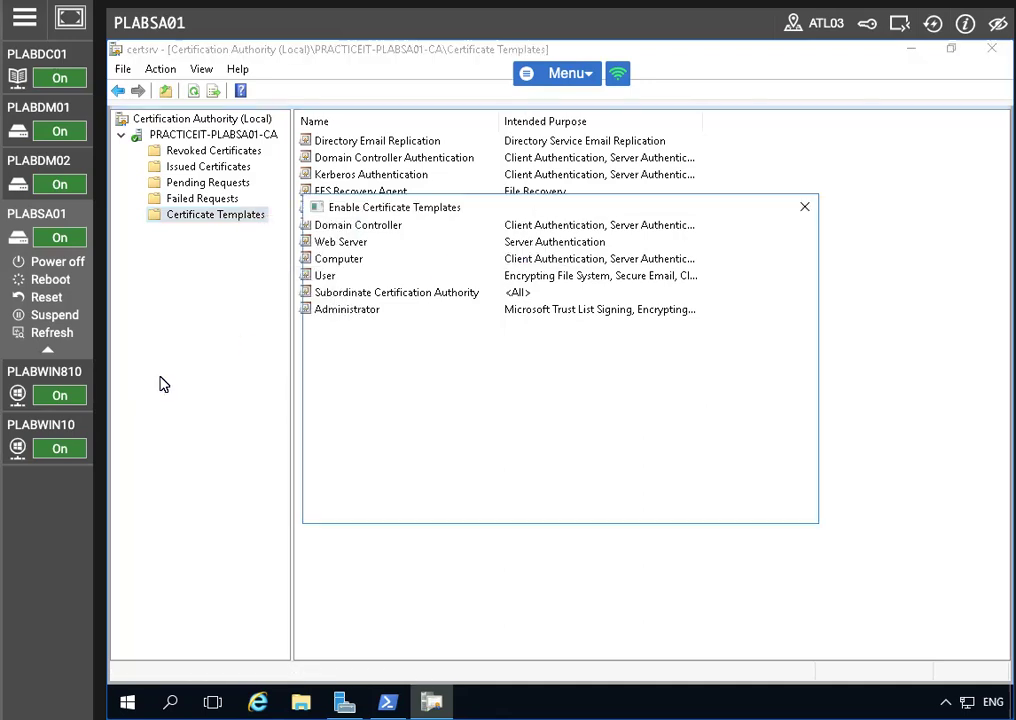
mouse_move(55, 420)
scroll(422, 455, "down", 7)
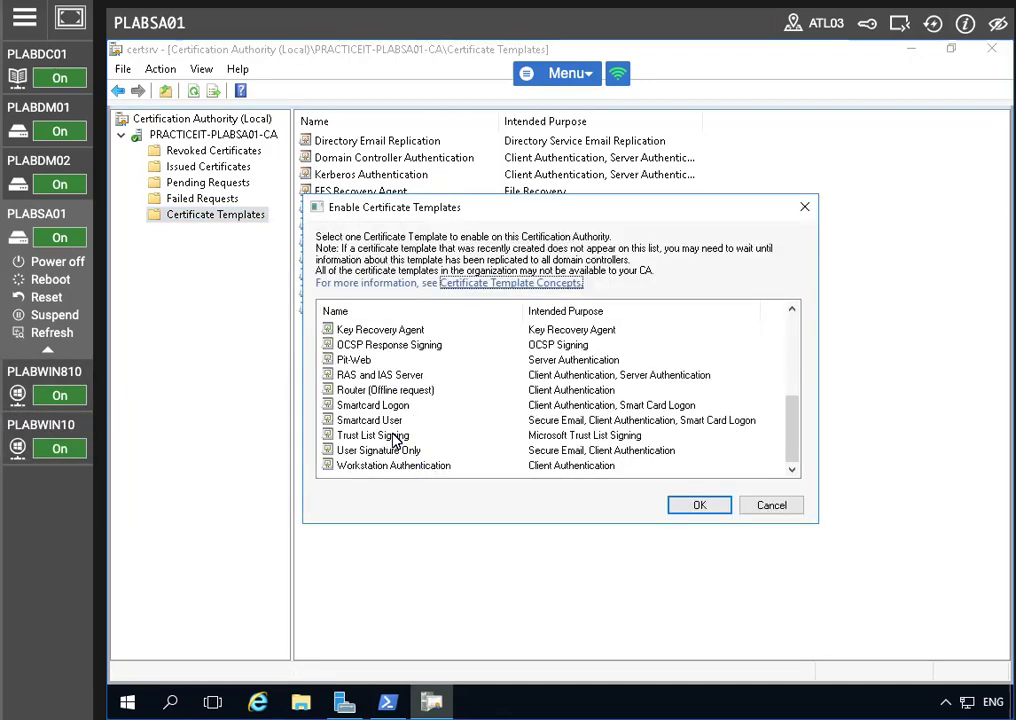
left_click(355, 361)
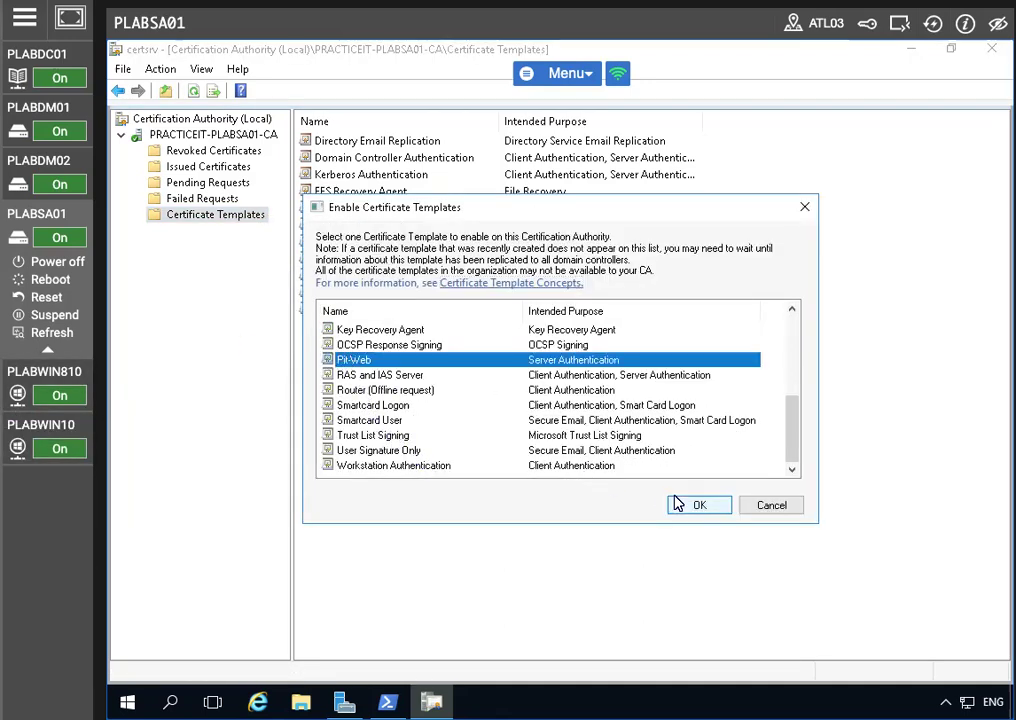
left_click(682, 503)
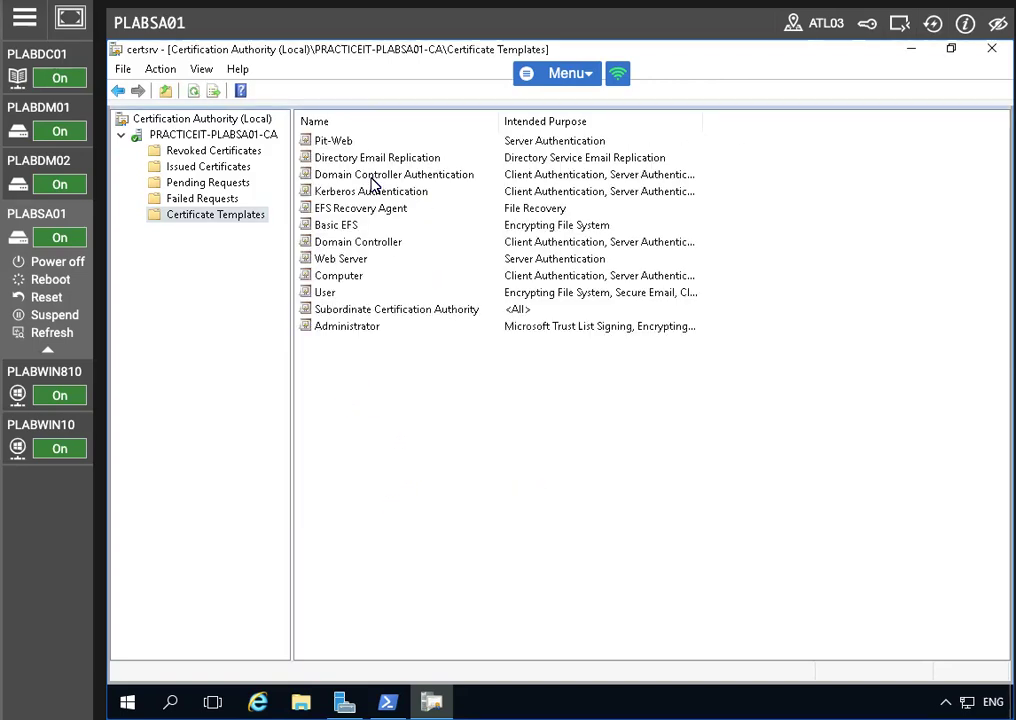
left_click_drag(658, 363, 249, 141)
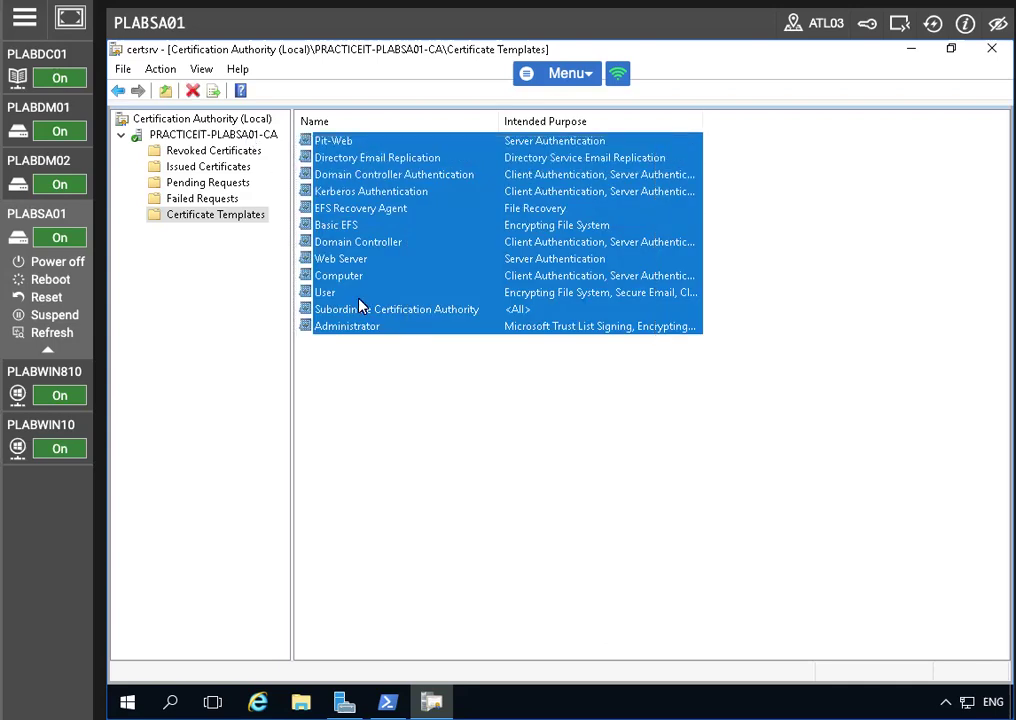
left_click(521, 460)
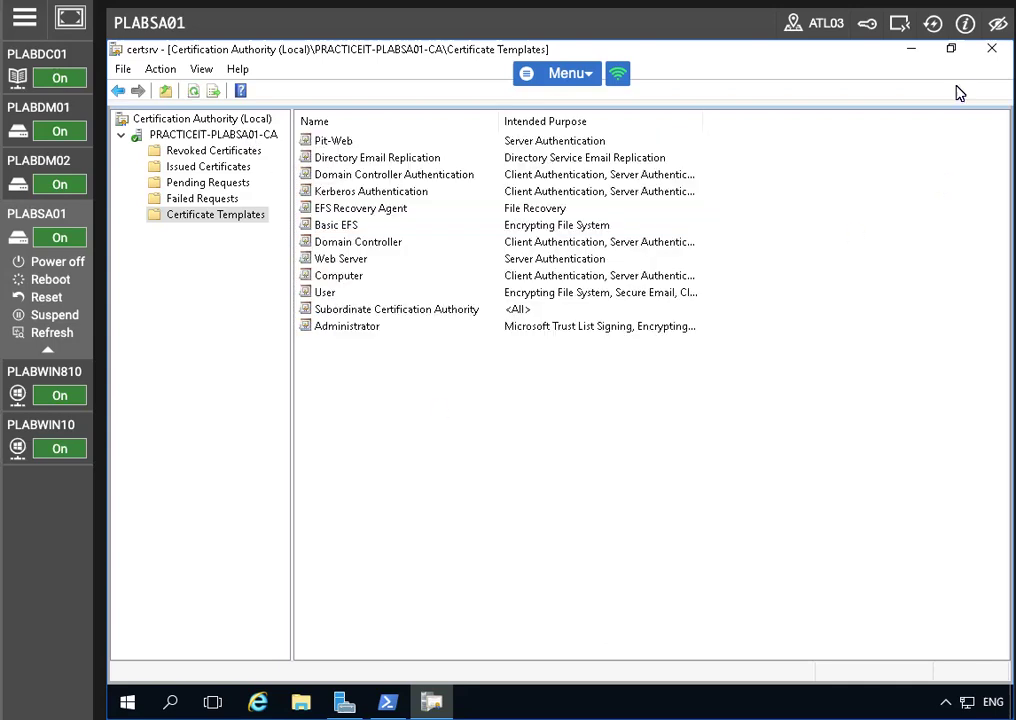
Step: Close the Certification Authority console and launch a blank MMC
left_click(991, 48)
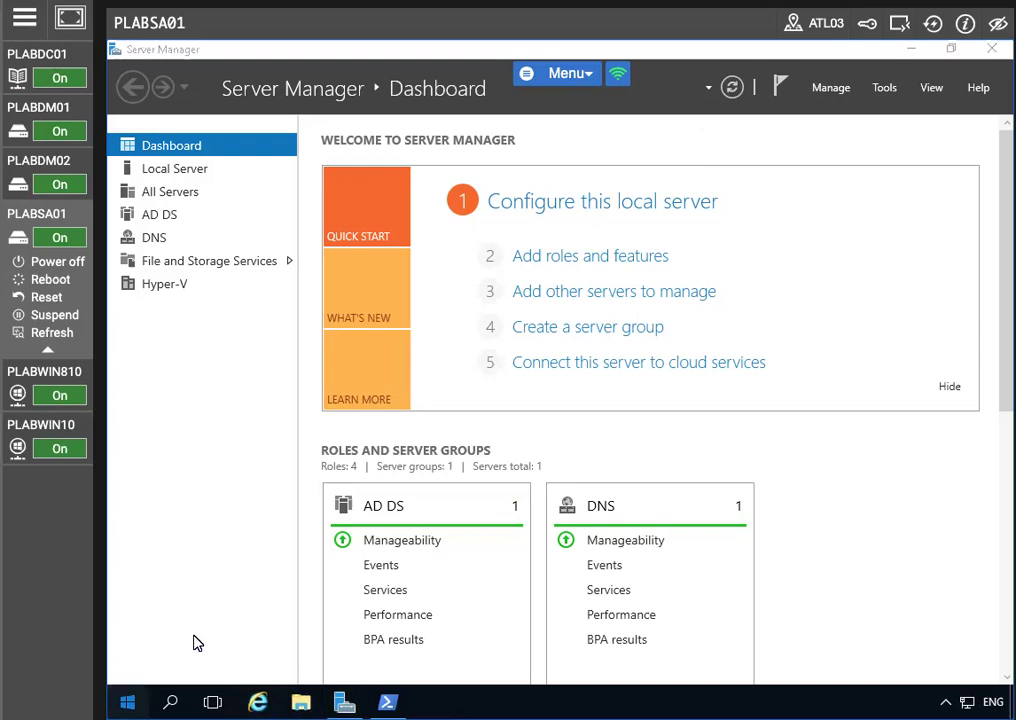
key("super")
type("mmc")
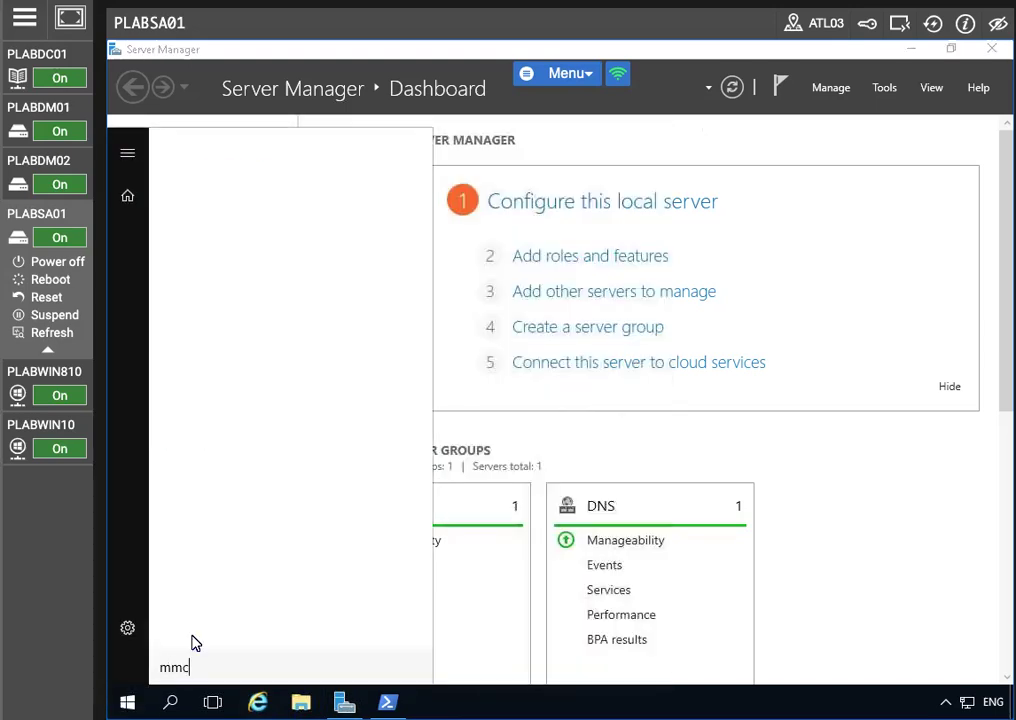
key("Return")
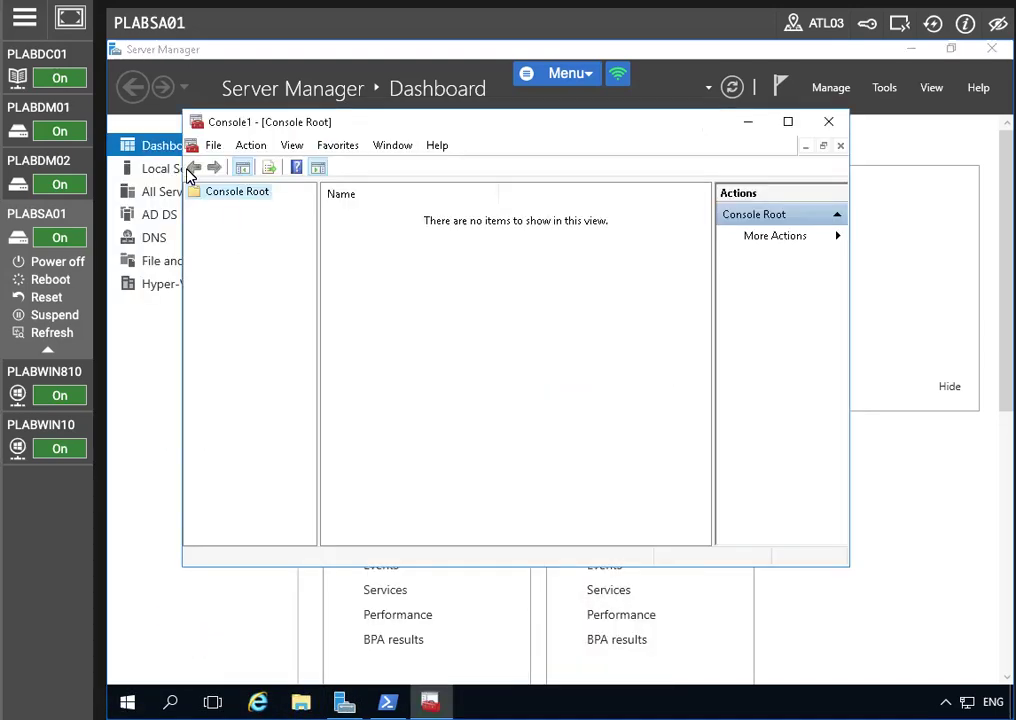
Step: Add the Certificates snap-in for the local computer account to the console
left_click(212, 147)
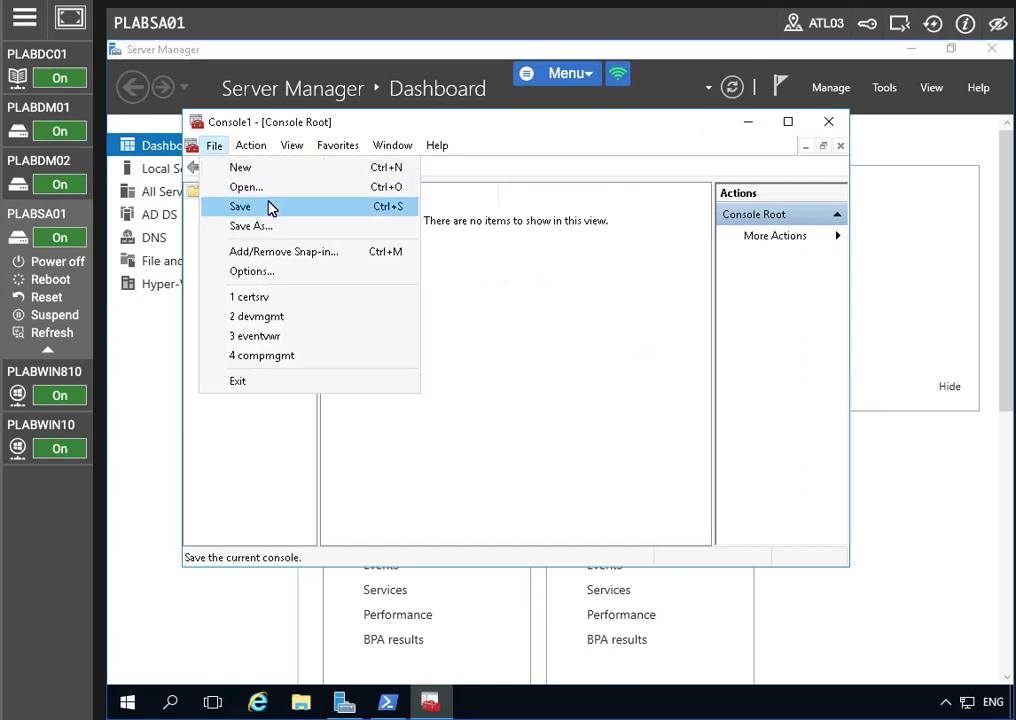
left_click(268, 251)
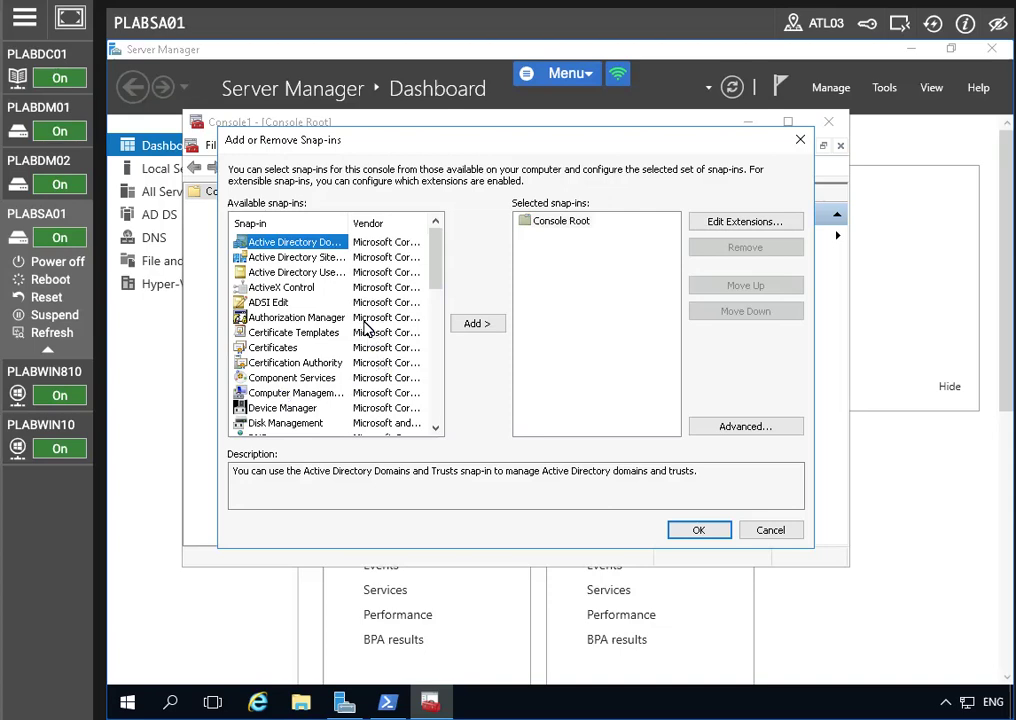
left_click(311, 344)
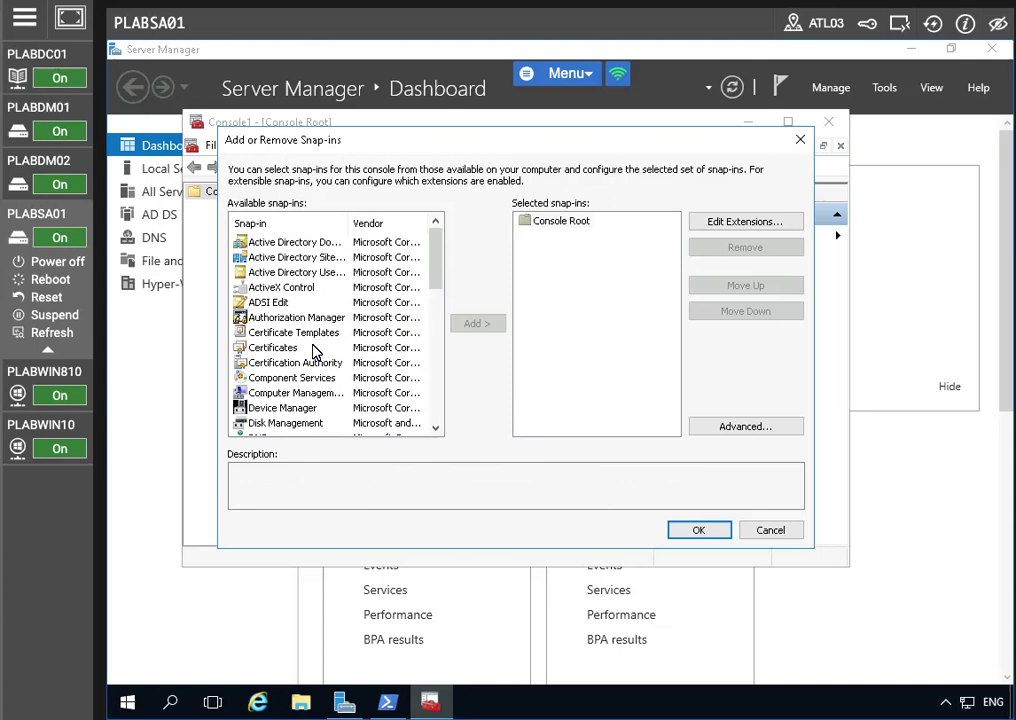
left_click(298, 348)
left_click(467, 331)
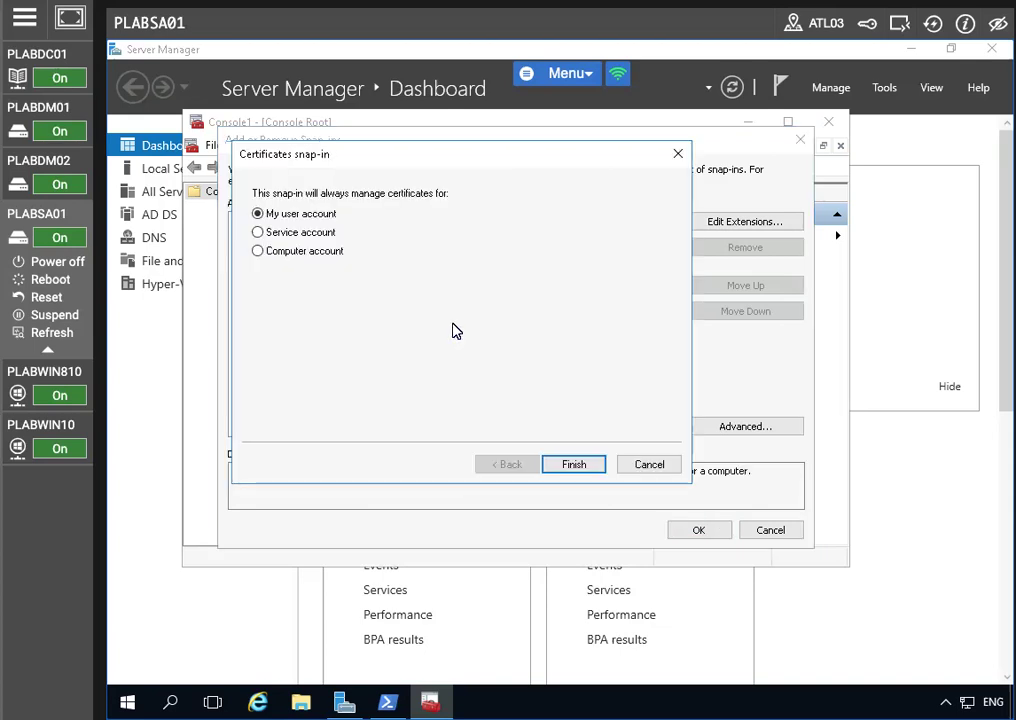
left_click(259, 251)
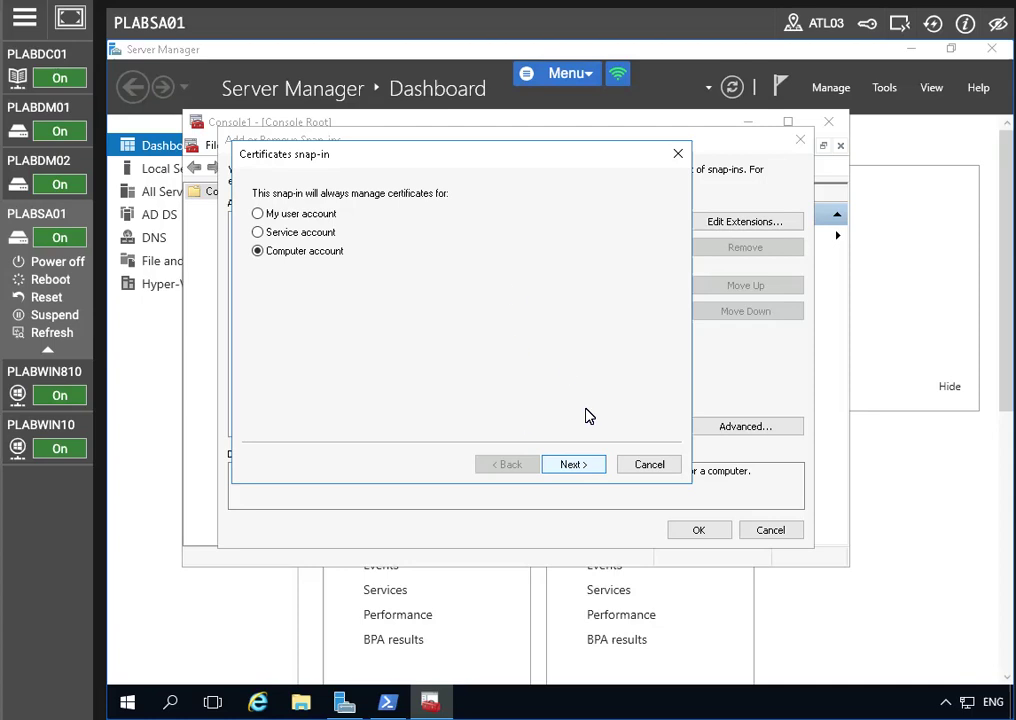
left_click(569, 463)
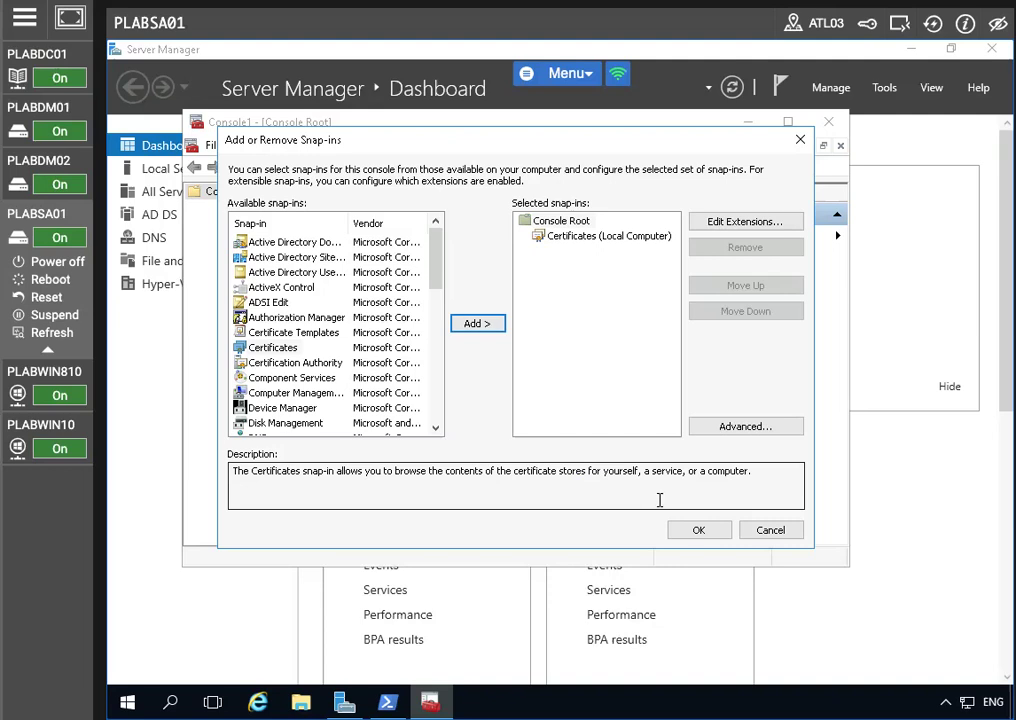
left_click(701, 531)
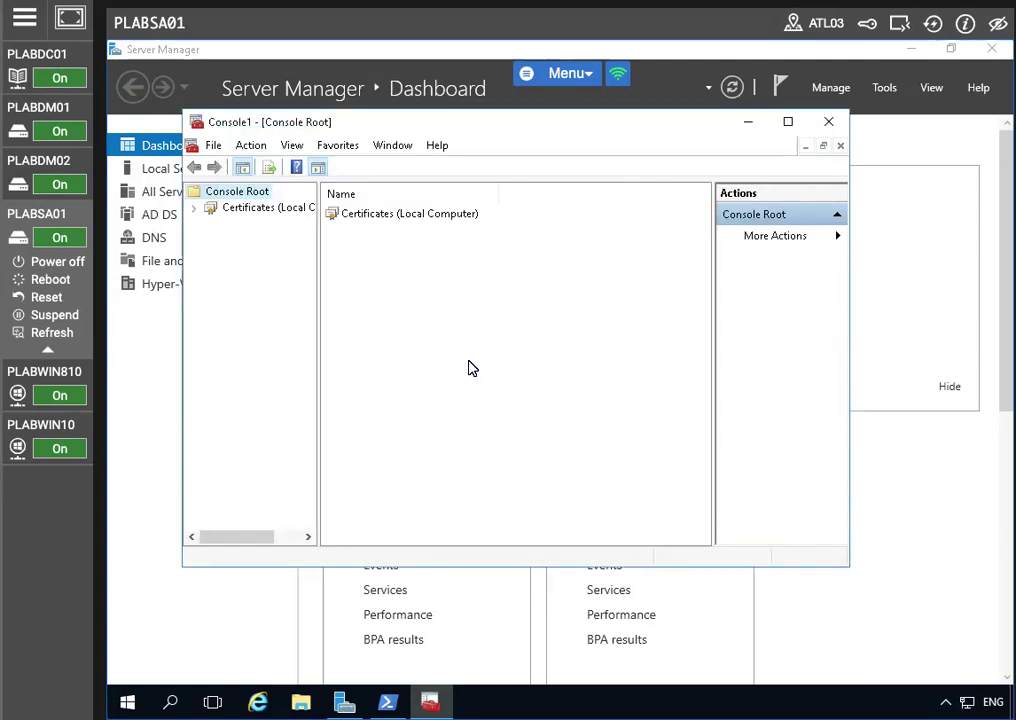
Step: Expand Certificates (Local Computer) down to the Personal > Certificates store
left_click(368, 216)
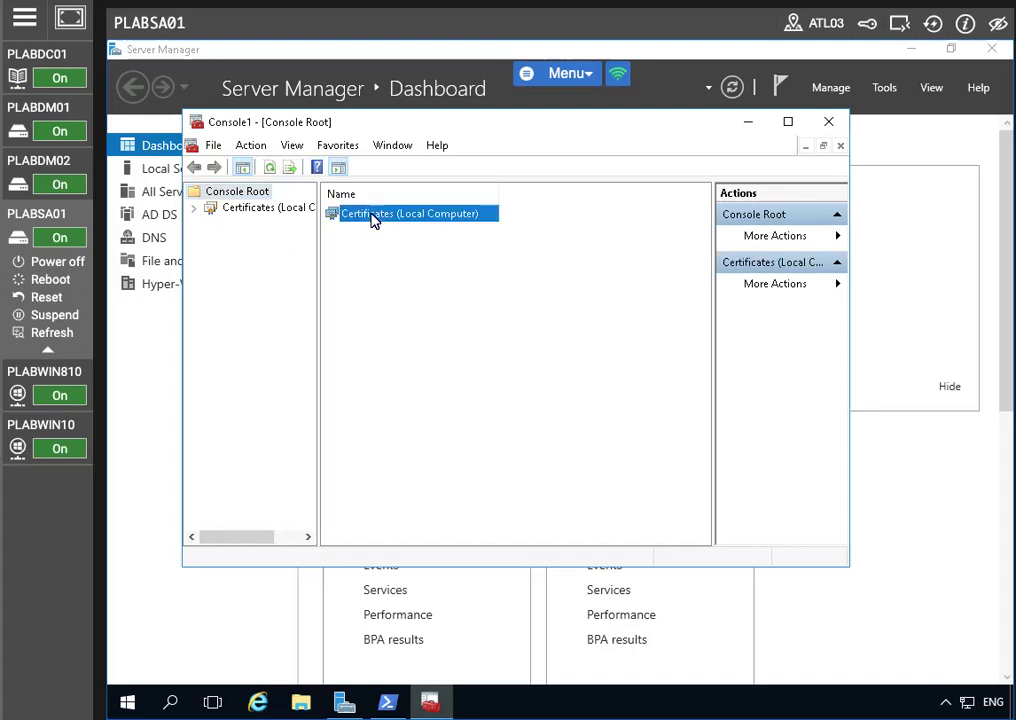
left_click(193, 207)
left_click(262, 209)
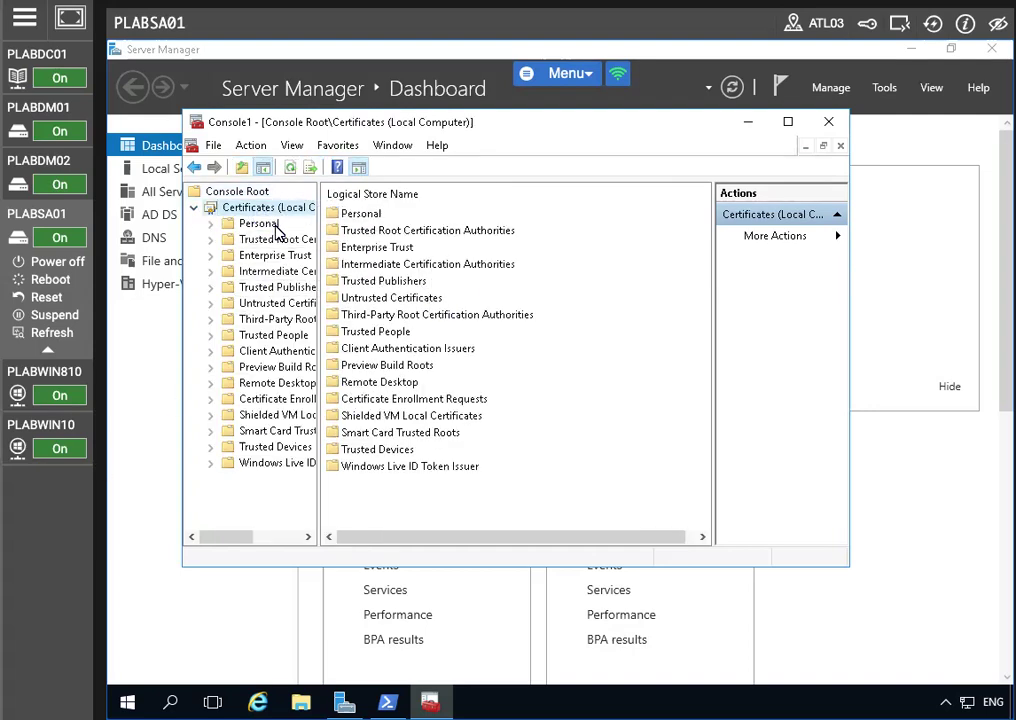
left_click(232, 224)
left_click(213, 225)
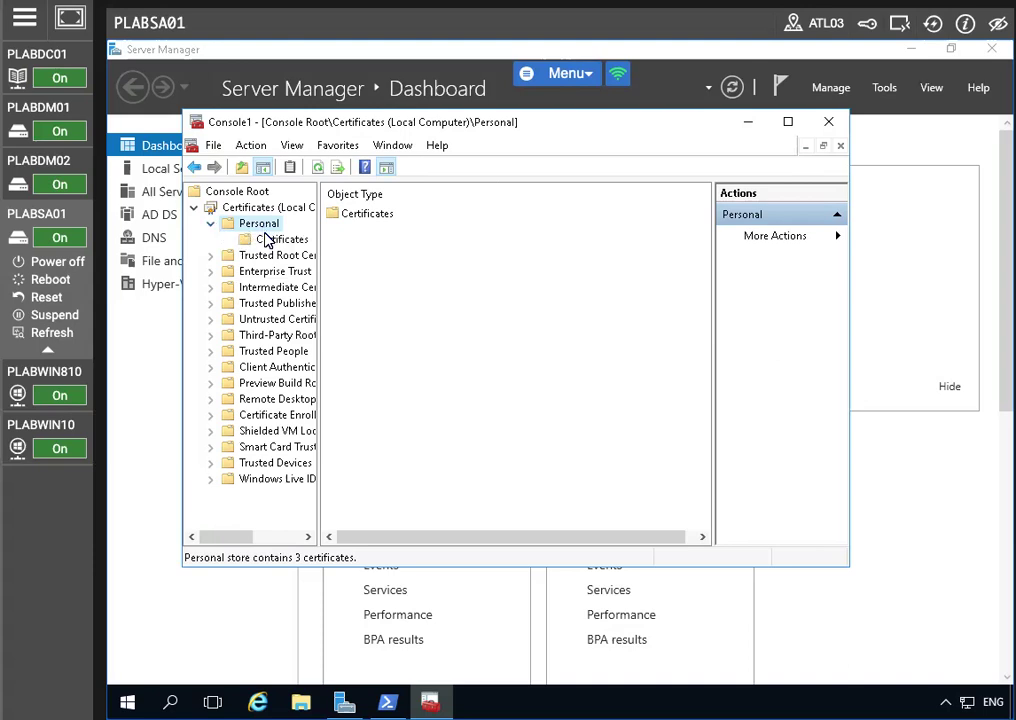
left_click(266, 241)
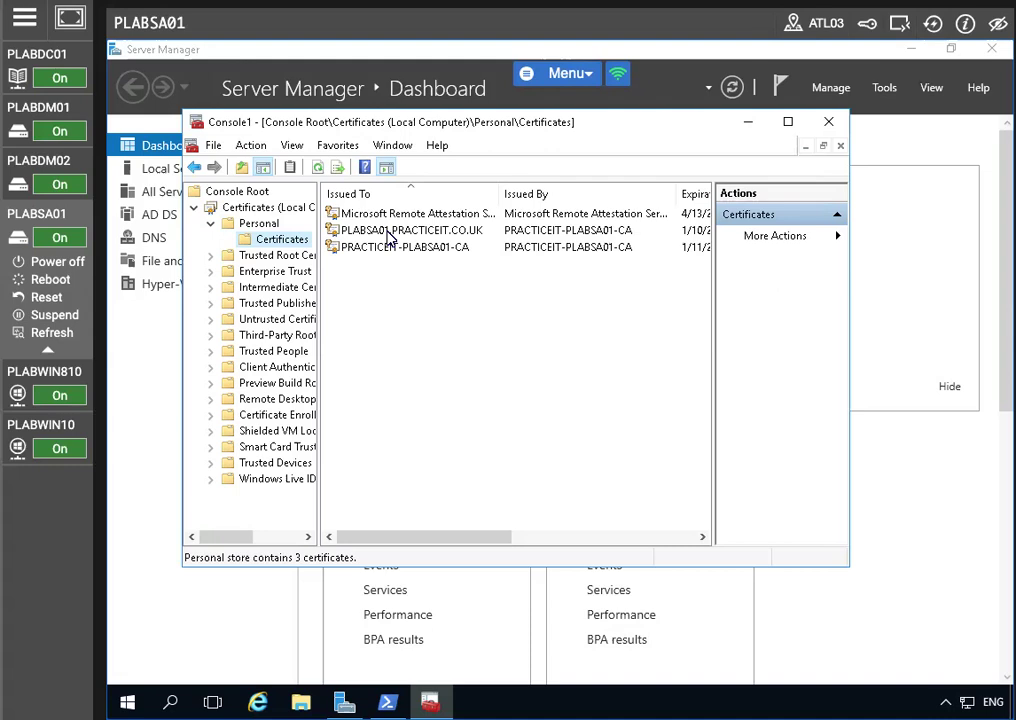
Step: Request a new certificate via Active Directory Enrollment Policy, ticking Pit-Web and opening its settings
right_click(281, 240)
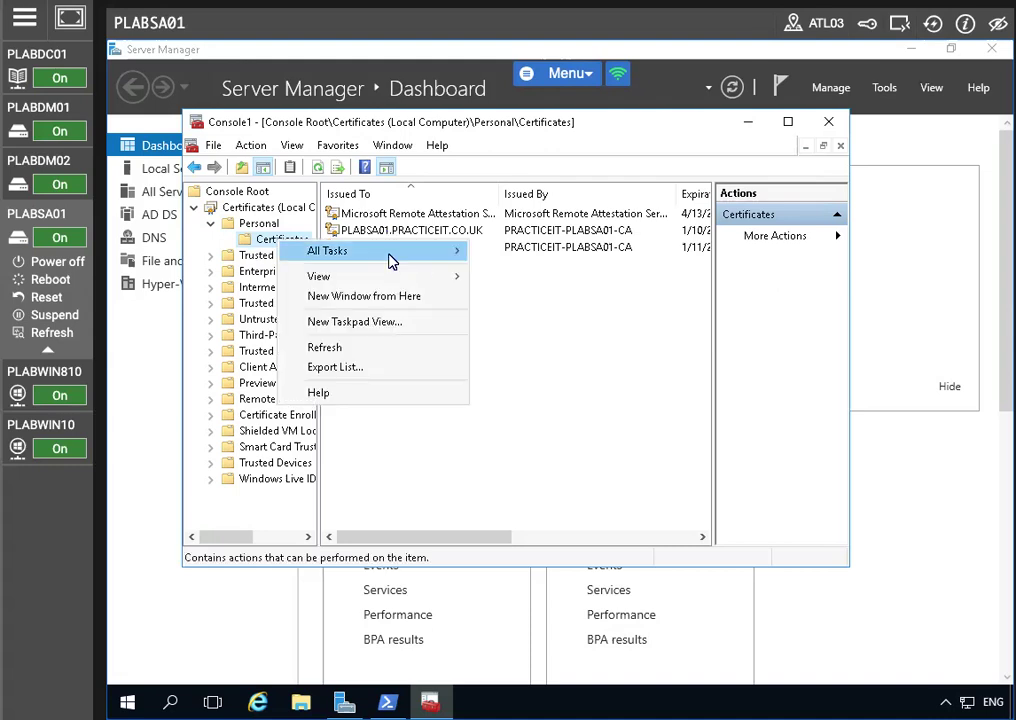
left_click(512, 258)
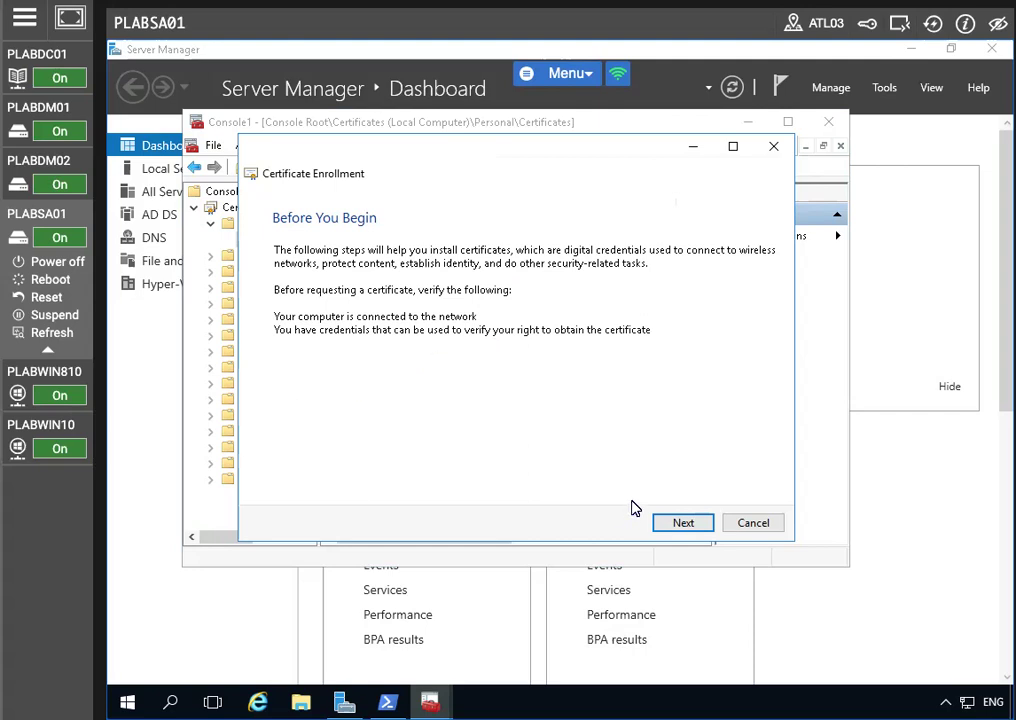
left_click(662, 522)
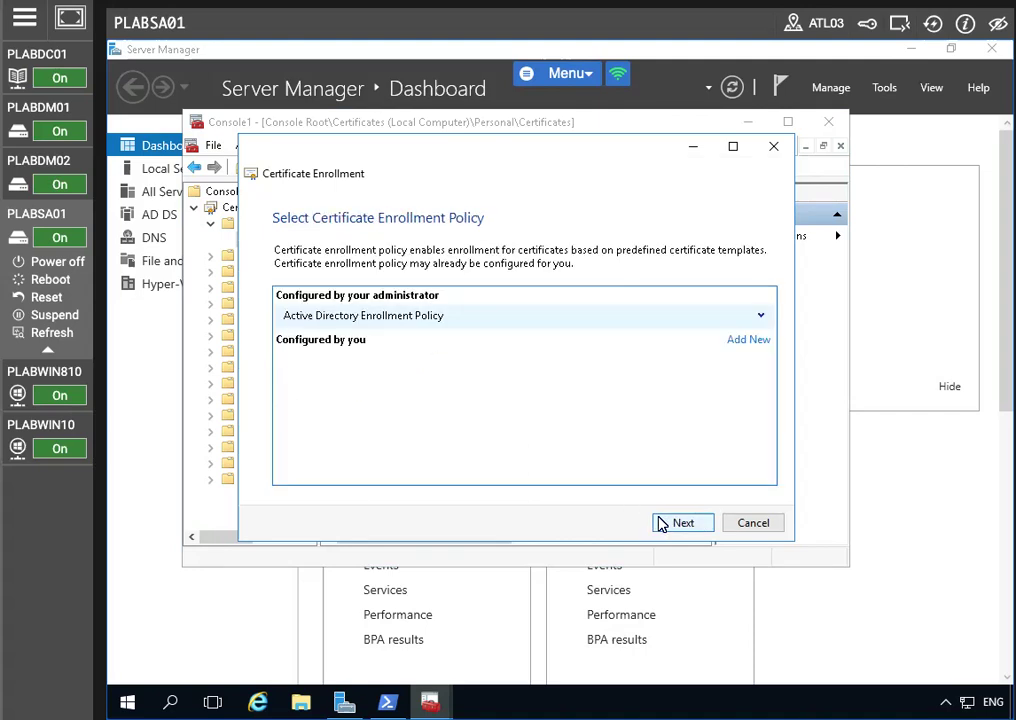
left_click(662, 523)
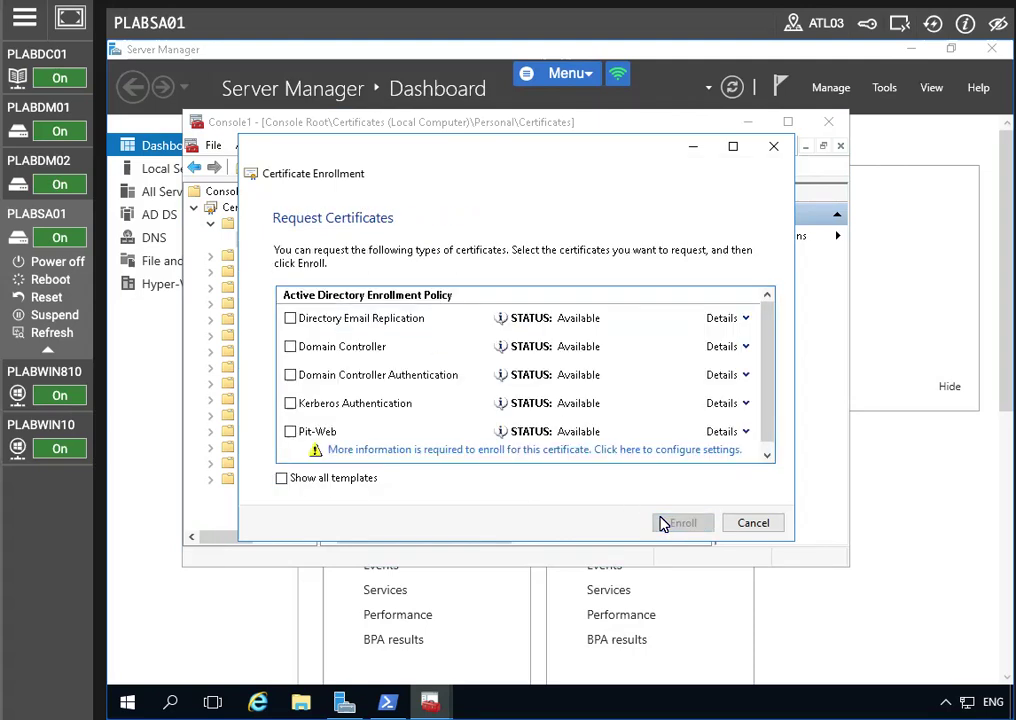
left_click(290, 431)
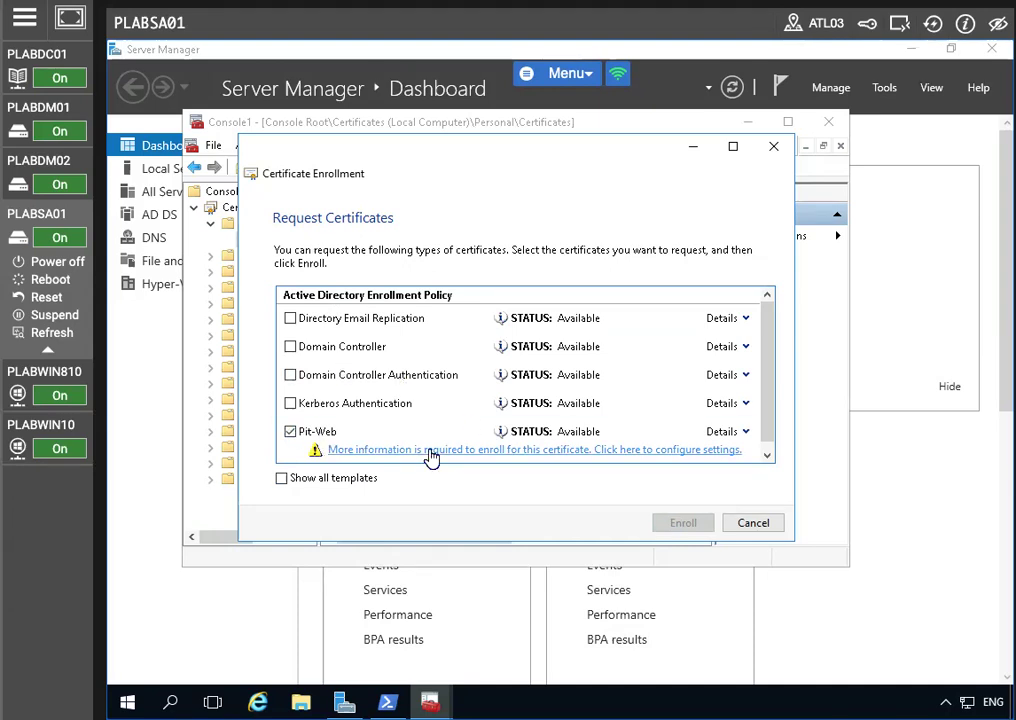
left_click(331, 450)
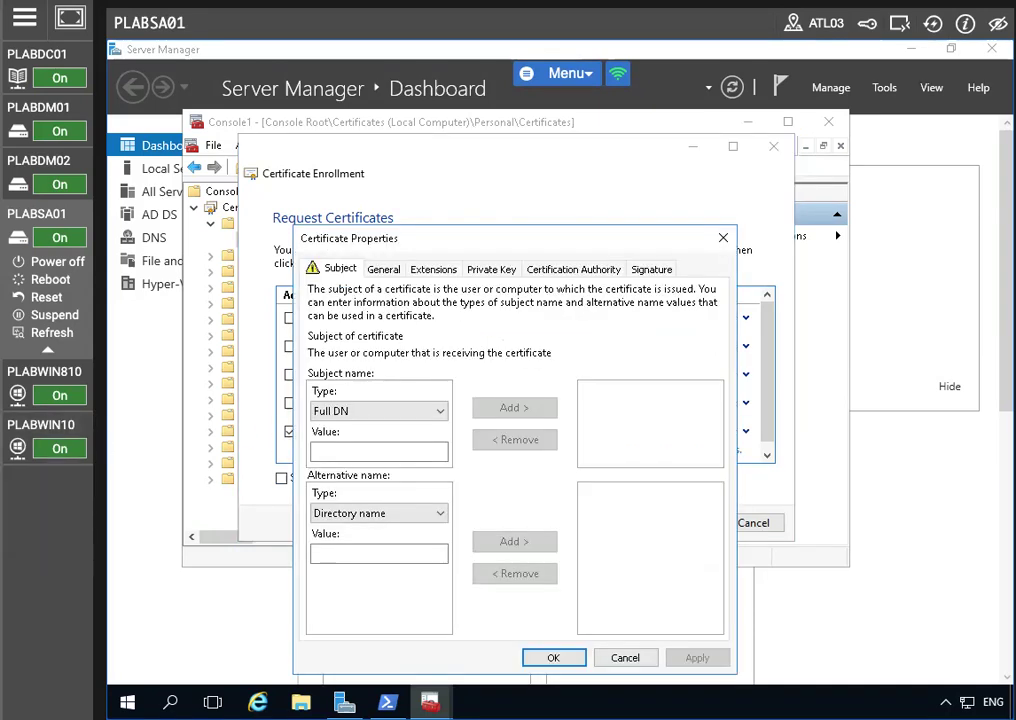
Step: Add Common name plabsa01.practice.co.uk to the Pit-Web request's subject
left_click(347, 420)
left_click(350, 443)
left_click(347, 449)
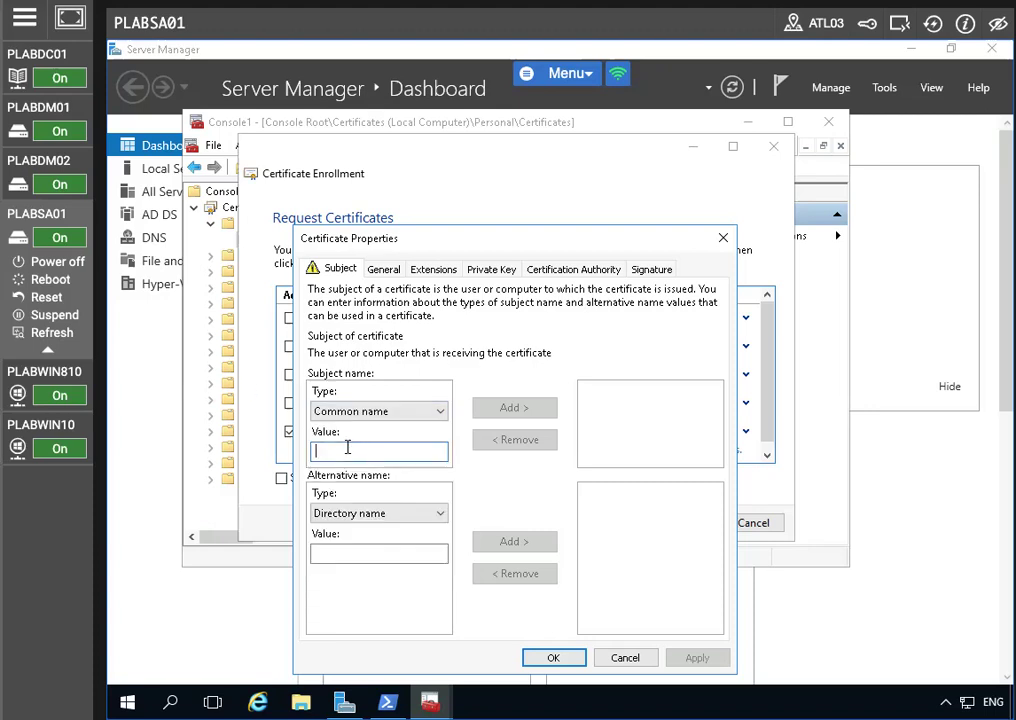
type("plabs")
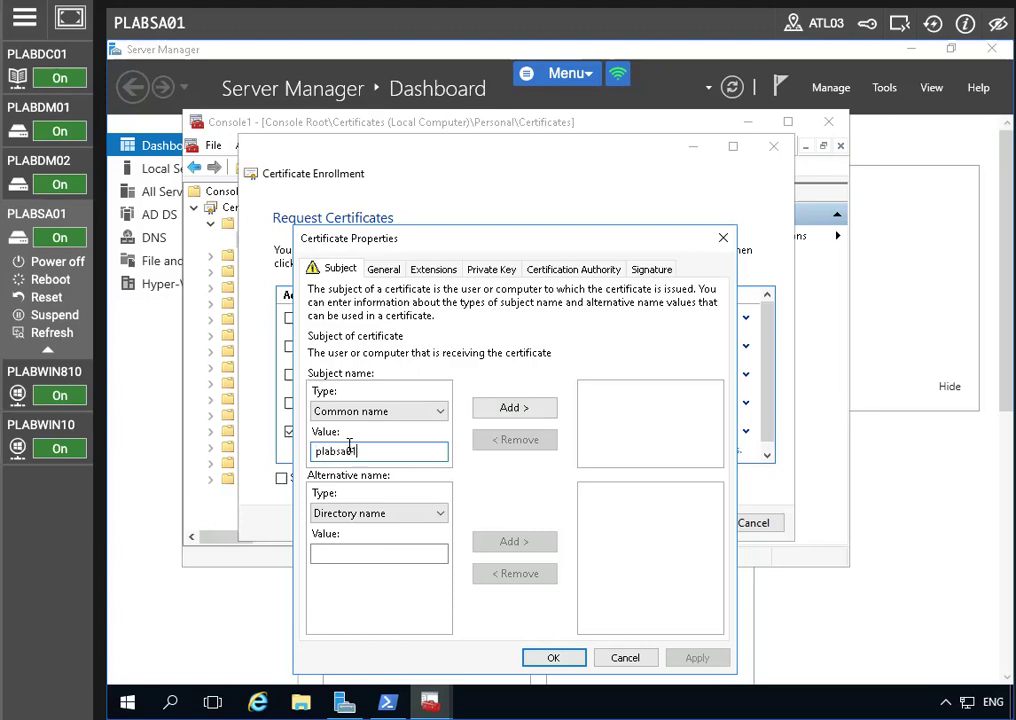
type("a01.practice.co.uk")
left_click(499, 411)
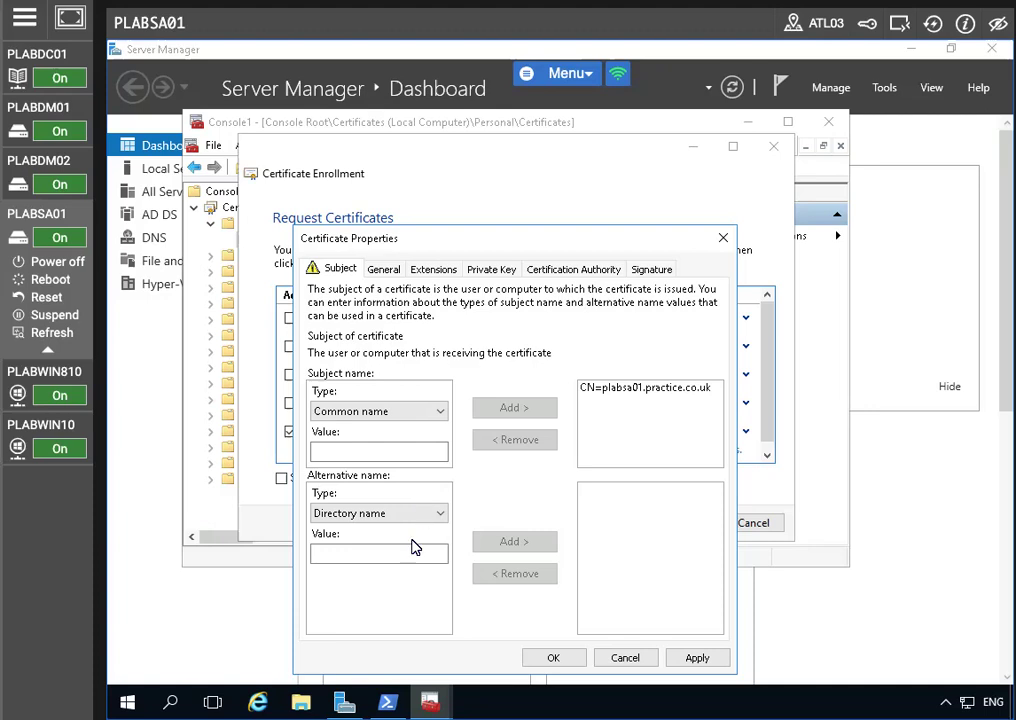
Step: Add DNS alternative names adfs.practiceit.co.uk and certauth.adfs.practiceit.co.uk
left_click(379, 516)
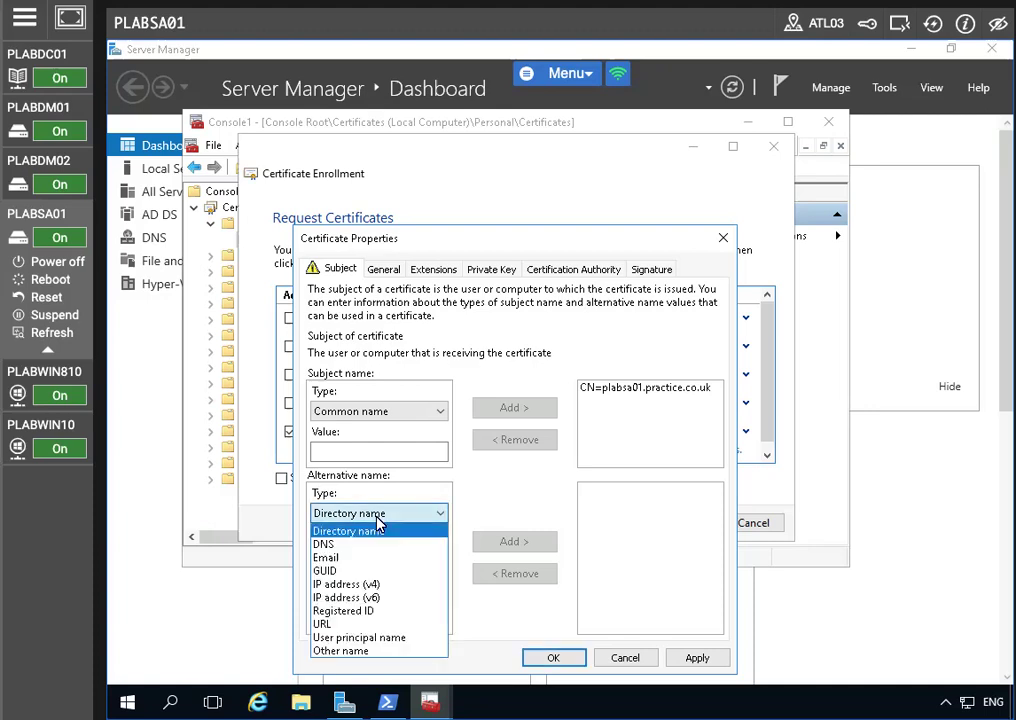
left_click(329, 545)
left_click(332, 551)
type("adfs.practice")
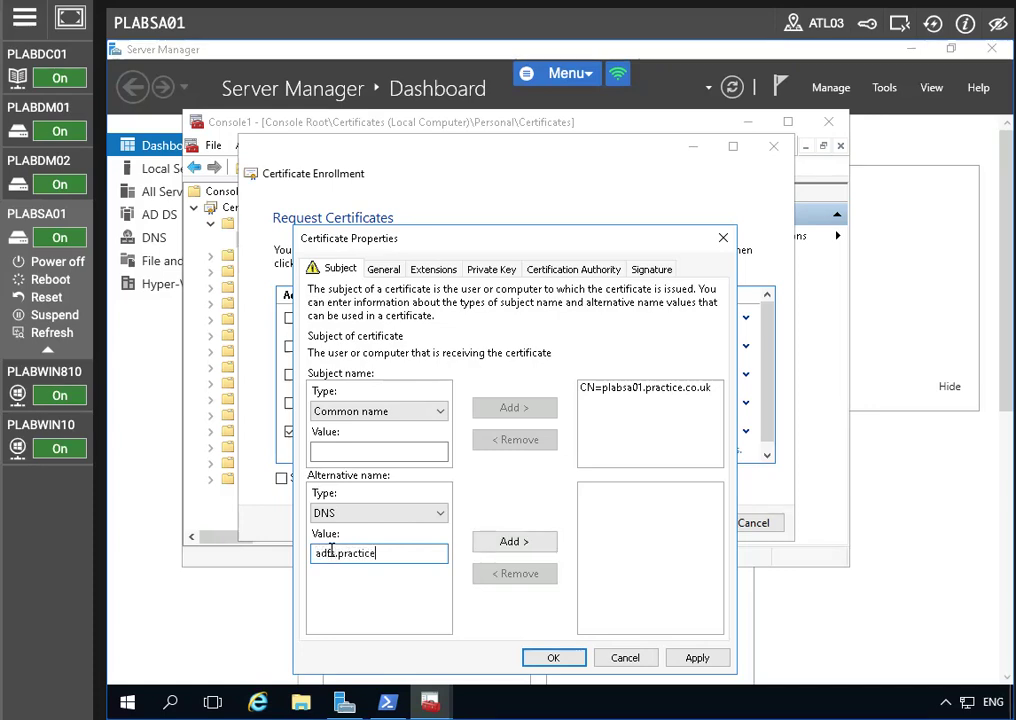
type("it.co.uk")
left_click(520, 543)
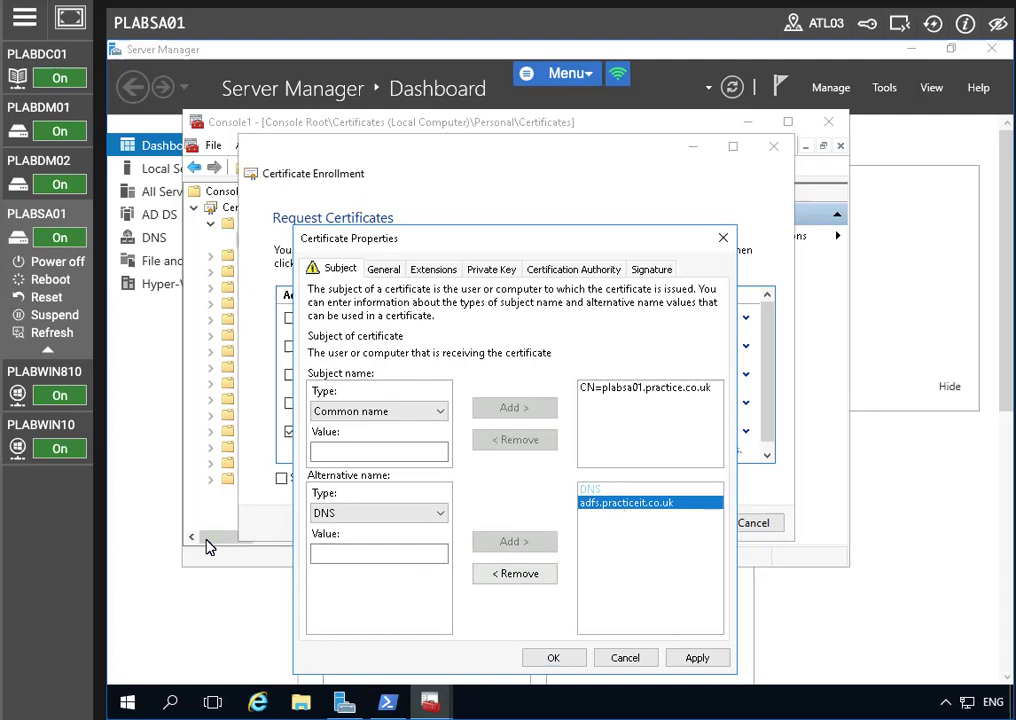
left_click(318, 552)
type("cert")
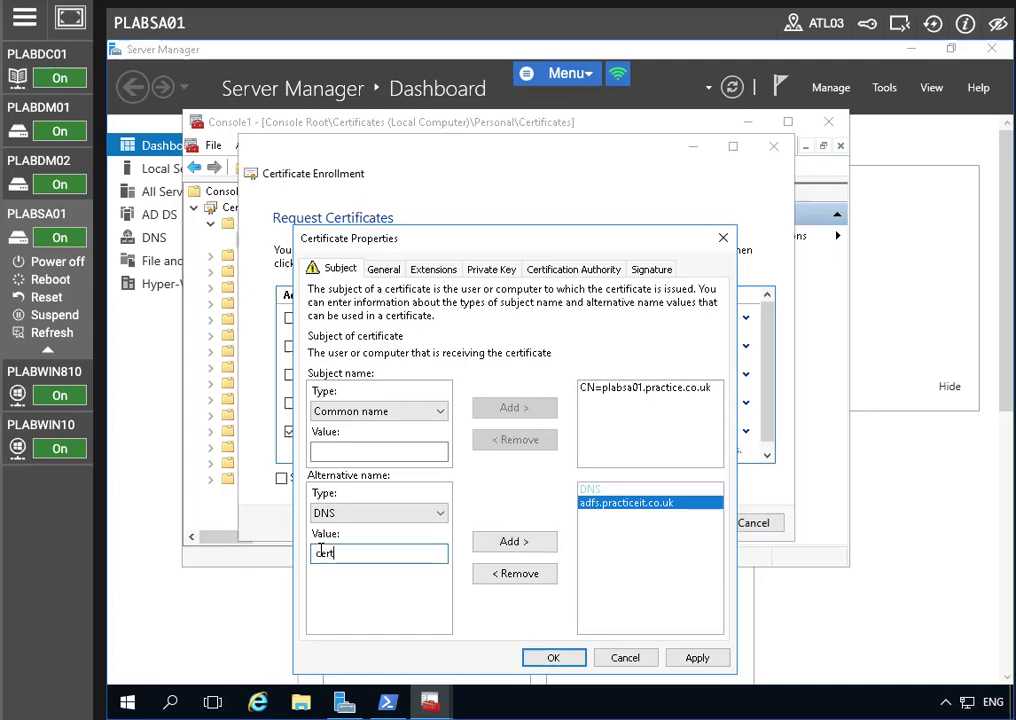
type("auth.adfs.practiceit")
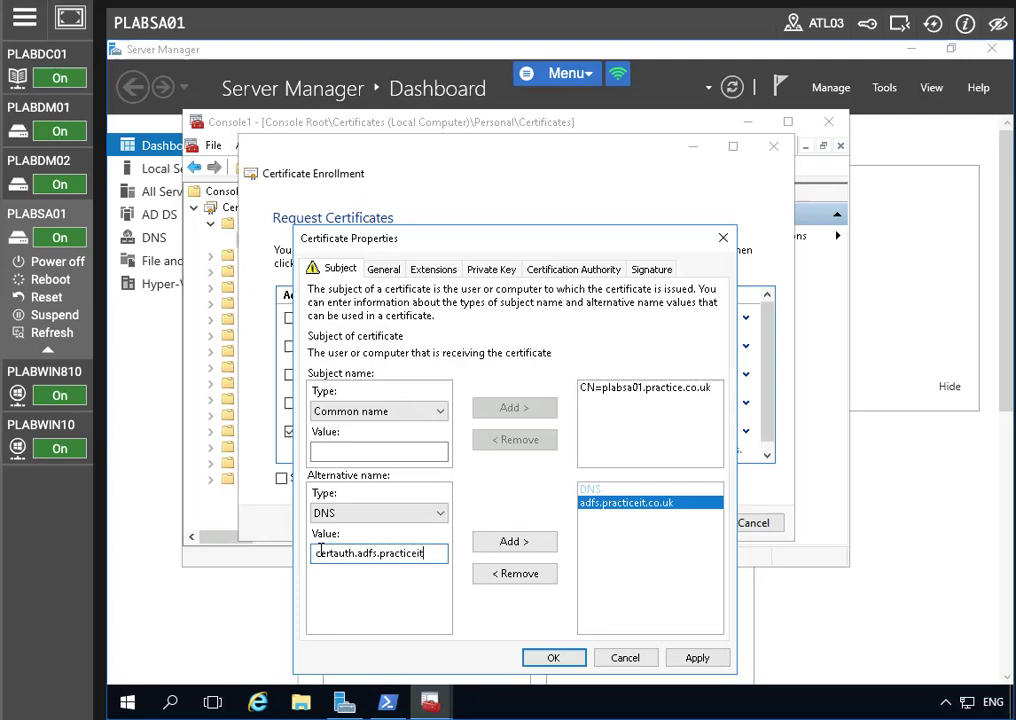
type(".co.uk")
left_click(515, 541)
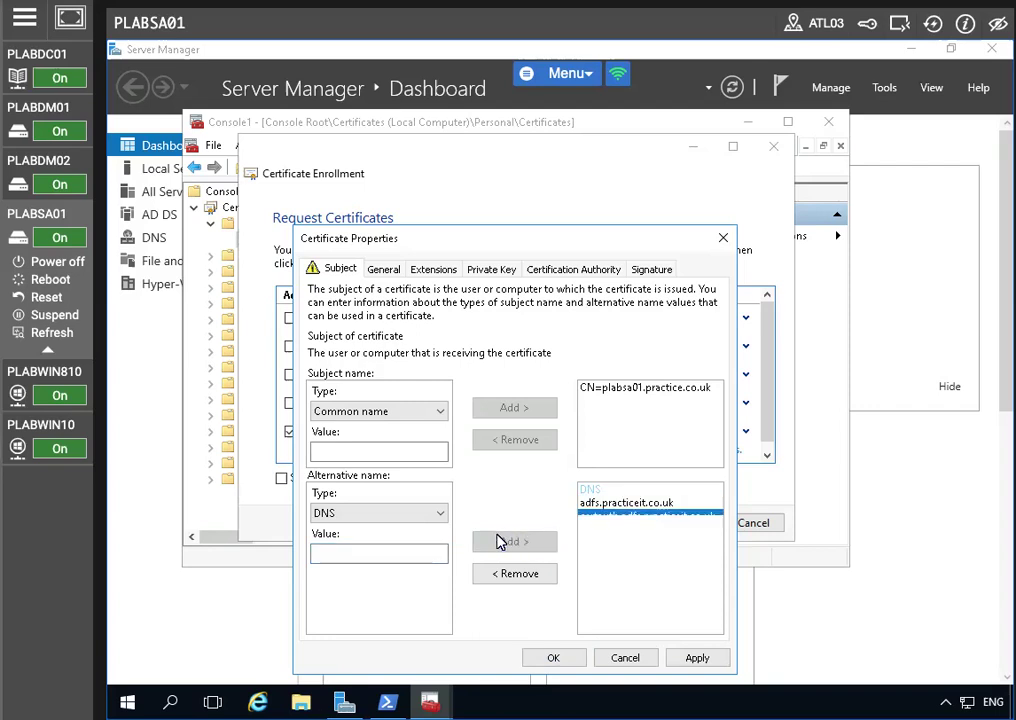
Step: Add DNS name enterpriseregistration.practiceit.co.uk and apply the certificate properties
left_click(345, 553)
type("enterproseregistration")
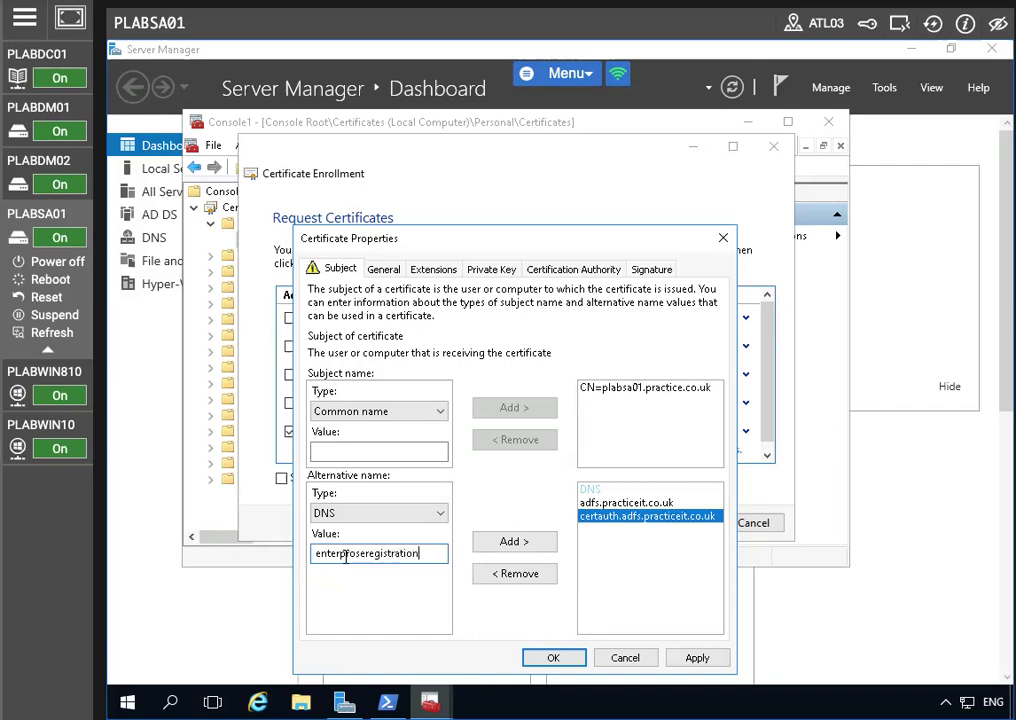
left_click(358, 553)
key("BackSpace")
key("BackSpace")
type("istration.practice")
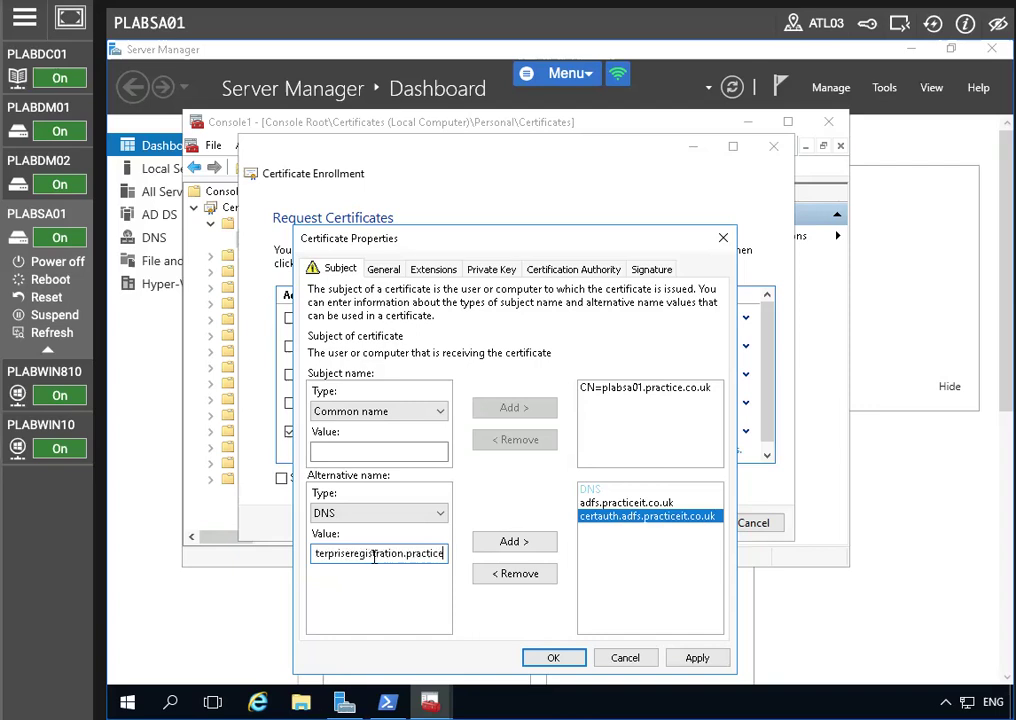
type("it.co.u")
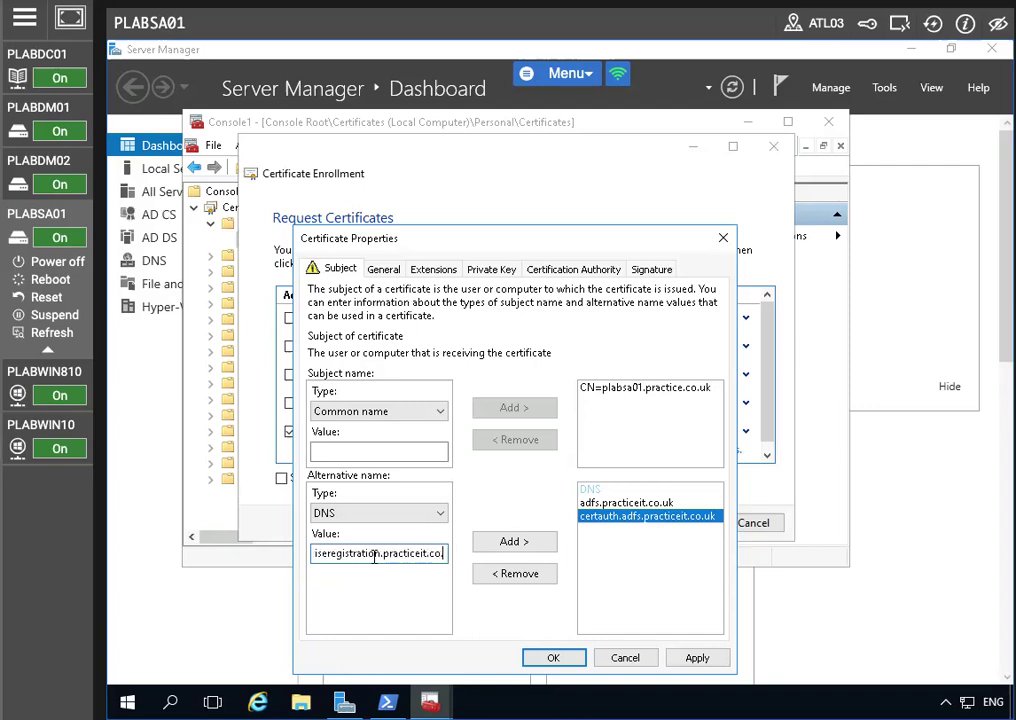
type("k")
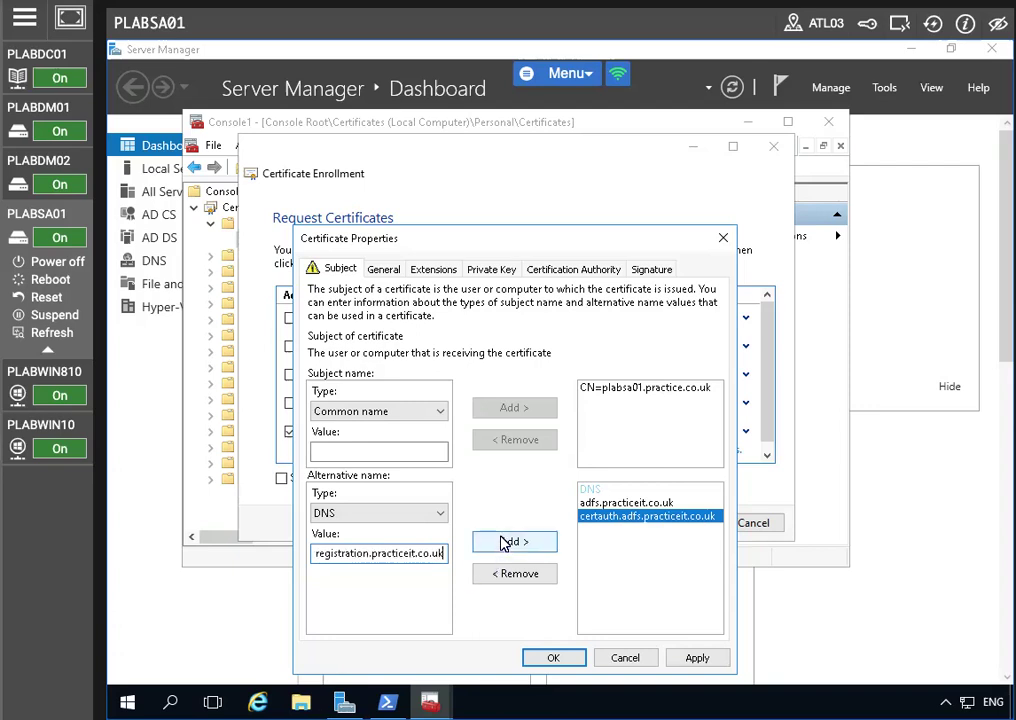
left_click(506, 542)
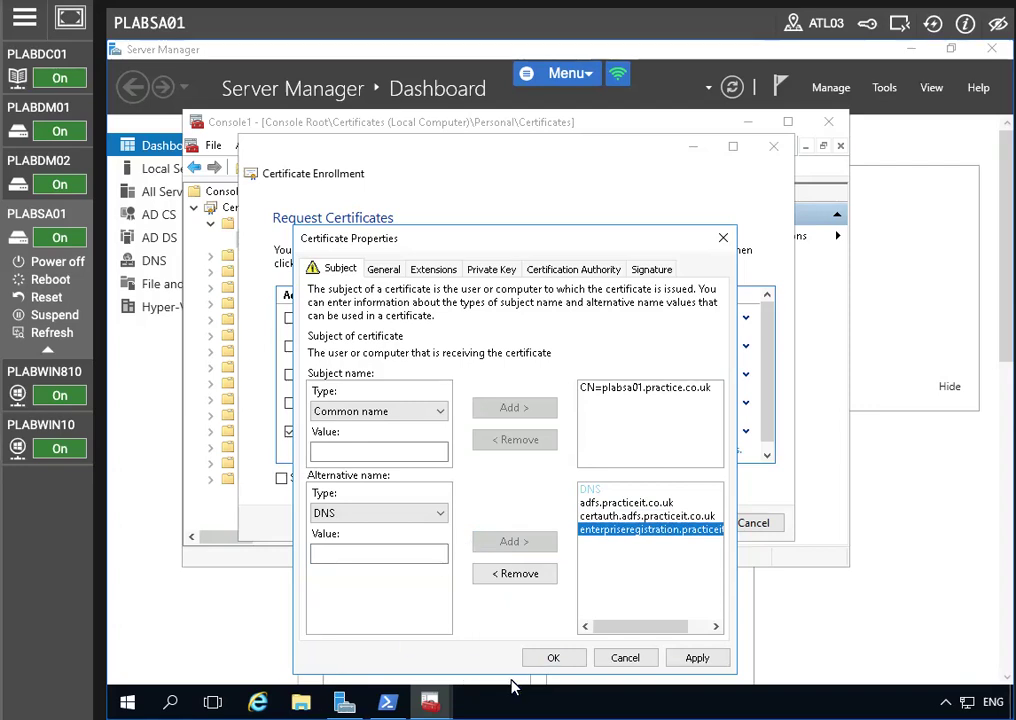
left_click(688, 660)
Step: Enroll the Pit-Web certificate, finish the wizard, and switch to the PLABDC01 machine
key("Return")
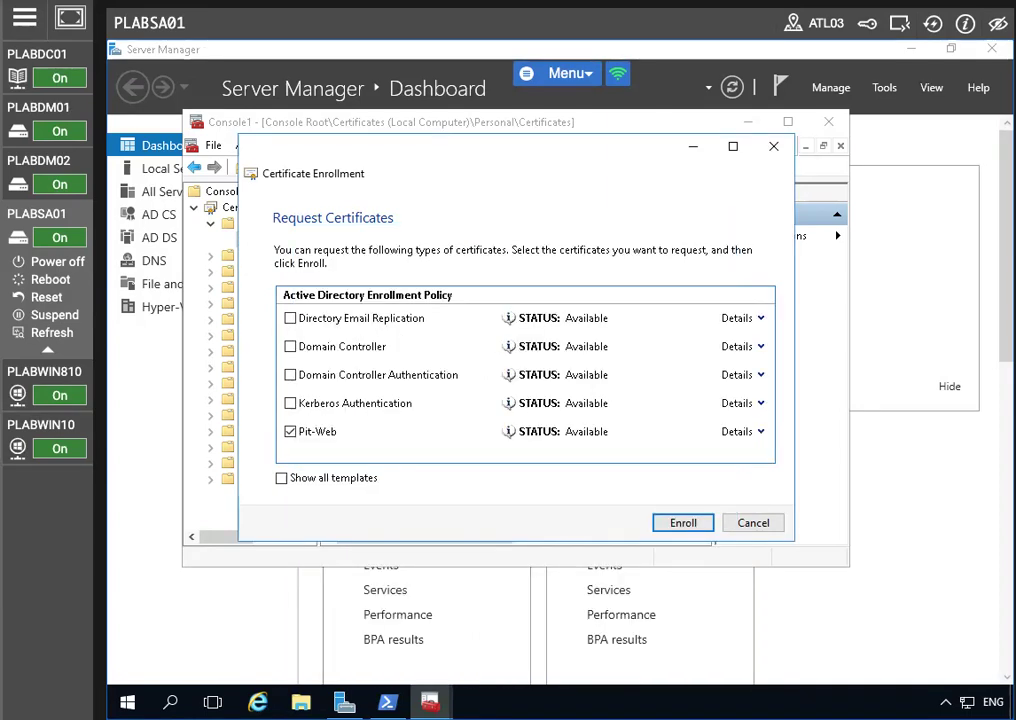
left_click(655, 525)
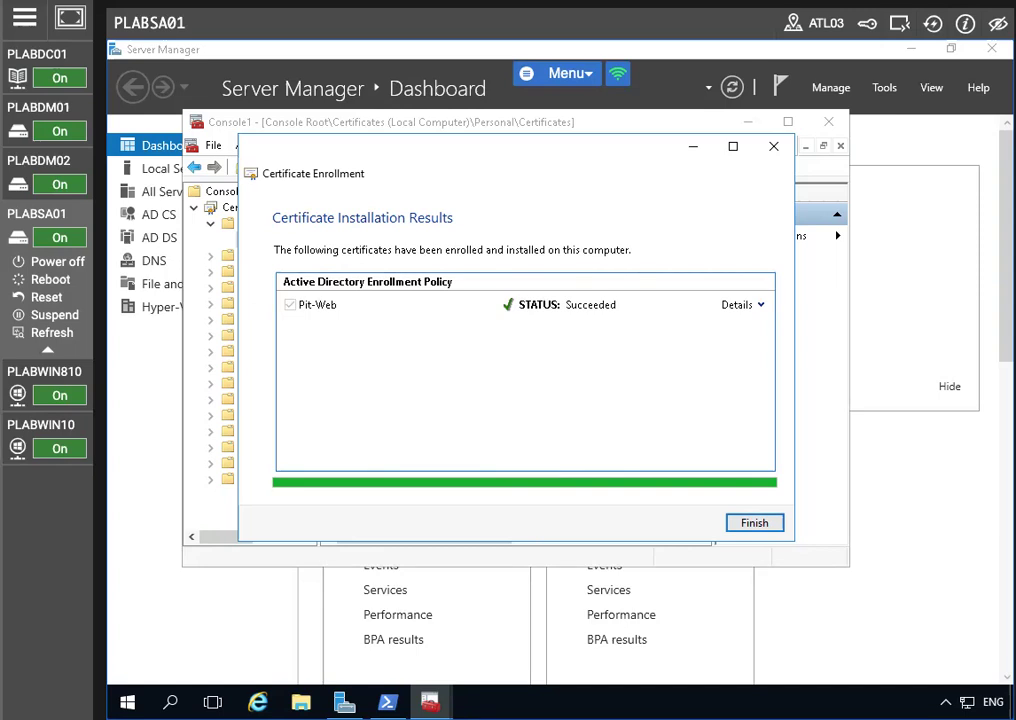
left_click(760, 525)
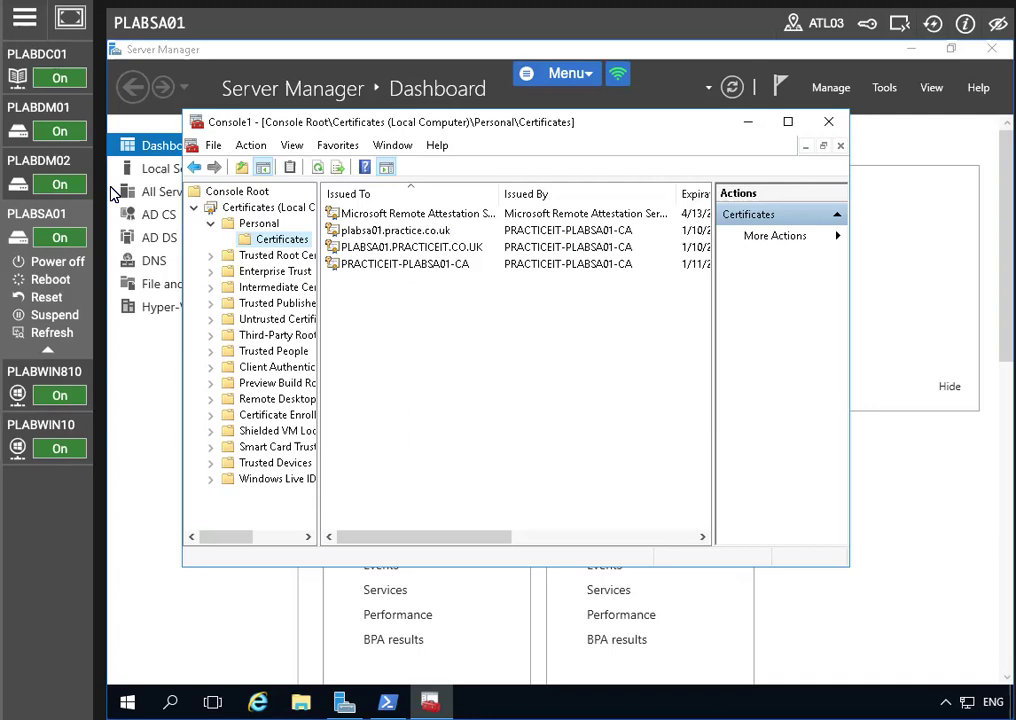
left_click(58, 60)
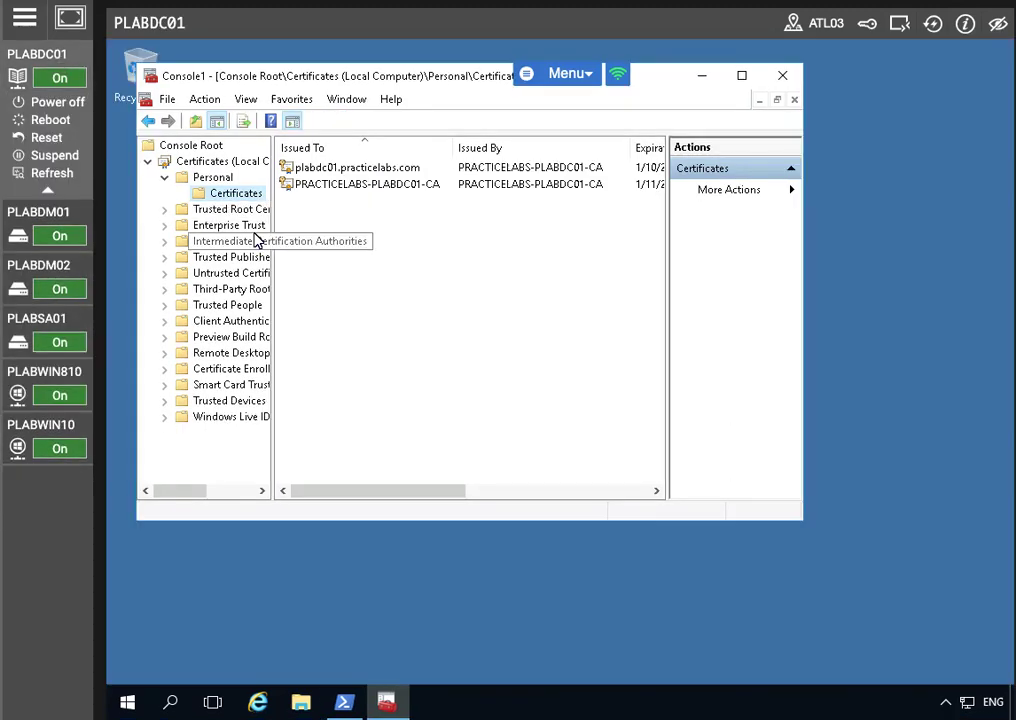
Step: Launch Group Policy Management from Server Manager's Tools menu on PLABDC01
left_click(344, 702)
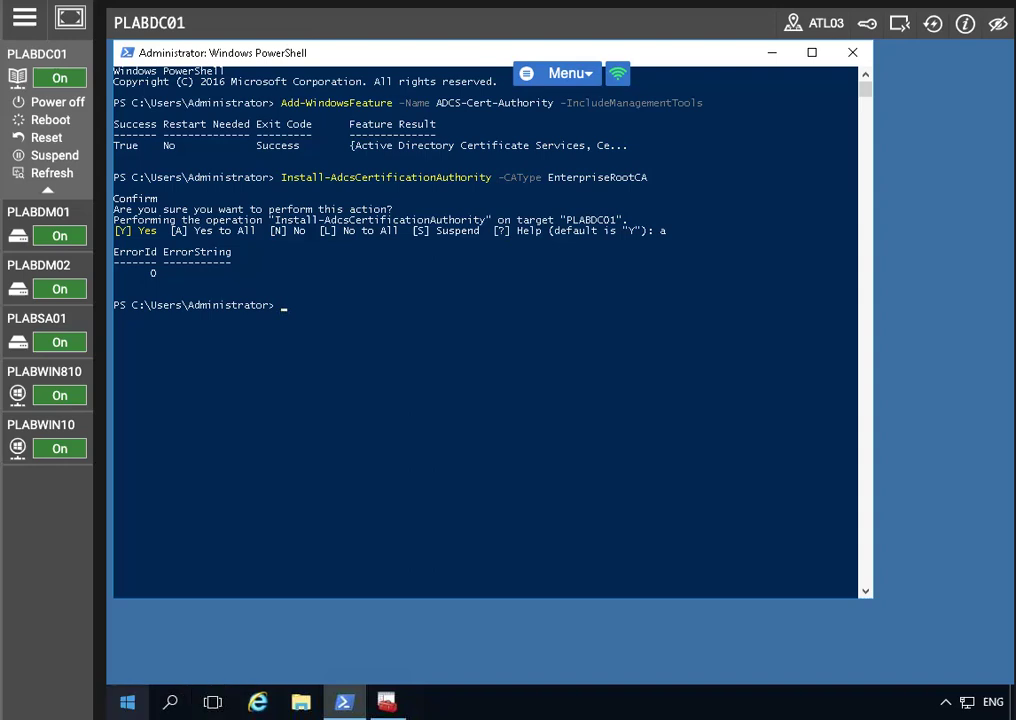
left_click(127, 702)
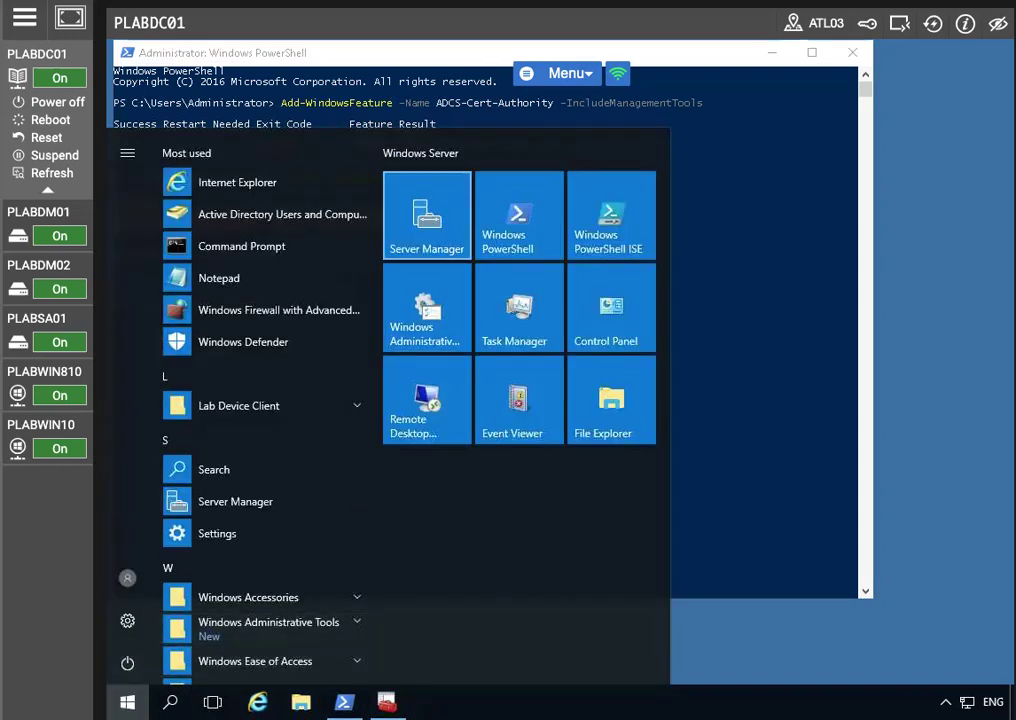
left_click(447, 234)
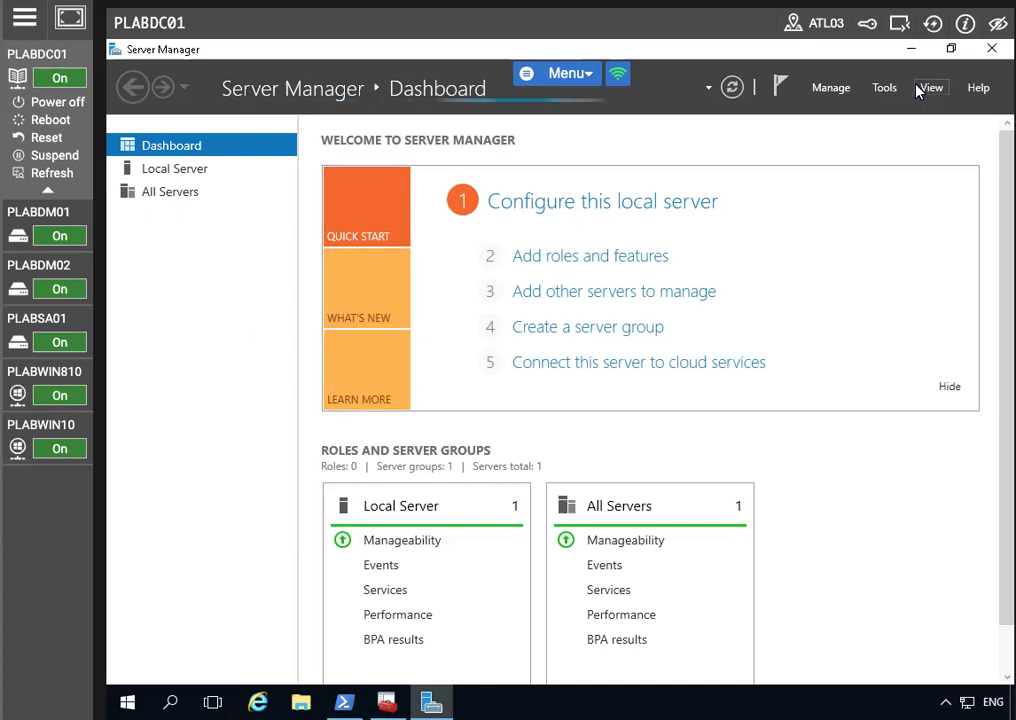
left_click(882, 87)
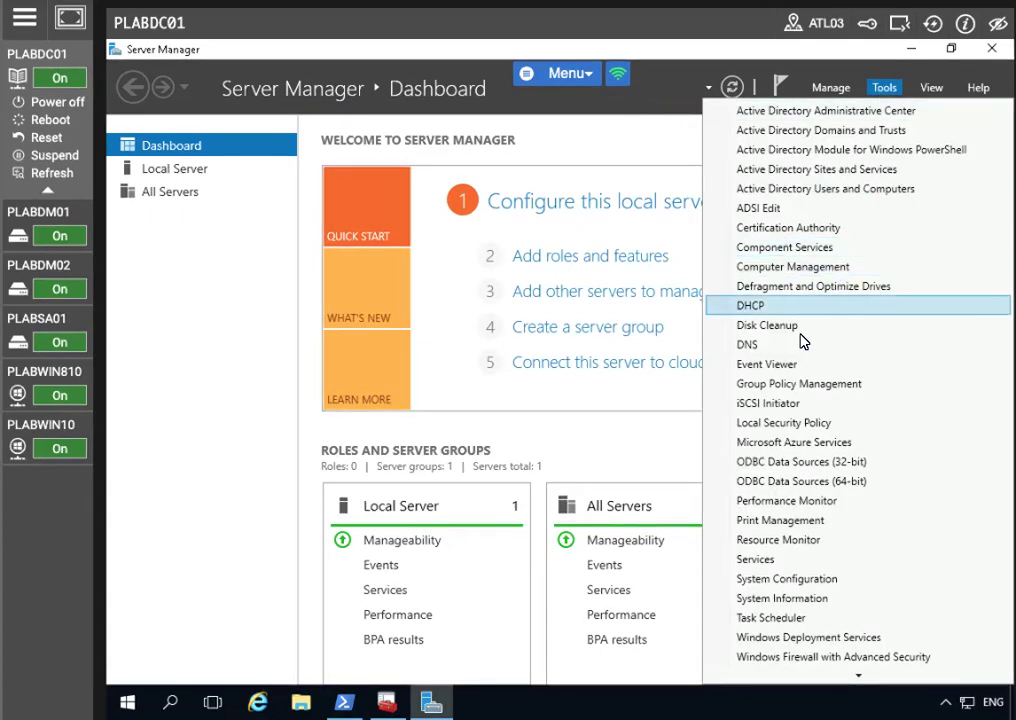
left_click(805, 386)
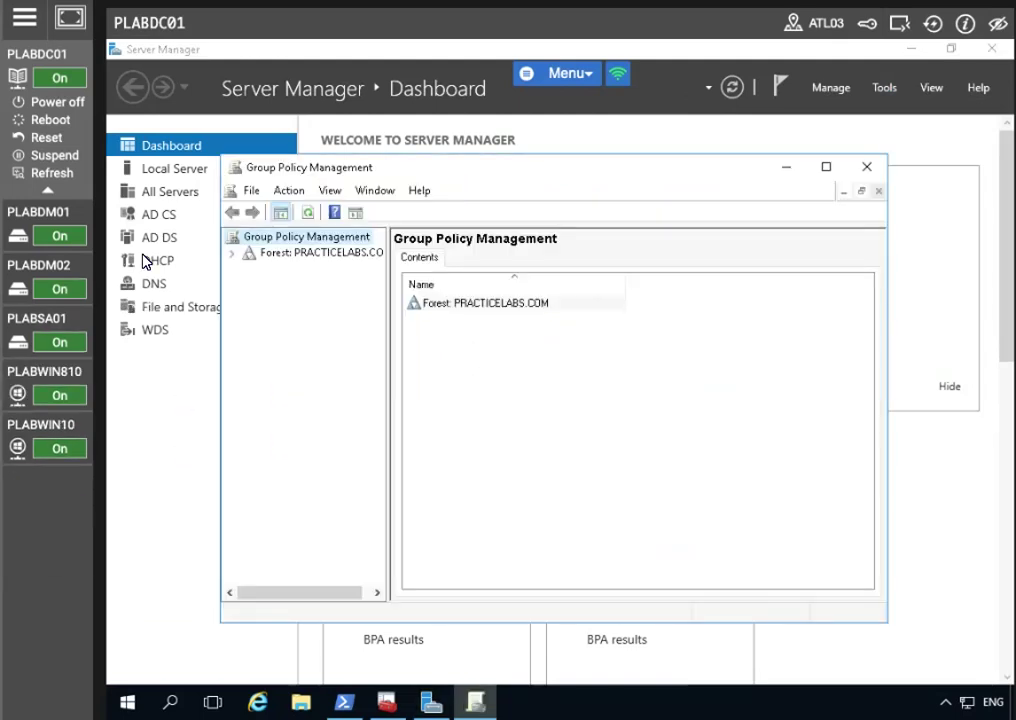
Step: Expand the PRACTICELABS.COM forest's domain and select Default Domain Policy, dismissing the link warning
left_click(232, 253)
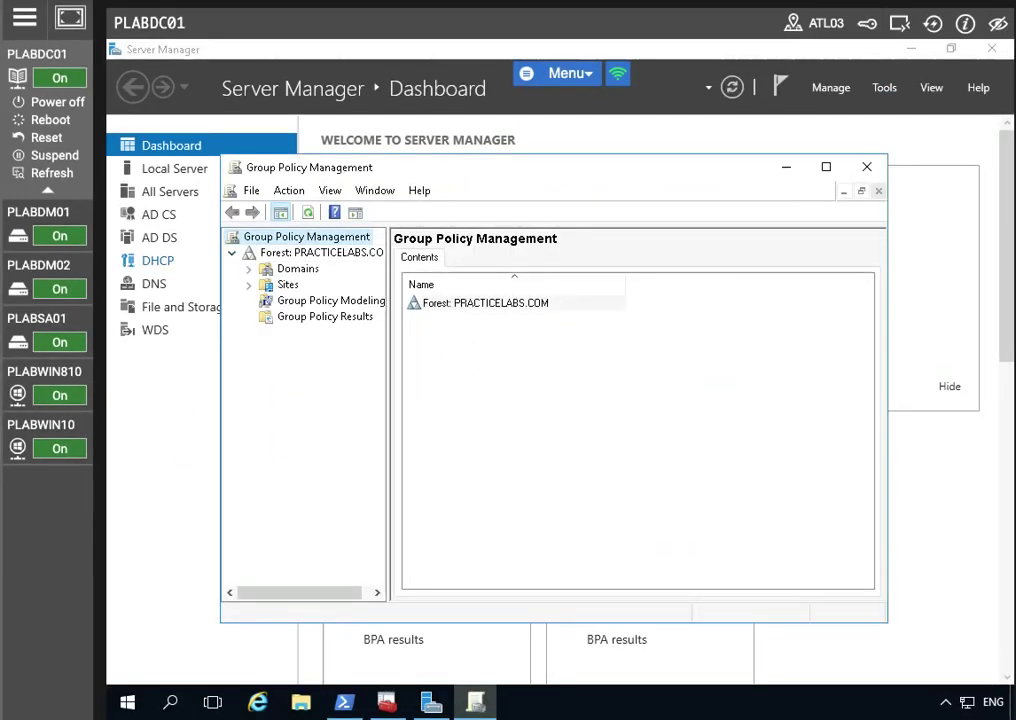
left_click(249, 270)
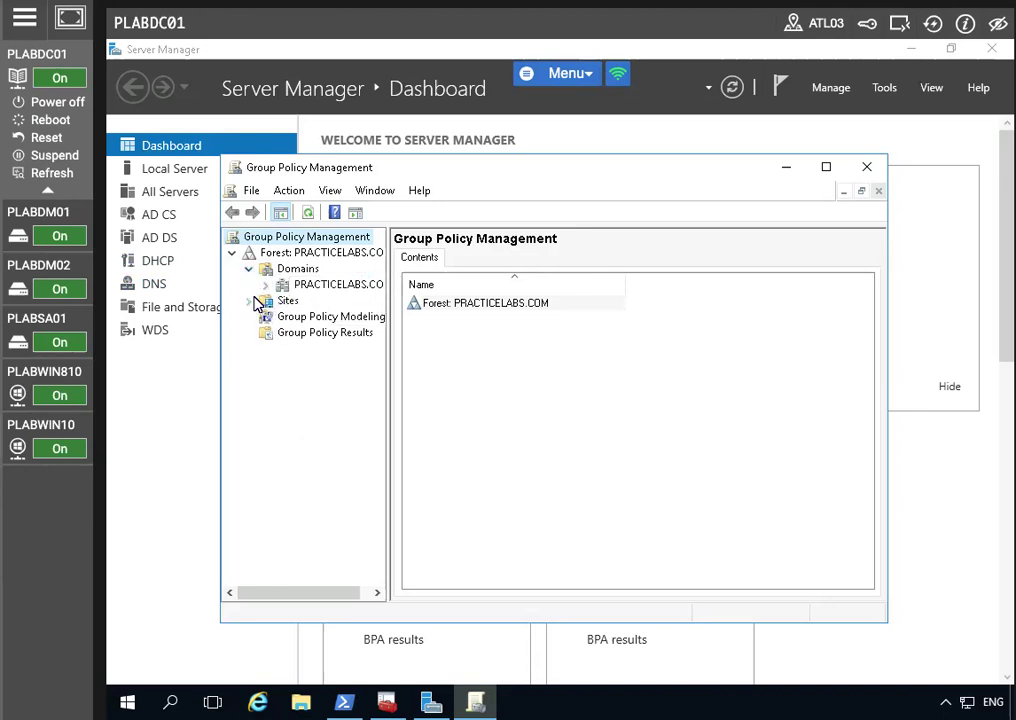
left_click(265, 285)
left_click(344, 304)
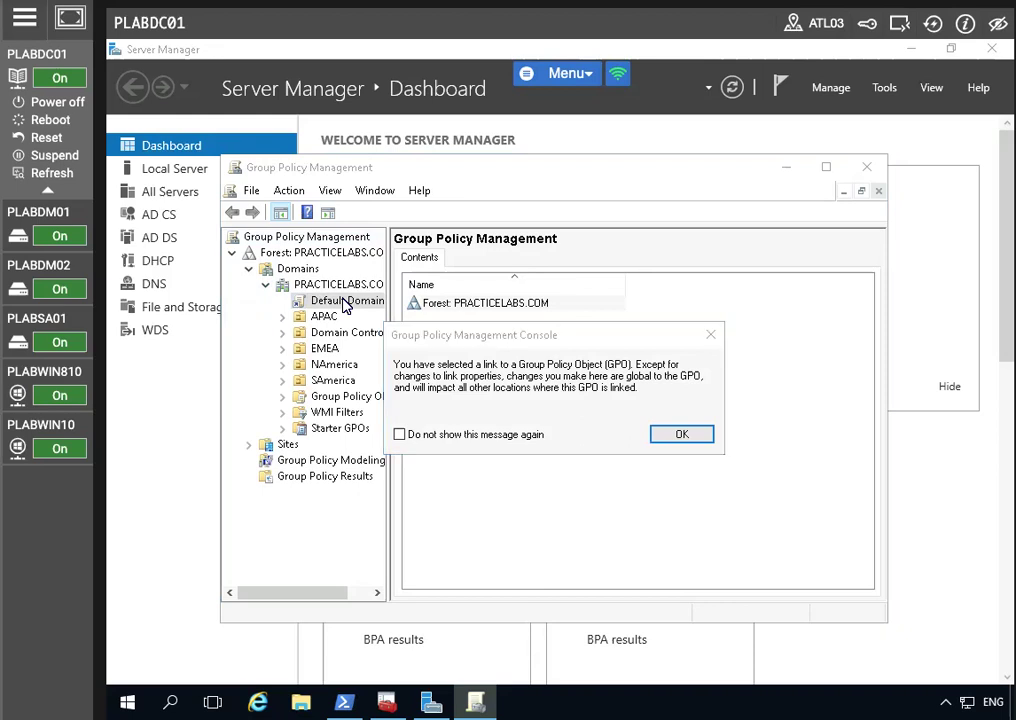
left_click(670, 433)
Step: Edit Default Domain Policy and expand Security Settings > Public Key Policies to Trusted Root Certification Authorities
right_click(340, 303)
left_click(463, 314)
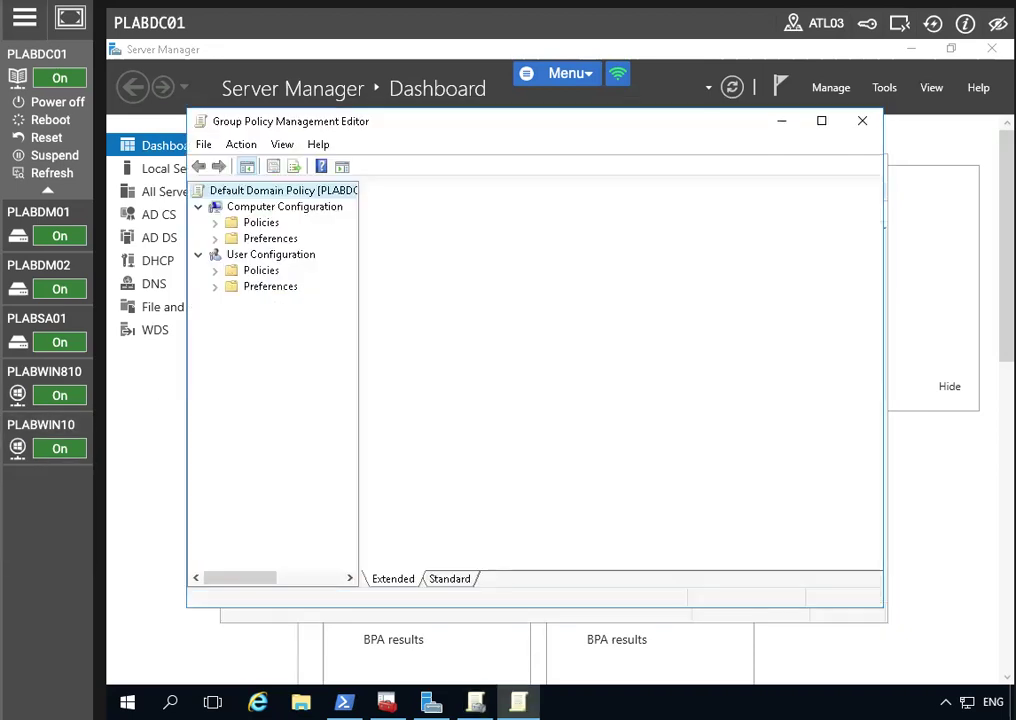
left_click(216, 223)
left_click(233, 255)
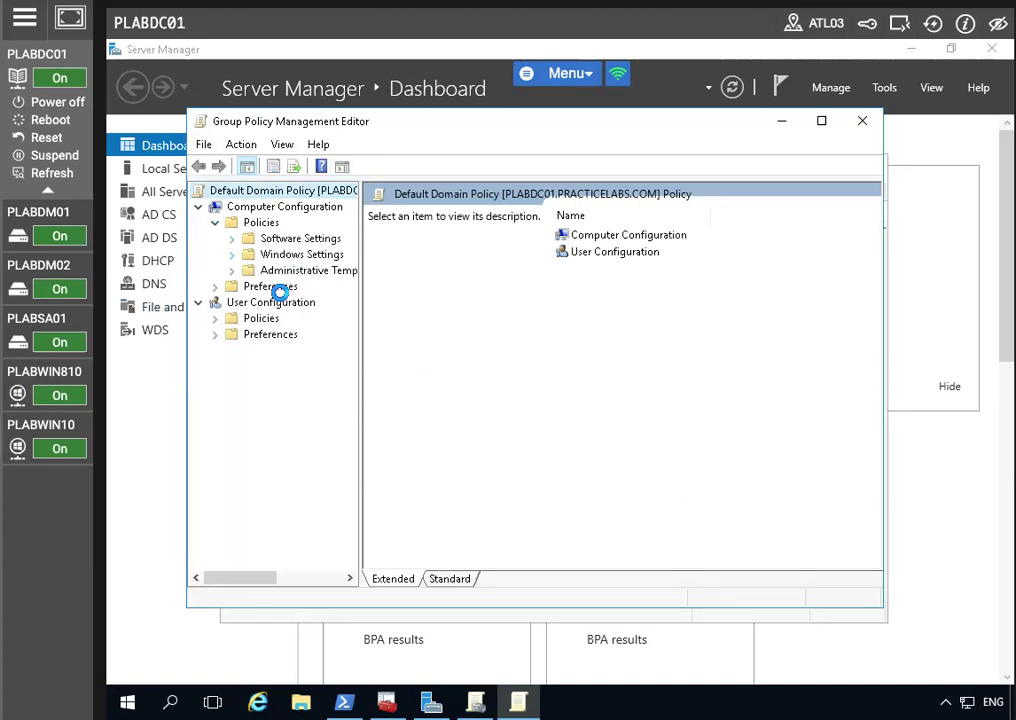
left_click(249, 317)
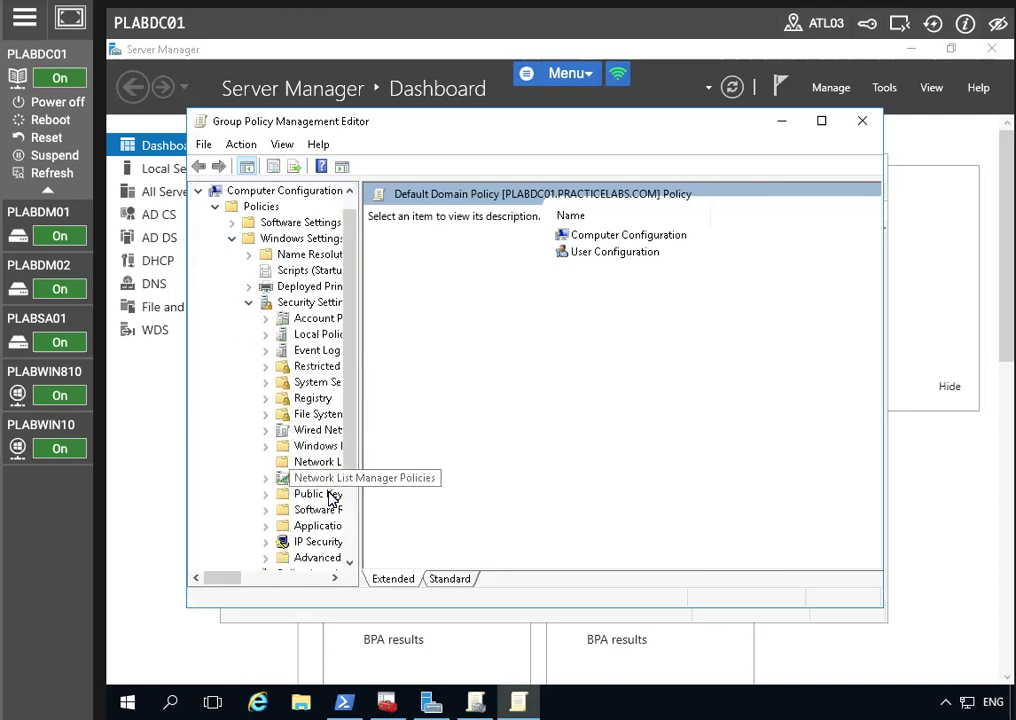
left_click(266, 496)
left_click(266, 495)
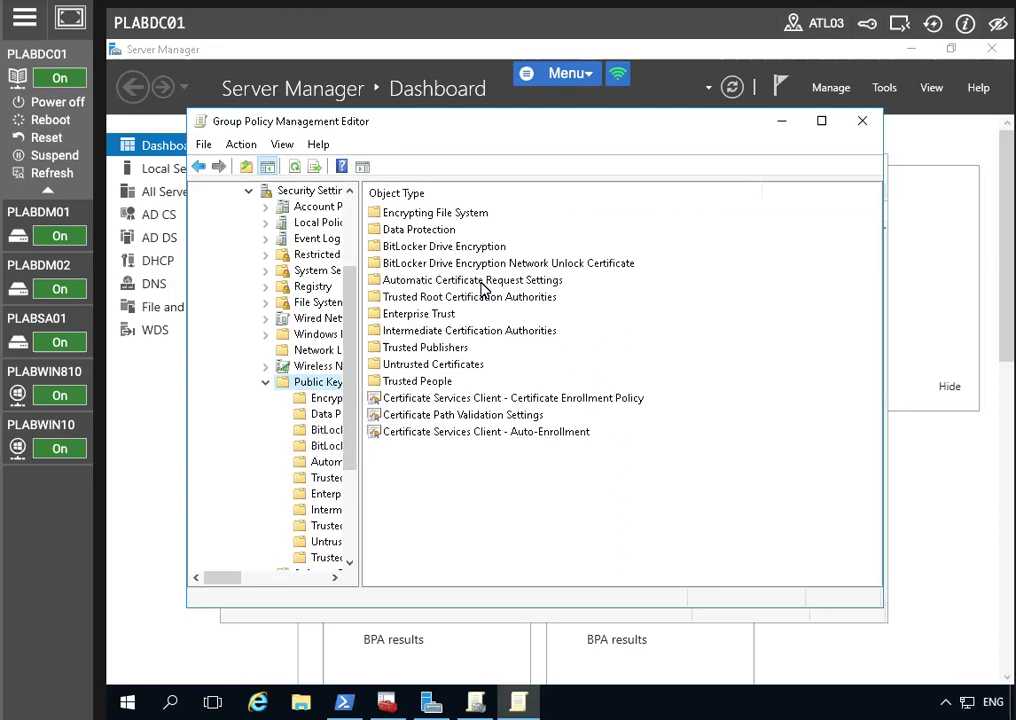
left_click(422, 298)
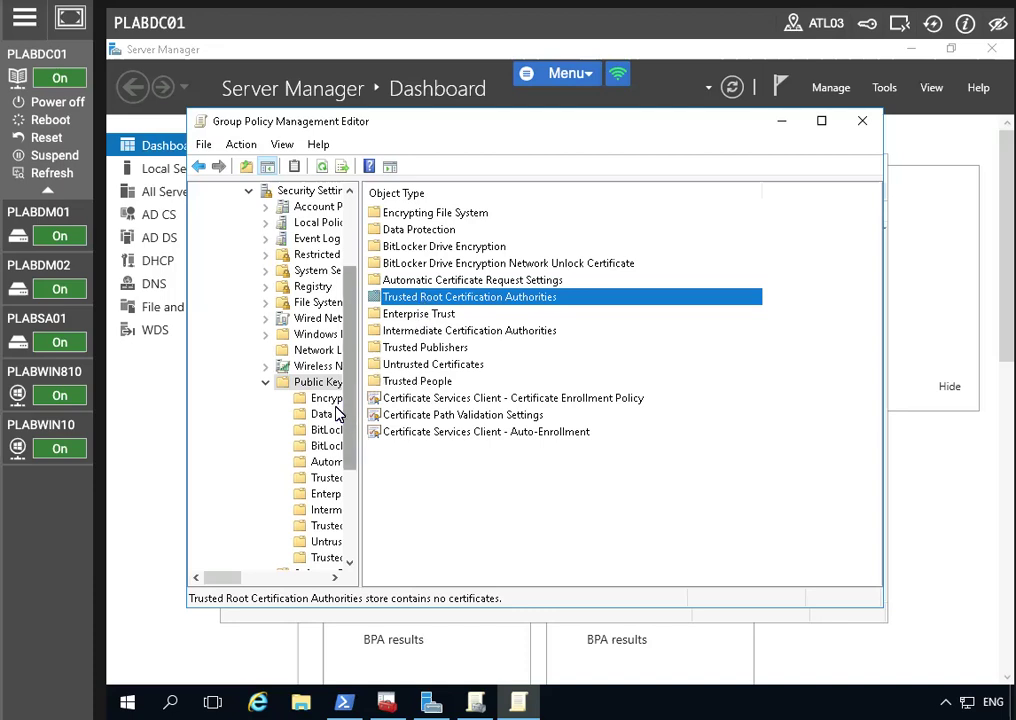
Step: Import the PRACTICEIT-PLABSA01-CA certificate from the \\plabs share into Trusted Root Certification Authorities, then close the editor
double_click(384, 305)
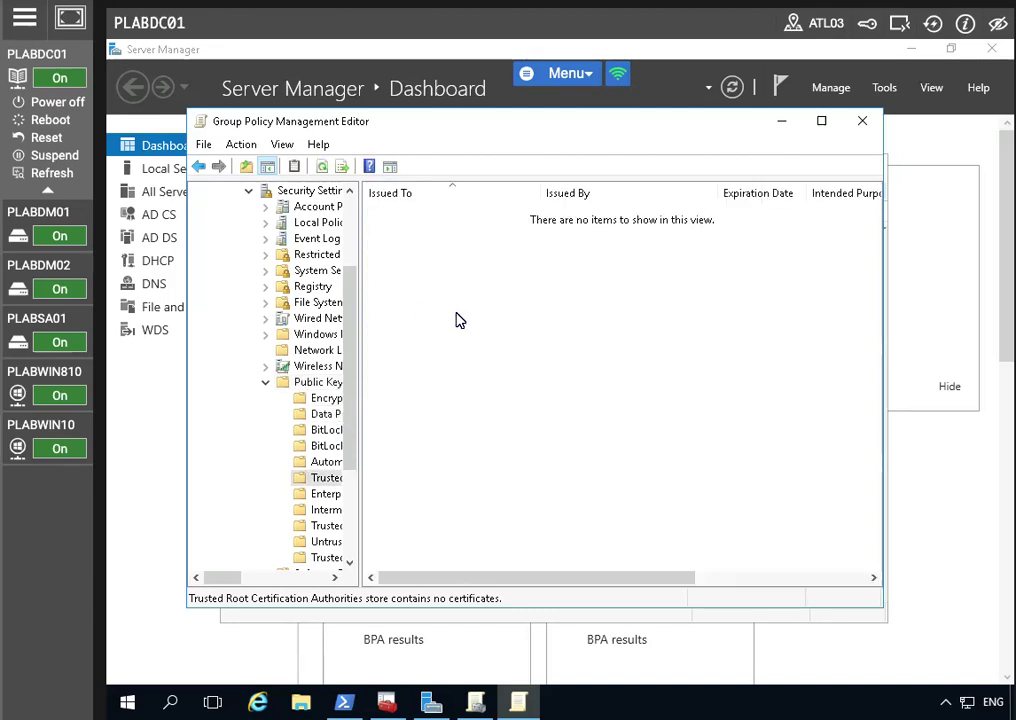
right_click(456, 318)
left_click(576, 332)
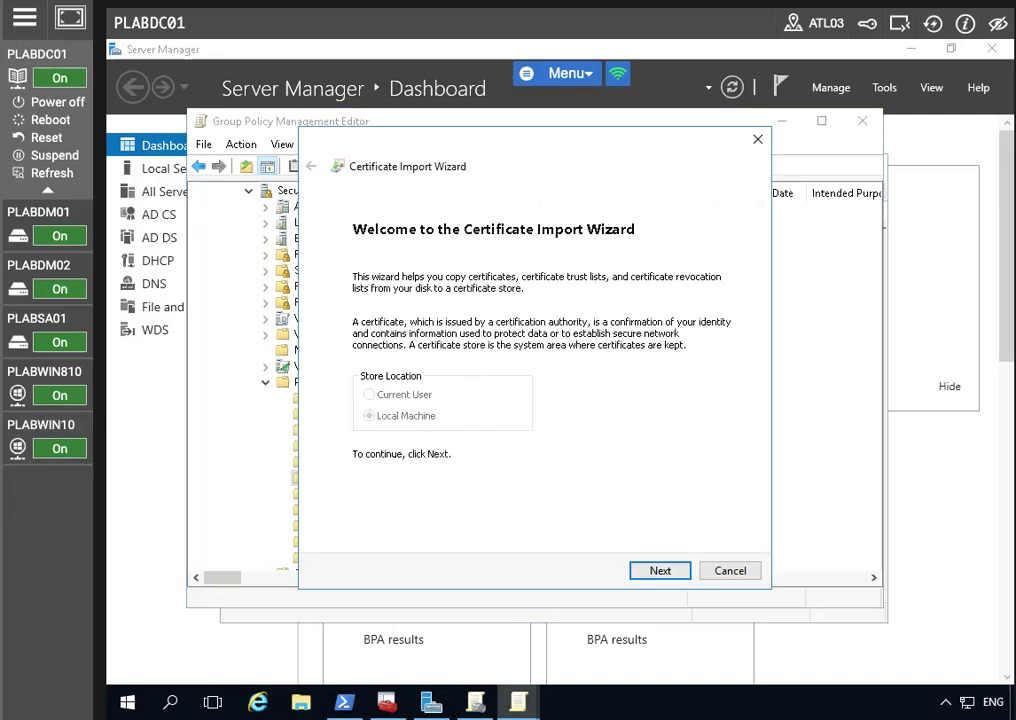
left_click(652, 572)
type("\\\\plabsa01\\c$\\plabsa01.cer")
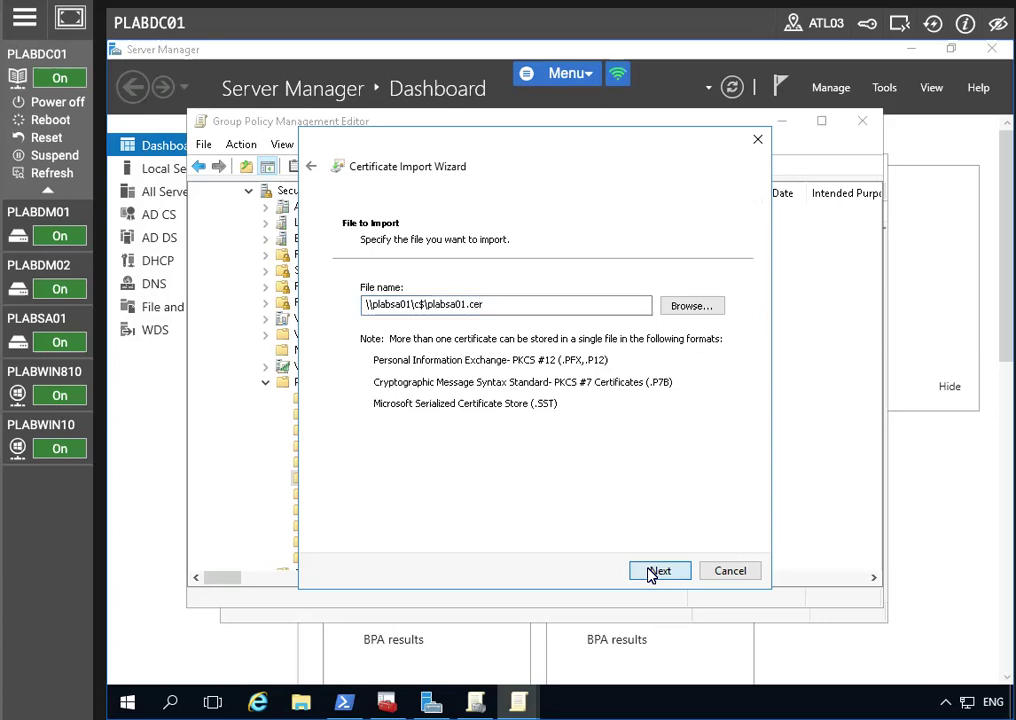
left_click(655, 571)
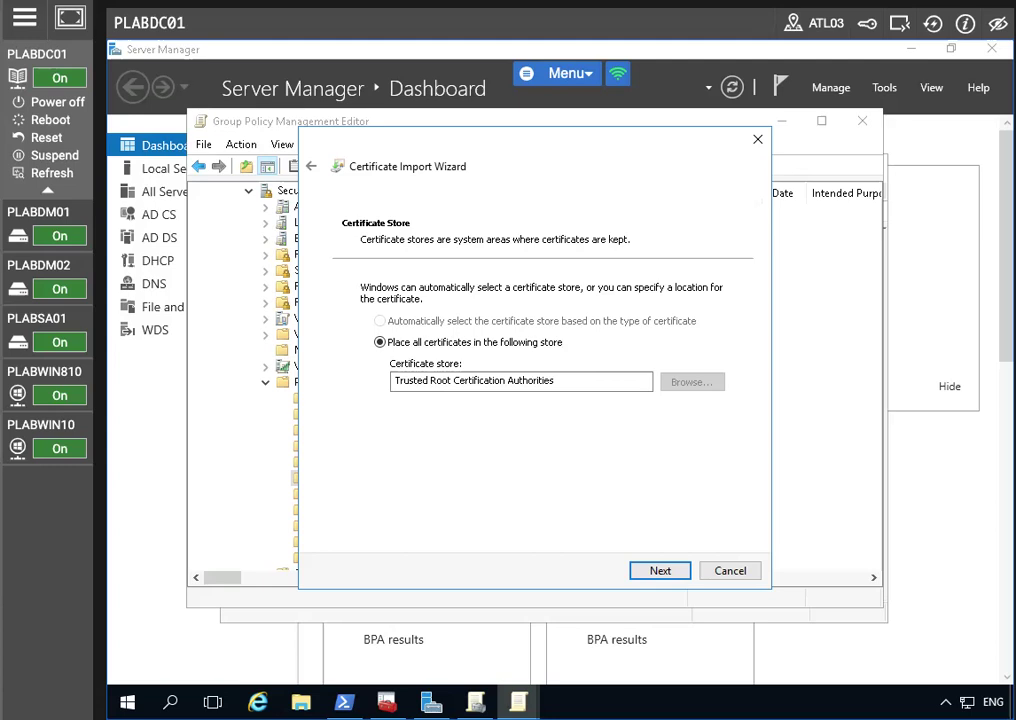
left_click(672, 578)
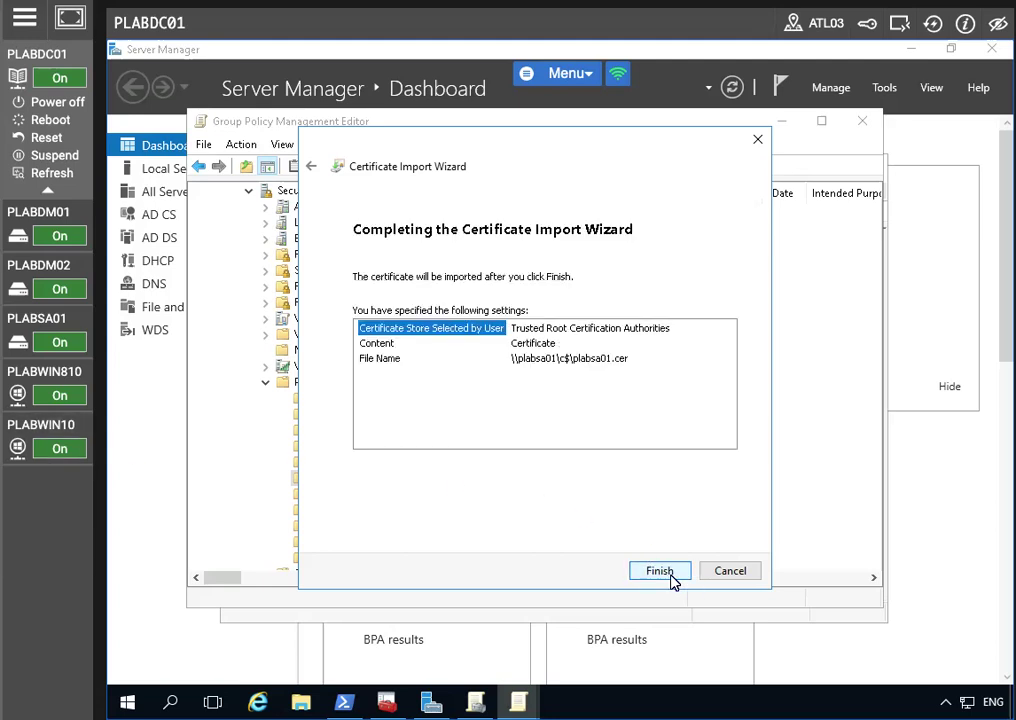
left_click(662, 571)
key("Return")
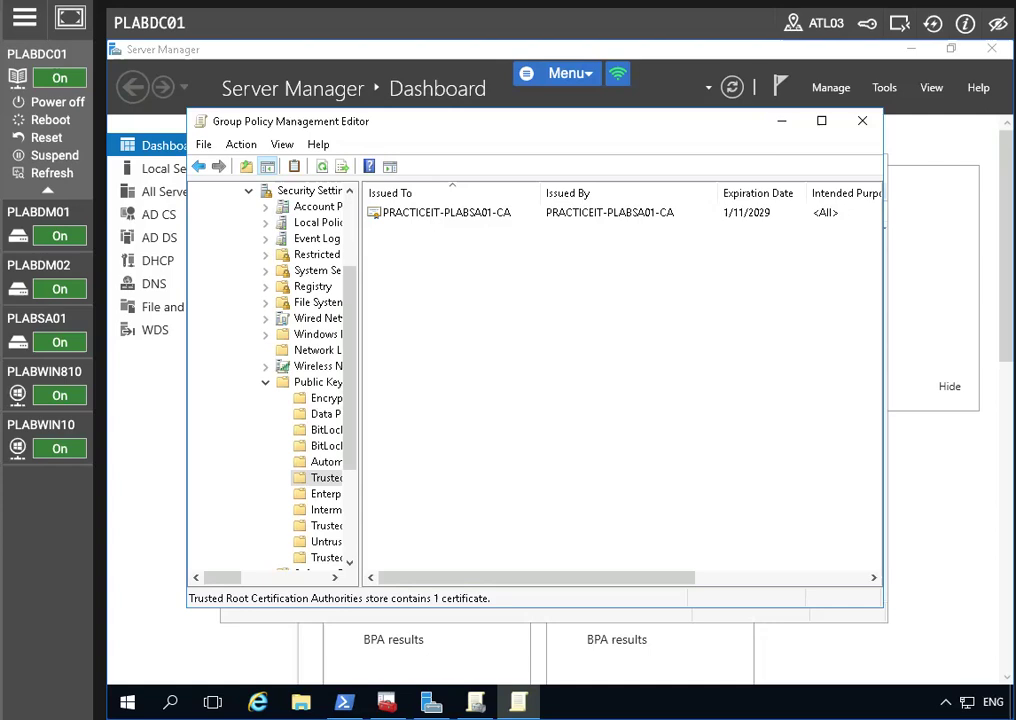
left_click(432, 214)
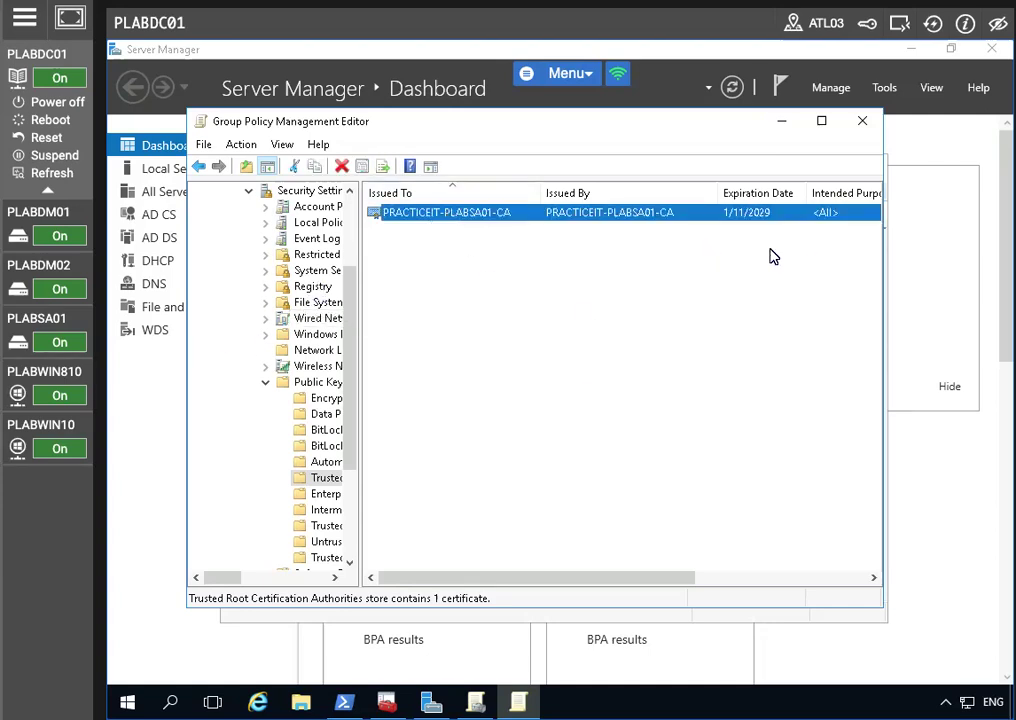
left_click(856, 121)
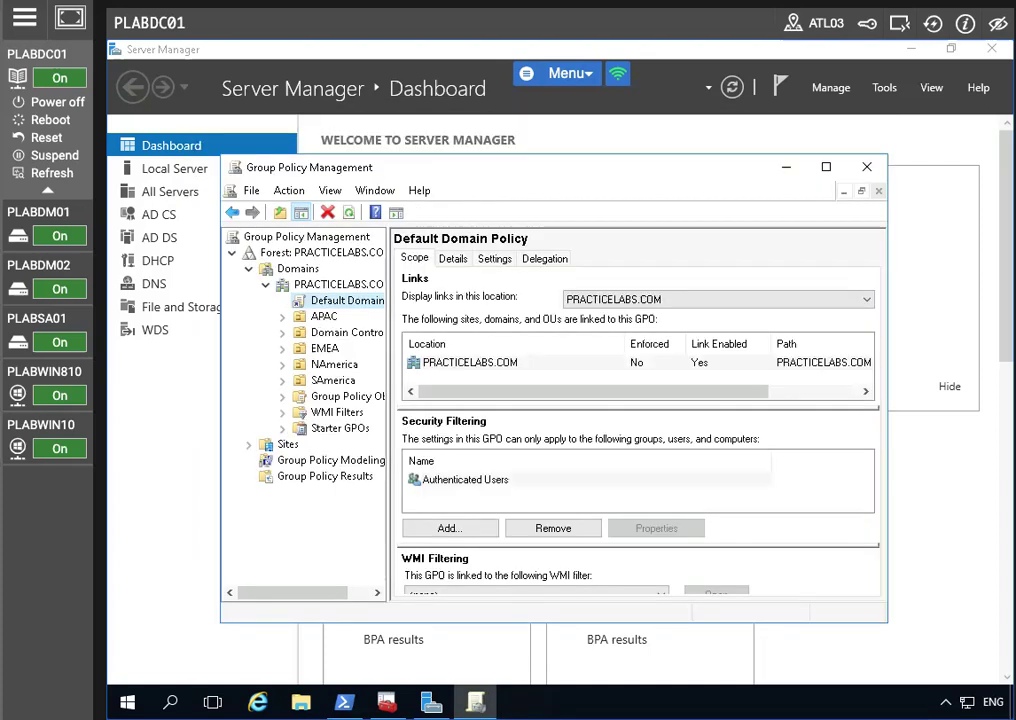
Step: On PLABSA01, close the certificates console and launch Group Policy Management
left_click(42, 324)
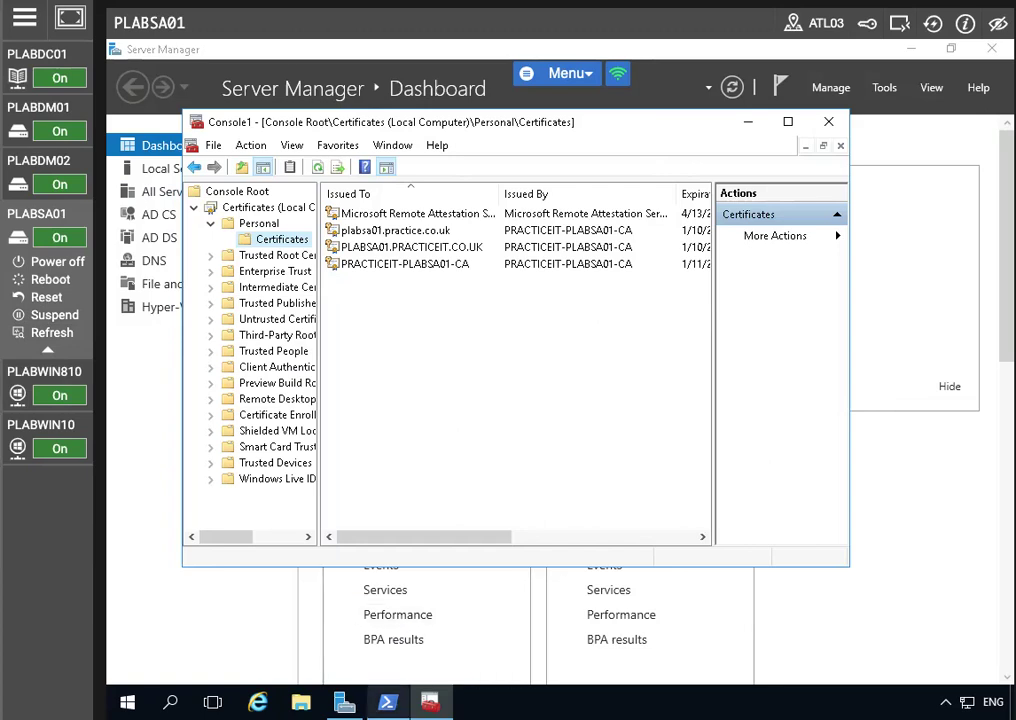
left_click(344, 702)
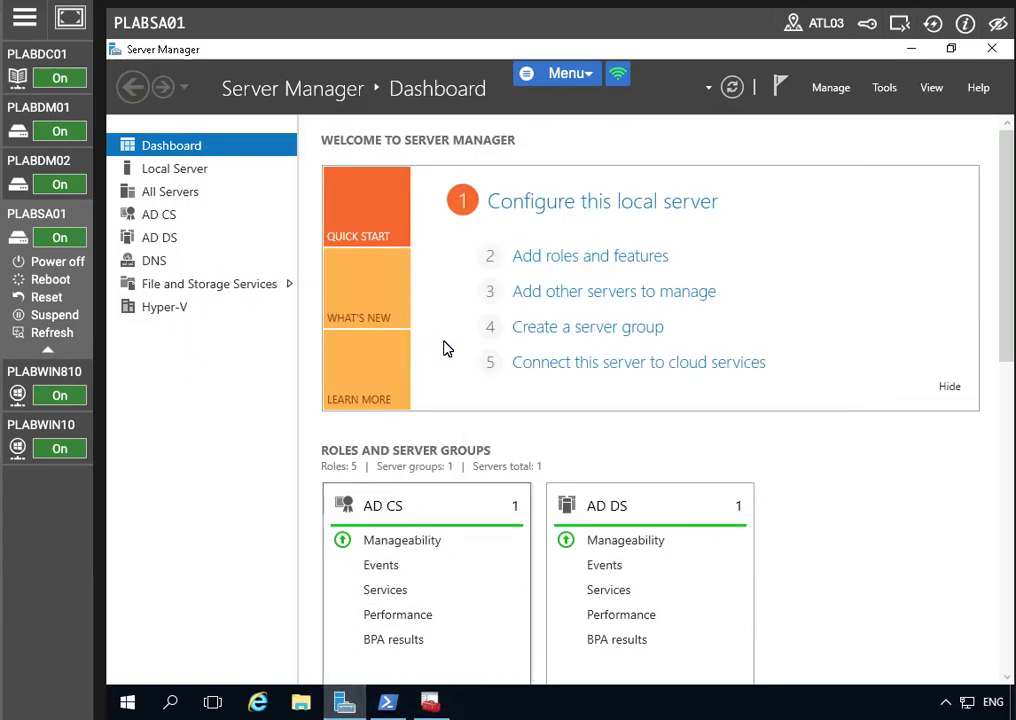
left_click(886, 90)
left_click(800, 415)
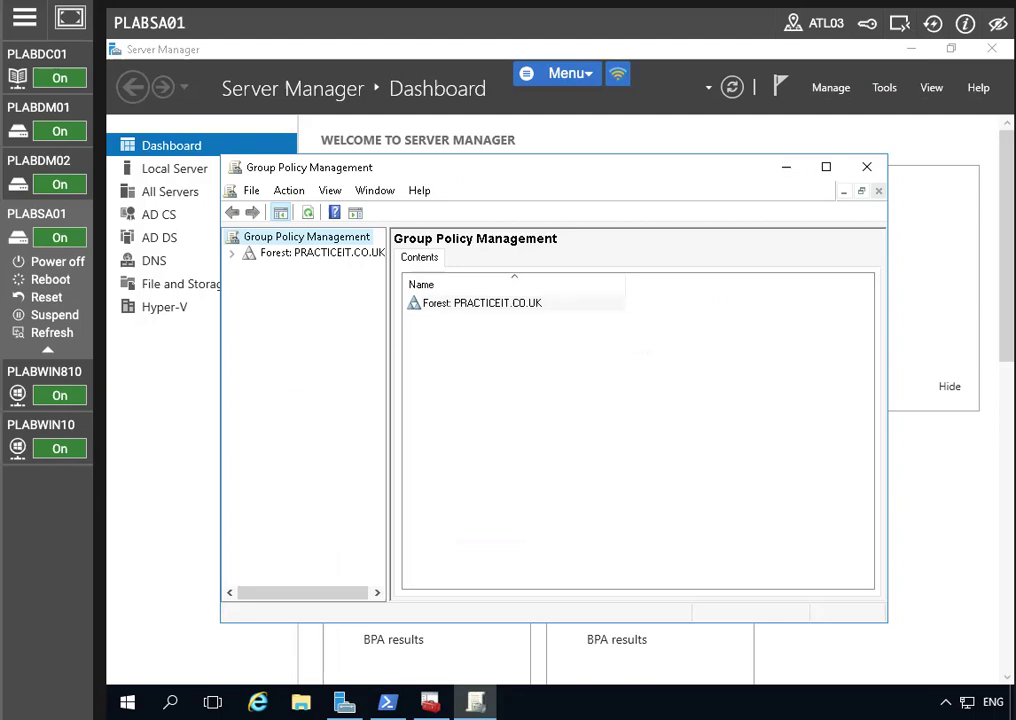
Step: Open the PRACTICEIT.CO.UK domain's Default Domain Policy in the policy editor
left_click(231, 253)
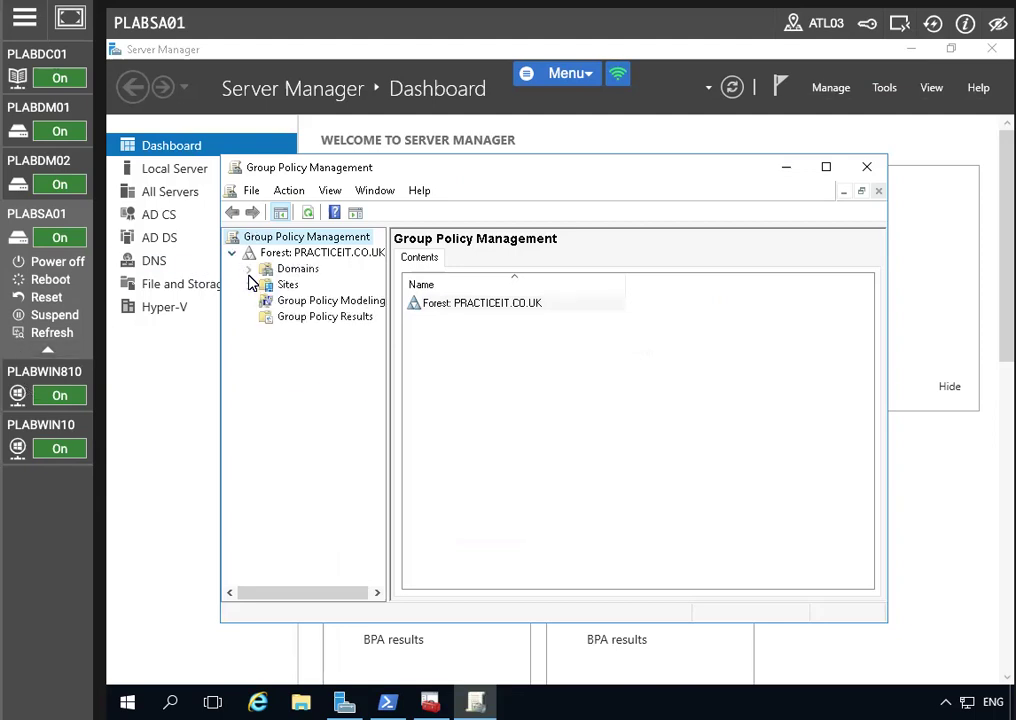
left_click(248, 268)
left_click(265, 285)
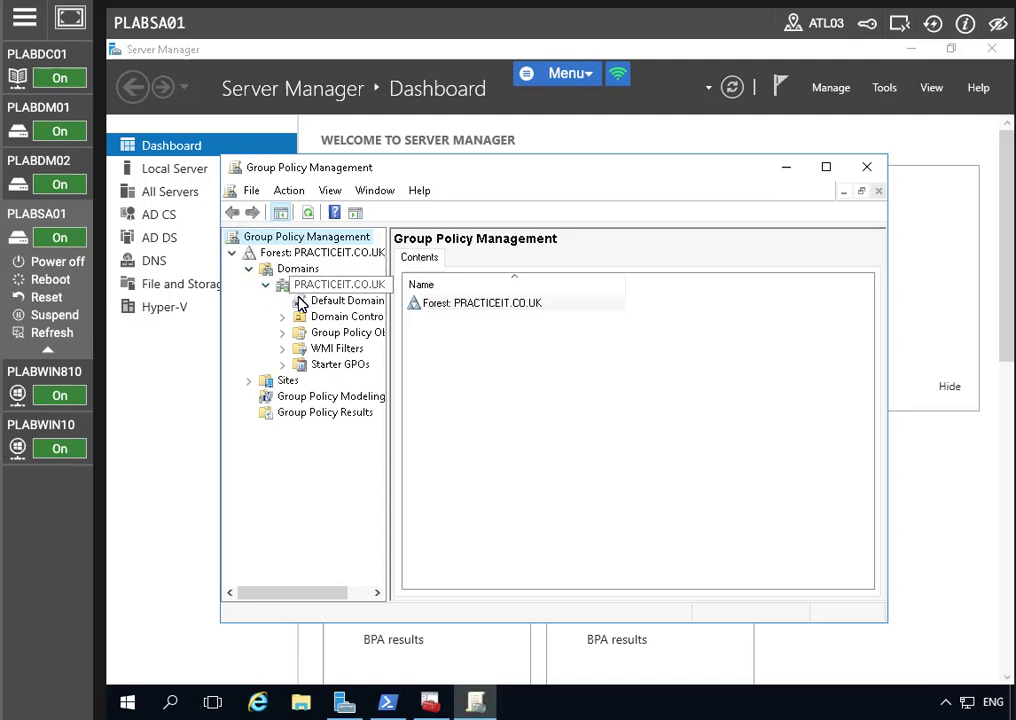
left_click(338, 300)
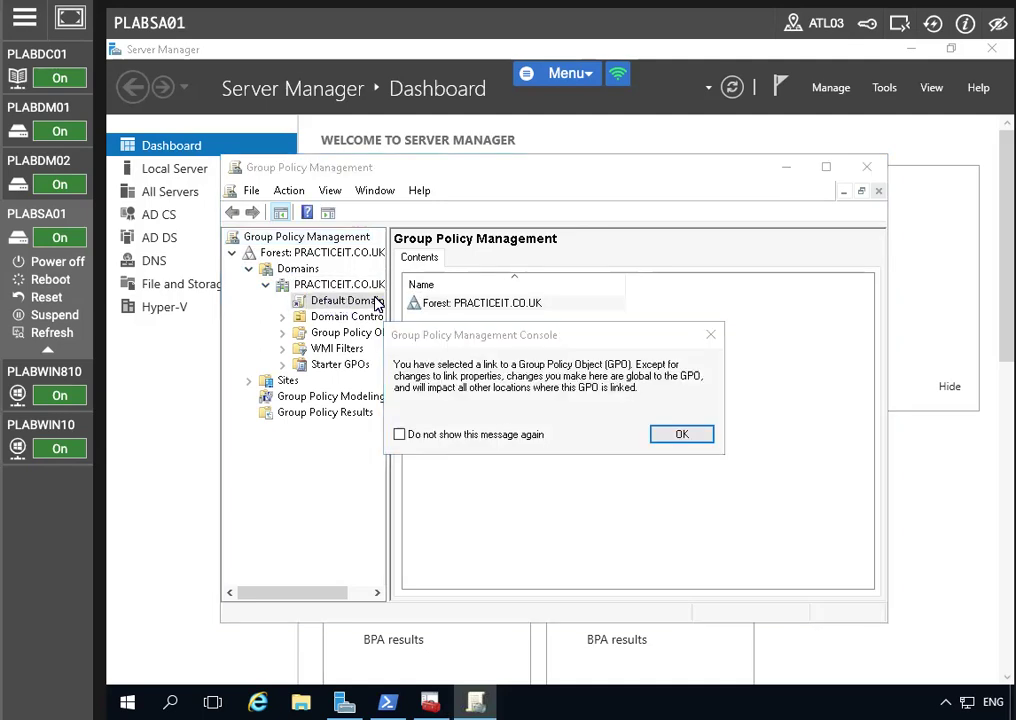
left_click(670, 440)
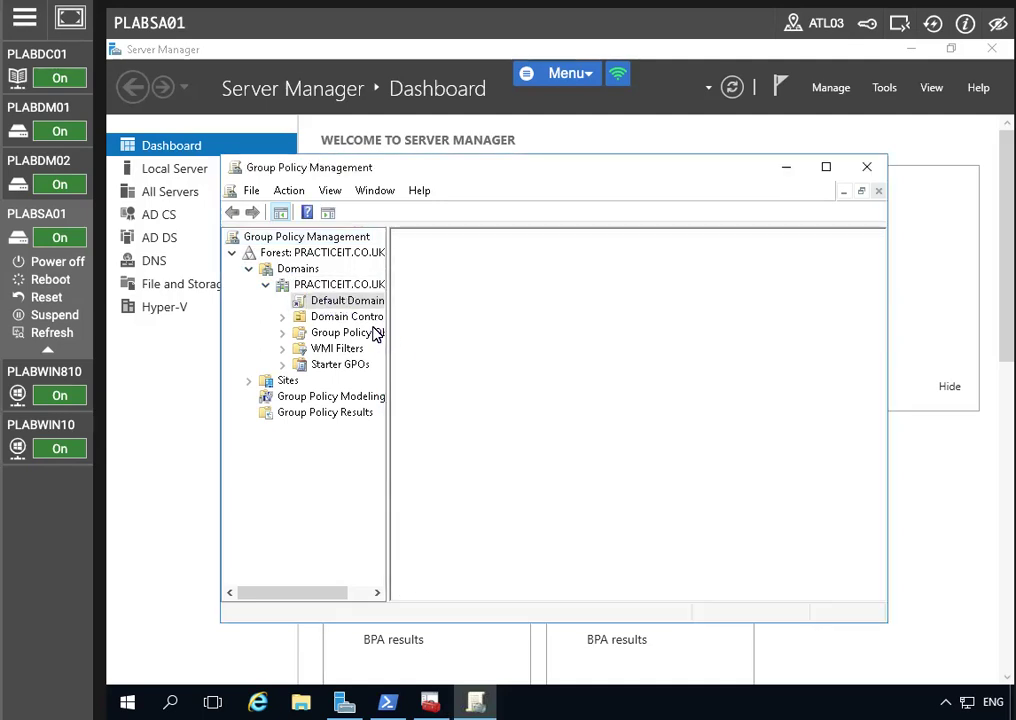
right_click(338, 308)
left_click(452, 315)
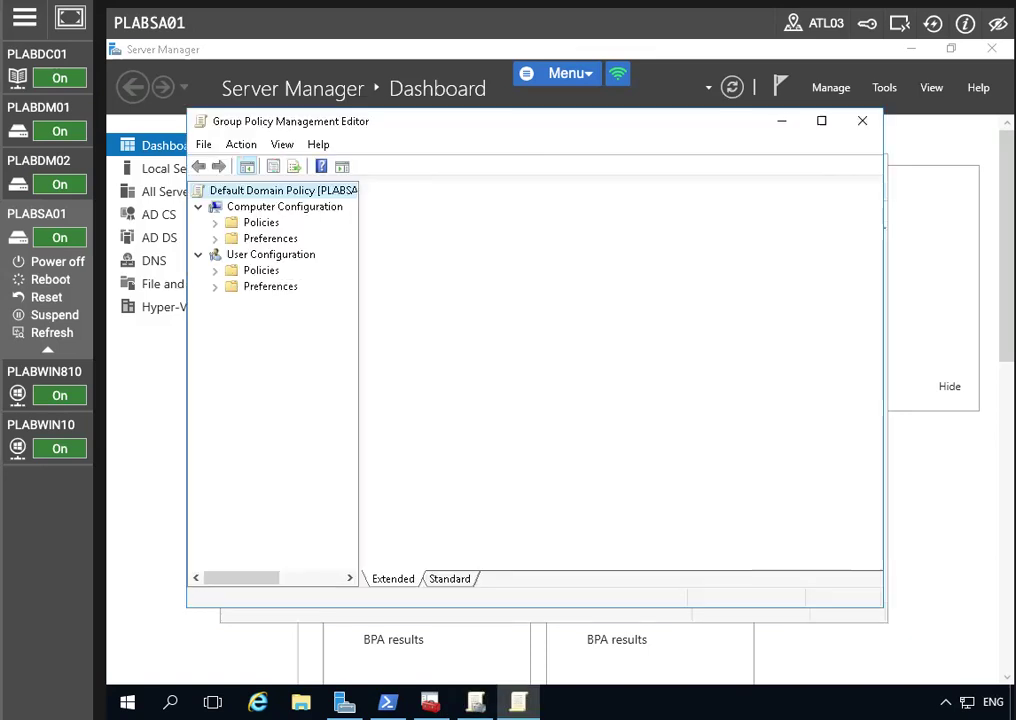
Step: Navigate to Security Settings > Public Key Policies > Trusted Root Certification Authorities under Computer Configuration
left_click(215, 223)
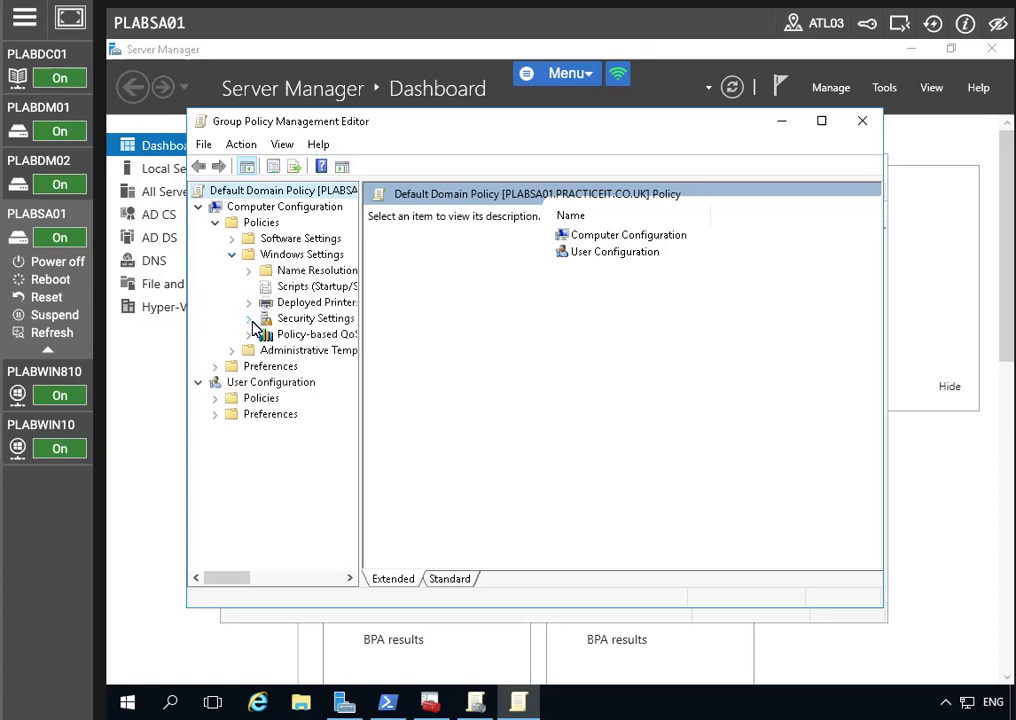
left_click(250, 320)
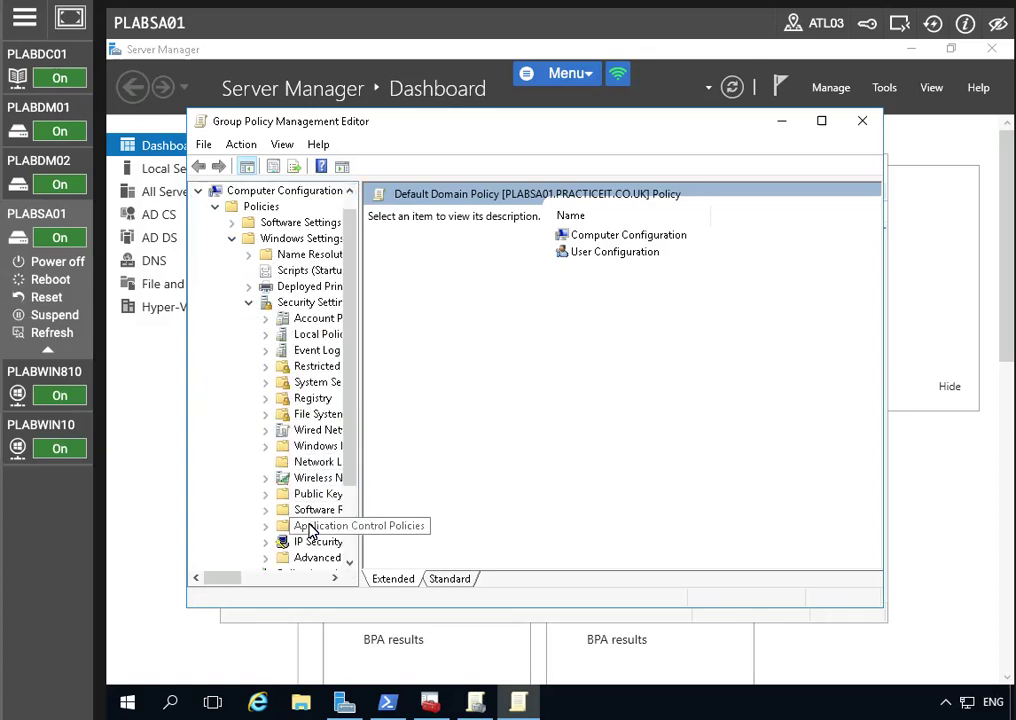
left_click(265, 494)
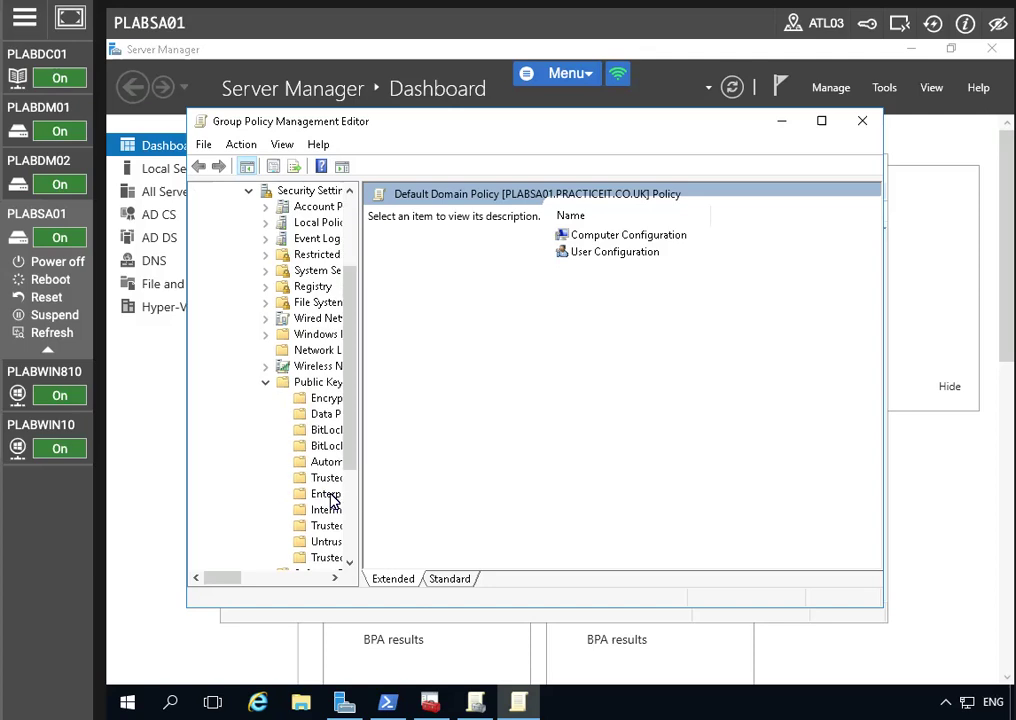
left_click(330, 385)
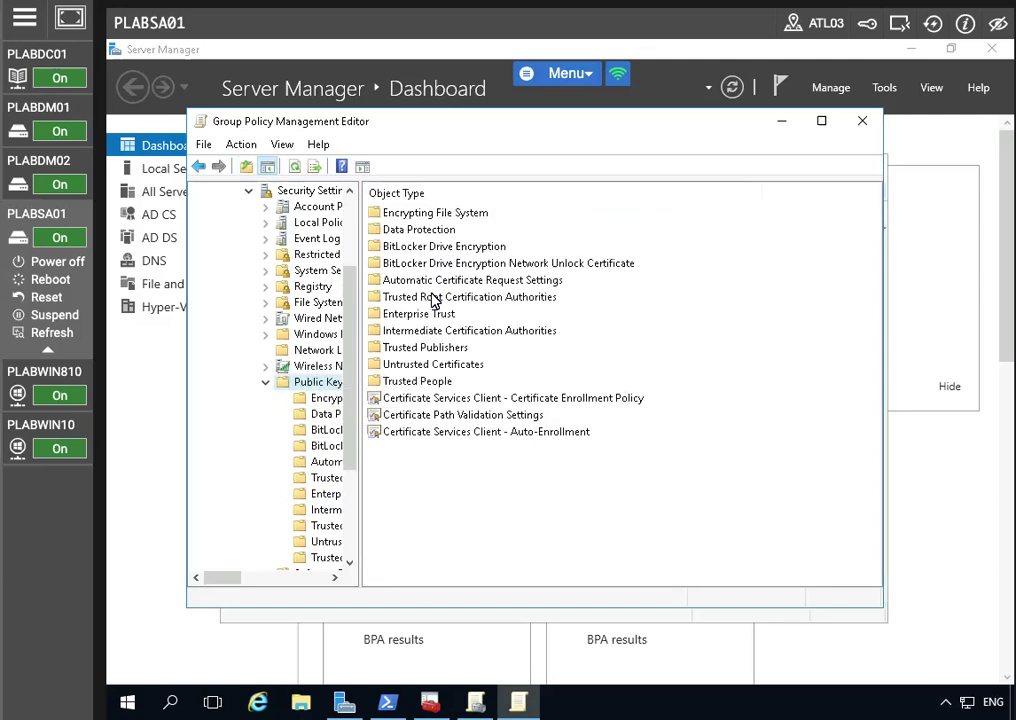
double_click(433, 300)
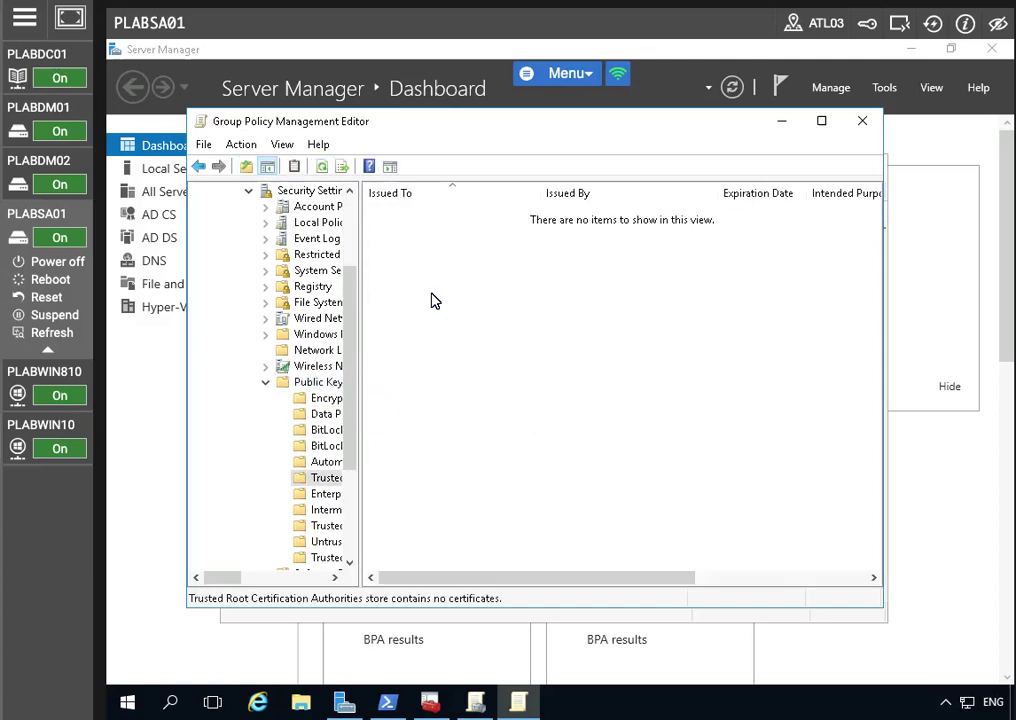
Step: Import \\plabdc01\c$\plabdc01.cer as the PRACTICELABS-PLABDC01-CA trusted root, then close the editor
right_click(506, 294)
left_click(535, 302)
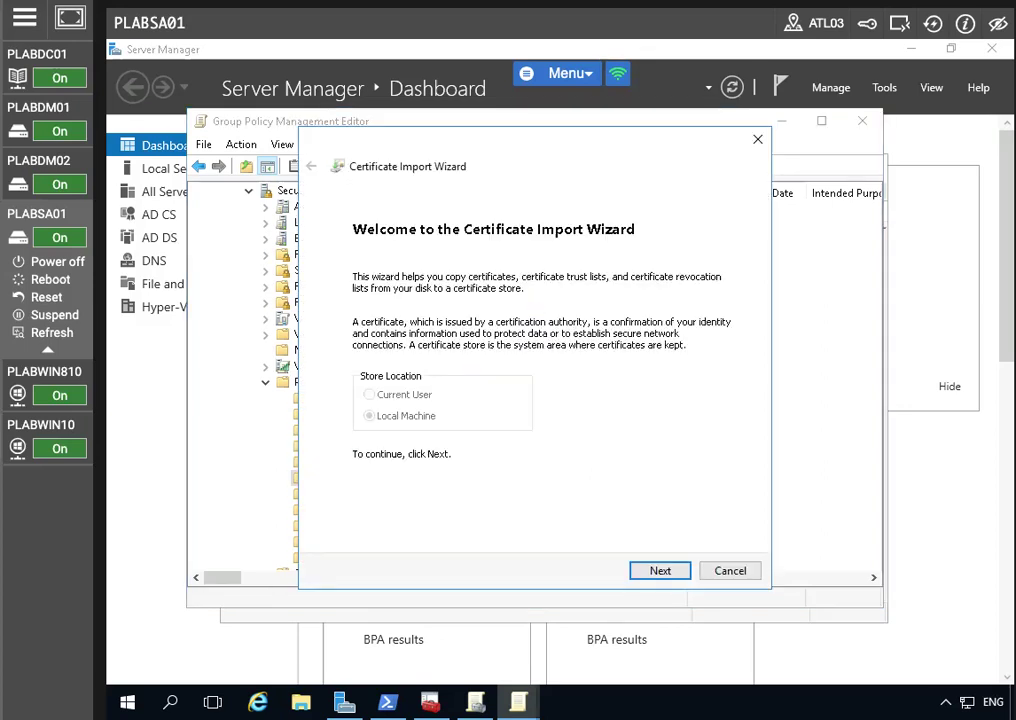
left_click(660, 571)
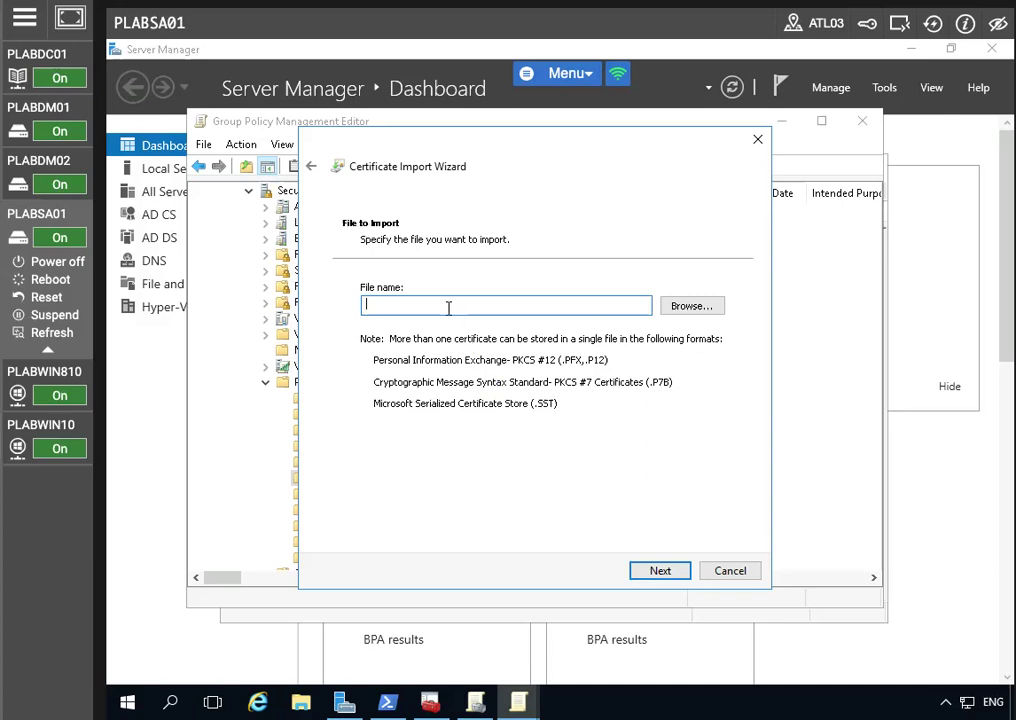
type("\\pla")
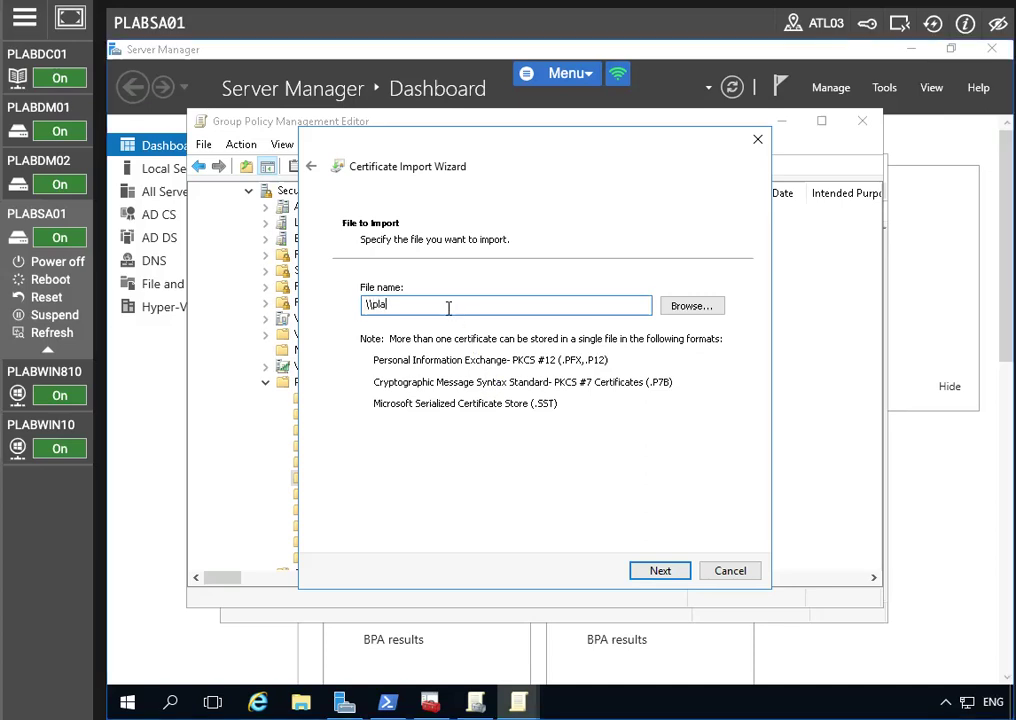
type("bdc01\\c$\\plabdc01.cer")
left_click(659, 572)
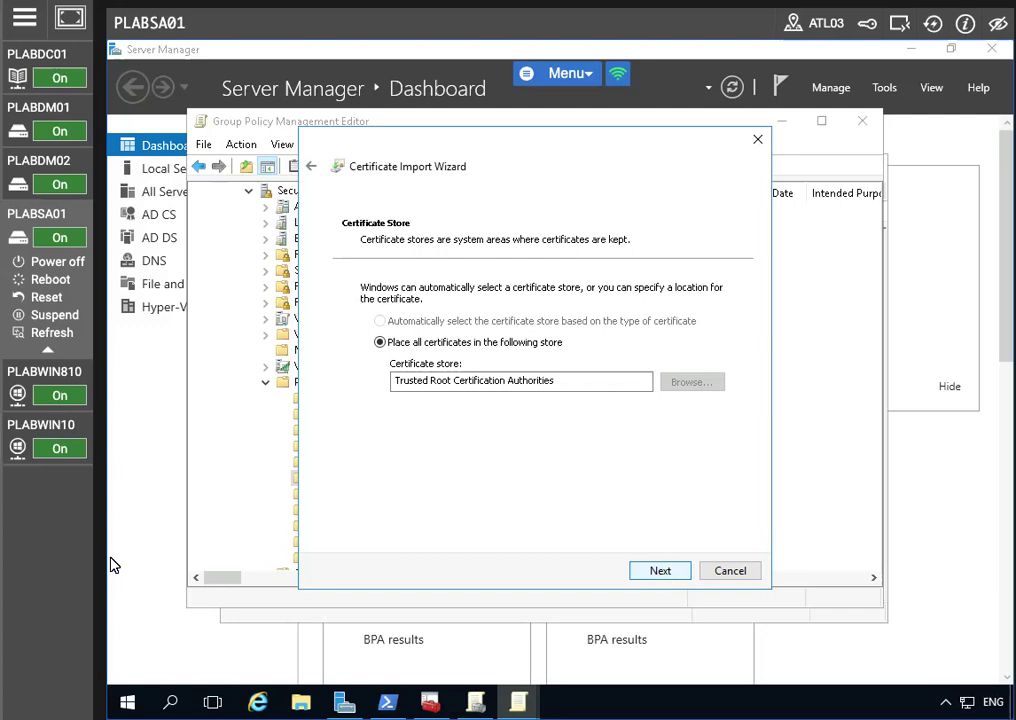
left_click(653, 576)
left_click(659, 571)
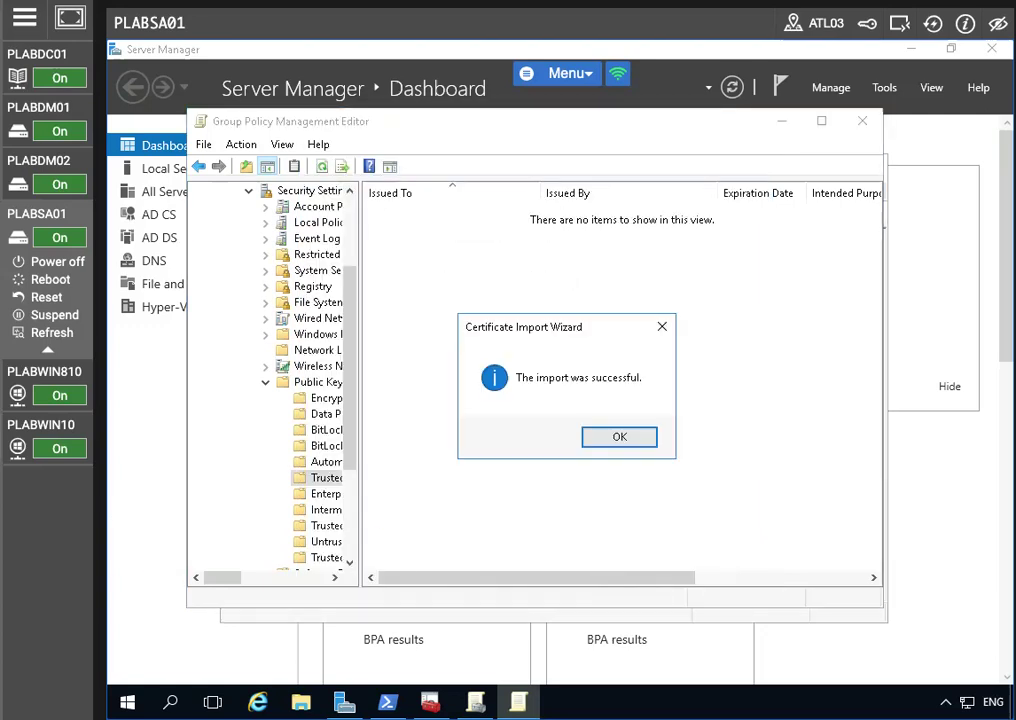
left_click(630, 442)
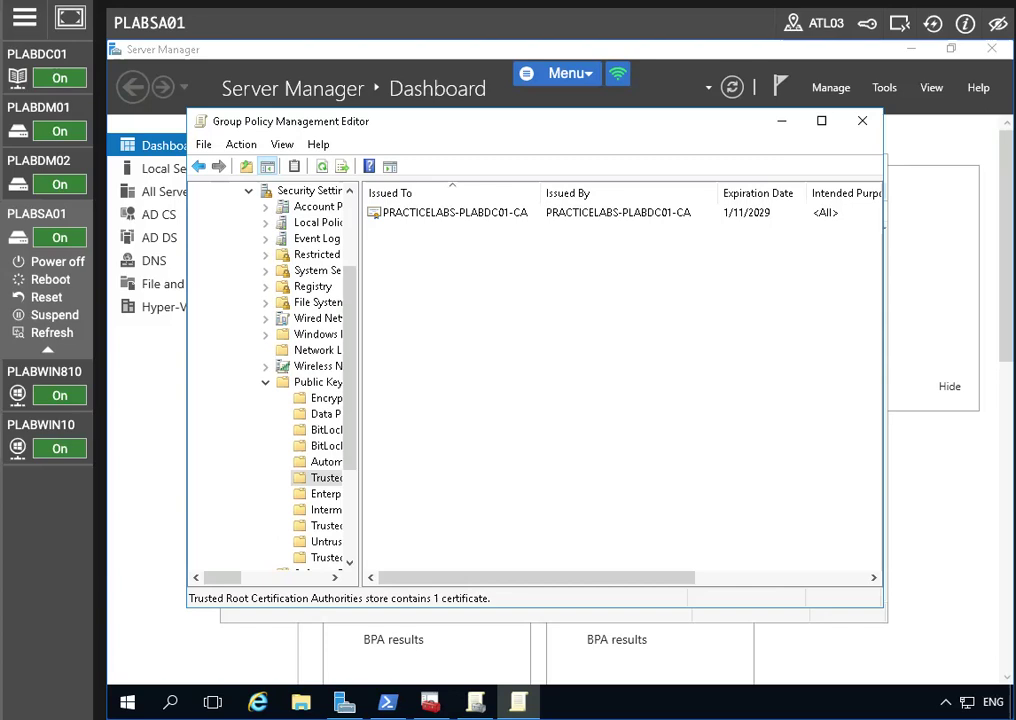
left_click(862, 120)
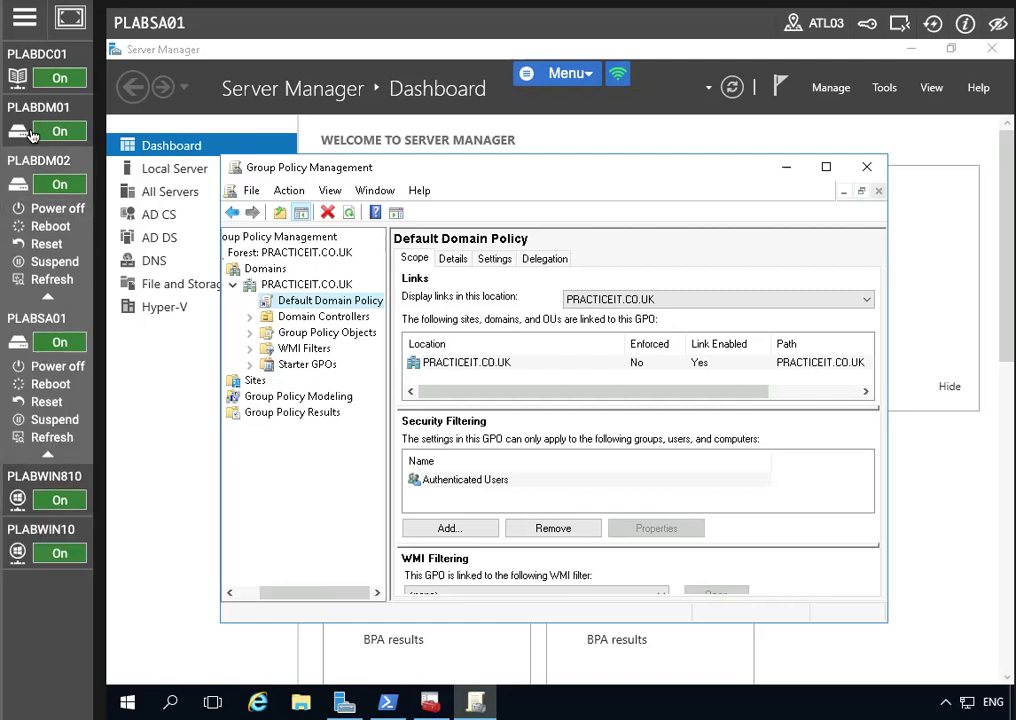
Step: On PLABDC01, launch Command Prompt as administrator
left_click(44, 52)
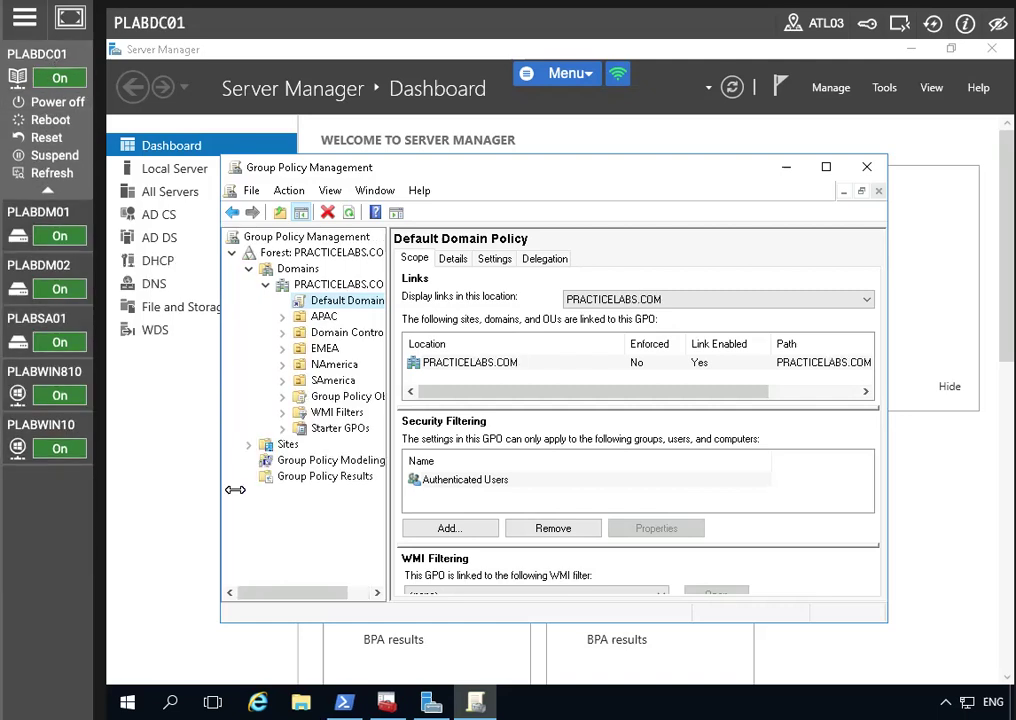
left_click(127, 702)
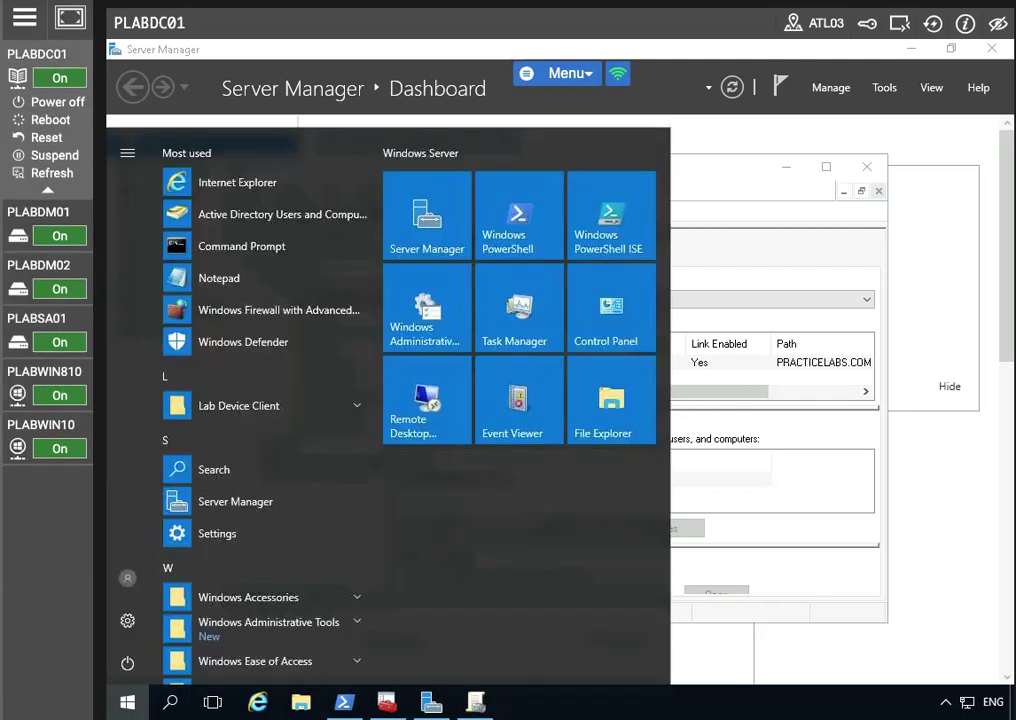
right_click(282, 258)
mouse_move(348, 293)
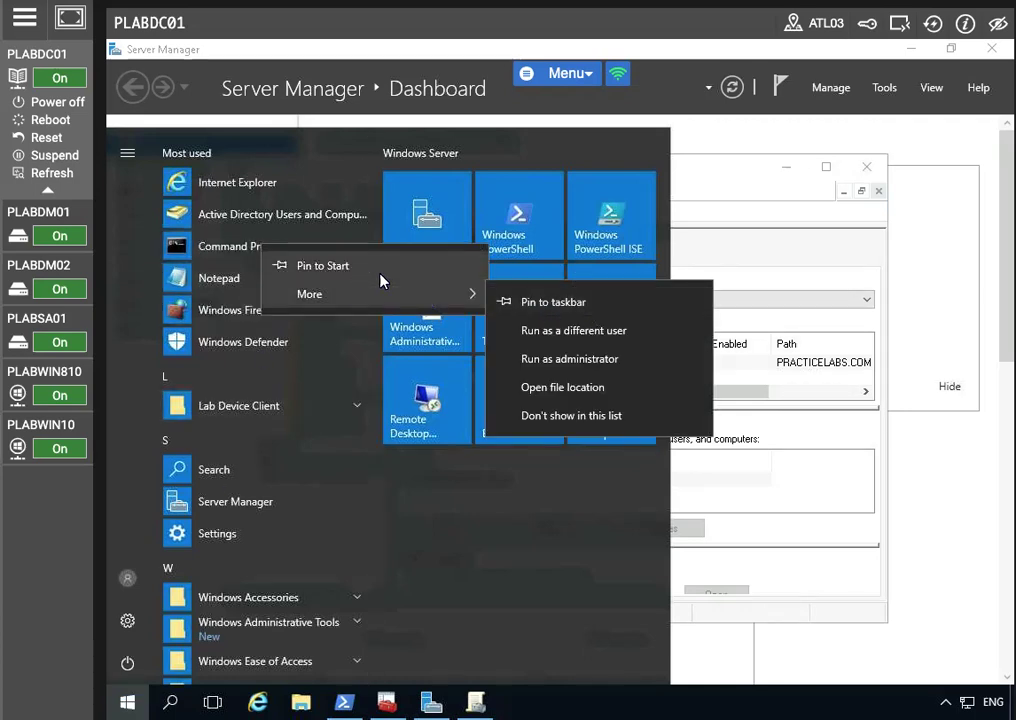
left_click(576, 358)
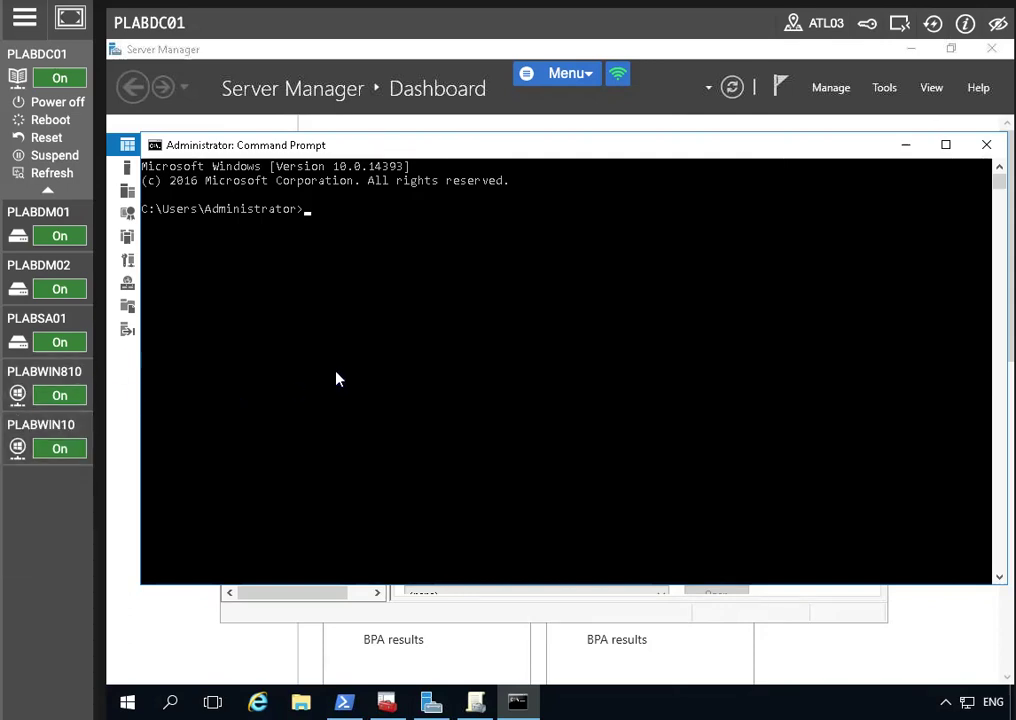
Step: Run netsh to add 192.168.0.4 as the Ethernet adapter's index-2 DNS server, fixing the 192.168.0.14 typo
type("net")
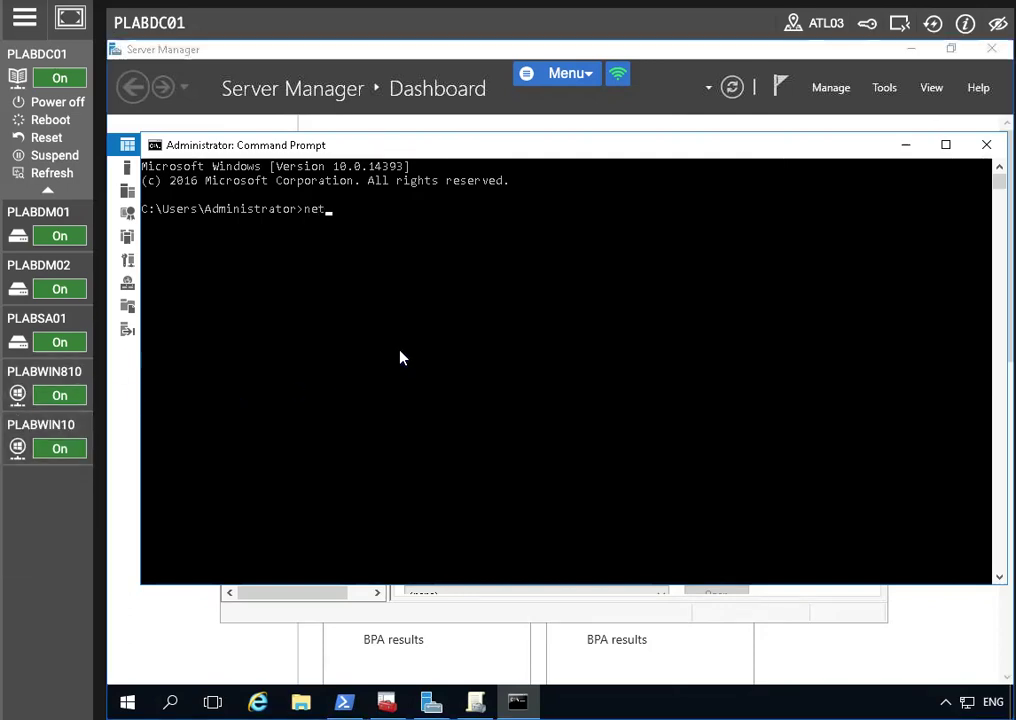
type("sh interface ip add dns name")
key("BackSpace")
type("=Ethernet addr=192.168.0.14 index=2")
key("Return")
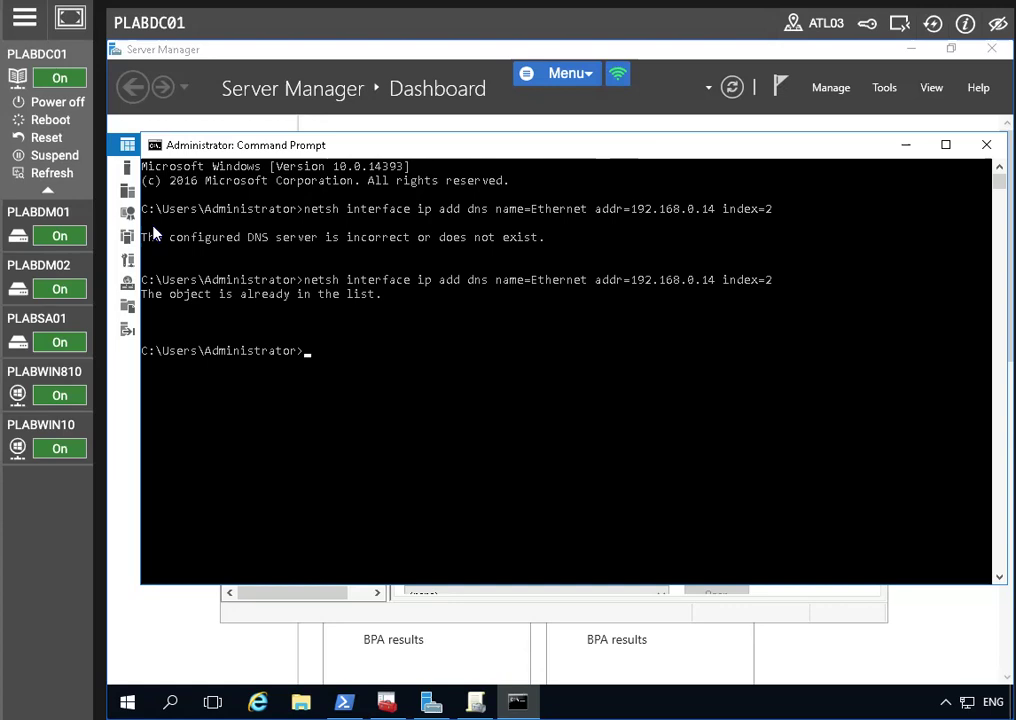
key("Up")
key("Left")
key("Left")
key("Left")
key("Left")
key("Left")
key("Left")
key("Left")
key("Left")
key("Left")
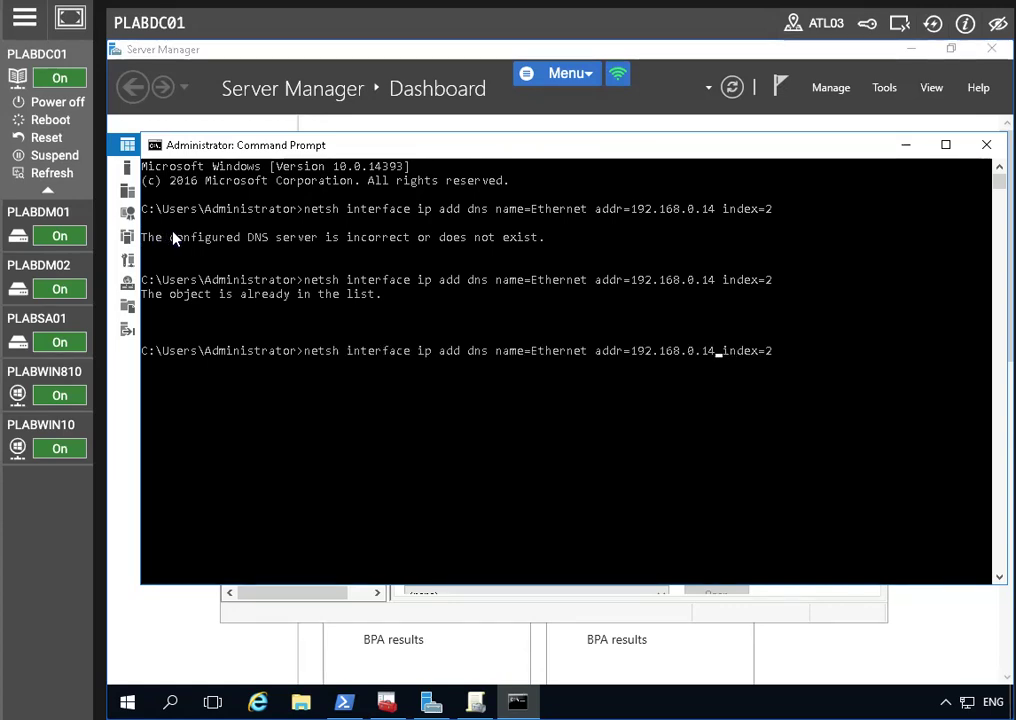
key("BackSpace")
key("Return")
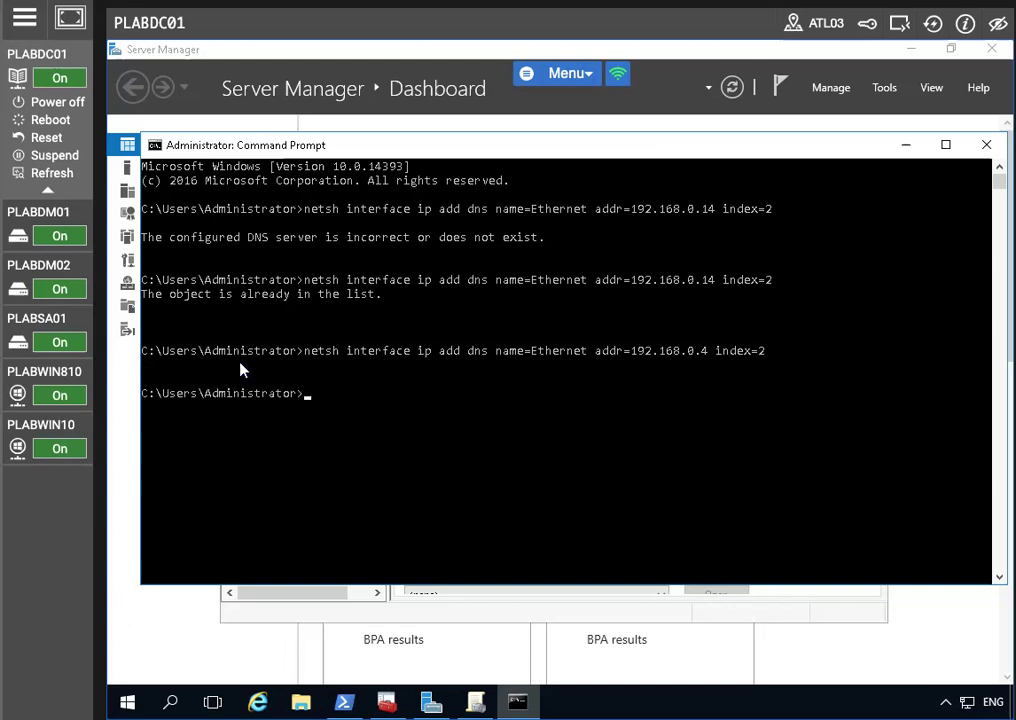
left_click(907, 146)
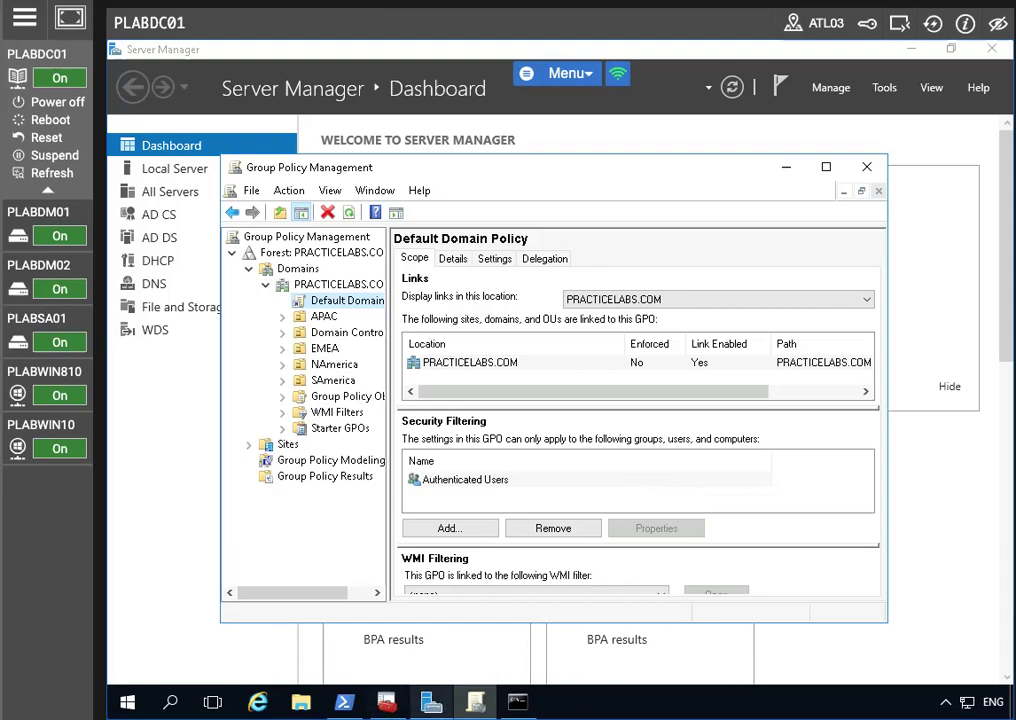
Step: Launch DNS Manager from Server Manager's Tools and expand the PLABDC01 server node
left_click(431, 701)
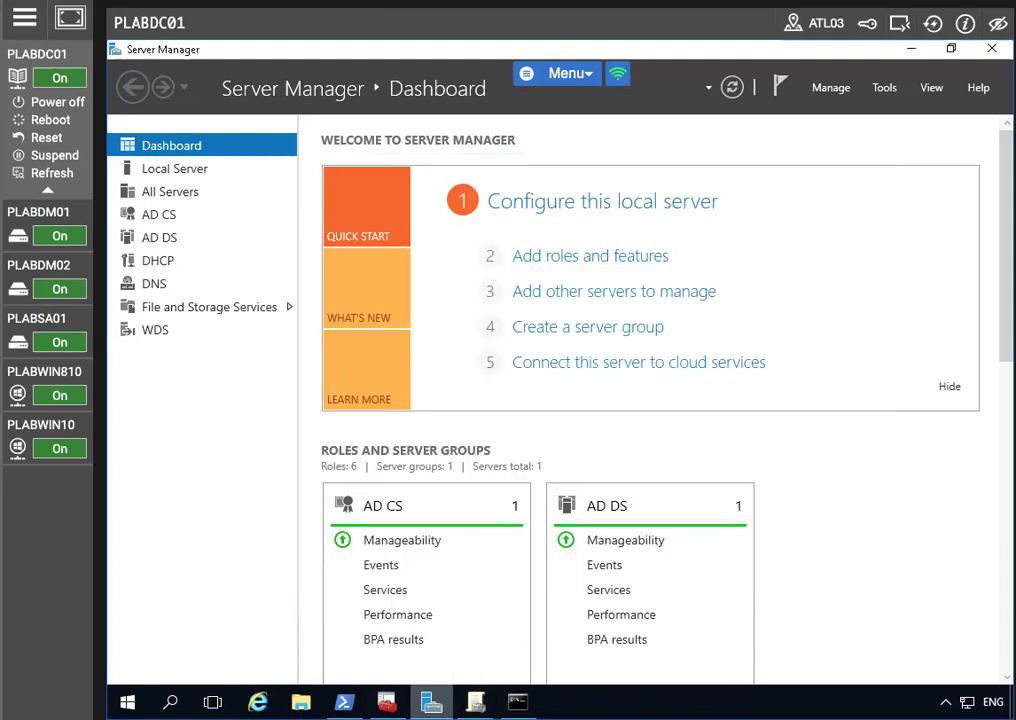
left_click(873, 93)
left_click(934, 25)
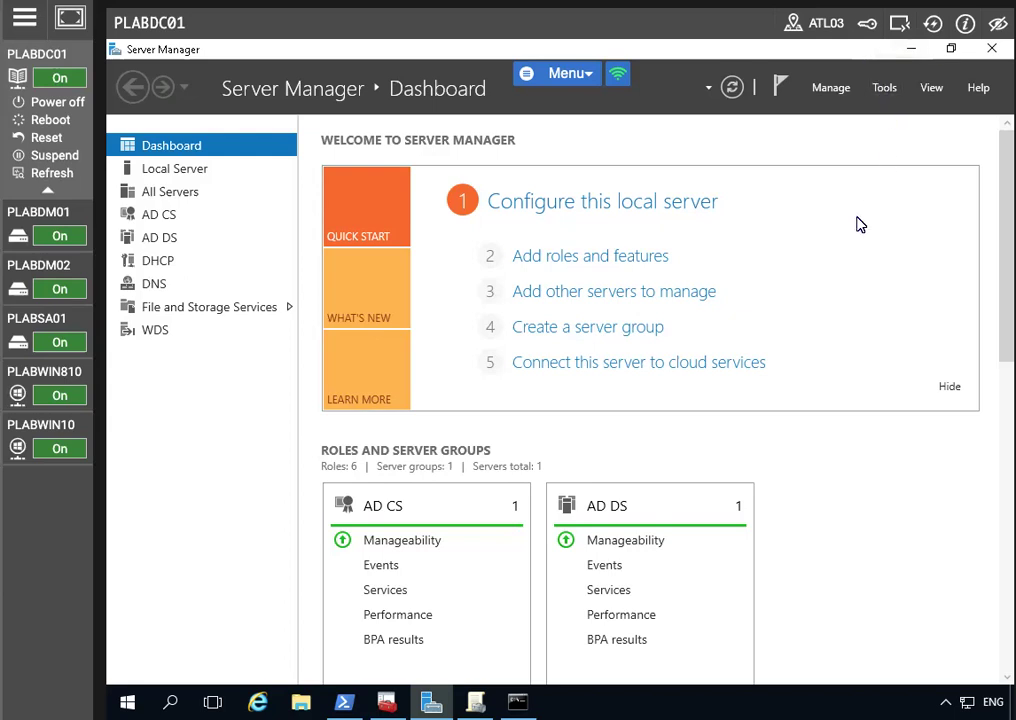
left_click(778, 345)
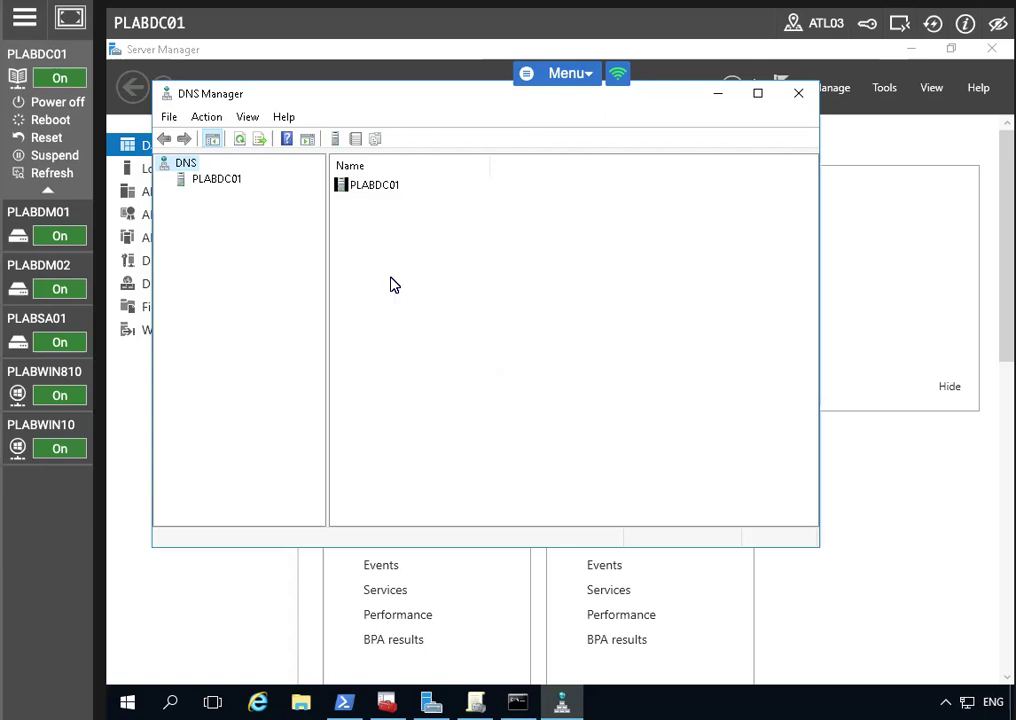
left_click(199, 179)
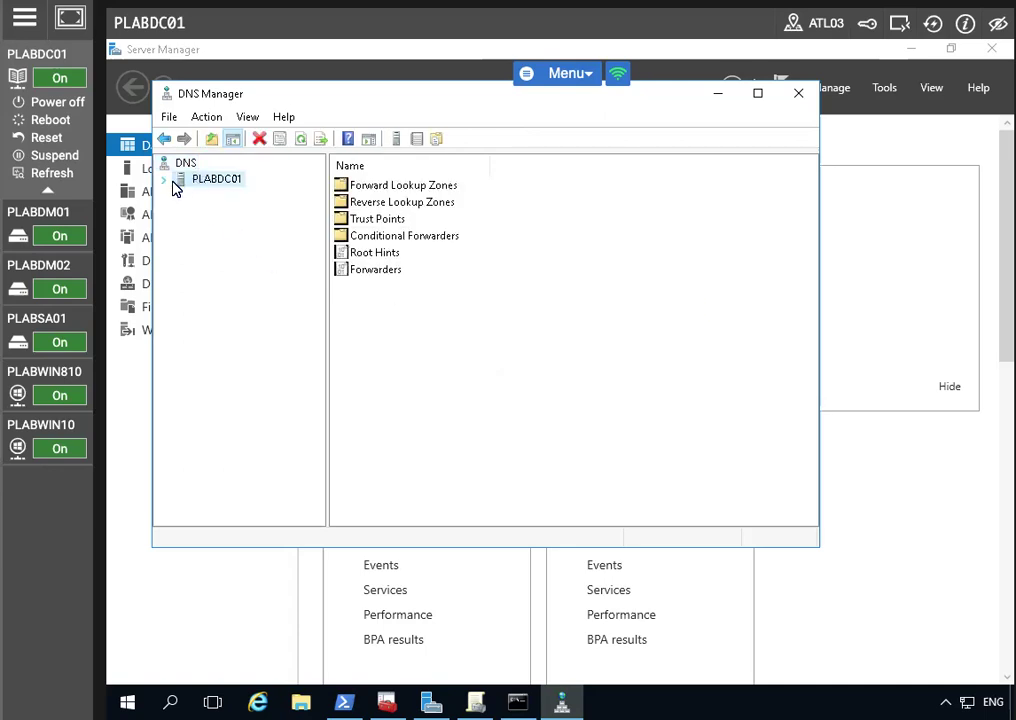
left_click(167, 180)
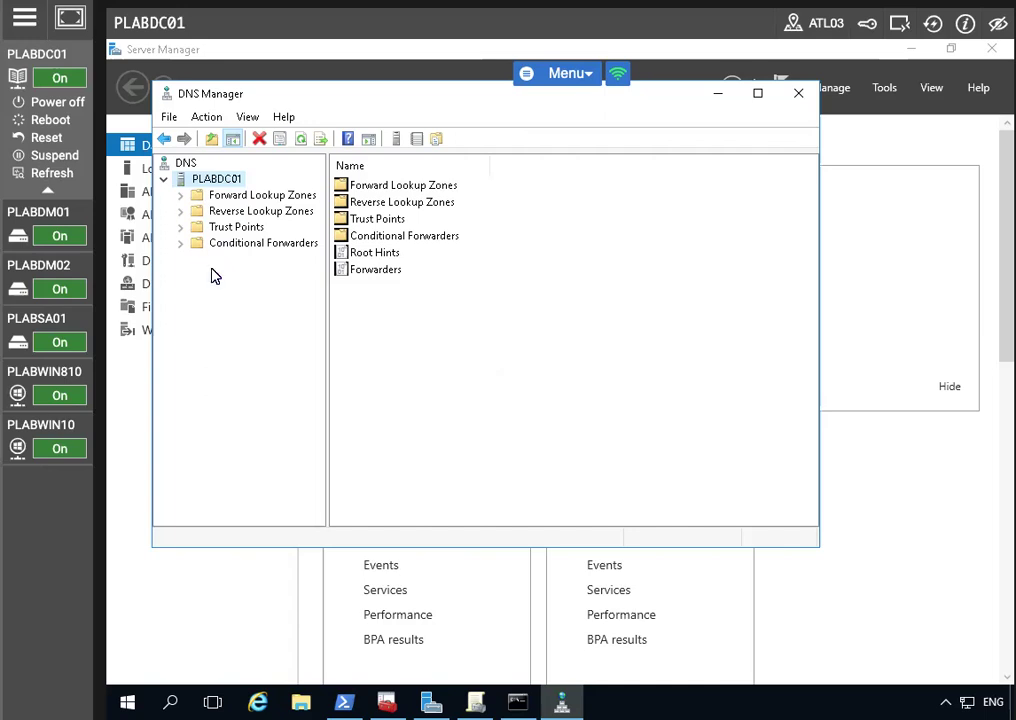
Step: Start a new conditional forwarder from PLABDC01's Conditional Forwarders folder
left_click(233, 242)
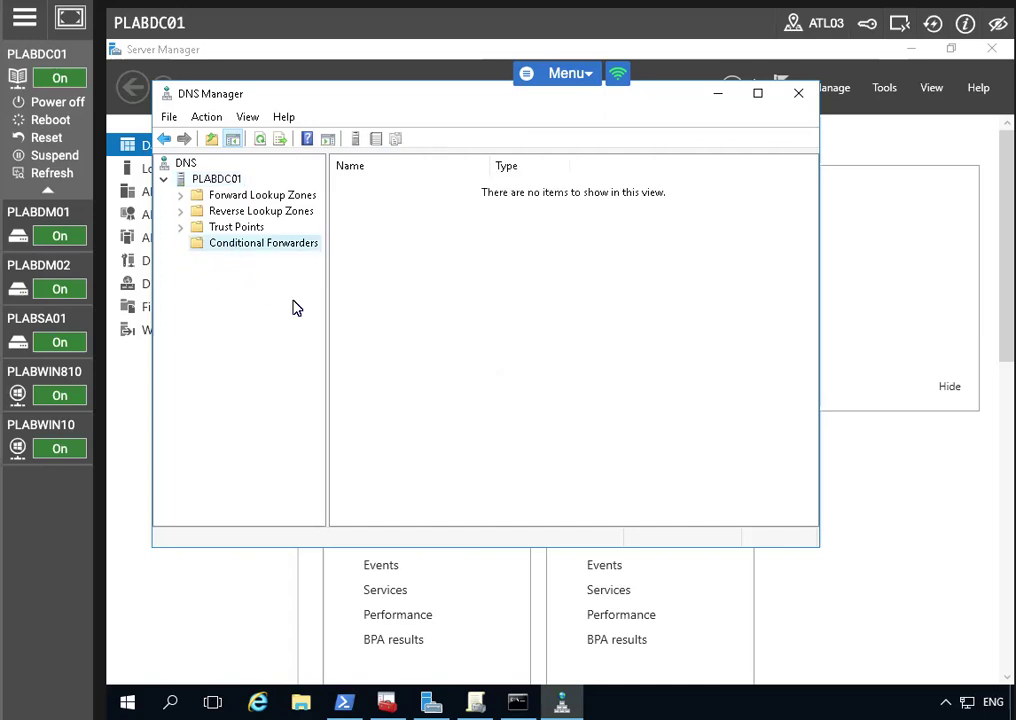
right_click(513, 287)
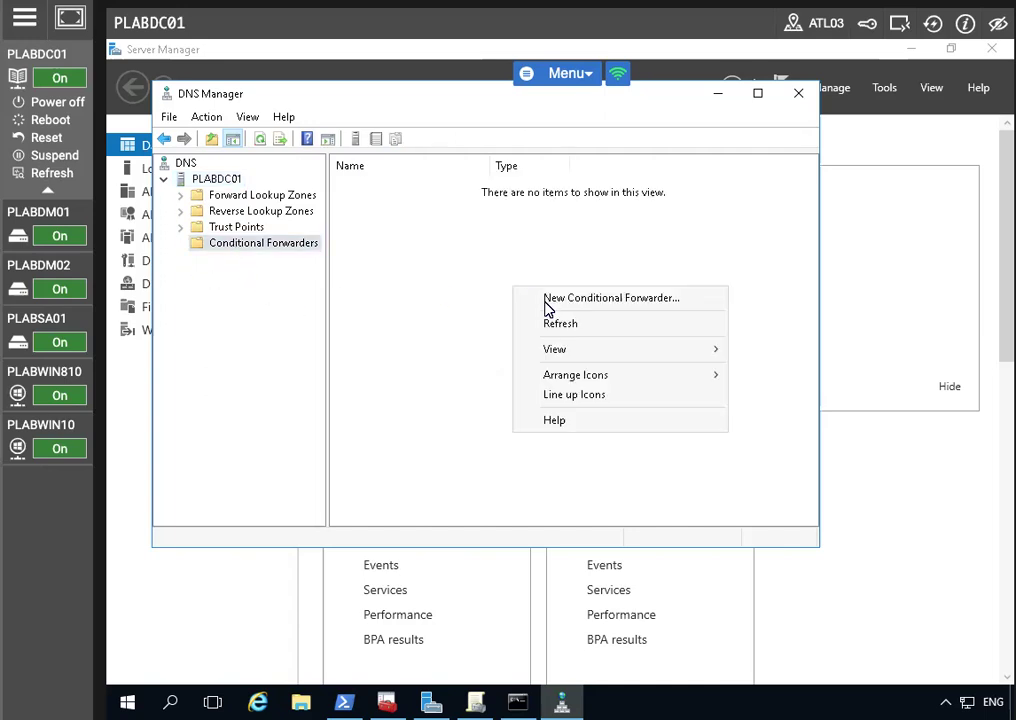
left_click(231, 342)
right_click(250, 232)
left_click(231, 248)
right_click(232, 247)
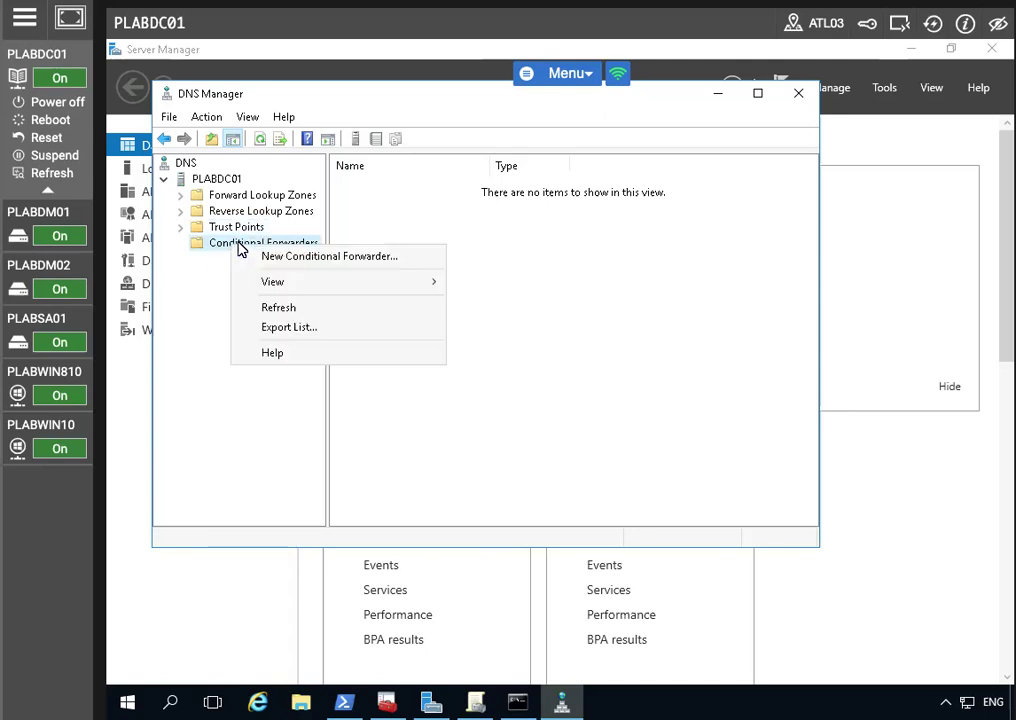
left_click(331, 257)
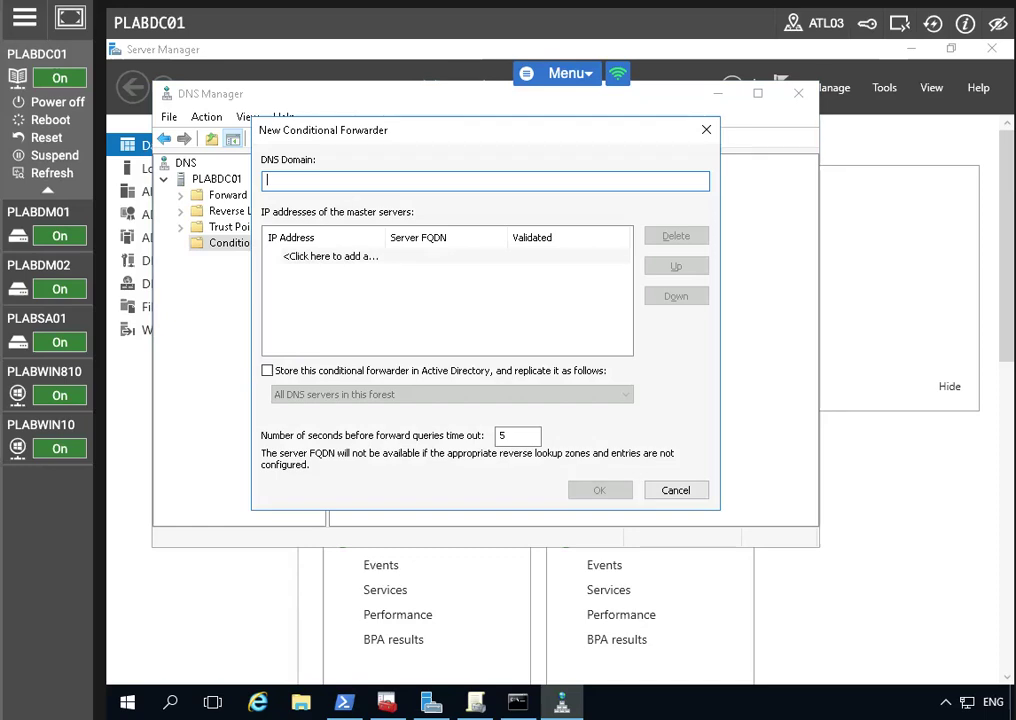
Step: Enter PRACTICEIT.CO.UK with master server 192.168.0.4, store it in Active Directory, and save
left_click(331, 257)
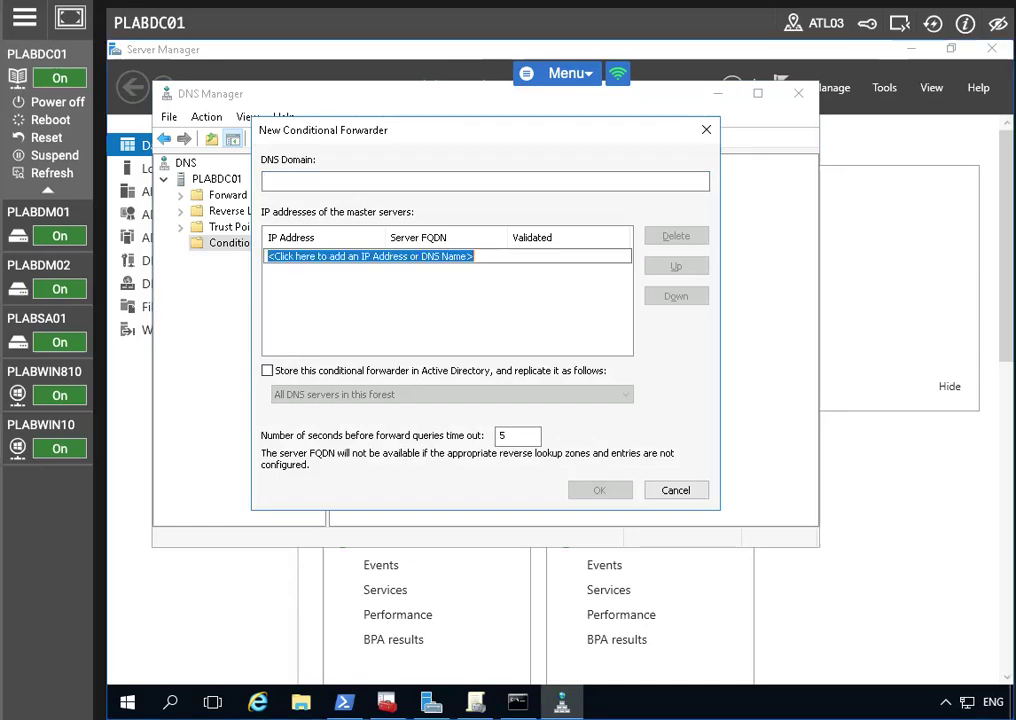
left_click(307, 182)
type("PRACTI")
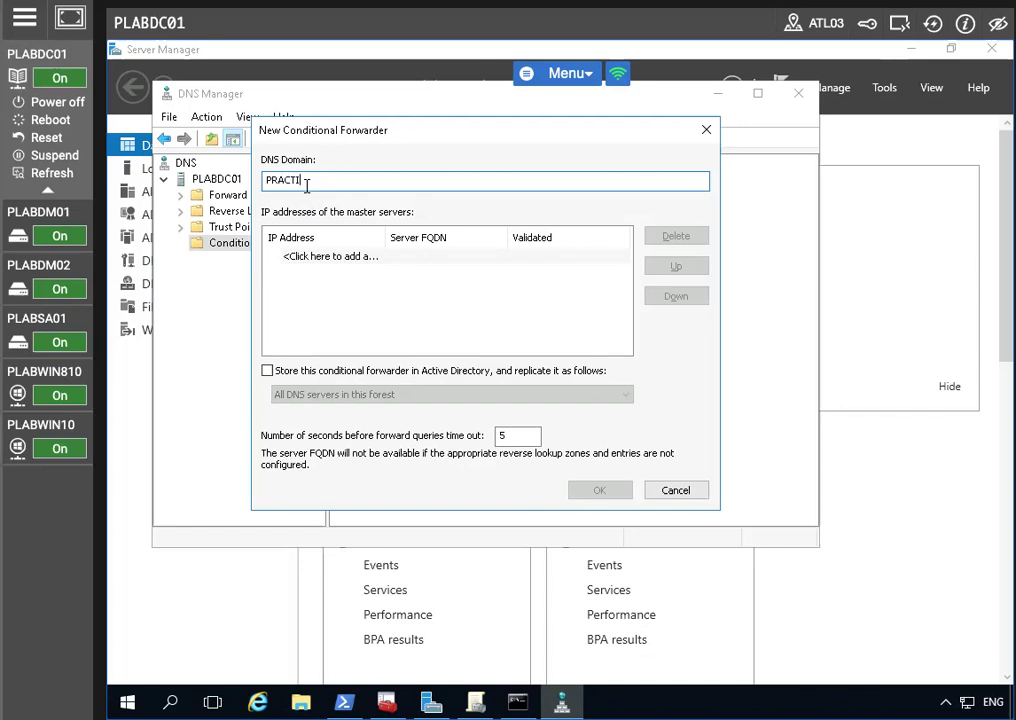
type("CEIT.CO.UK")
left_click(330, 257)
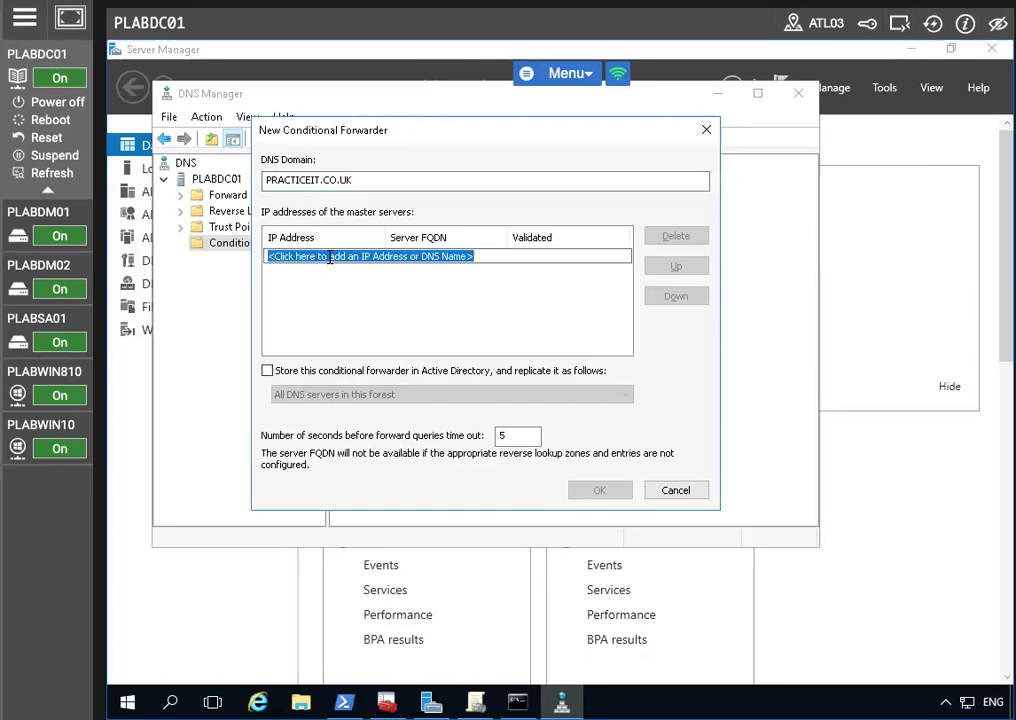
type("192.1")
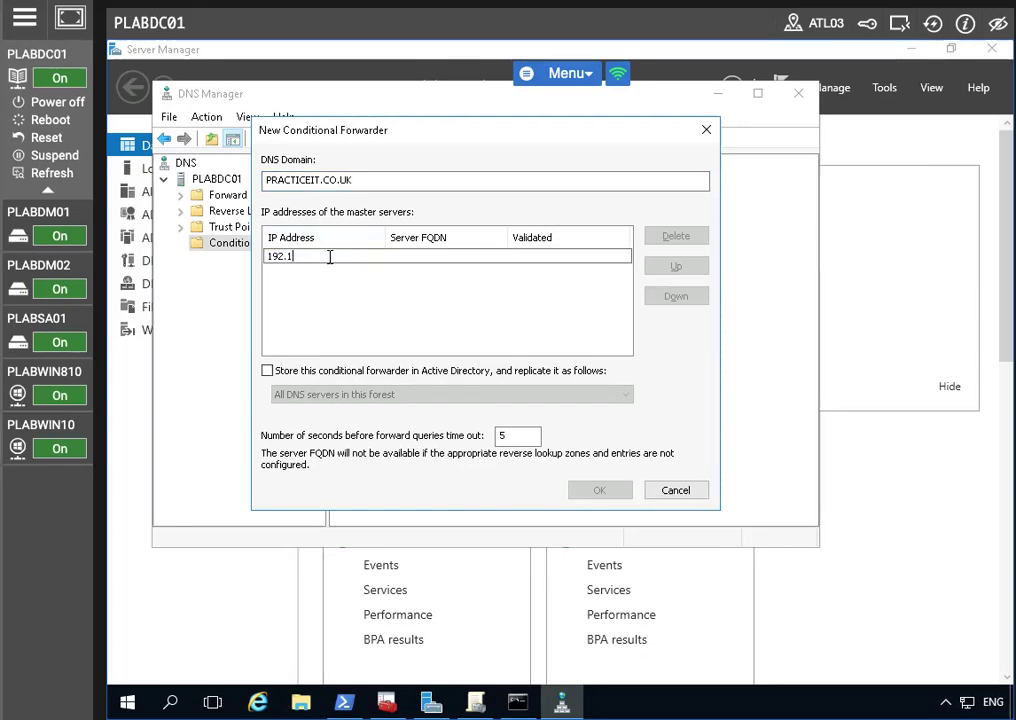
type("68.0.14")
key("BackSpace")
key("BackSpace")
type("4")
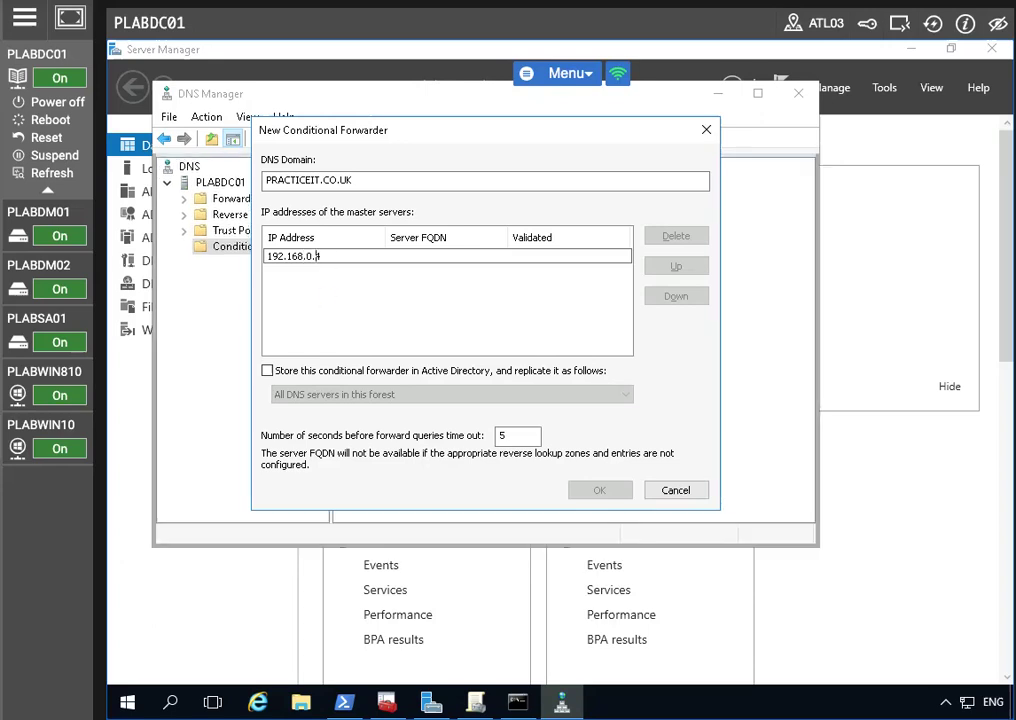
left_click(303, 372)
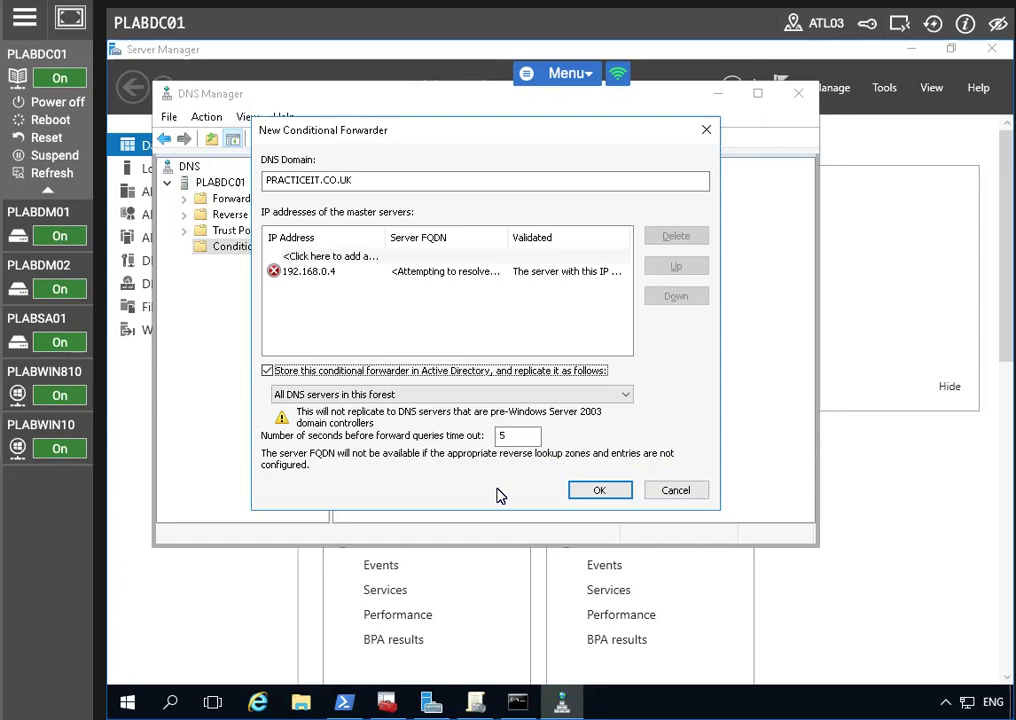
left_click(596, 490)
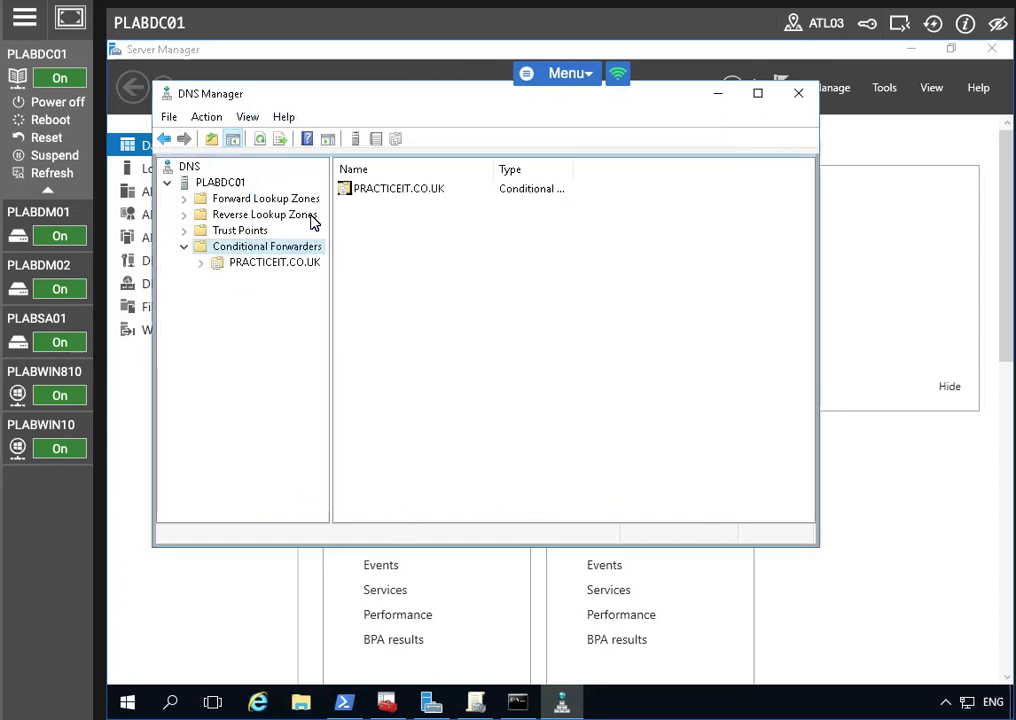
Step: Maximize DNS Manager and start a new host record in the PRACTICELABS.COM forward lookup zone
left_click(385, 190)
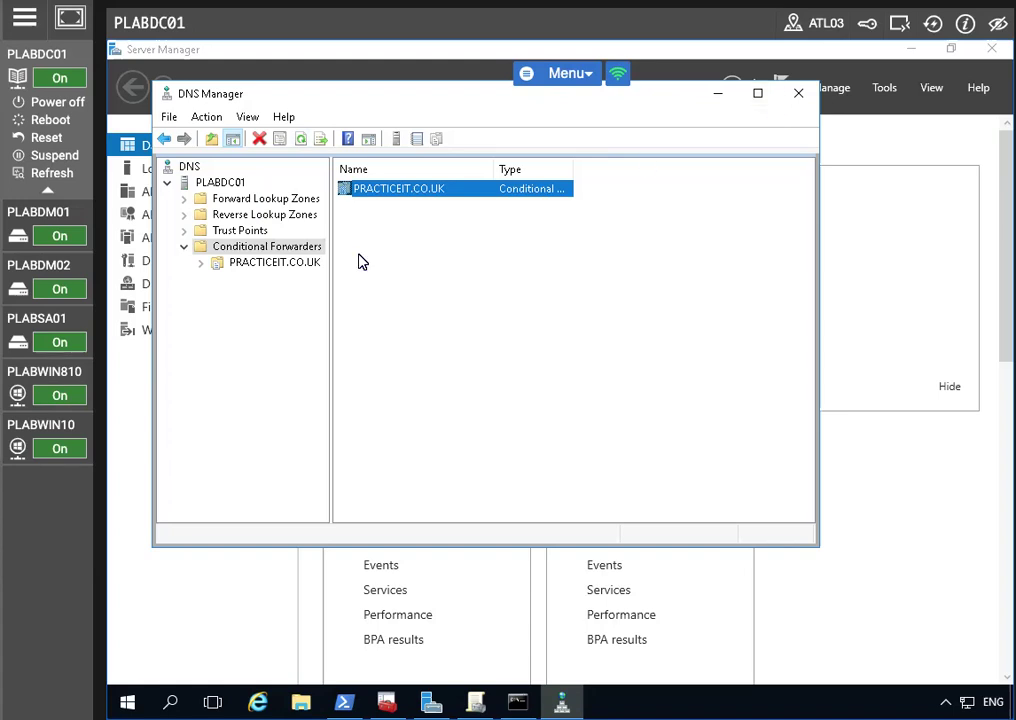
left_click(759, 94)
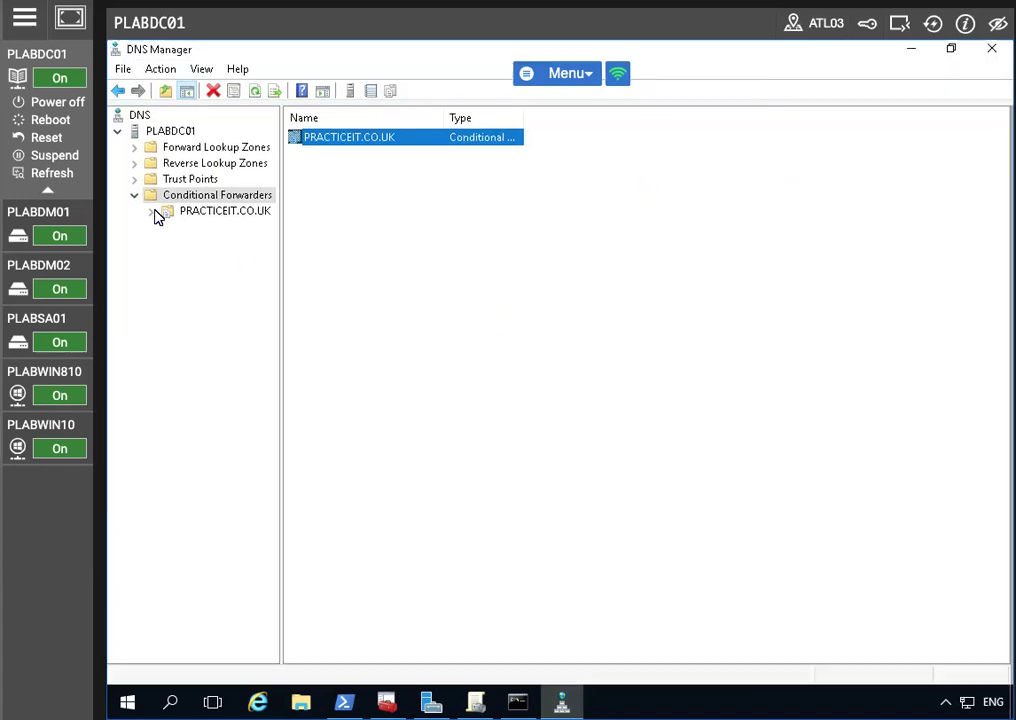
left_click(145, 152)
left_click(134, 148)
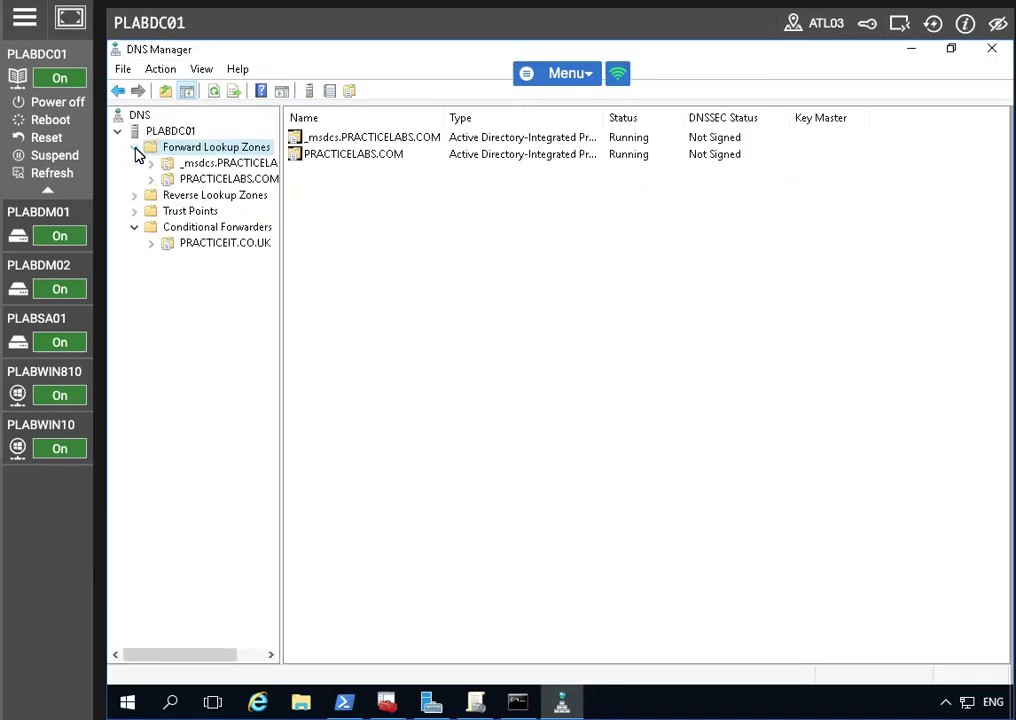
left_click(228, 178)
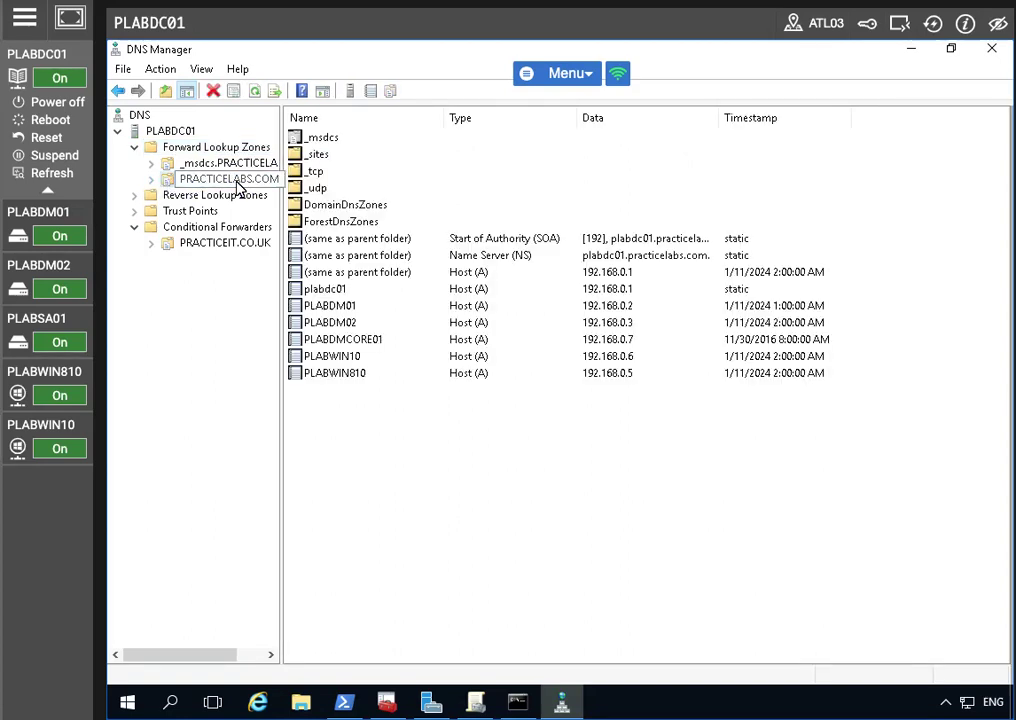
right_click(231, 184)
left_click(195, 335)
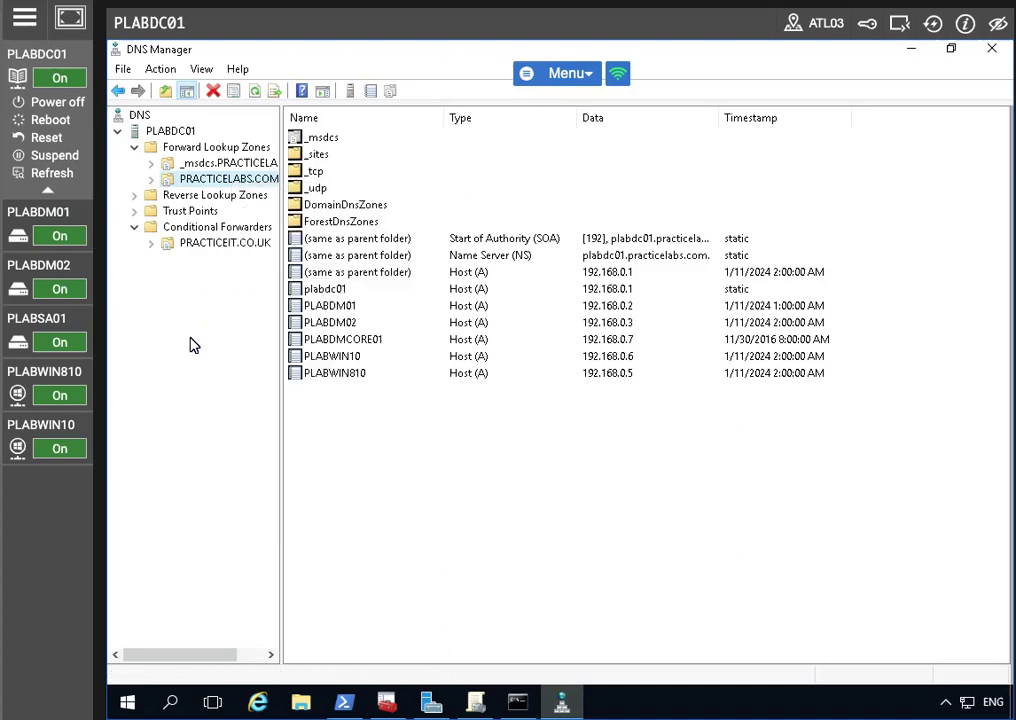
right_click(237, 185)
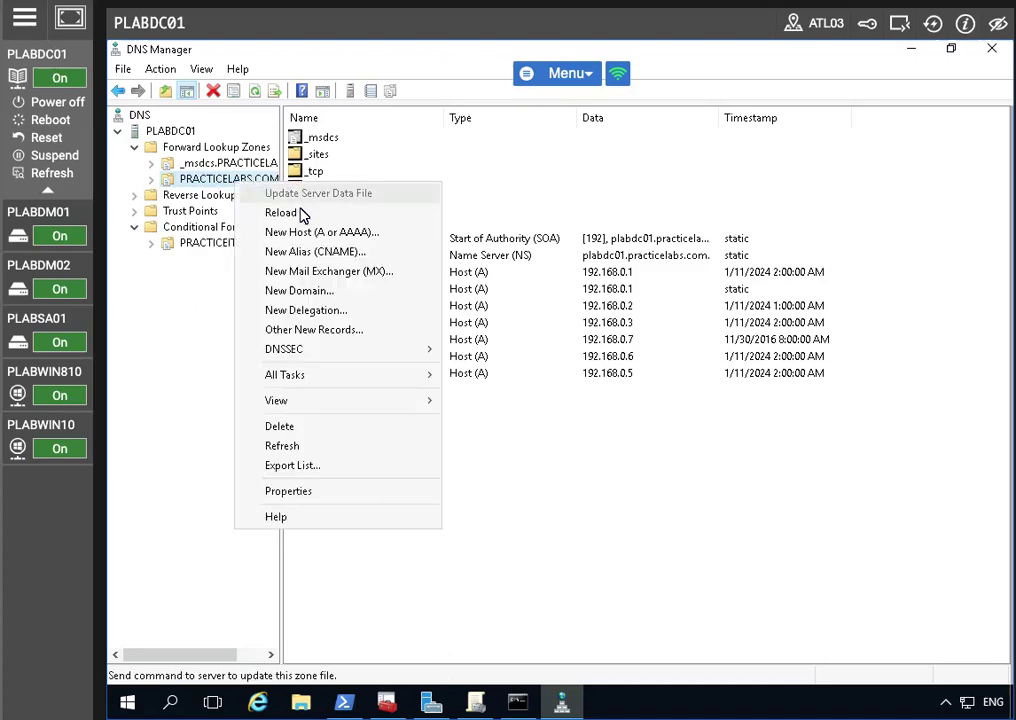
left_click(297, 231)
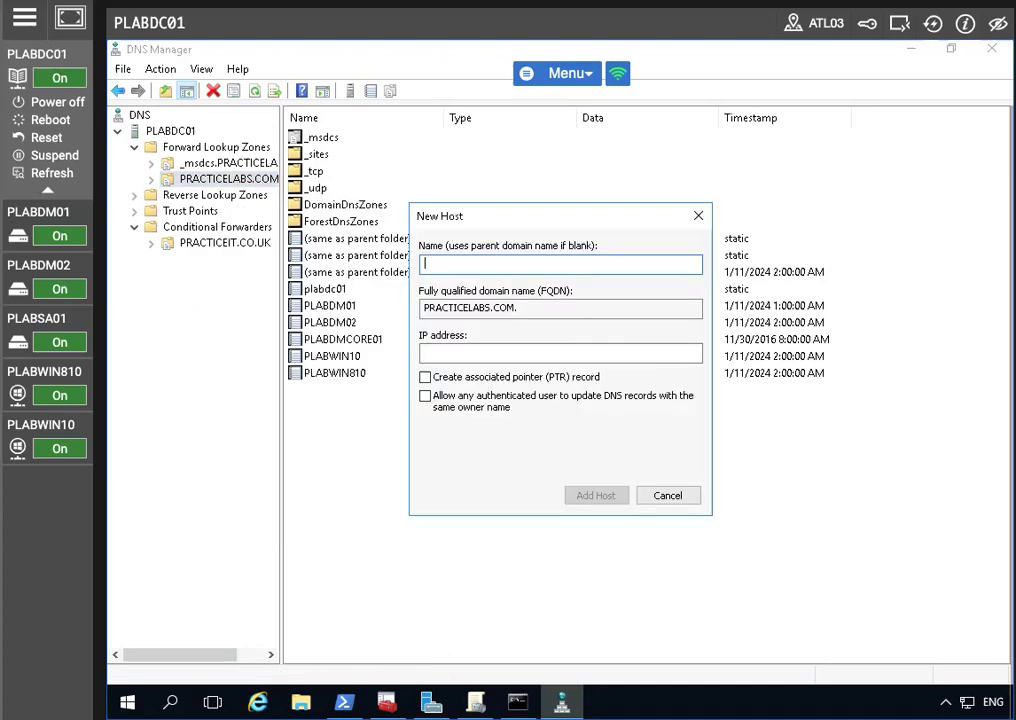
Step: Create host record adfs pointing to 192.168.0.1
type("ADFS")
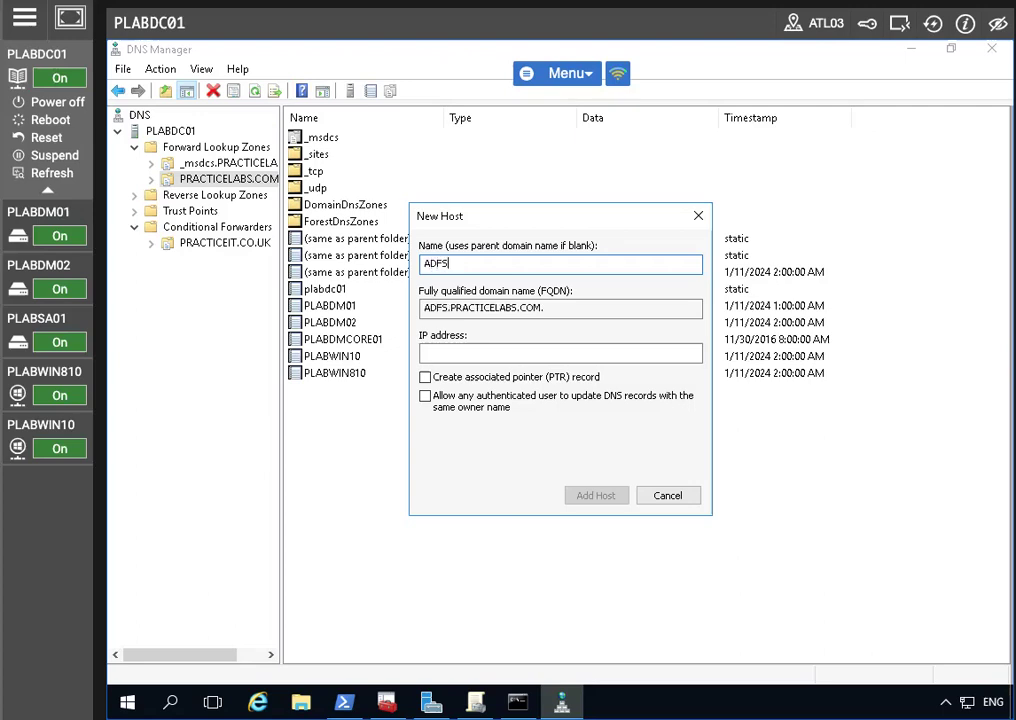
key("BackSpace")
key("BackSpace")
key("BackSpace")
key("BackSpace")
type("adfs")
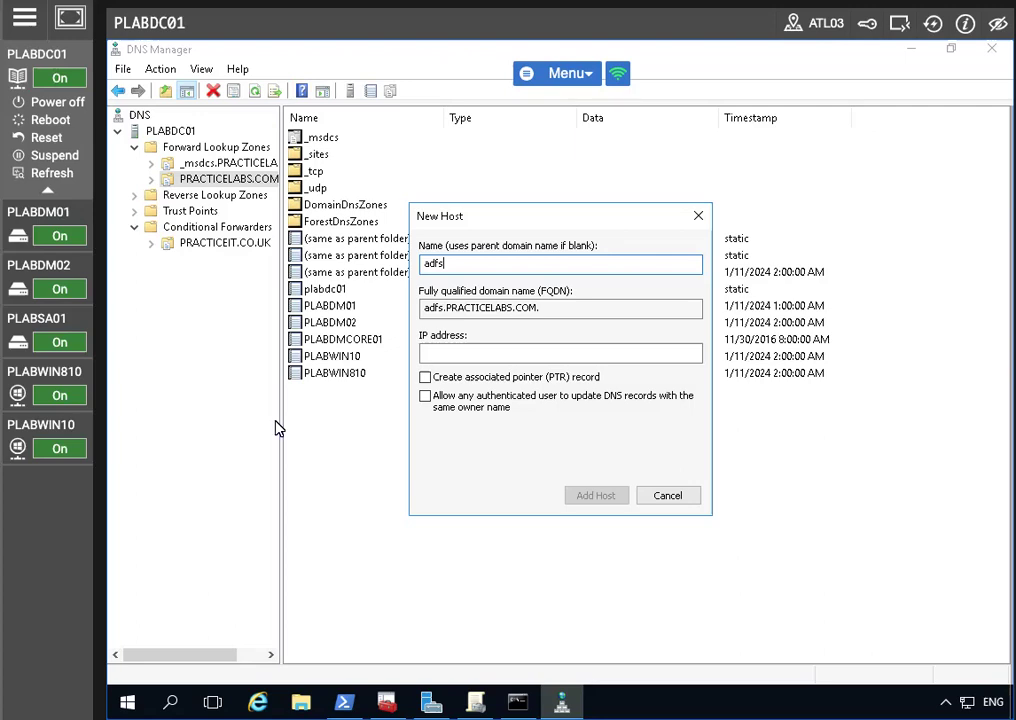
left_click(475, 351)
type("192.168.0.1")
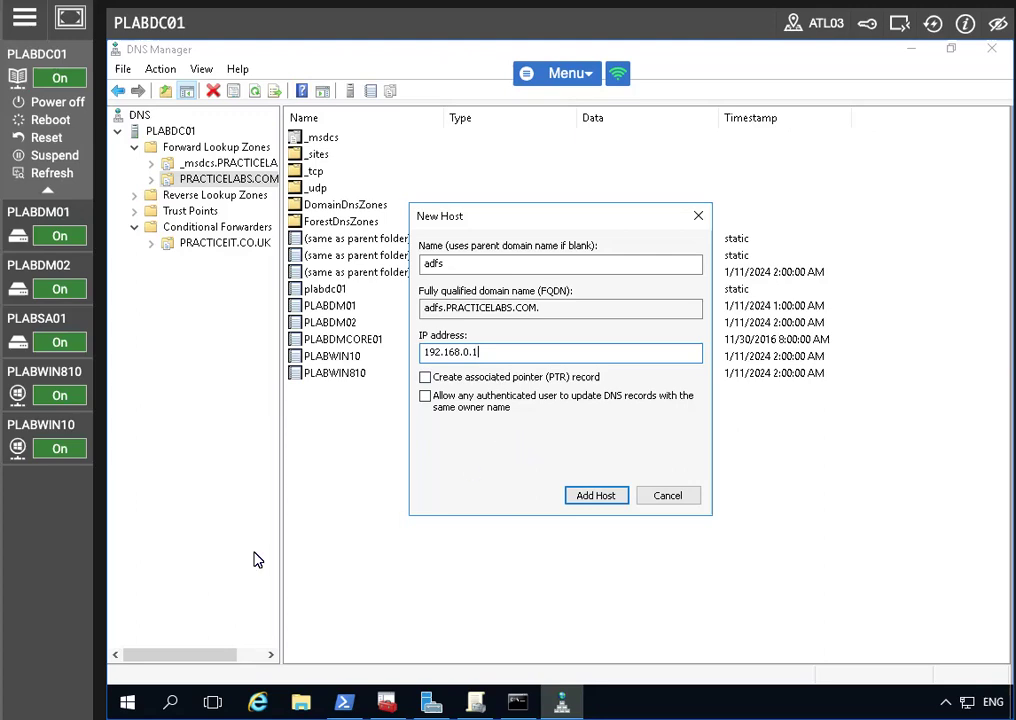
left_click(605, 499)
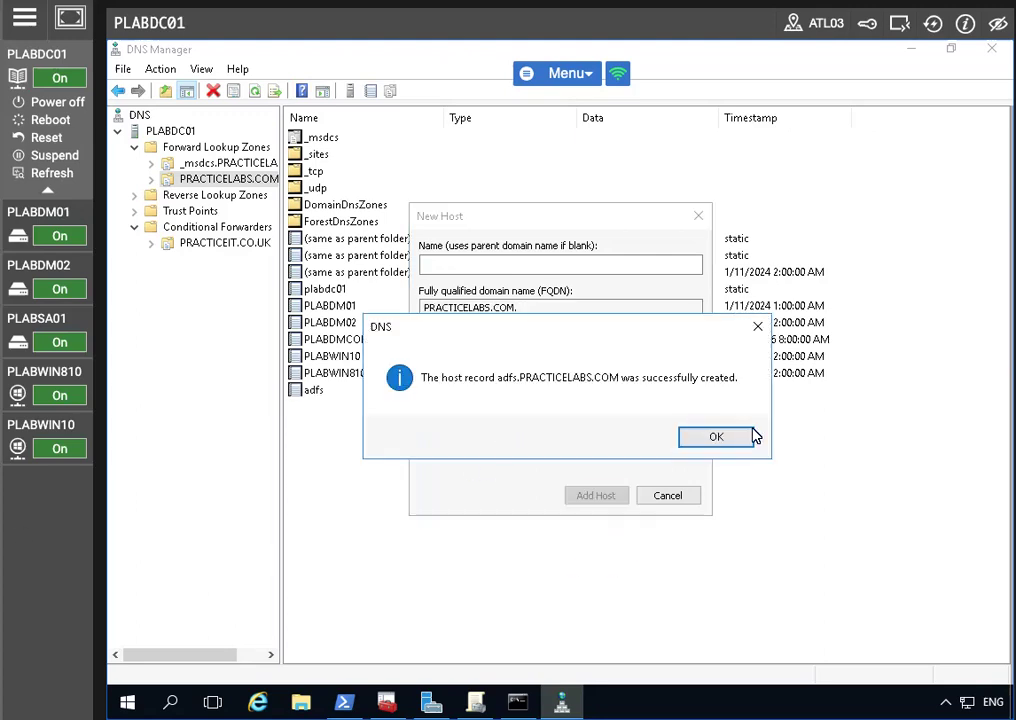
left_click(752, 436)
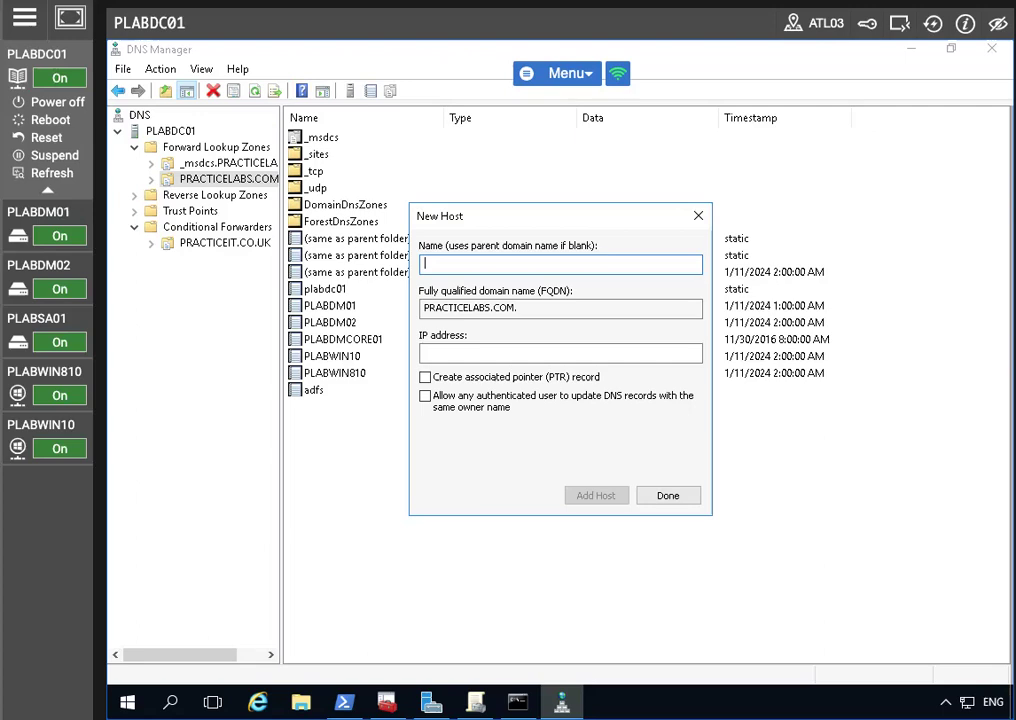
Step: Create host record certauth.adfs pointing to 192.168.0.1 and close the New Host dialog
type("certauth")
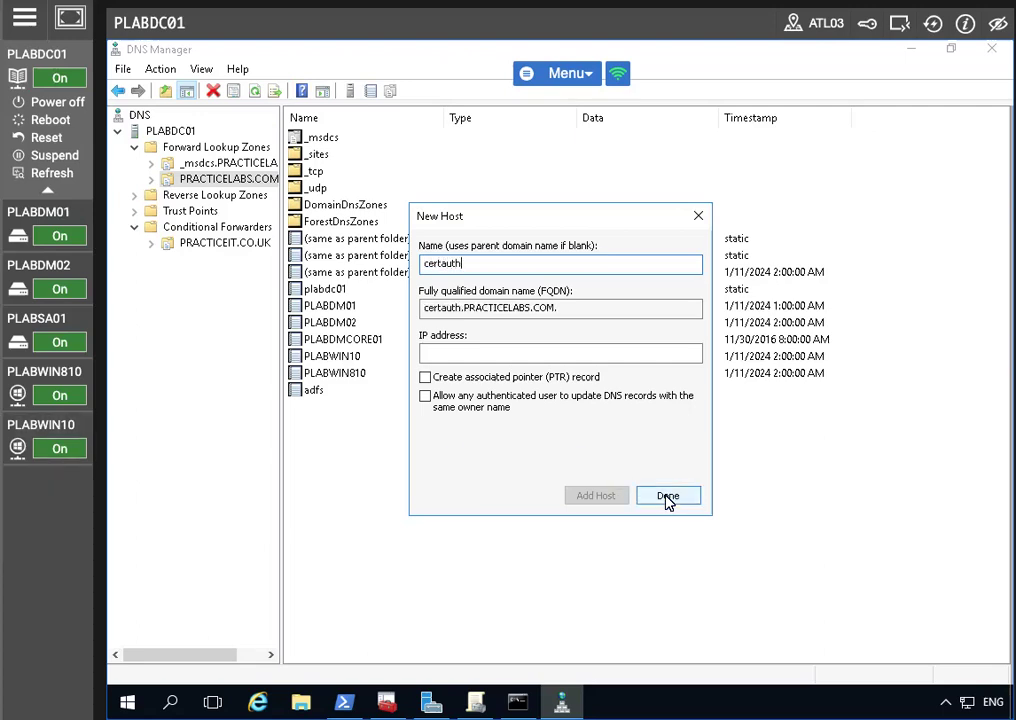
type(".adfs")
key("Tab")
key("Tab")
type("192.168.0.1")
left_click(586, 500)
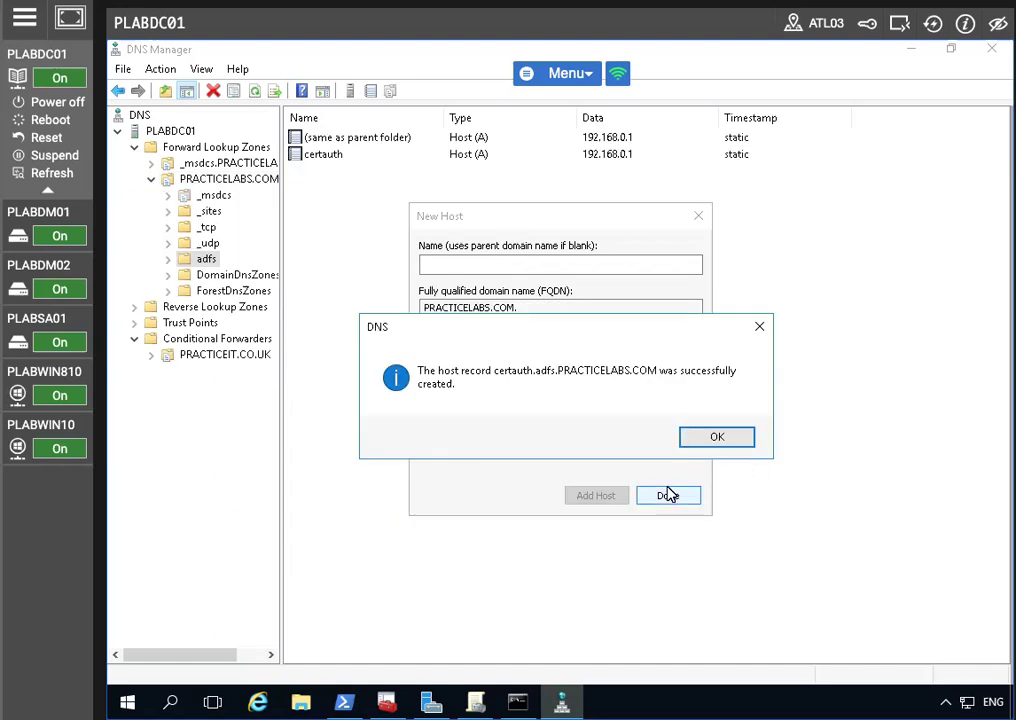
left_click(714, 440)
left_click(652, 497)
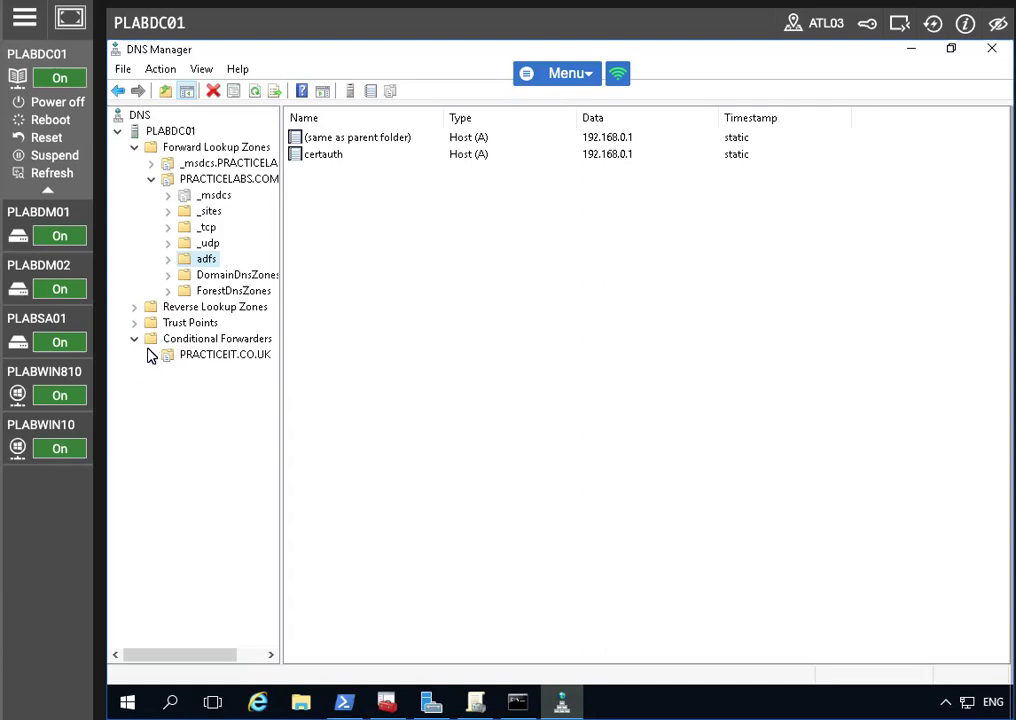
Step: On PLABSA01, launch Command Prompt as administrator
left_click(80, 326)
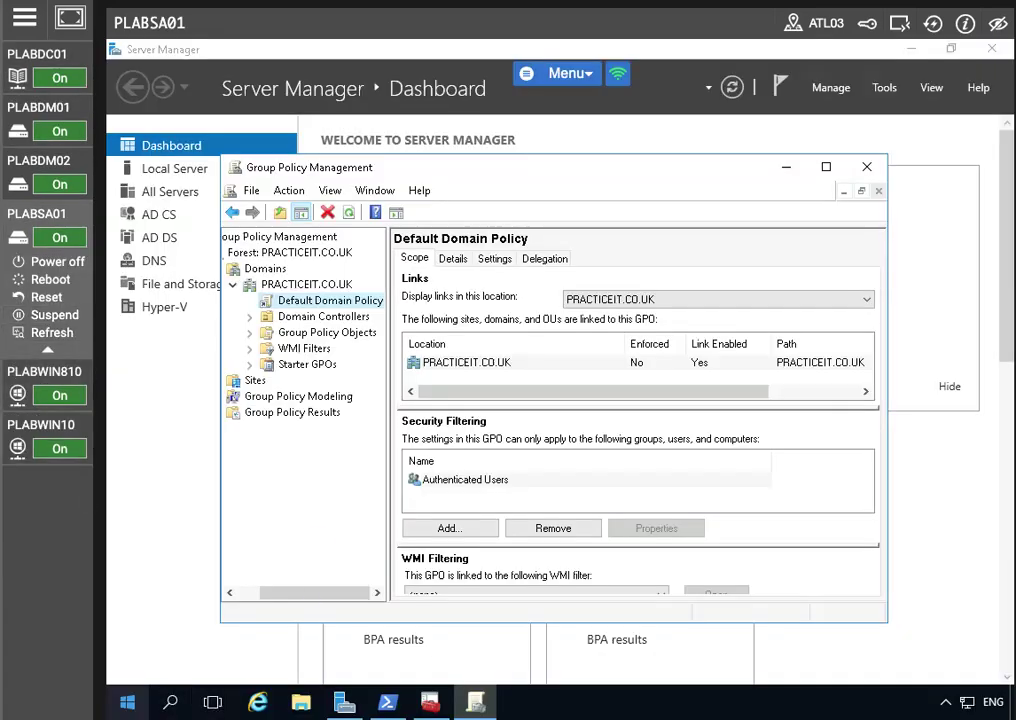
key("super")
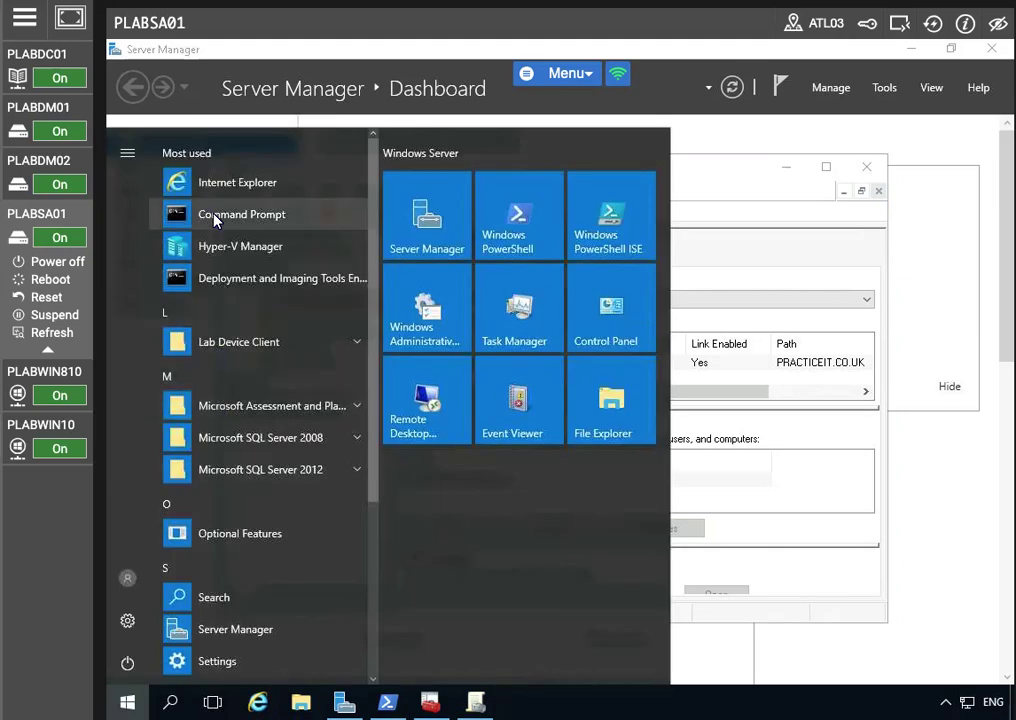
right_click(215, 218)
mouse_move(415, 258)
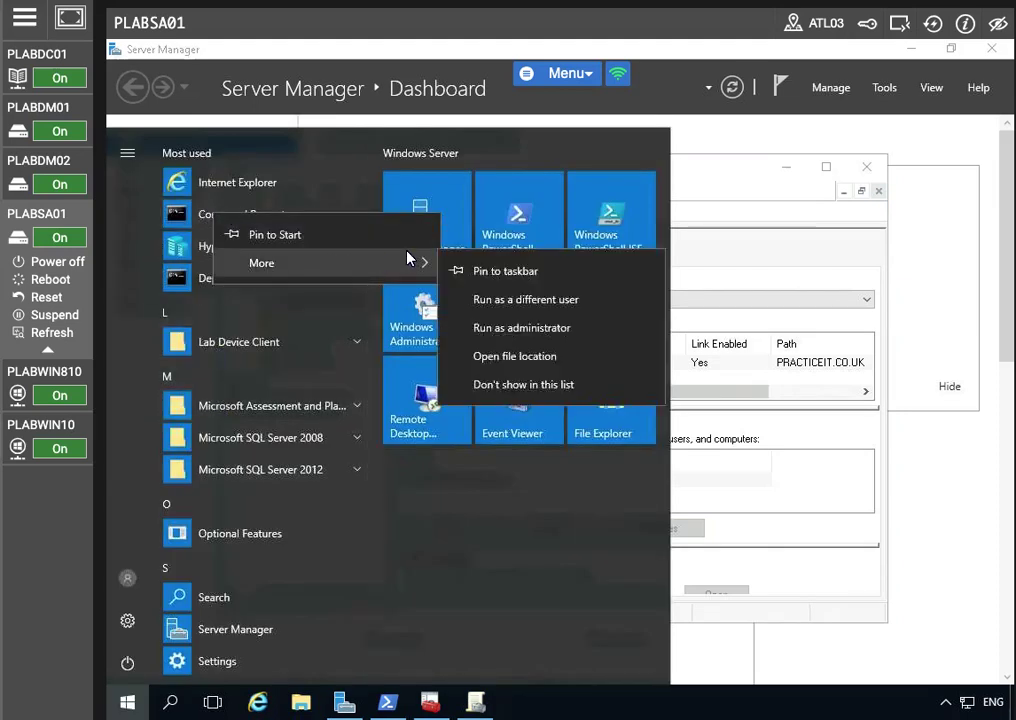
left_click(515, 330)
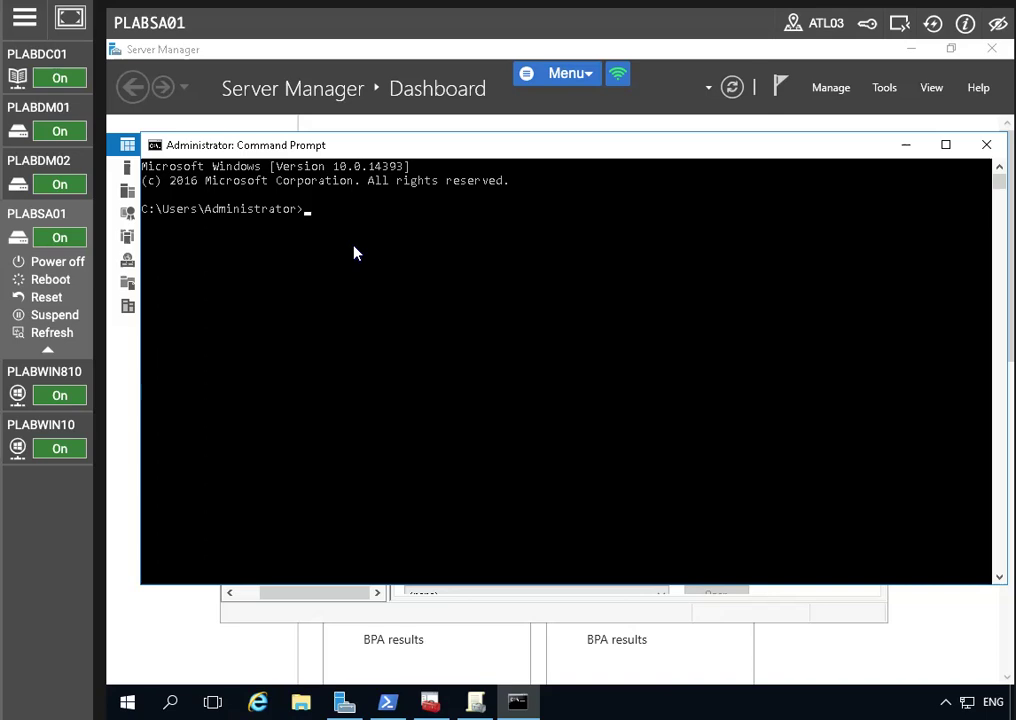
Step: Run netsh interface ip add dns name=Ethernet addr=192.168.0.1 index=2
type("ne")
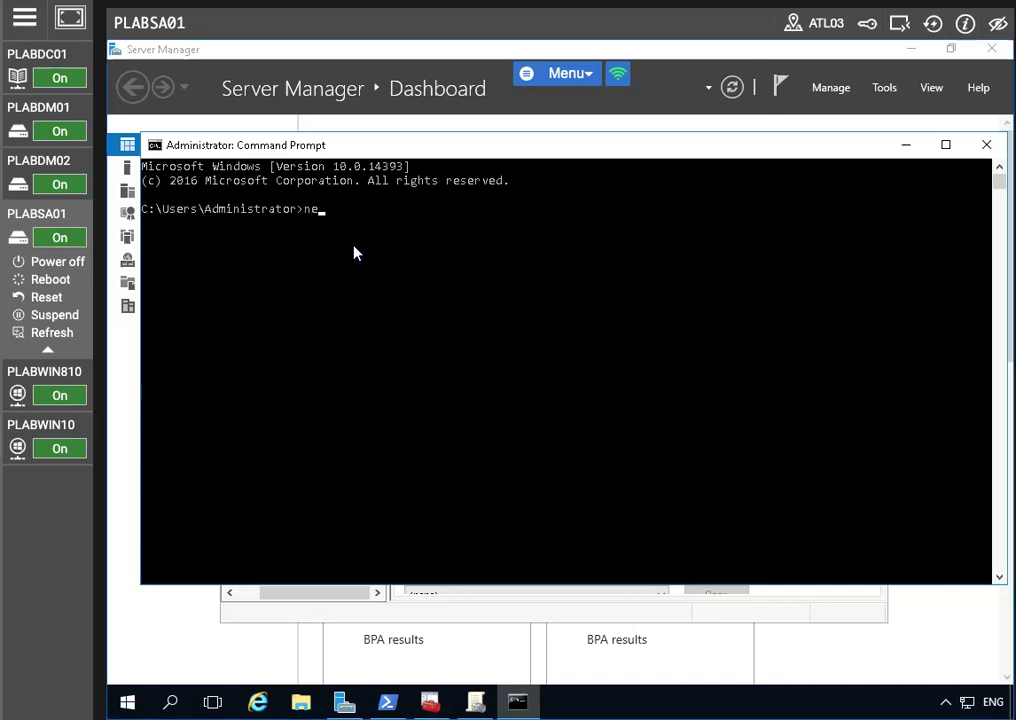
type("tsh interf")
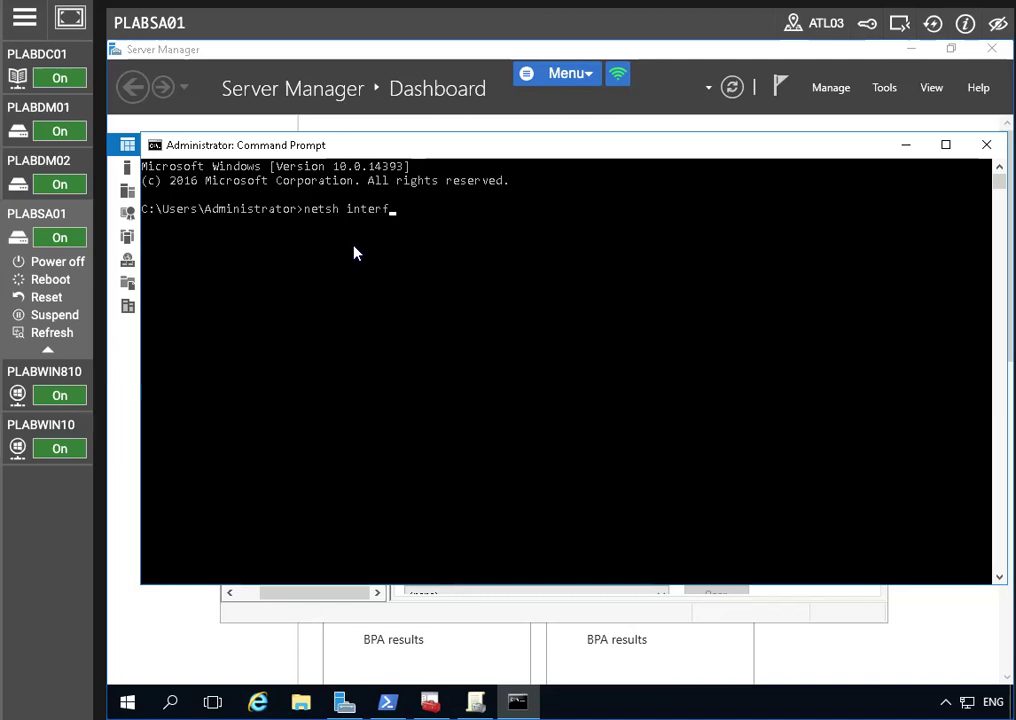
type("ace ip ")
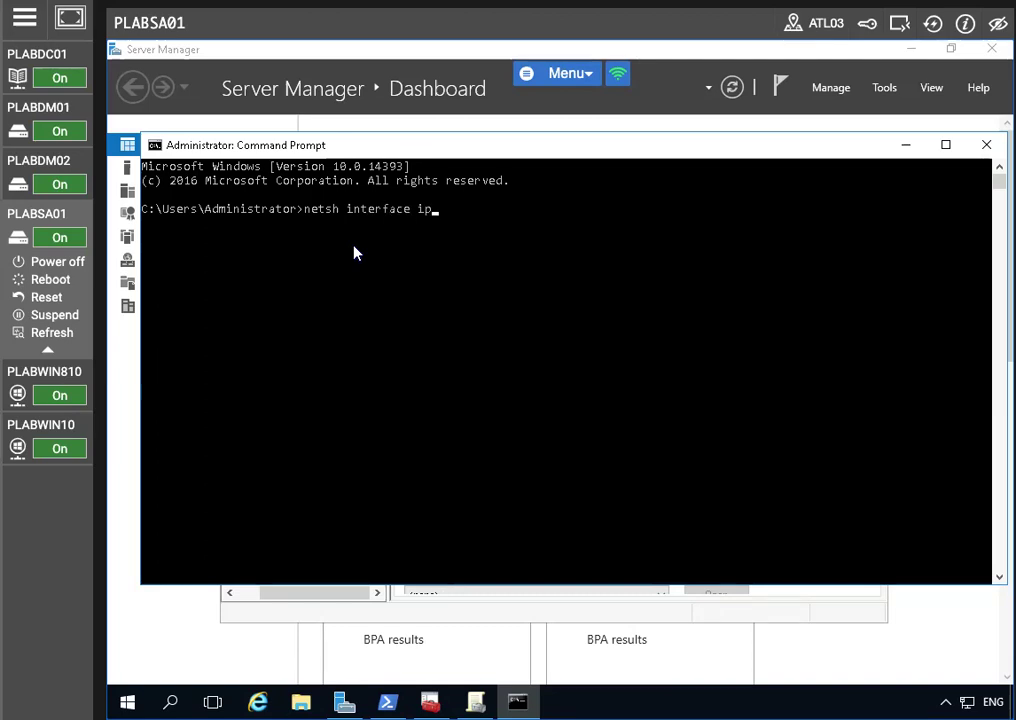
type("add dns name=Ethenr")
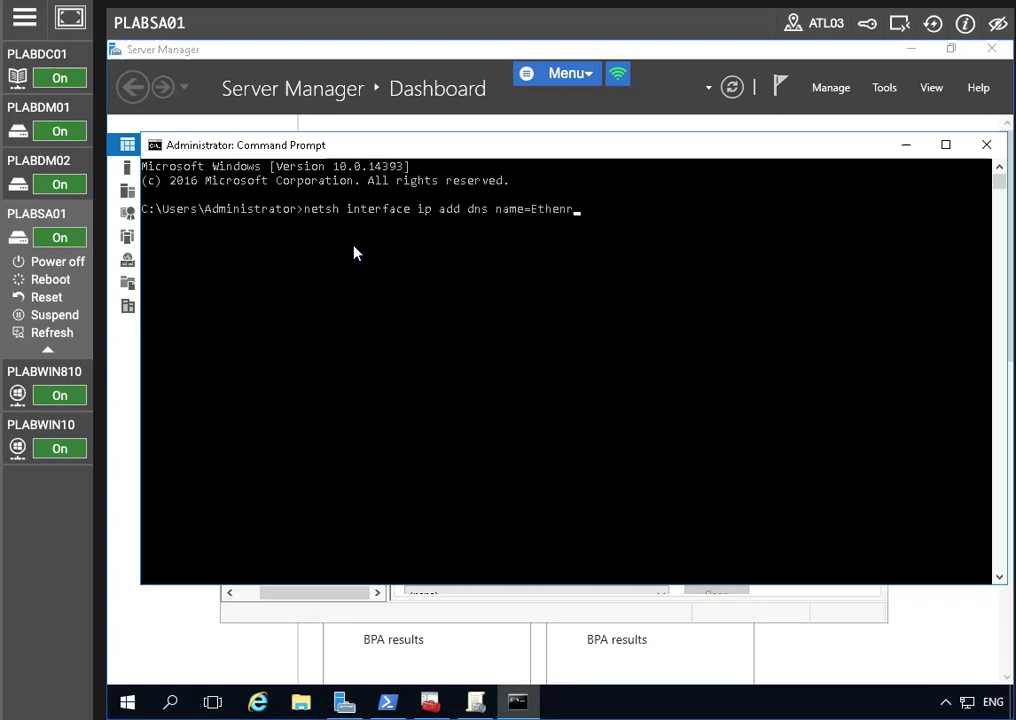
key("BackSpace")
type("rnet addr=192.168.0.1 index=")
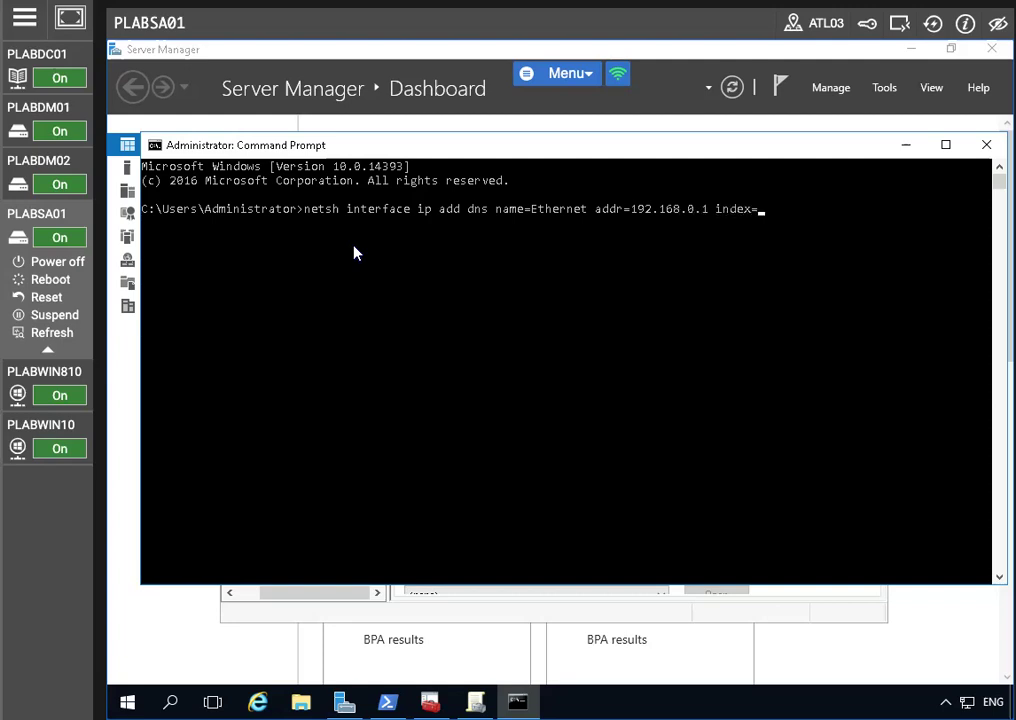
type("2")
key("Return")
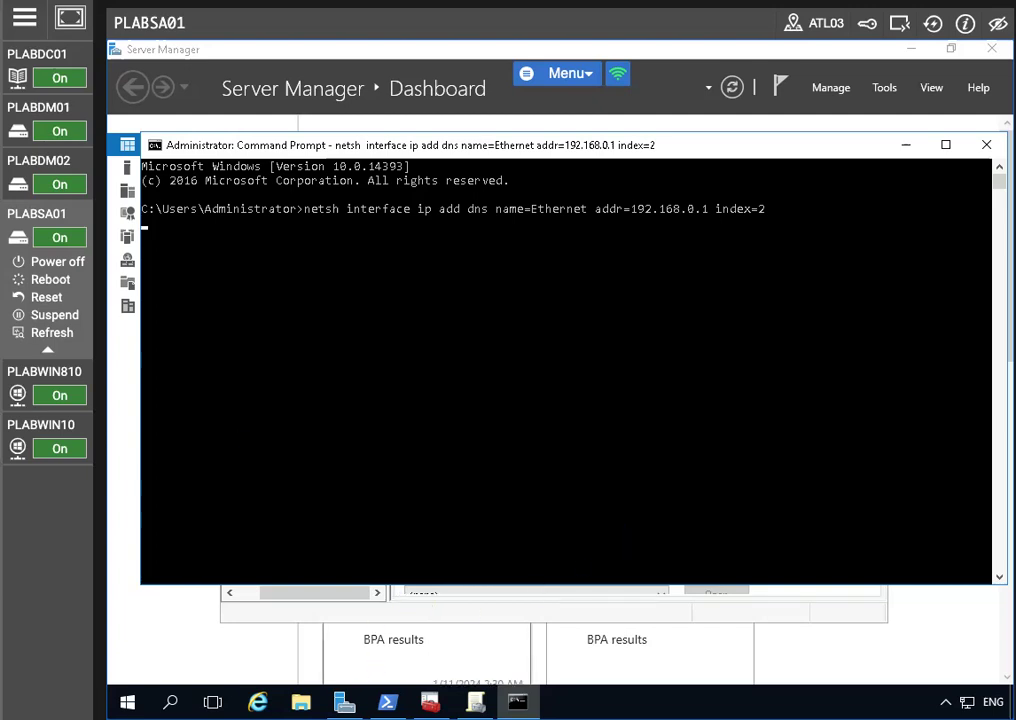
left_click(344, 702)
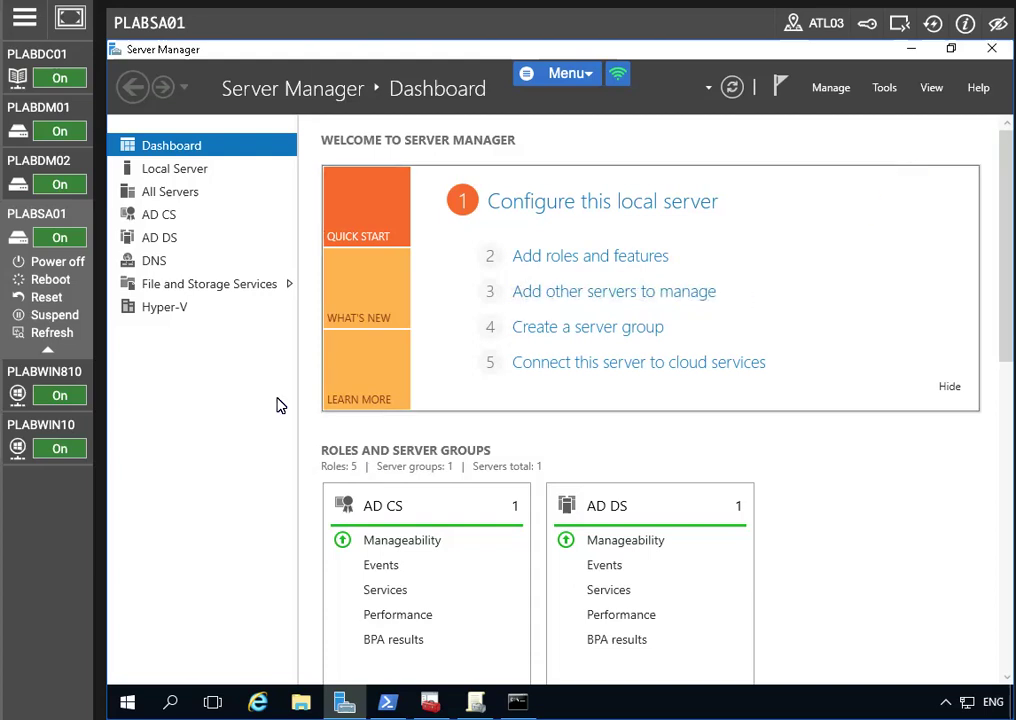
Step: Launch DNS Manager on PLABSA01 and open its Conditional Forwarders folder
left_click(475, 702)
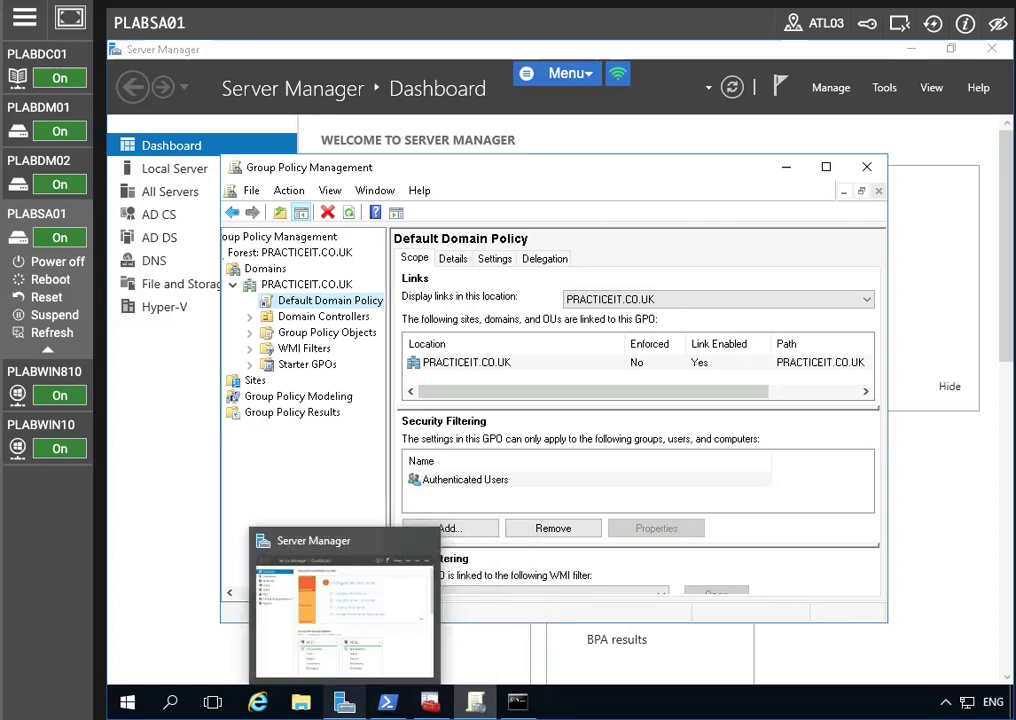
left_click(955, 230)
left_click(884, 87)
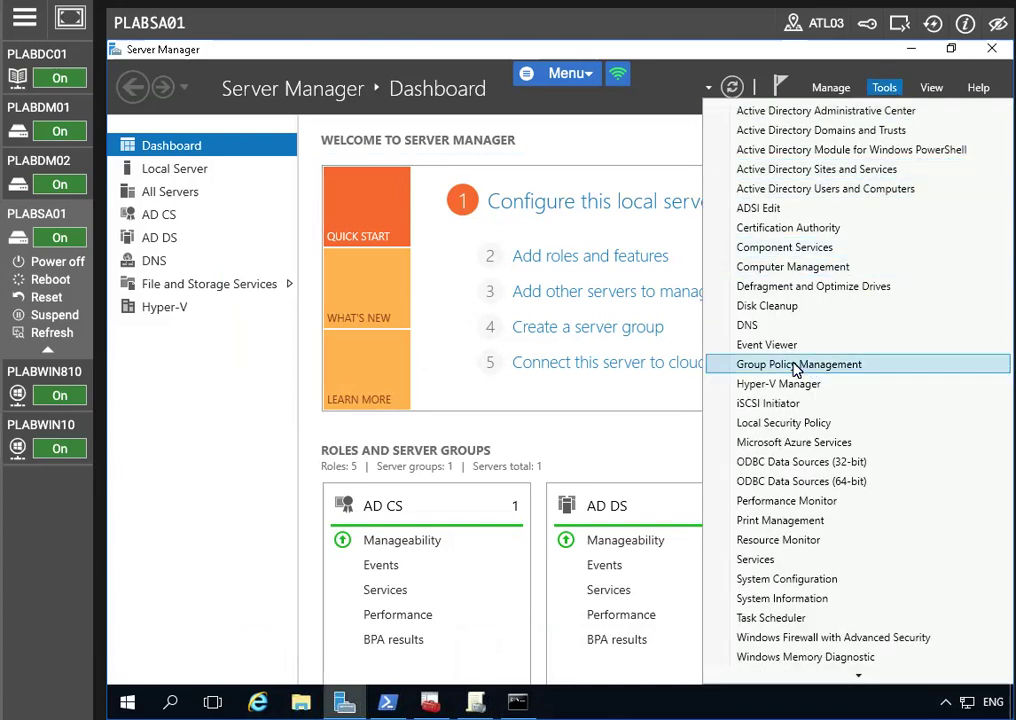
left_click(768, 325)
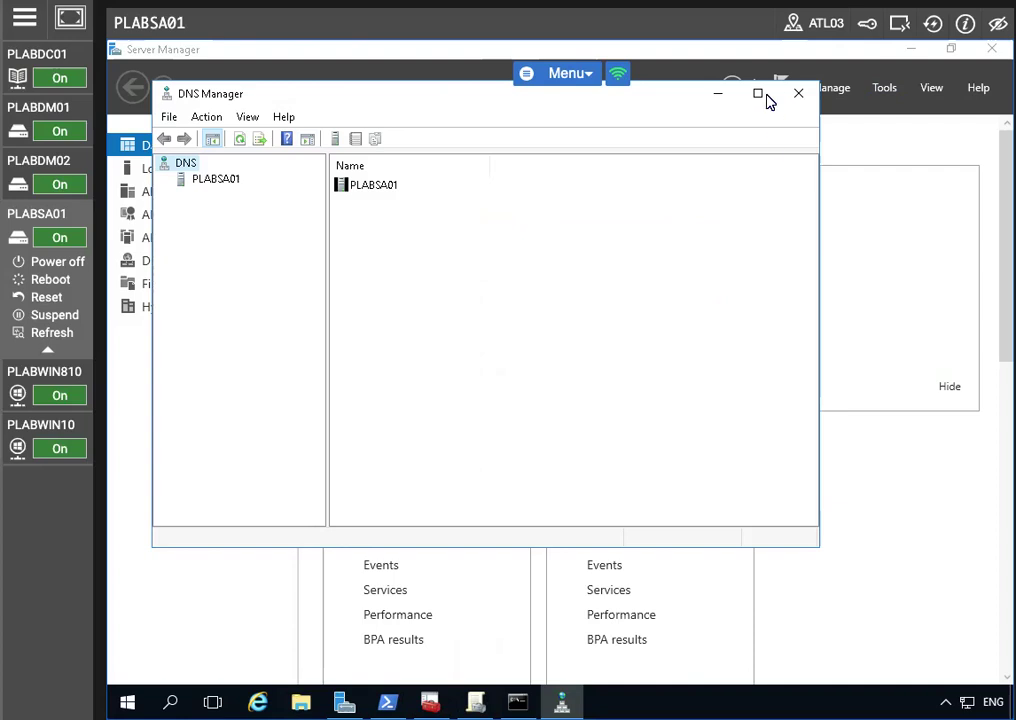
left_click(759, 95)
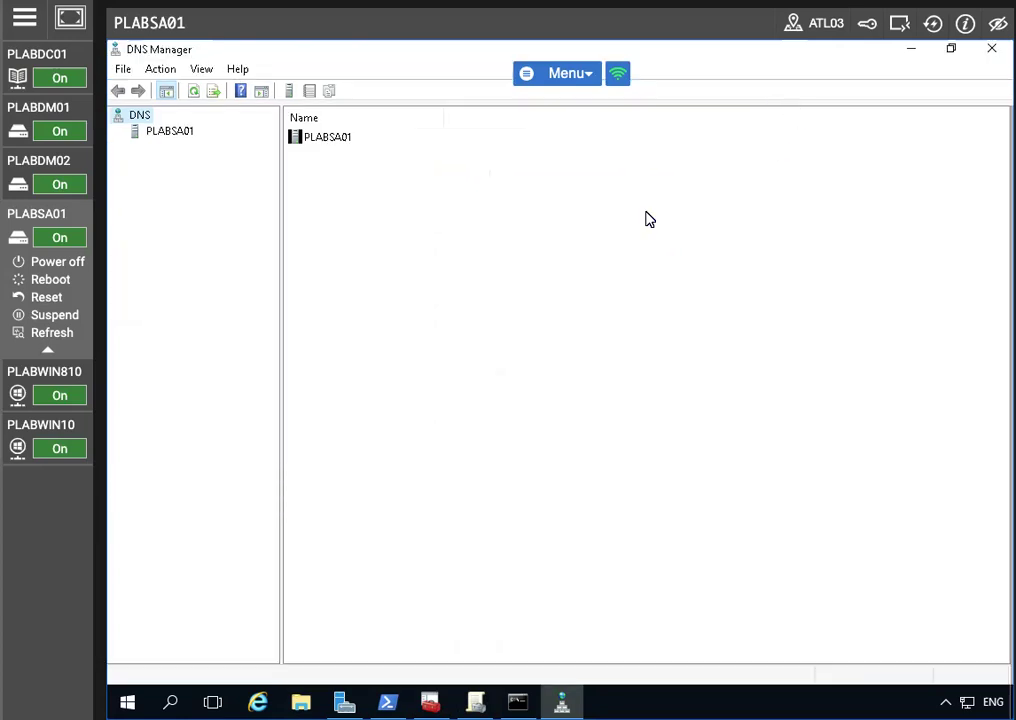
left_click(138, 130)
left_click(118, 132)
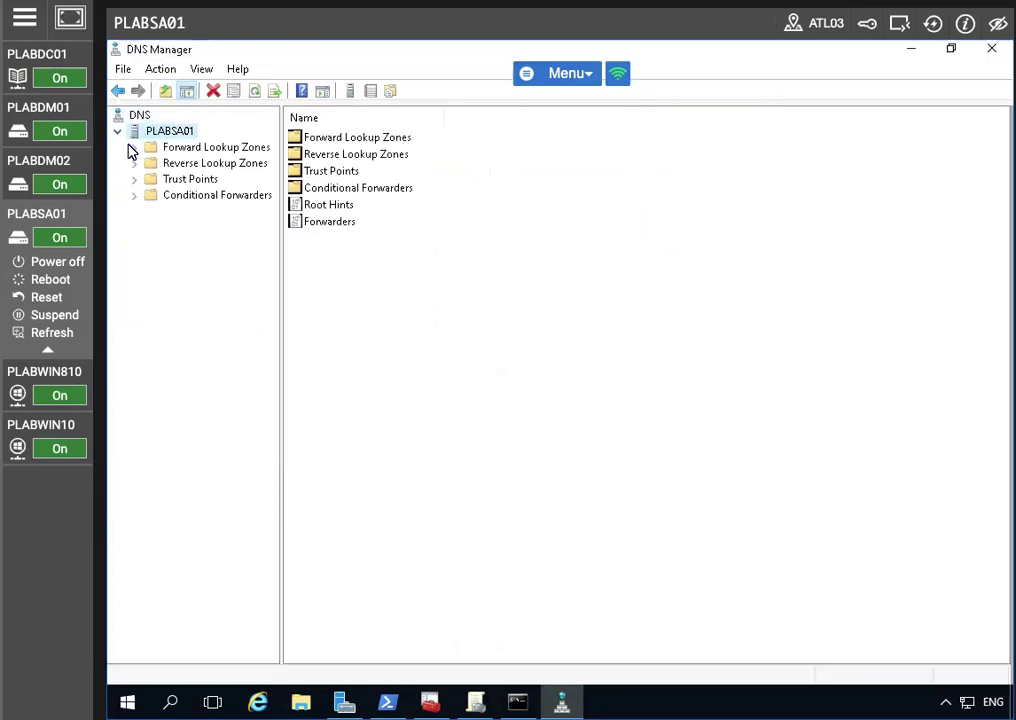
left_click(176, 196)
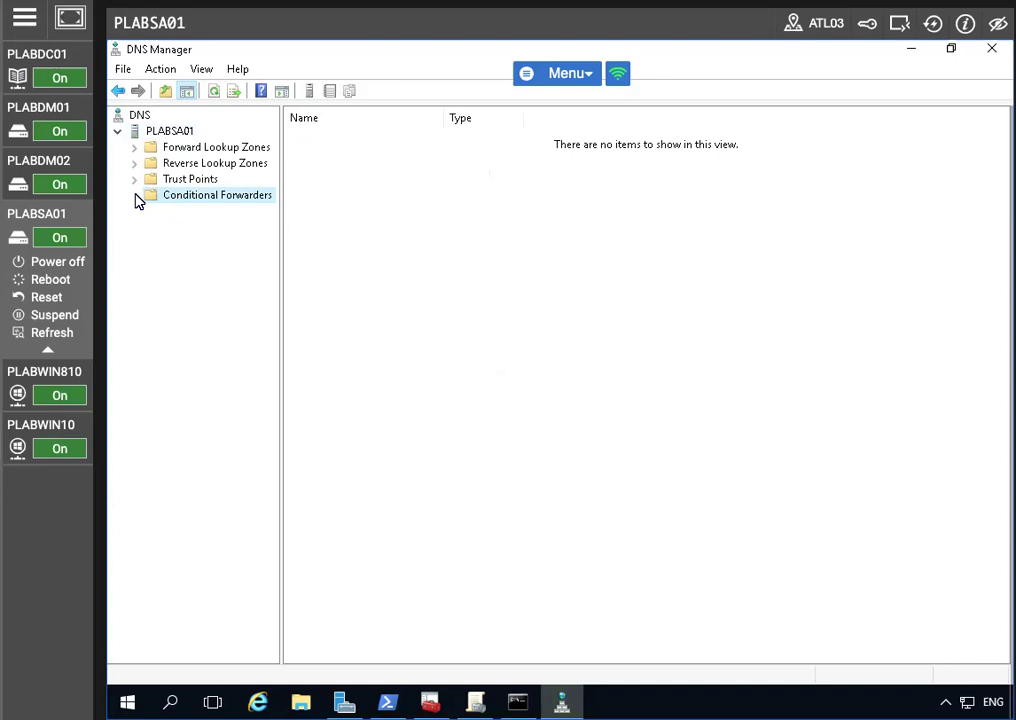
Step: Start a new conditional forwarder from the Conditional Forwarders folder
right_click(458, 216)
left_click(196, 198)
right_click(197, 194)
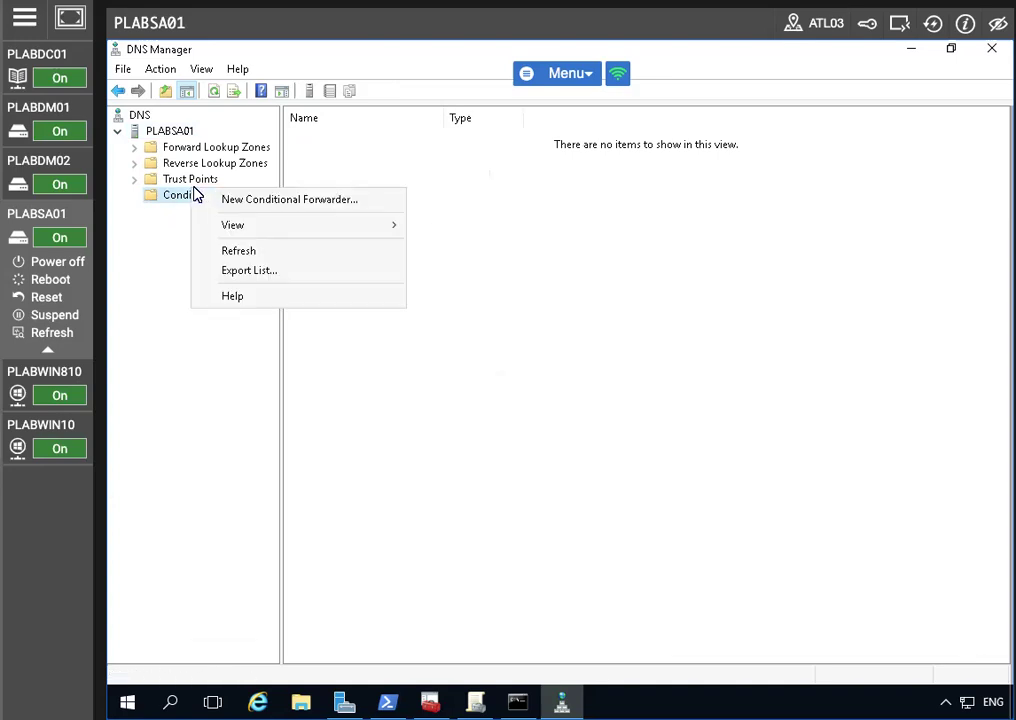
left_click(299, 201)
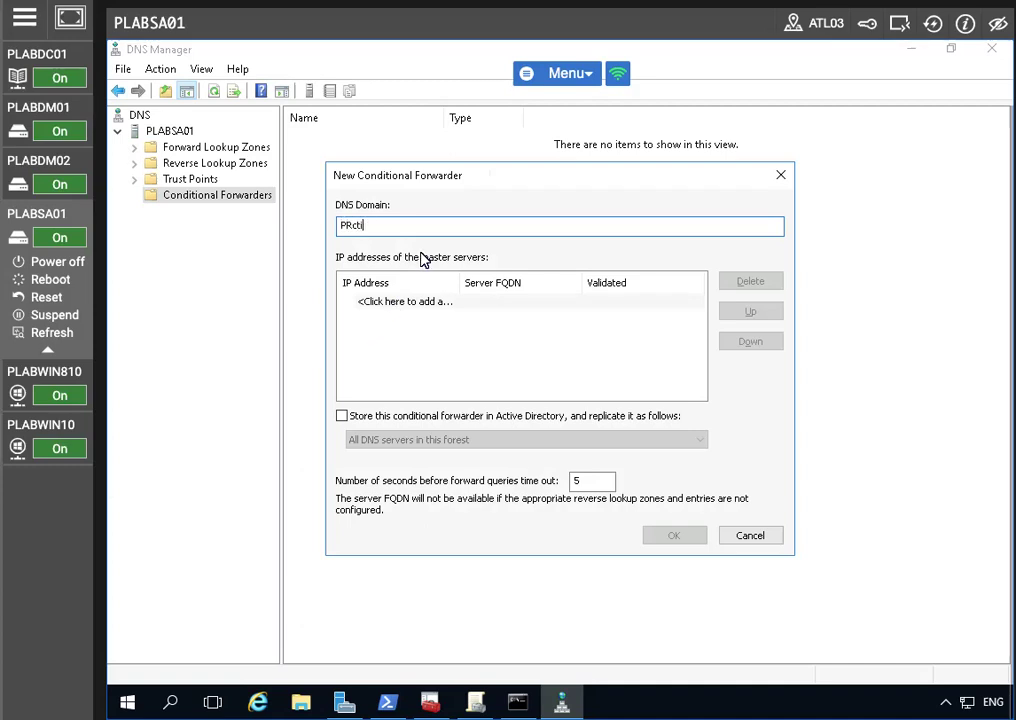
Step: Enter PRACTICELABS.COM with master server 192.168.0.1, tick Store in Active Directory, and create it
key("BackSpace")
type("ACTICELABS.COM")
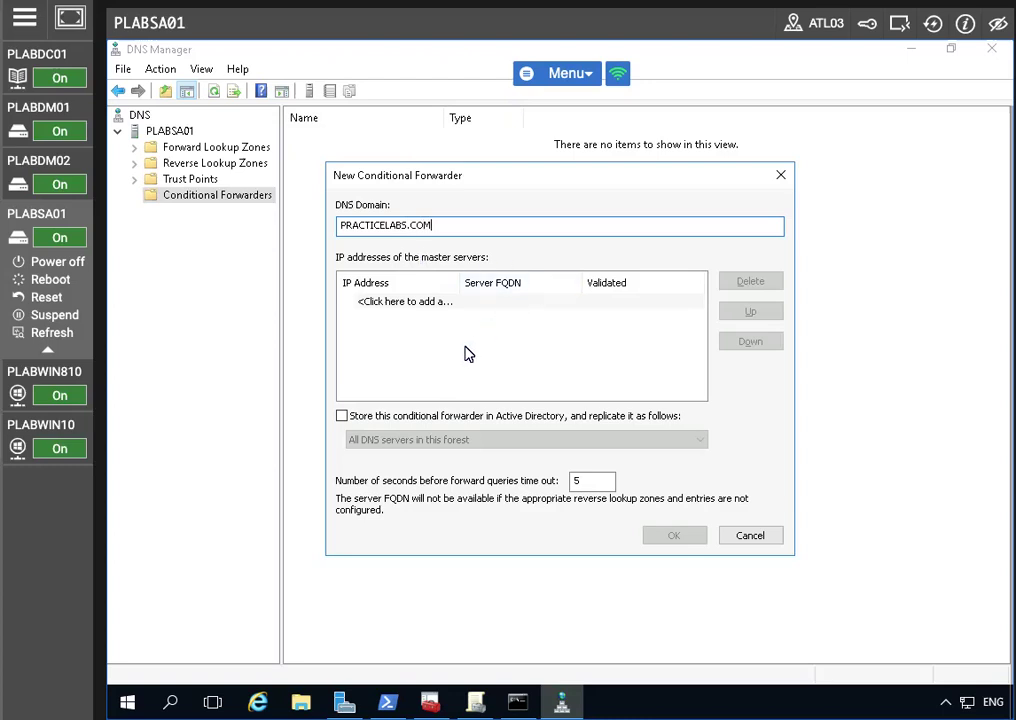
left_click(428, 301)
type("190.168")
key("BackSpace")
key("BackSpace")
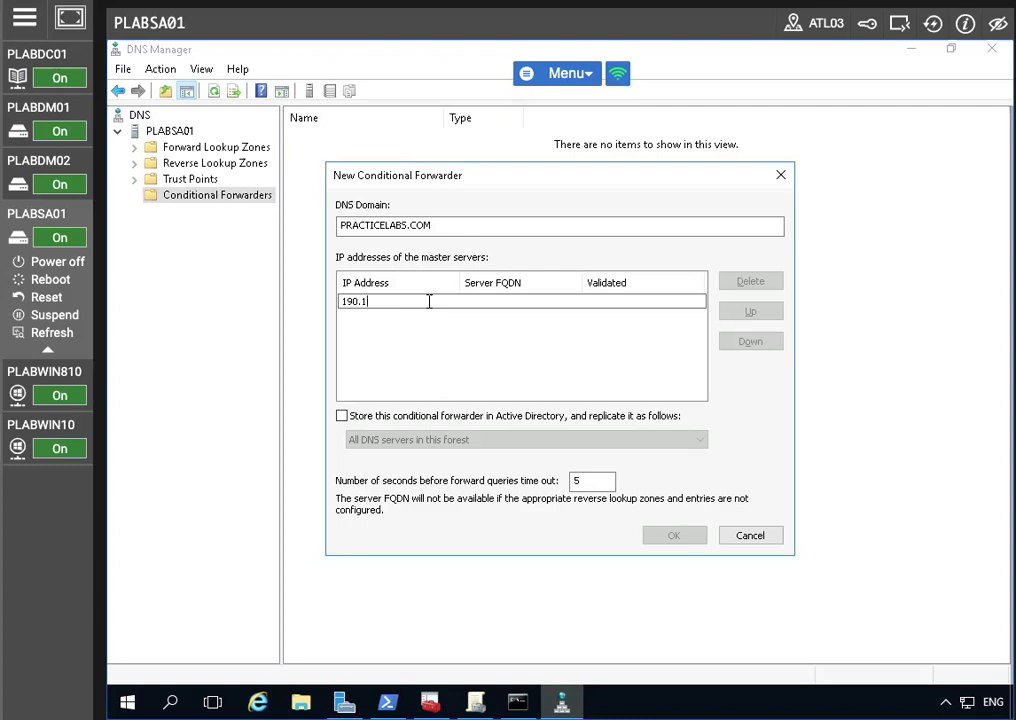
type("168.0.1")
left_click(342, 415)
left_click(684, 540)
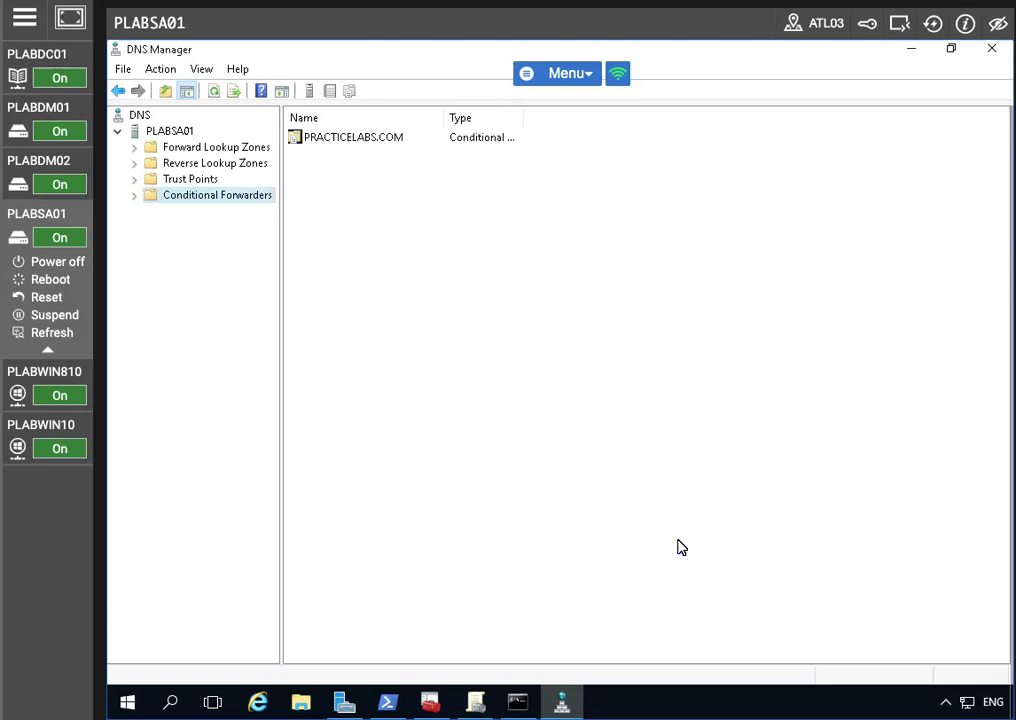
left_click(393, 136)
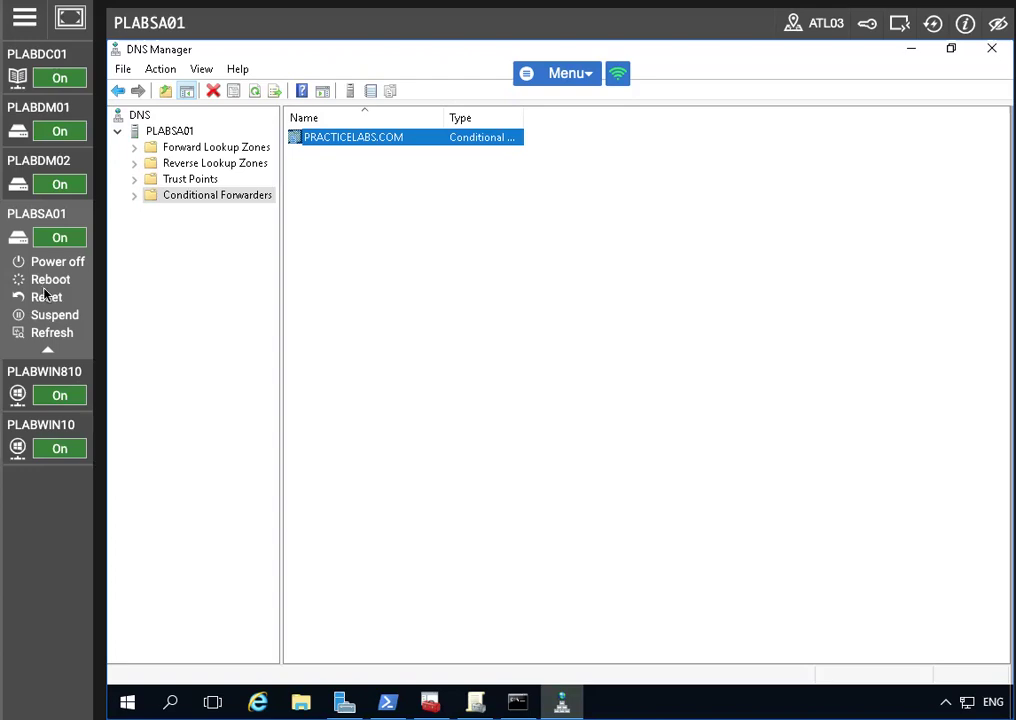
Step: Add an adfs host record with IP 192.168.01.4 to the PRACTICEIT.CO.UK forward lookup zone
left_click(165, 150)
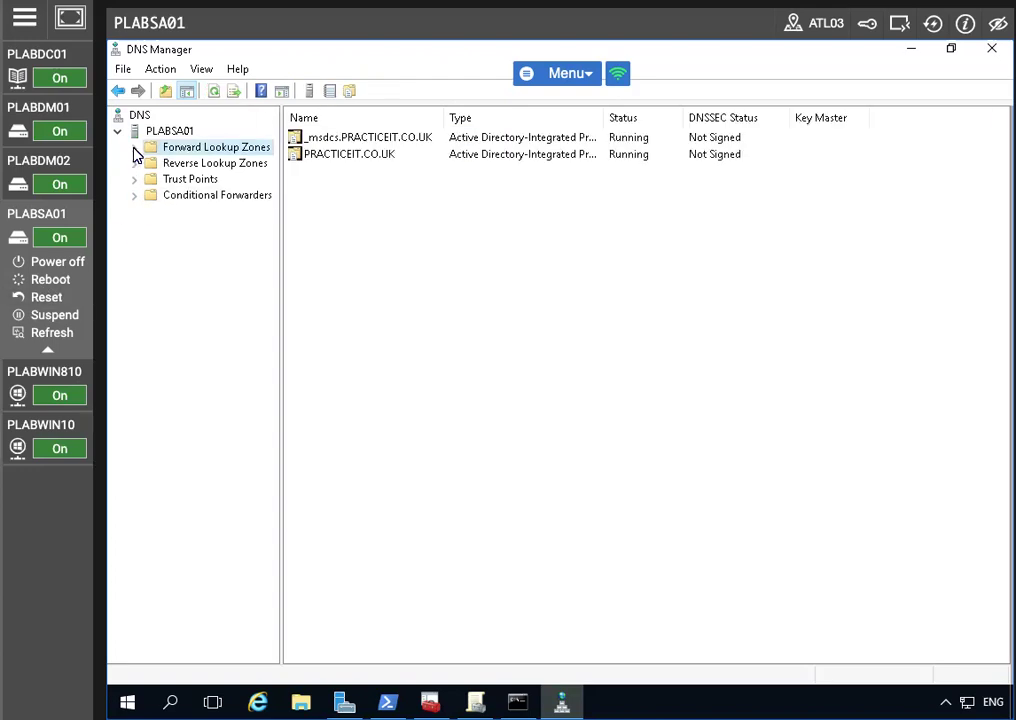
left_click(134, 148)
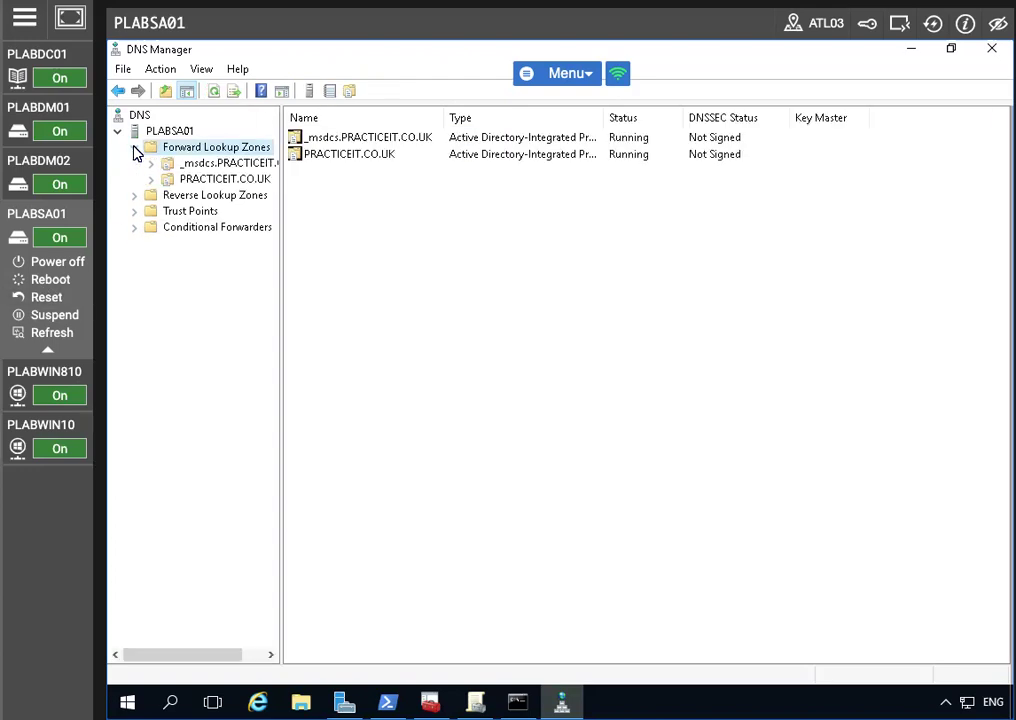
left_click(194, 180)
right_click(194, 180)
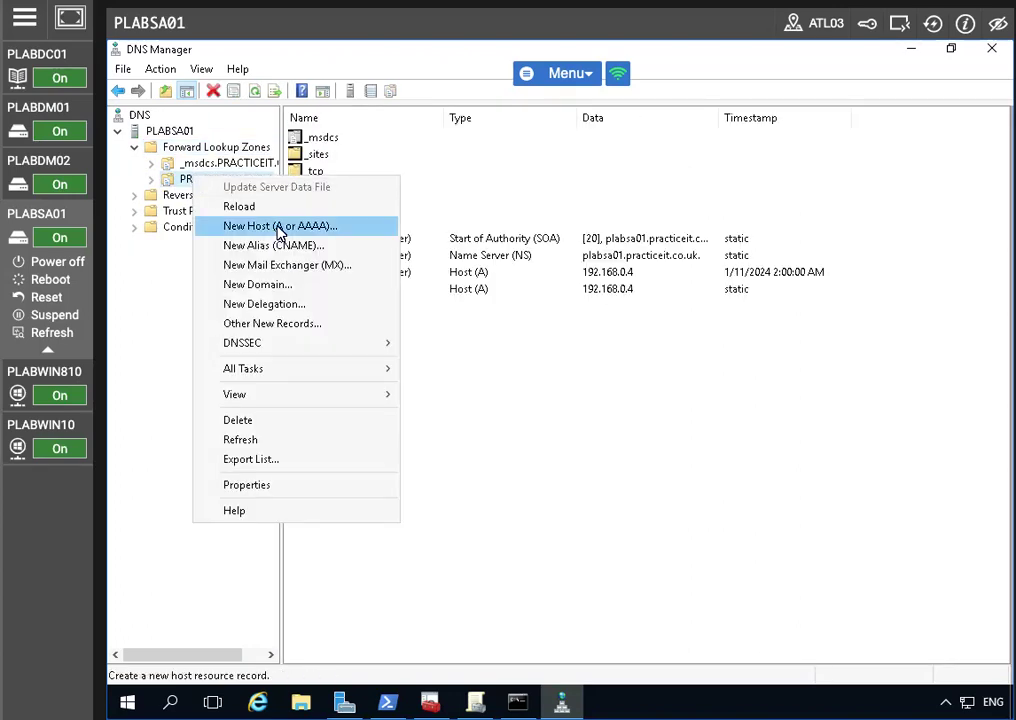
left_click(281, 225)
type("ADFS")
key("BackSpace")
key("BackSpace")
key("BackSpace")
key("BackSpace")
type("adfs")
left_click(581, 354)
type("192.168.01")
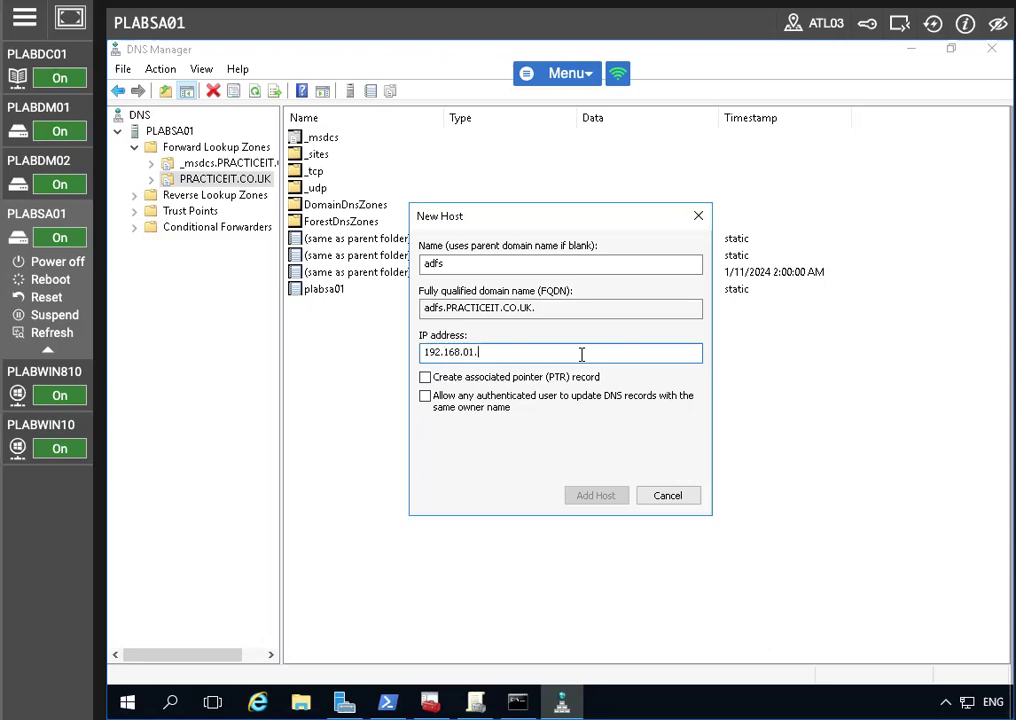
type(".4")
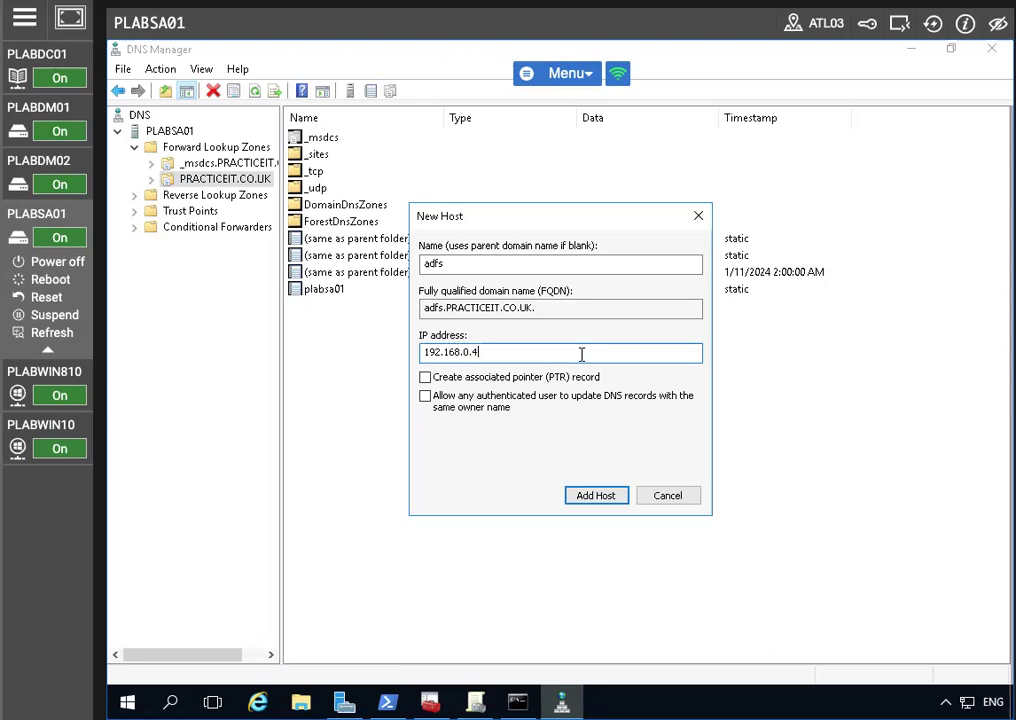
left_click(590, 495)
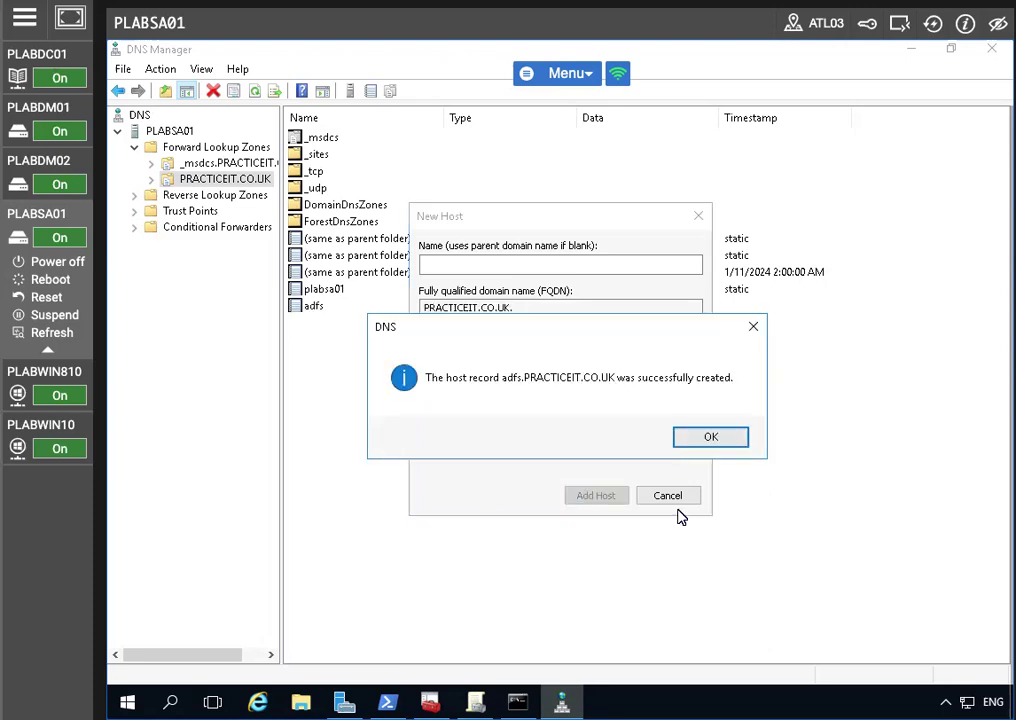
left_click(682, 444)
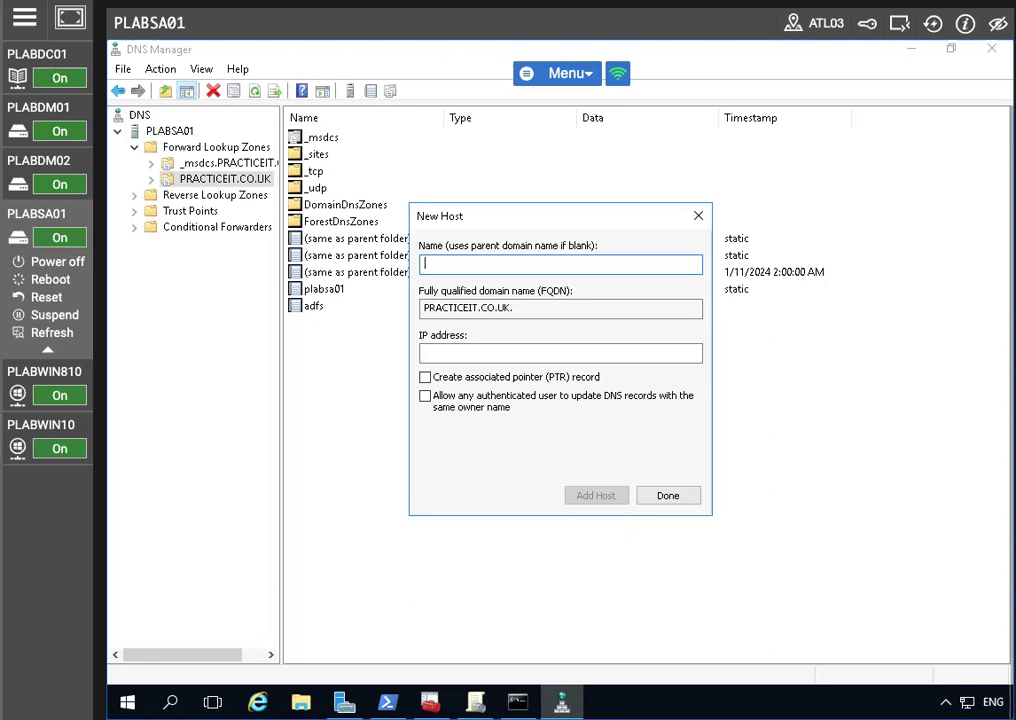
Step: Create the certauth.adfs host record at 192.168.0.4, then close the New Host dialog
type("certa")
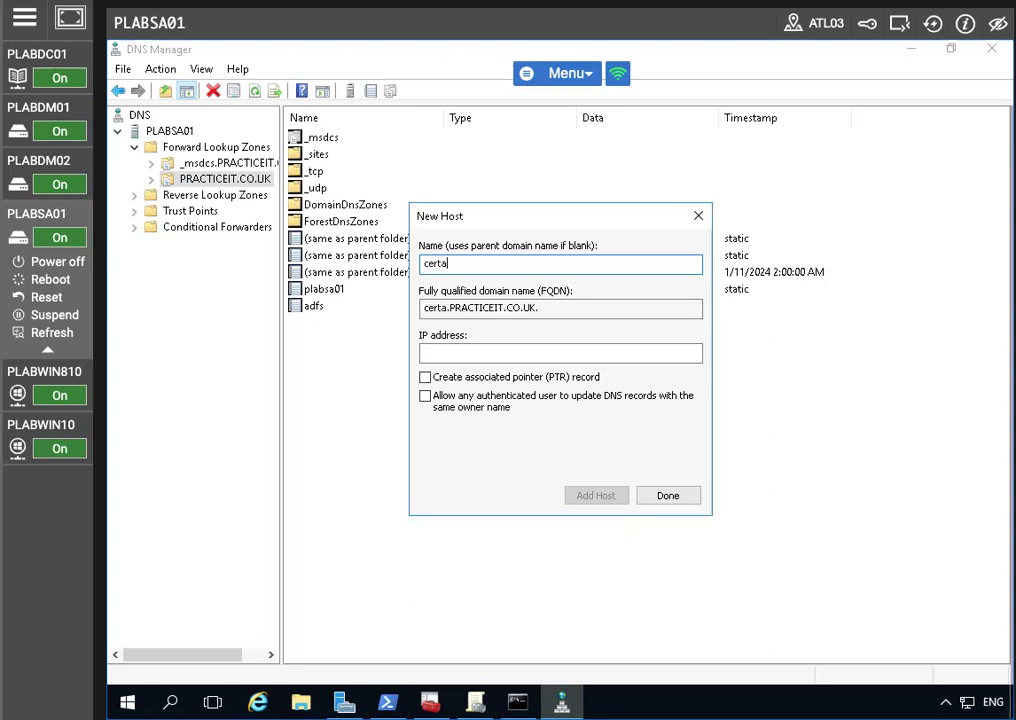
type("uth.adfs")
key("Tab")
key("Tab")
type("19")
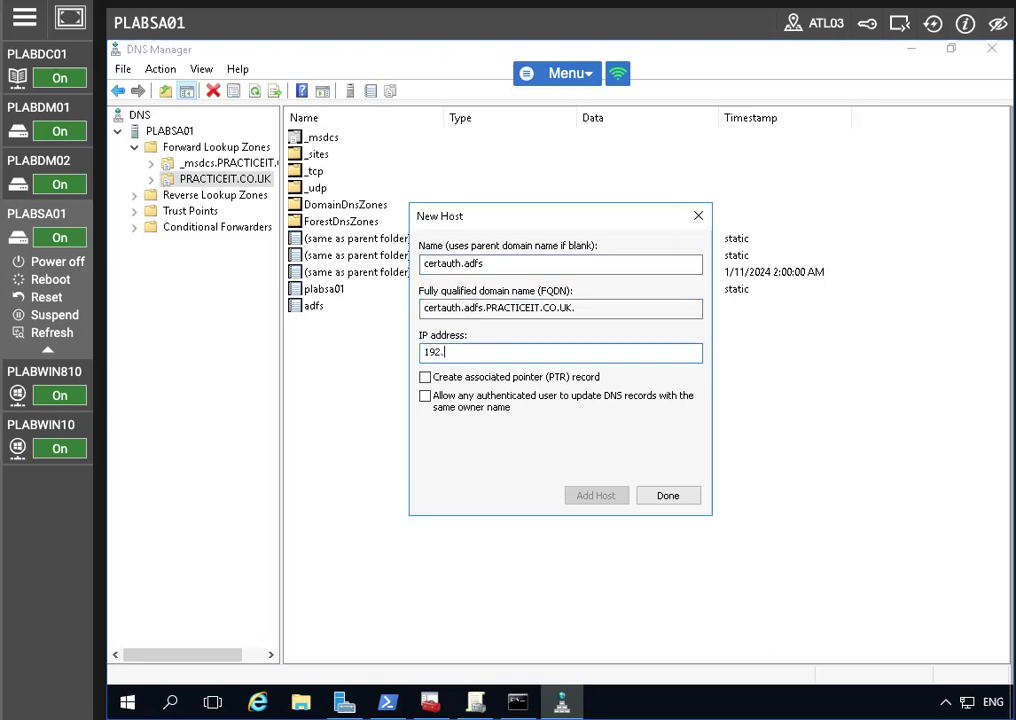
type("2.168.0.4")
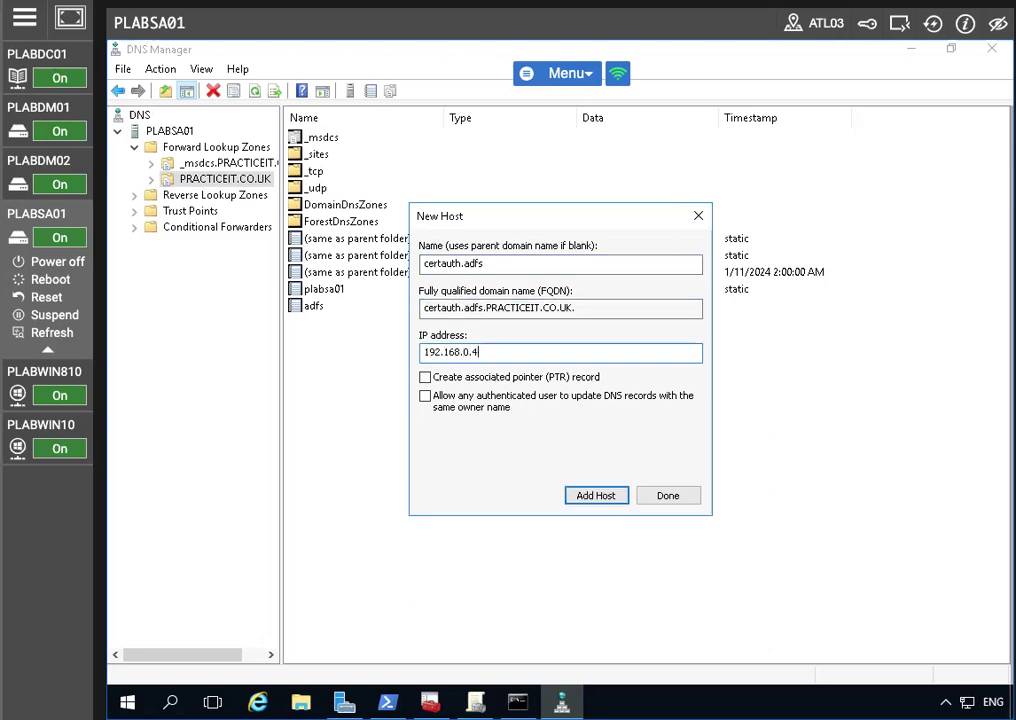
left_click(612, 490)
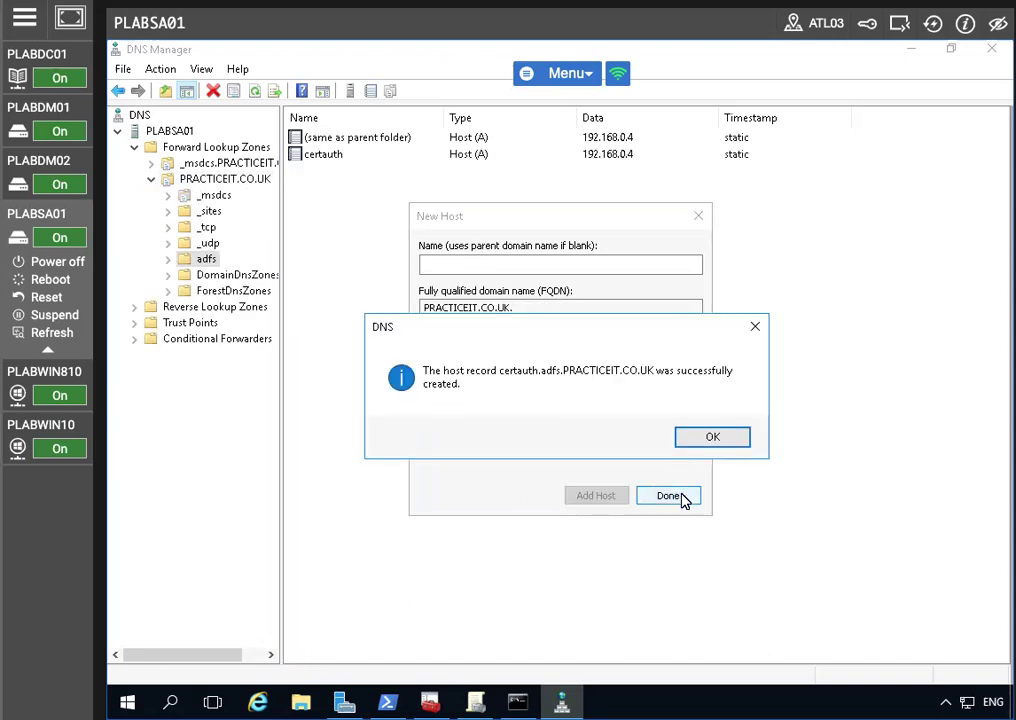
left_click(711, 436)
left_click(667, 498)
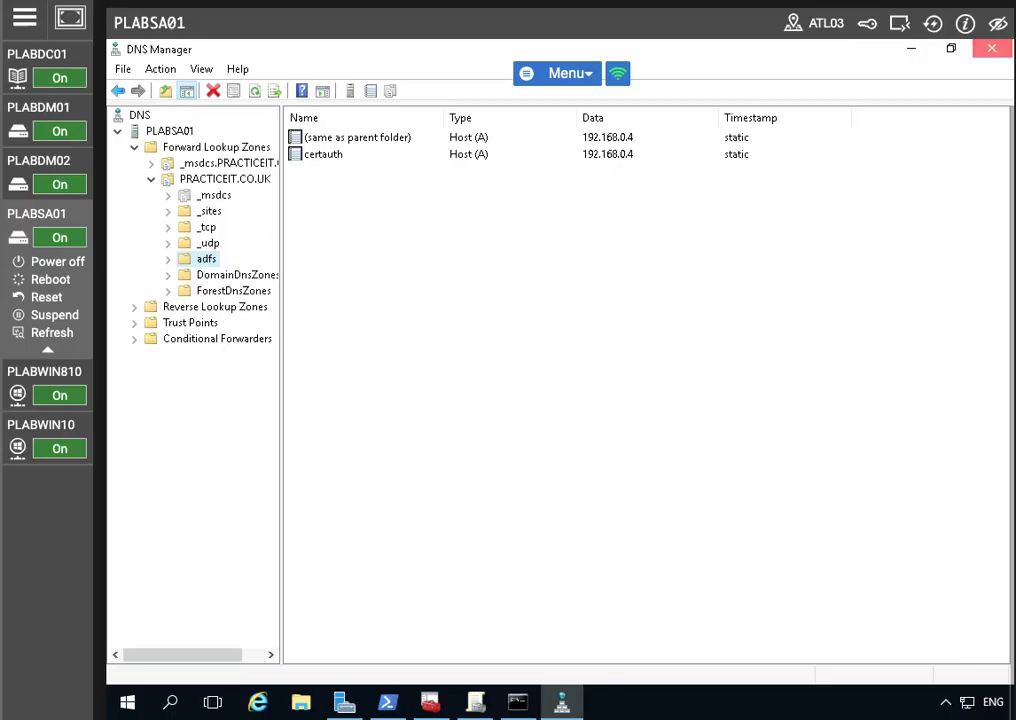
Step: Close DNS Manager, switch to PLABDM01, maximize Server Manager and open its Tools menu
left_click(991, 48)
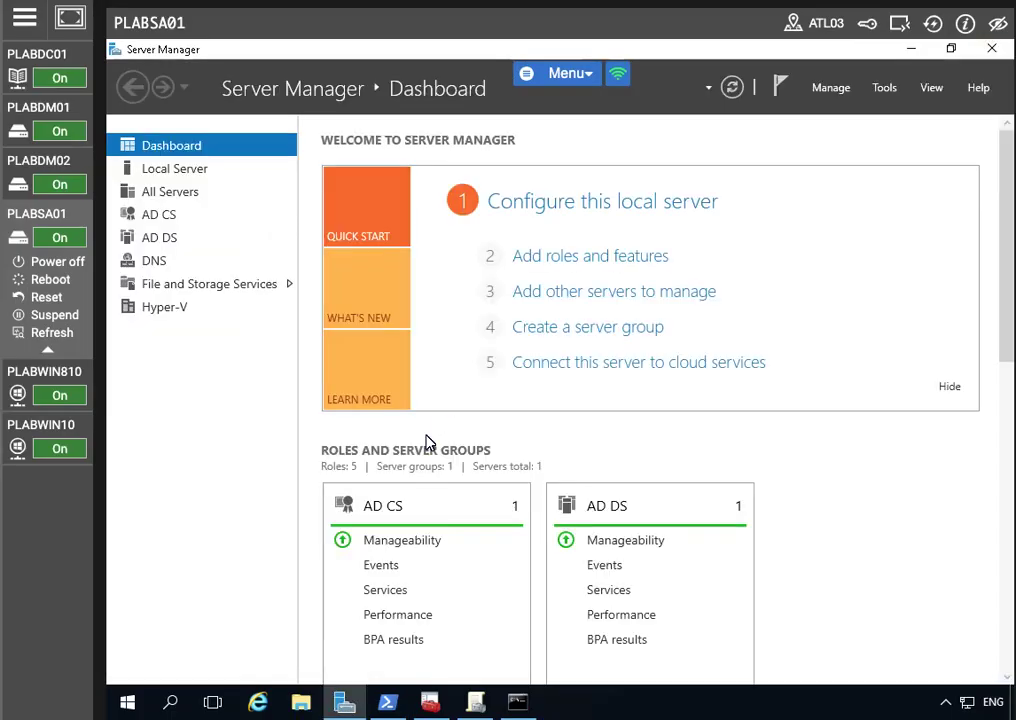
left_click(30, 395)
left_click(60, 100)
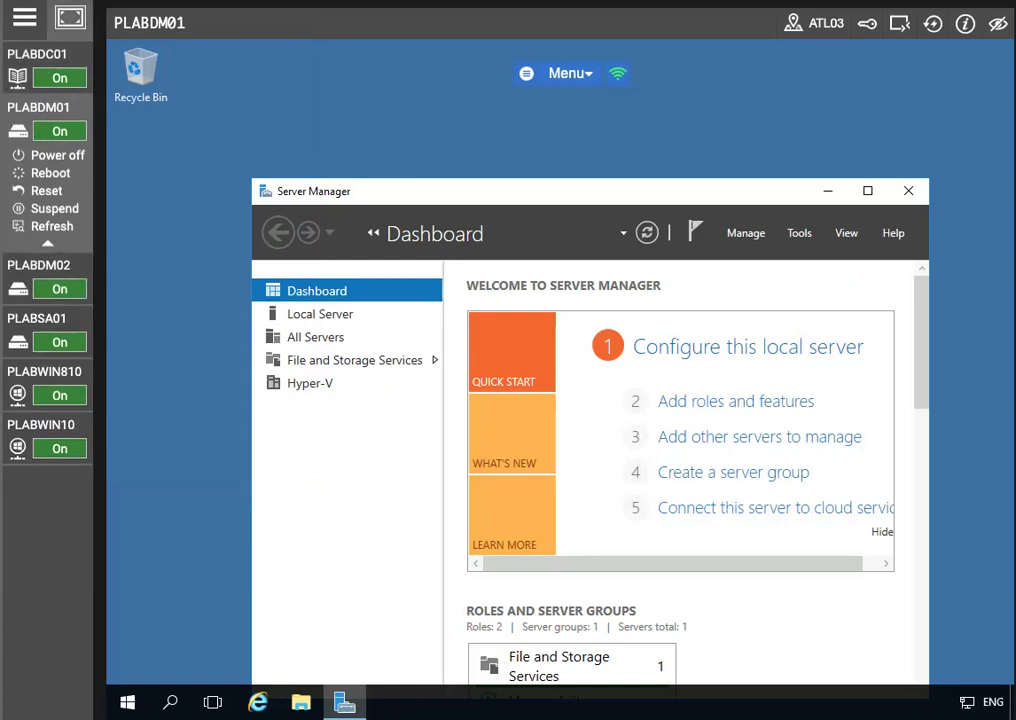
left_click(867, 190)
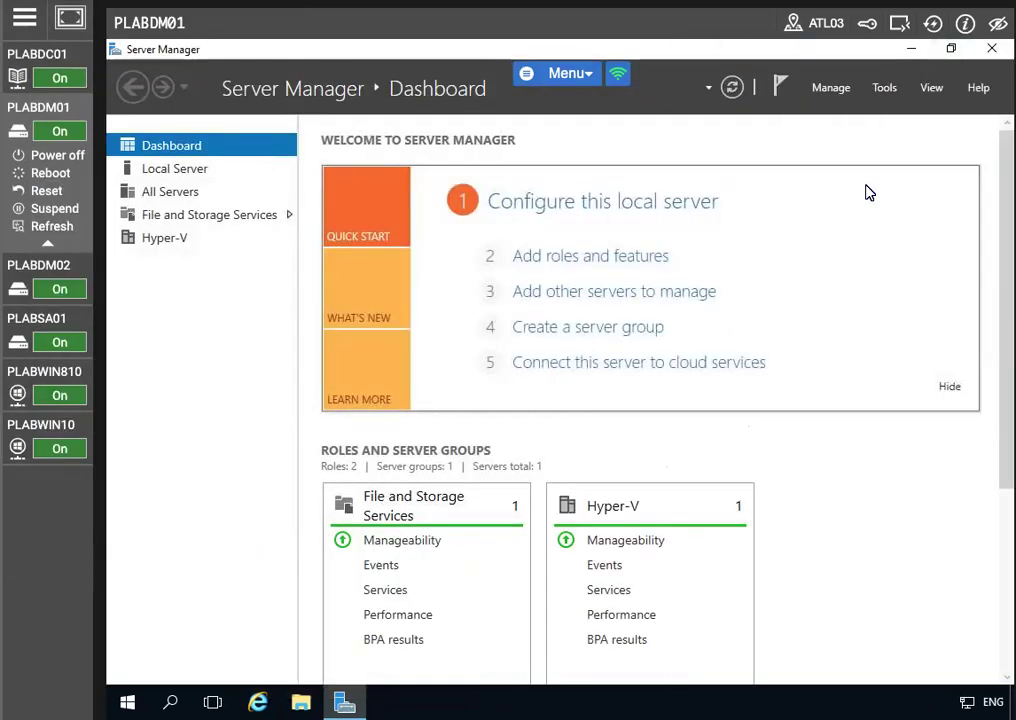
left_click(884, 87)
Step: In a new PowerShell console, run Add-WindowsFeature Web-Server,Web-Webserver -IncludeManageTools
left_click(790, 501)
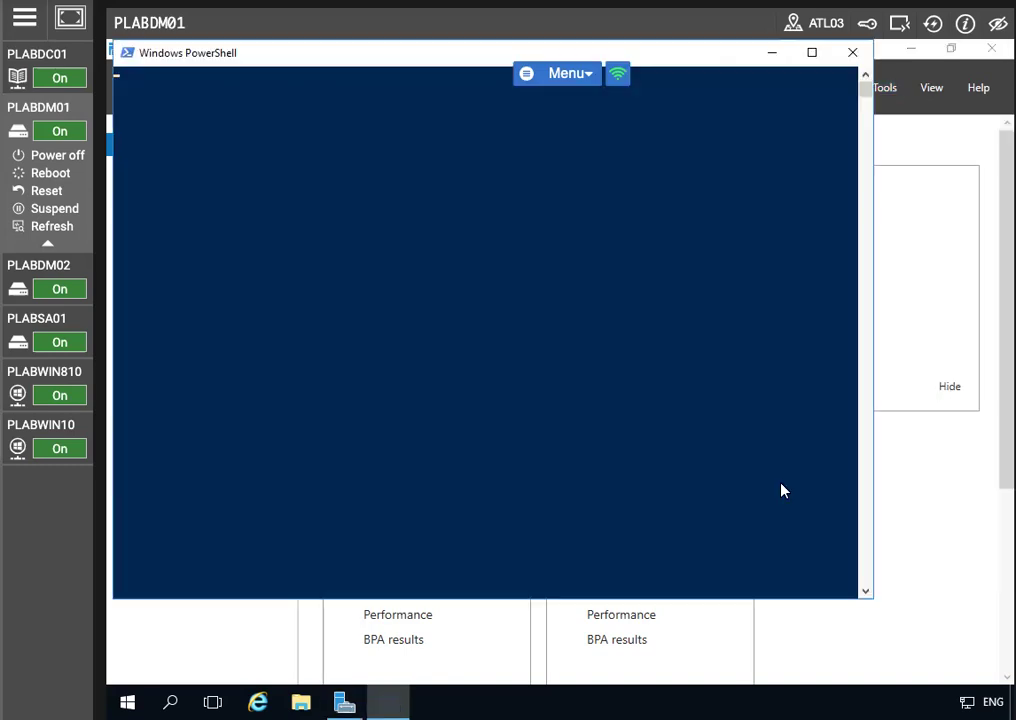
type("Add-Win")
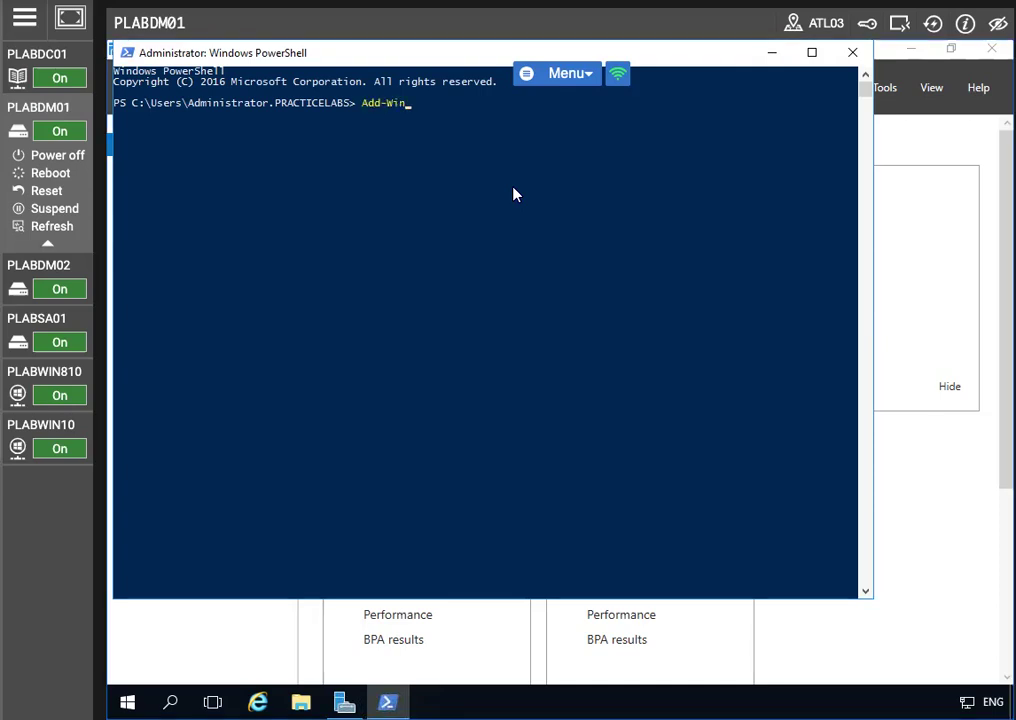
type("dowsFeature Web")
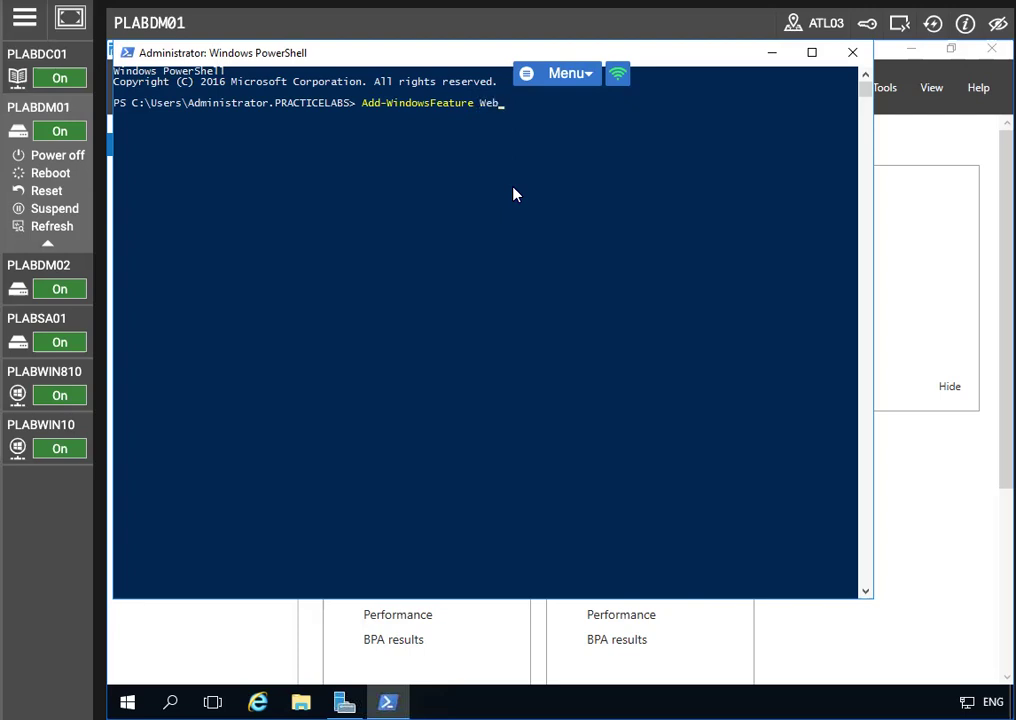
type("-Serv")
type("er,Web-Webserver -IncludeManage")
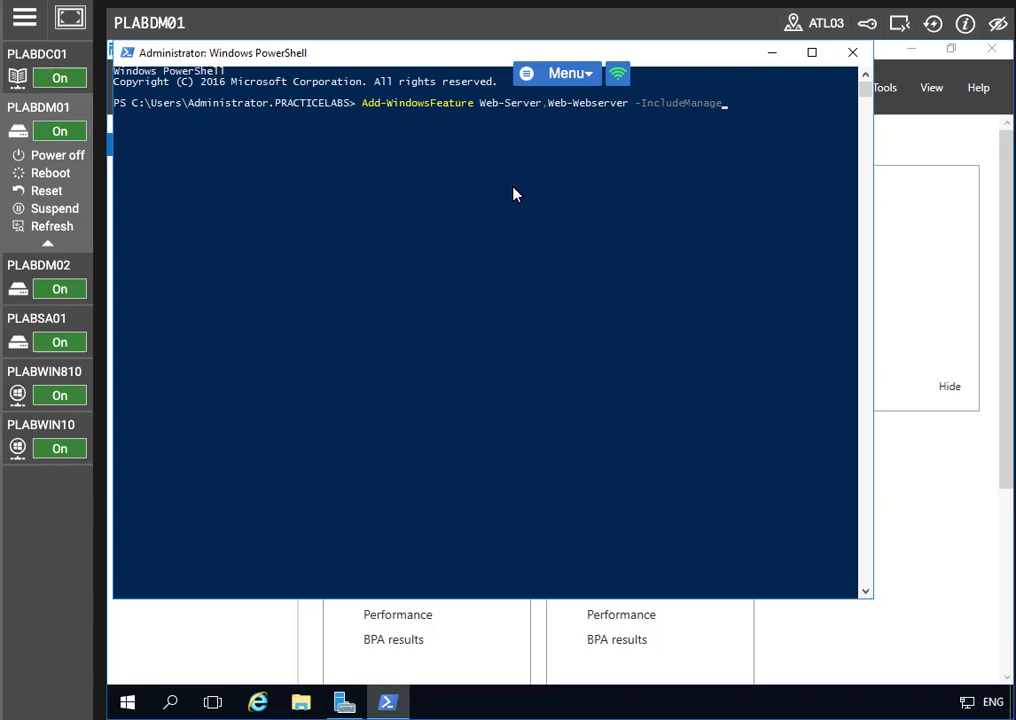
type("Tools")
key("Return")
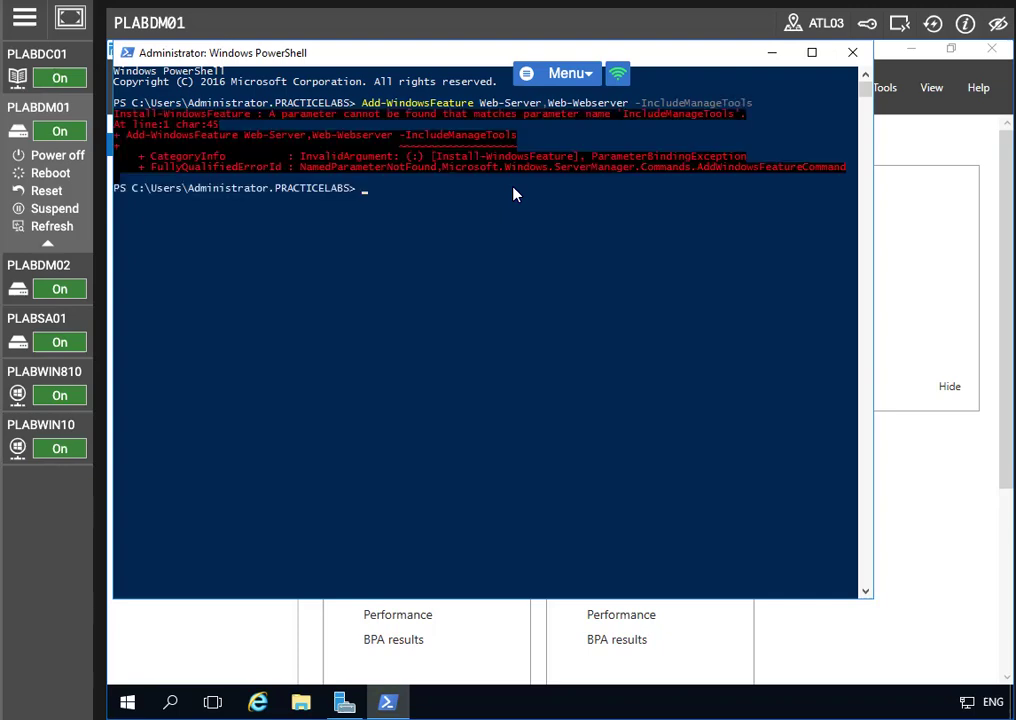
Step: Correct the feature name to Web-WebServer and rerun the install command
key("Up")
key("Left")
key("Left")
key("Left")
key("Left")
key("Left")
key("Left")
key("Left")
key("Left")
key("Left")
key("Left")
key("Left")
key("Left")
key("Left")
key("Left")
key("Left")
key("Left")
key("Left")
key("Left")
key("Left")
key("Left")
key("Left")
key("Left")
key("Left")
key("Left")
key("Left")
key("Left")
key("Left")
key("Left")
key("Left")
key("Left")
key("Left")
key("Left")
key("Left")
key("Left")
key("Left")
key("Left")
key("Left")
key("Left")
key("Left")
key("Left")
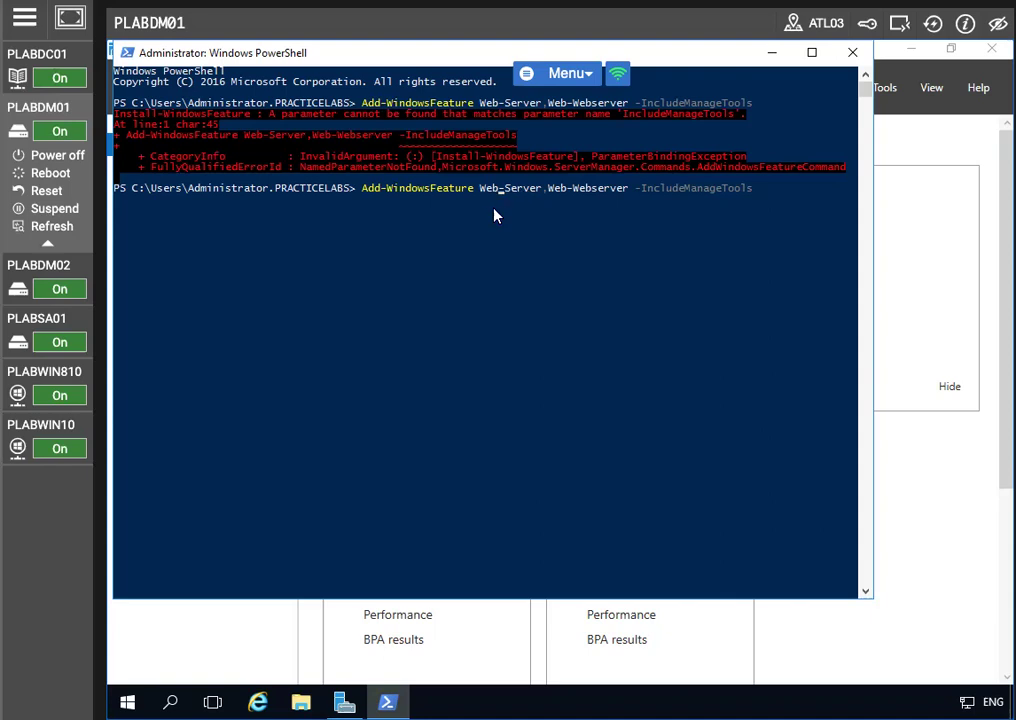
key("Right")
key("Right")
key("Right")
key("Right")
key("Right")
key("Right")
key("Right")
key("Right")
key("Right")
key("Right")
key("Right")
key("Right")
key("Right")
key("Right")
key("Right")
key("Delete")
type("S")
key("Return")
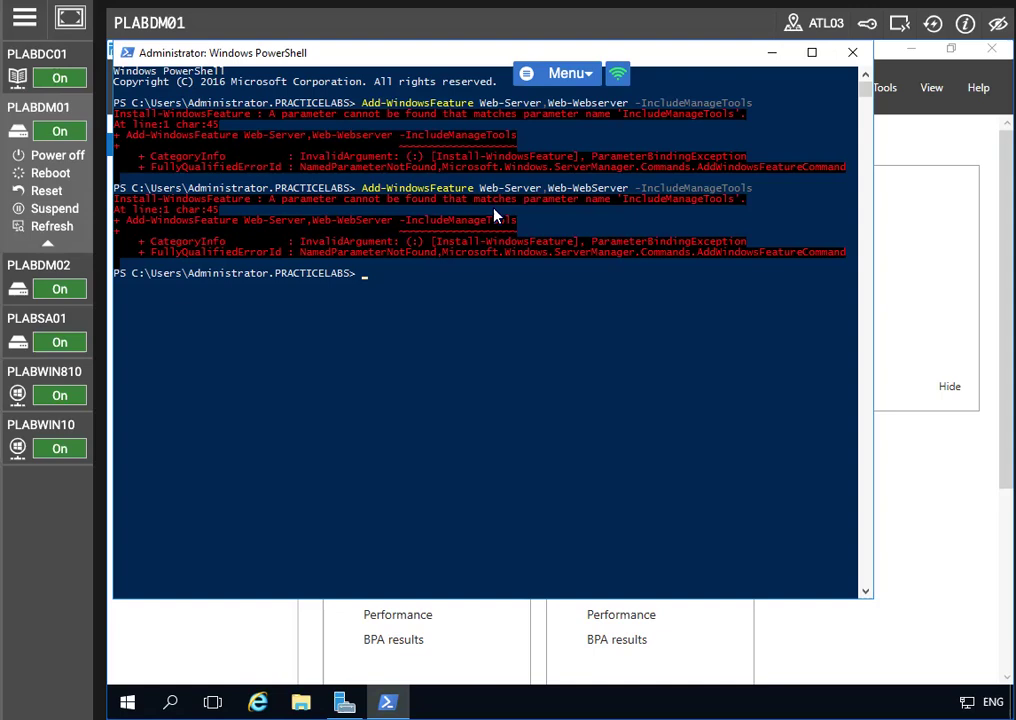
Step: Fix the parameter to -IncludeManagementTools and rerun the web server install to Success
key("Up")
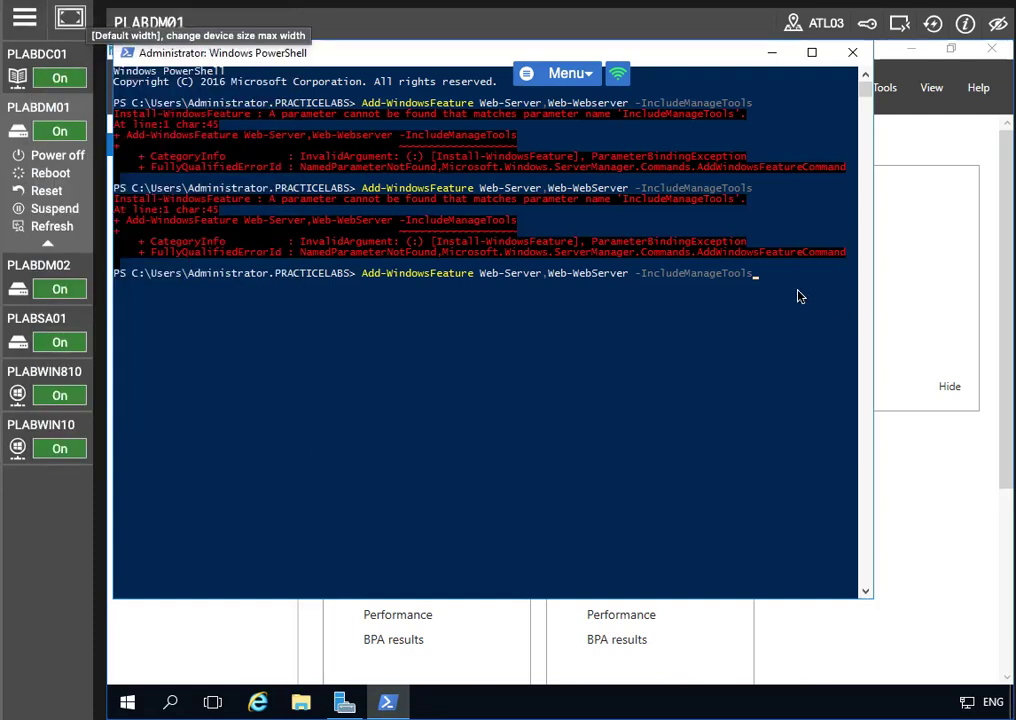
left_click(755, 279)
key("Left")
key("Left")
key("Left")
key("Left")
key("Left")
type("ment")
key("Return")
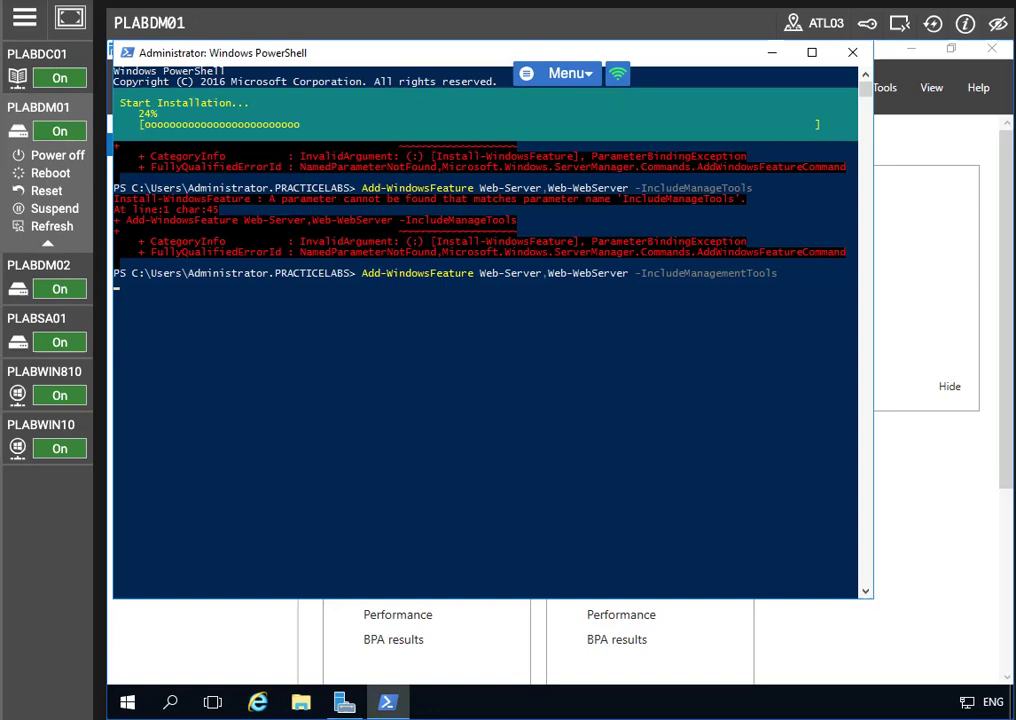
left_click(73, 13)
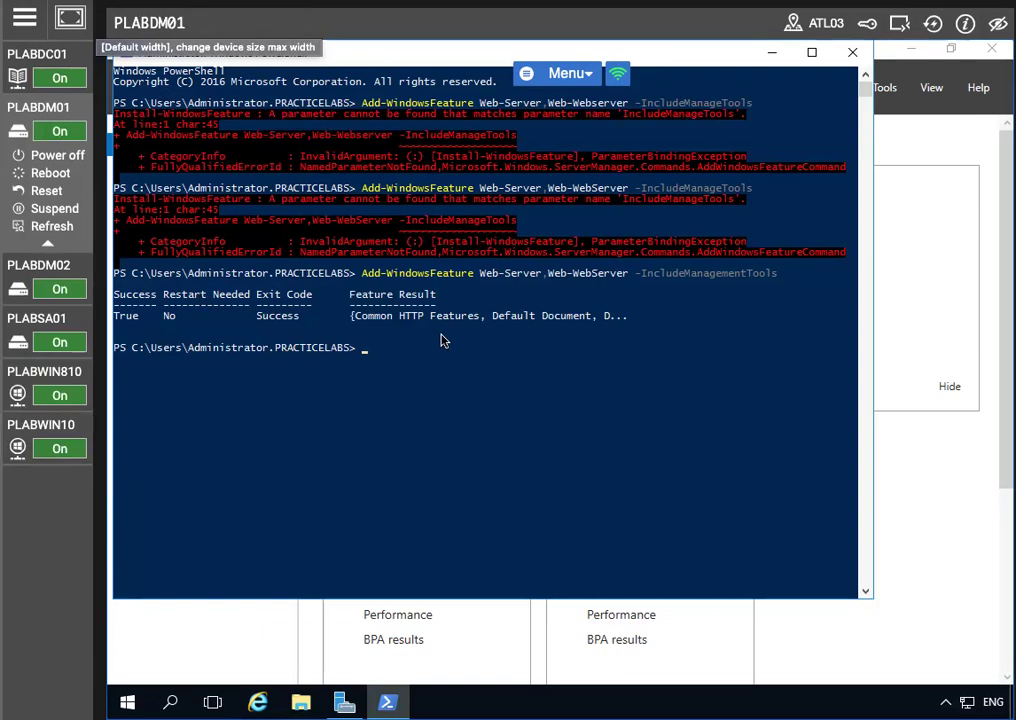
Step: Run Add-WindowsFeature Web-Basic-Auth,Web-Asp-Net45,NET-Framework-45ASPNET,Windows-Identity-Foundation -IncludeManagementTools
left_click_drag(312, 308, 200, 320)
left_click_drag(116, 291, 336, 331)
left_click(367, 346)
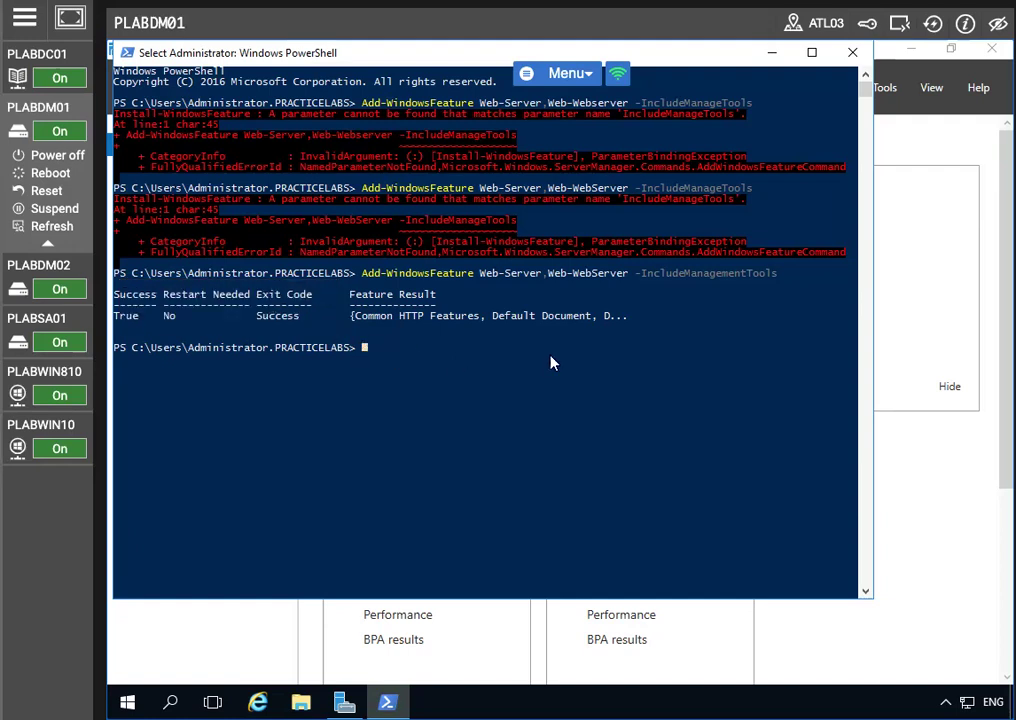
type("Add-WindowsFeature Web-")
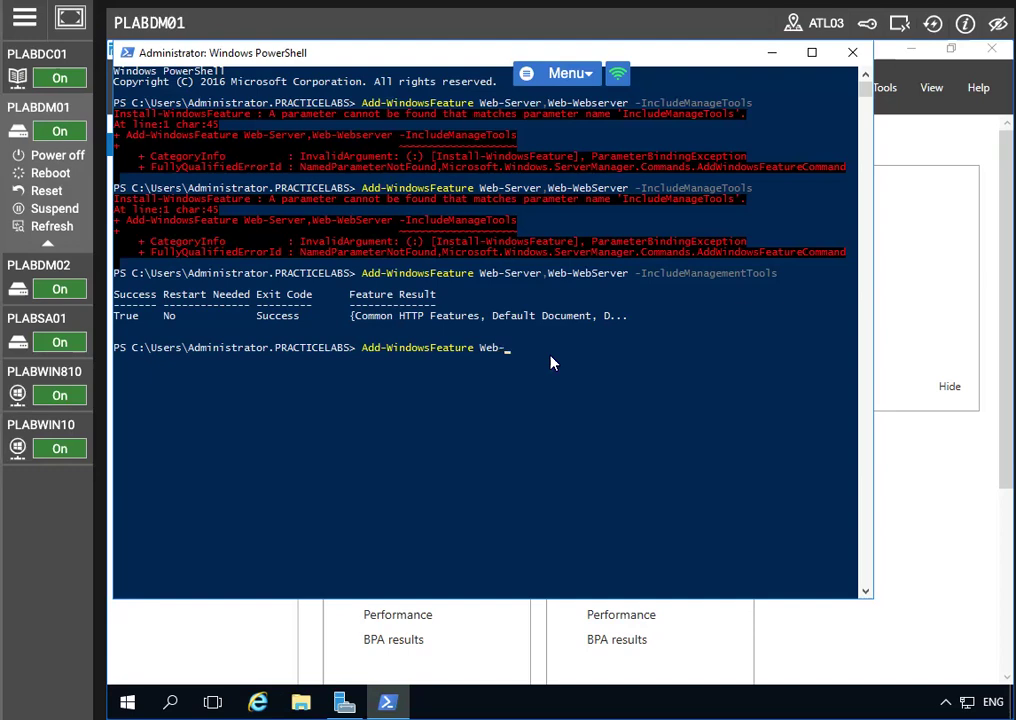
type("Basic-Auth,Web-Asp-NBet")
key("BackSpace")
key("BackSpace")
key("BackSpace")
type("et45,NET-Framework")
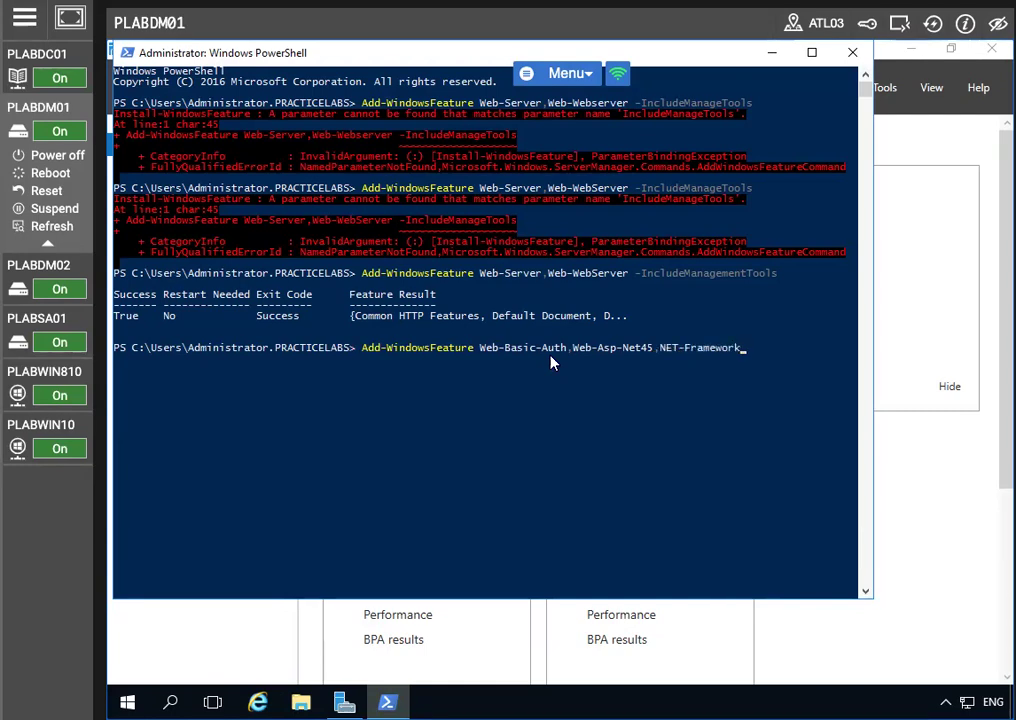
type("-45ASPNET,Window")
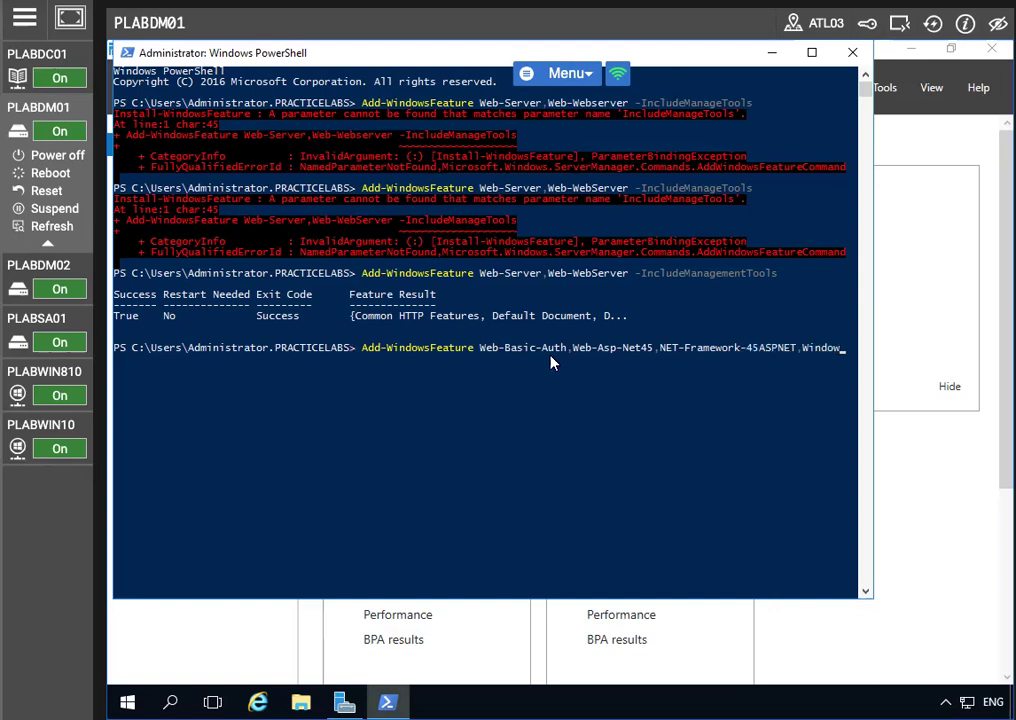
type("s-Identty")
key("BackSpace")
key("BackSpace")
type("ity-Foundation ")
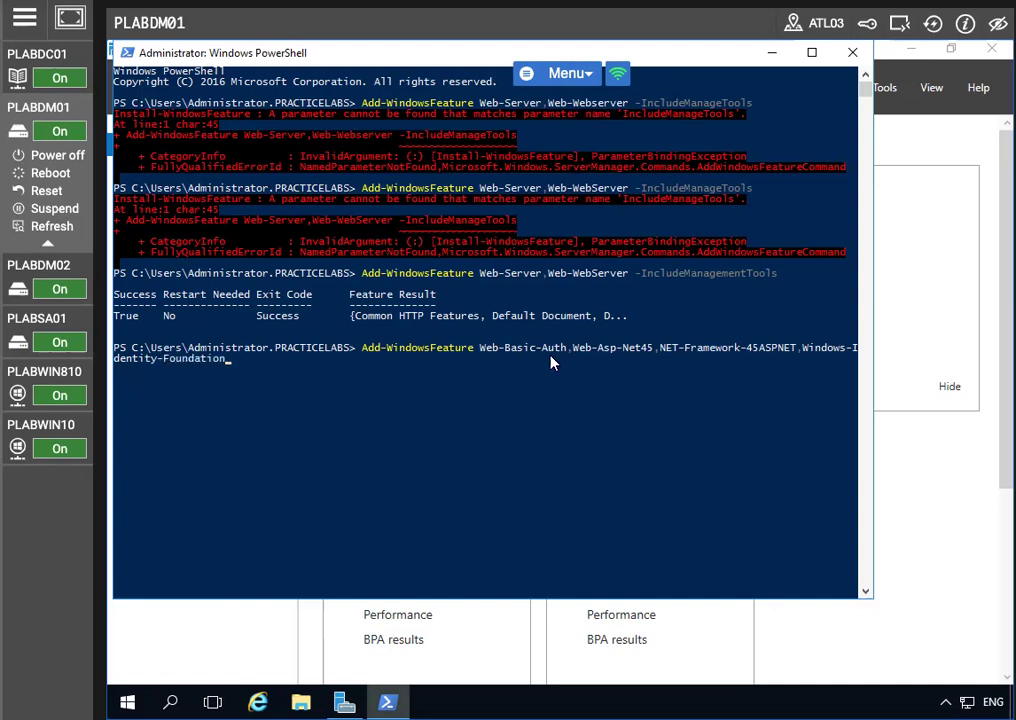
type("-IncludeManagementTools")
key("Return")
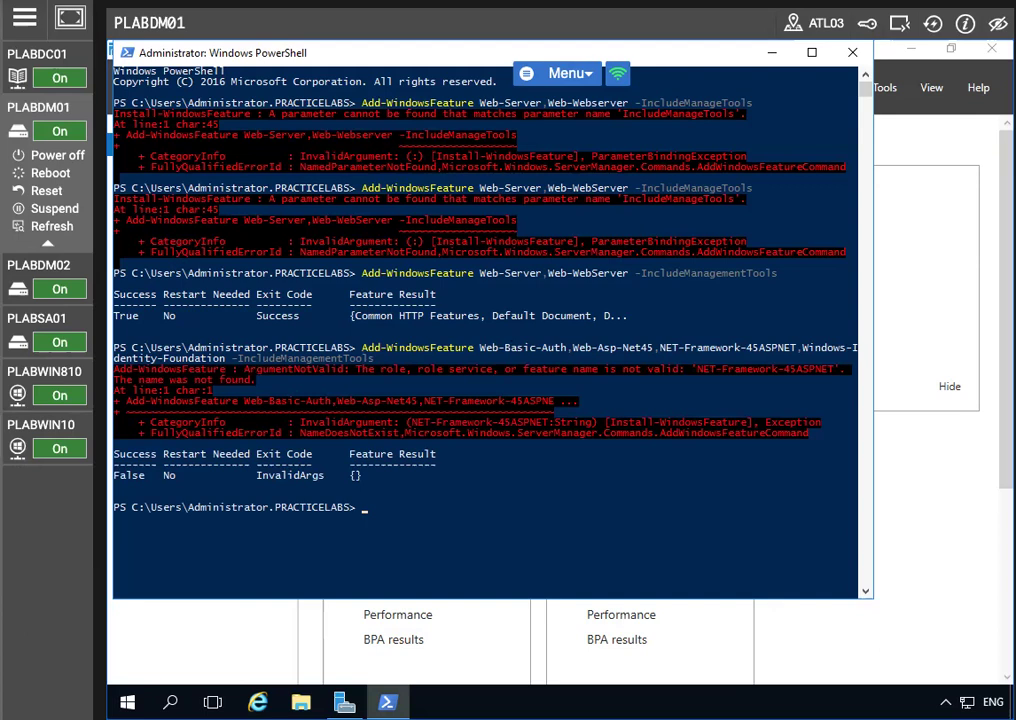
Step: Correct the feature name to NET-Framework-45-ASPNET and rerun the install command
key("Up")
key("Left")
key("Left")
key("Left")
key("Left")
key("Left")
key("Left")
key("Left")
key("Left")
key("Left")
key("Left")
key("Left")
key("Left")
key("Left")
key("Left")
key("Left")
key("Left")
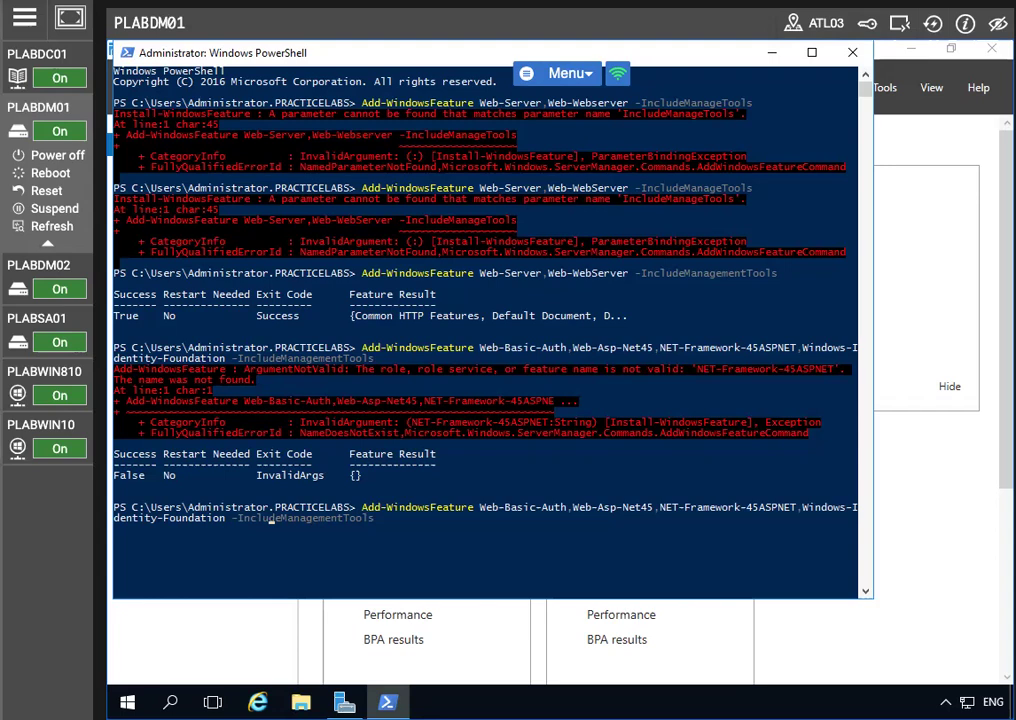
key("Left")
key("Left")
key("Left")
key("Left")
key("Left")
key("Left")
key("Left")
key("Left")
key("Left")
key("Left")
key("Left")
key("Left")
key("Left")
key("Left")
key("Left")
key("Left")
key("Left")
key("Left")
key("Left")
key("Left")
key("Left")
key("Left")
key("Left")
key("Left")
key("Left")
key("Left")
key("Left")
key("Left")
key("Left")
key("Left")
key("Left")
key("Left")
key("Left")
key("Left")
key("Left")
key("Left")
key("Left")
key("Left")
key("Left")
key("Left")
key("Left")
key("Left")
key("Left")
key("Left")
key("Left")
key("Left")
key("Left")
key("Left")
key("Left")
key("Left")
key("Left")
key("Left")
key("Left")
key("Left")
key("Left")
key("Left")
key("Left")
key("Left")
key("Left")
key("Left")
key("Left")
key("Left")
key("Left")
key("Left")
key("Left")
key("Left")
key("Left")
key("Left")
key("Left")
key("Left")
key("Left")
key("Left")
key("Left")
key("Left")
key("Left")
key("Left")
key("Left")
key("Left")
key("Left")
key("Left")
key("Right")
key("Right")
key("Right")
key("Right")
key("Right")
key("Right")
key("Right")
key("Right")
key("Right")
key("Right")
key("Right")
key("Right")
key("Right")
key("Right")
key("Right")
key("Right")
key("Right")
left_click(618, 512)
key("Escape")
key("Right")
key("Right")
key("Right")
key("Right")
key("Right")
key("Right")
key("Right")
key("Right")
key("Right")
key("Right")
key("Right")
key("Right")
key("Right")
key("Right")
key("Right")
key("Right")
key("Right")
key("Right")
type("-")
key("Return")
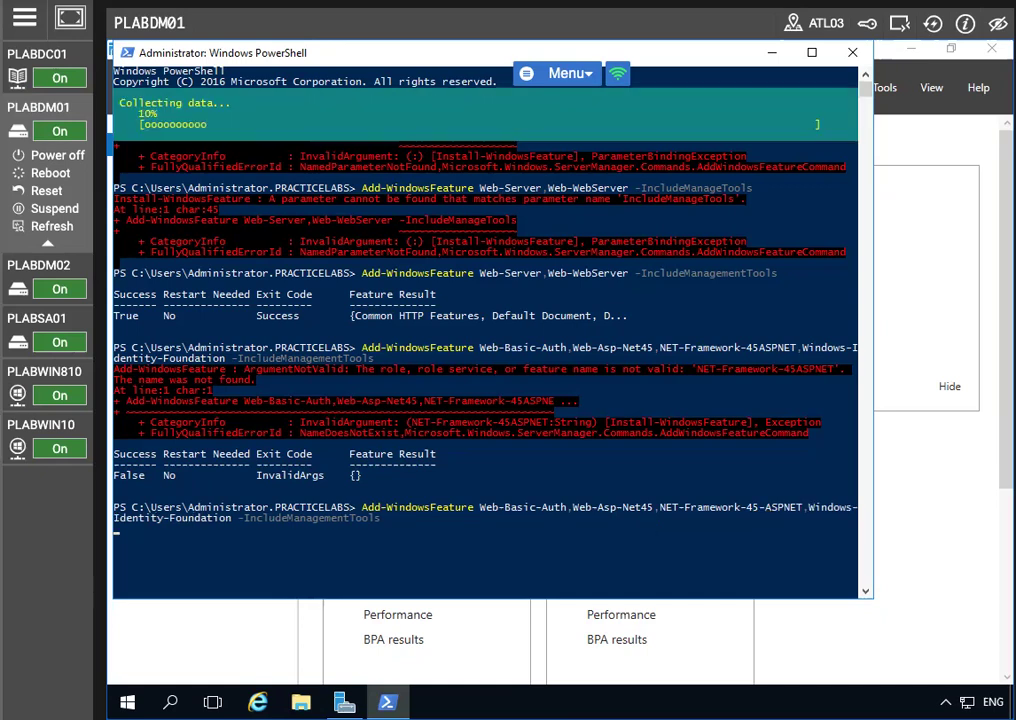
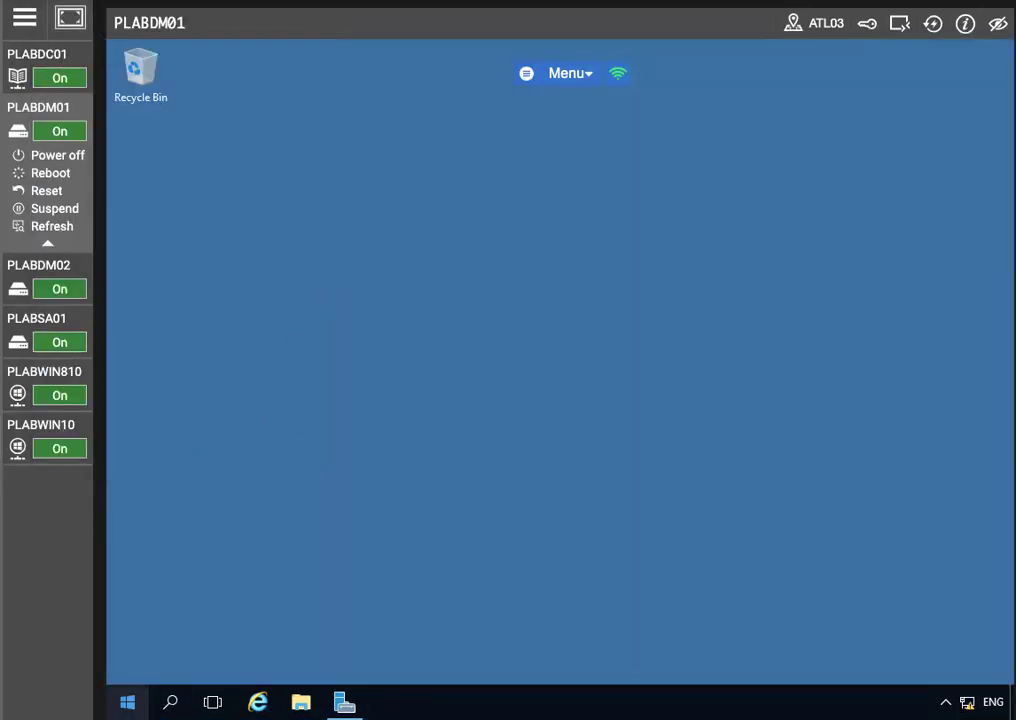
Step: Launch the Microsoft Management Console by running mmc from the Start menu
left_click(127, 702)
type("m")
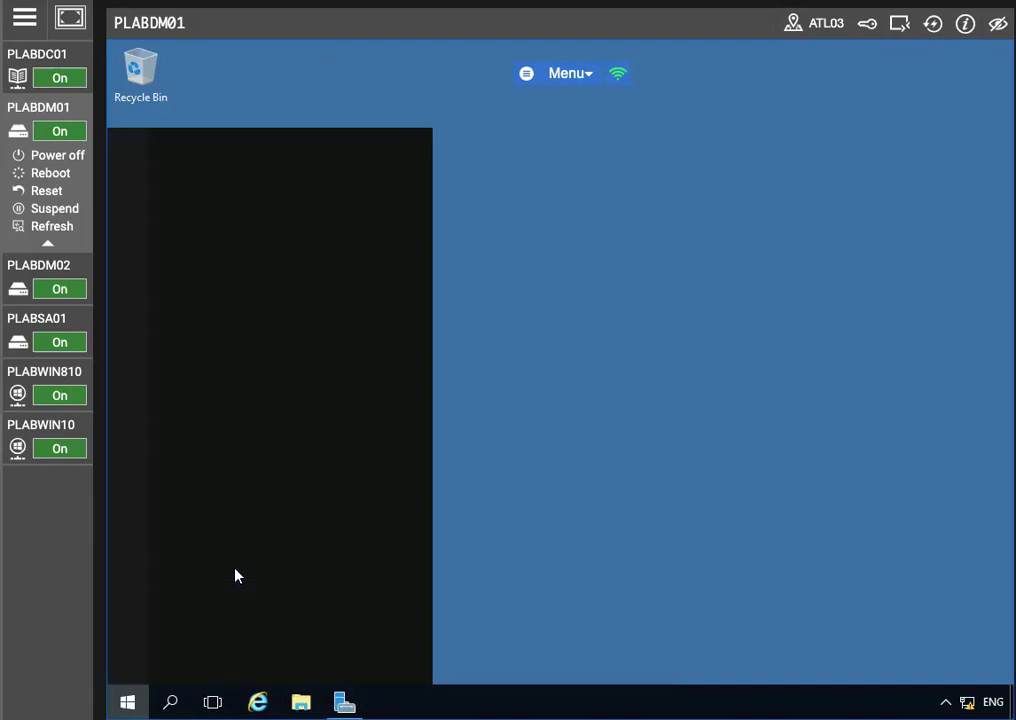
type("mc")
key("Return")
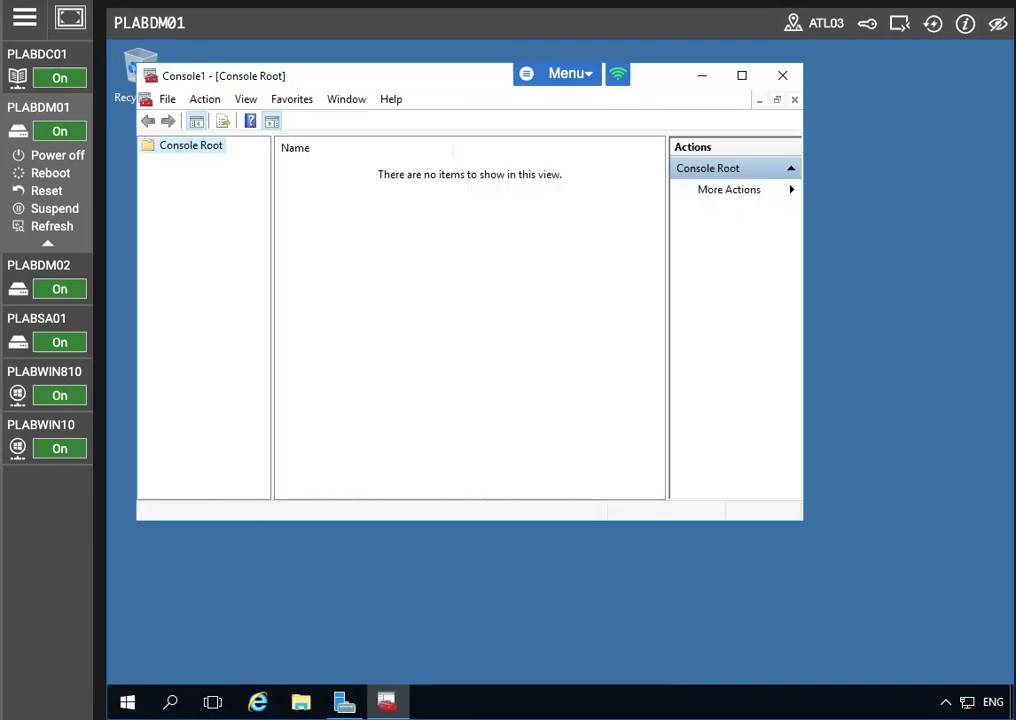
Step: Add the Certificates snap-in for the Computer account on the local computer
left_click(168, 99)
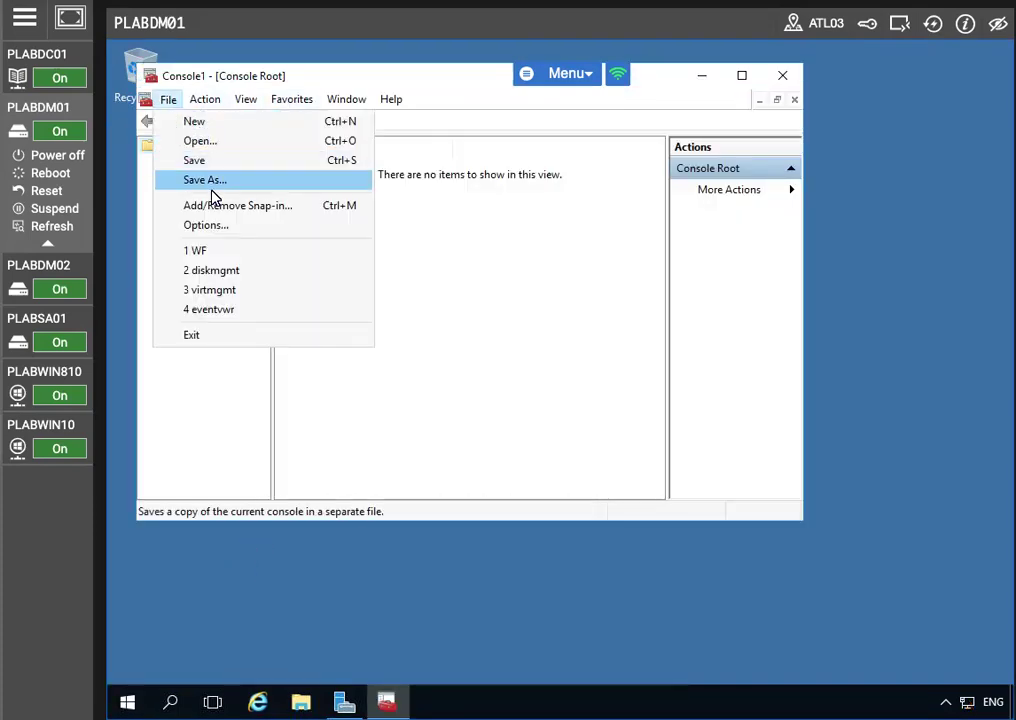
left_click(213, 206)
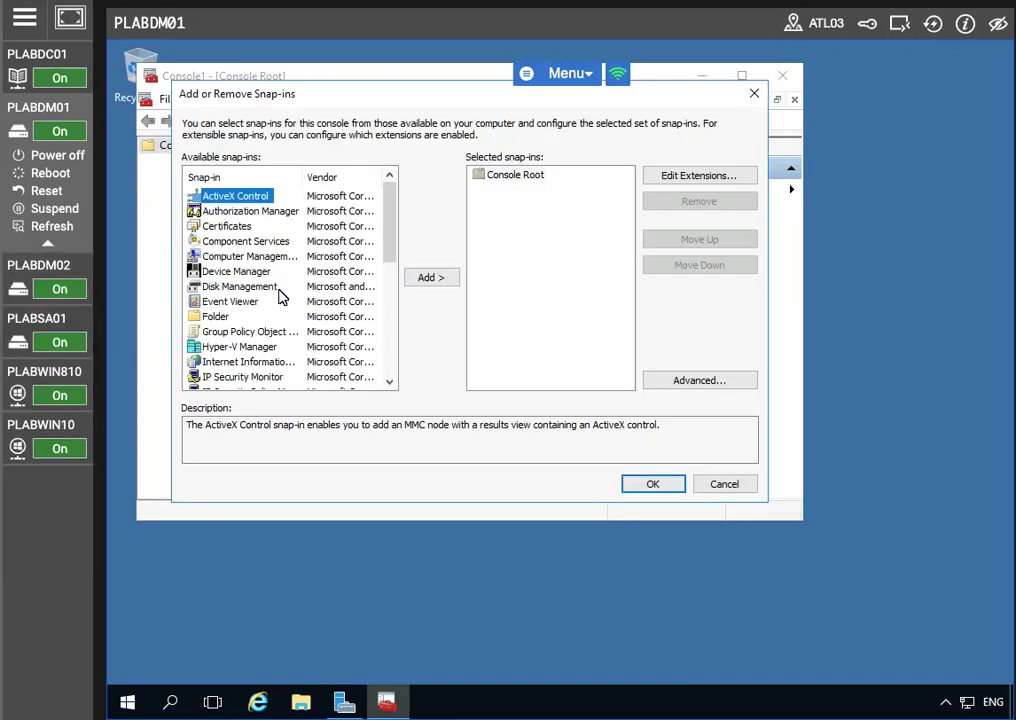
left_click(226, 226)
left_click(428, 277)
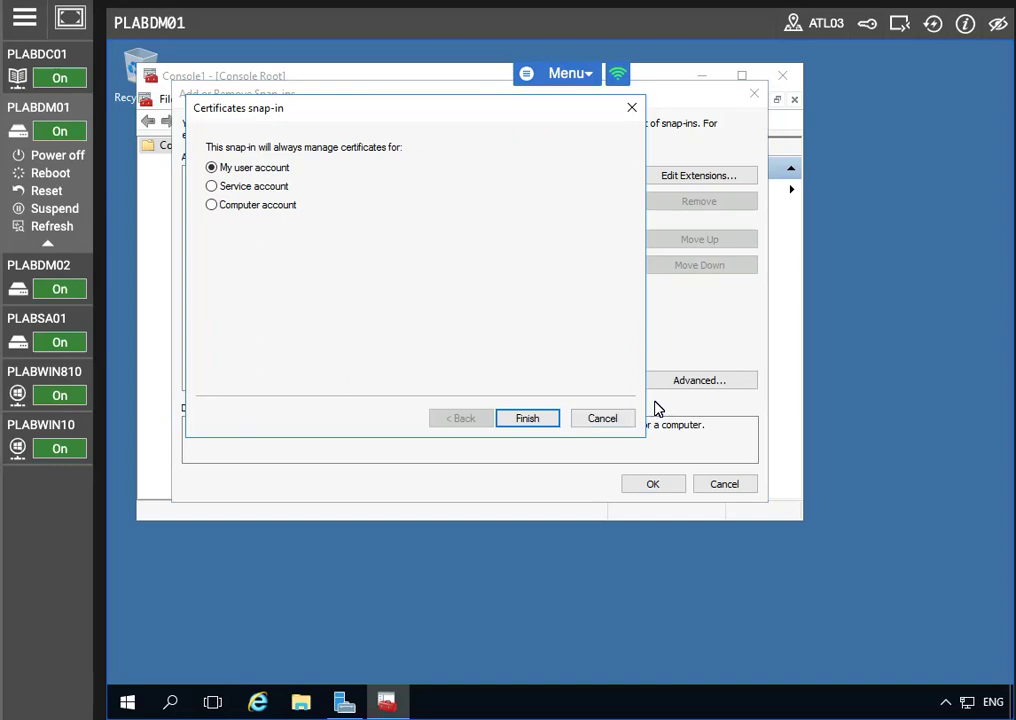
left_click(213, 207)
left_click(526, 418)
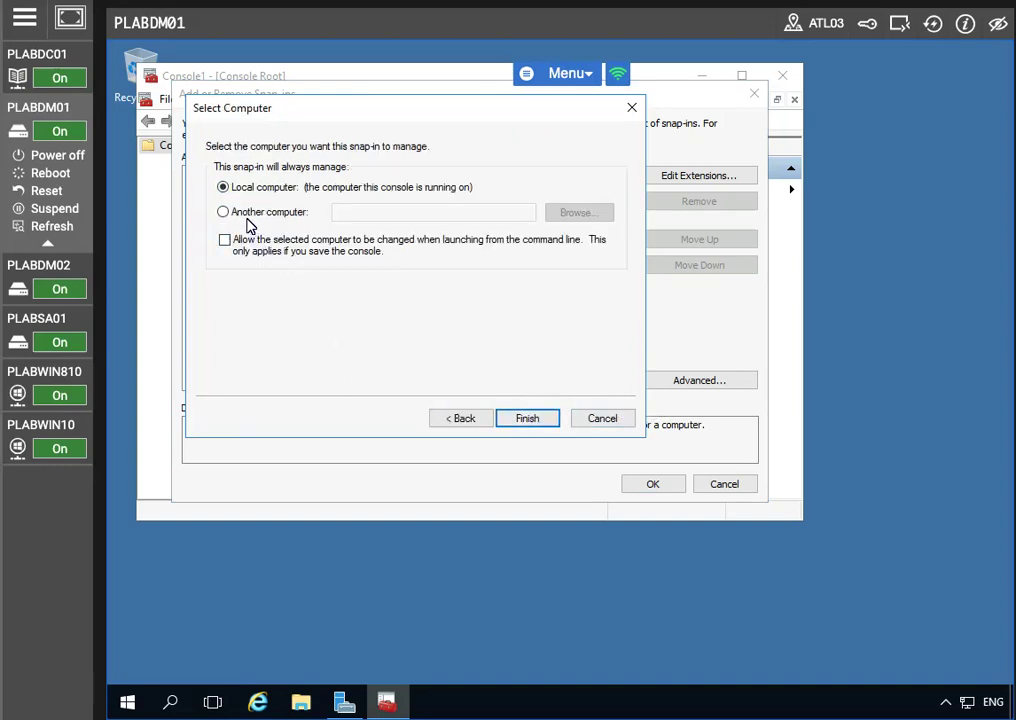
left_click(524, 418)
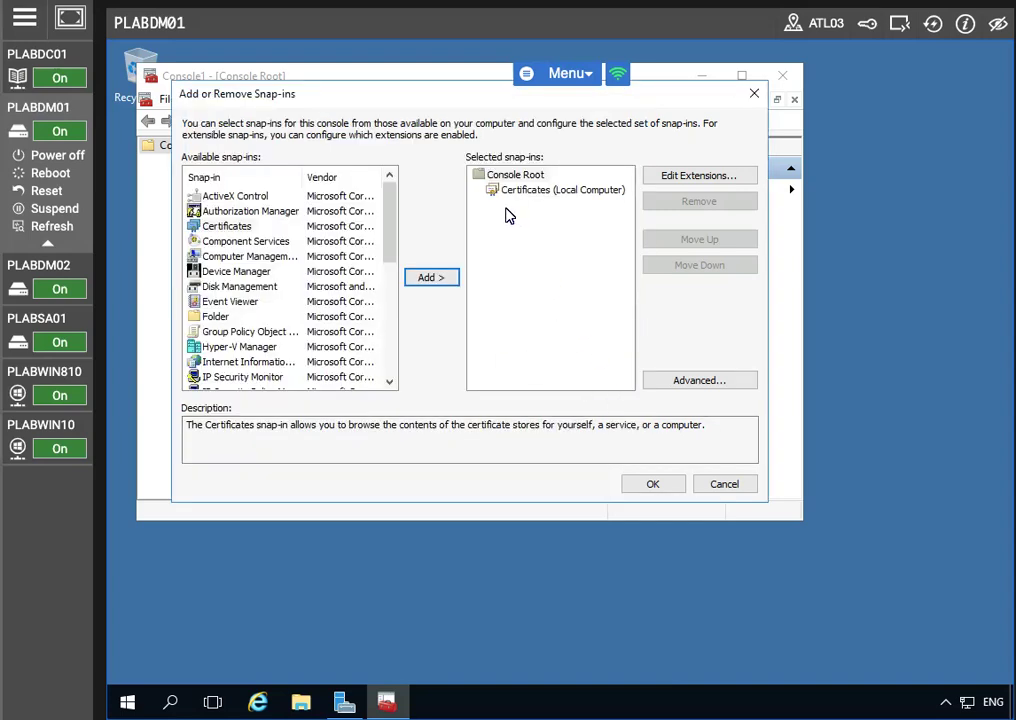
left_click(654, 482)
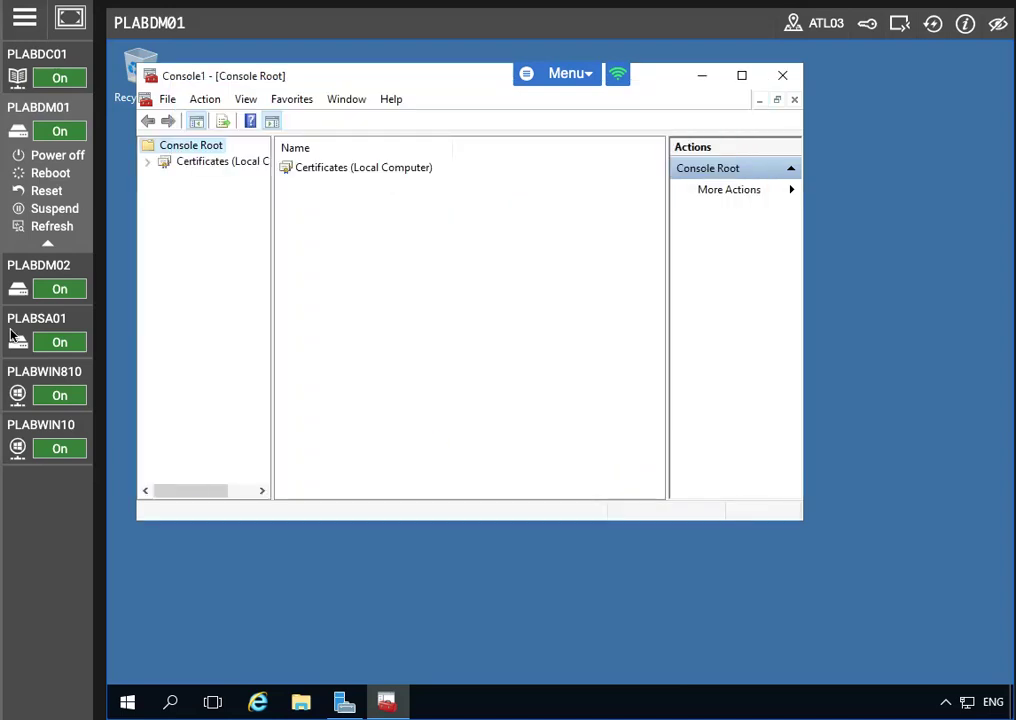
Step: Expand the Personal store and start Request New Certificate on its Certificates folder
left_click(148, 164)
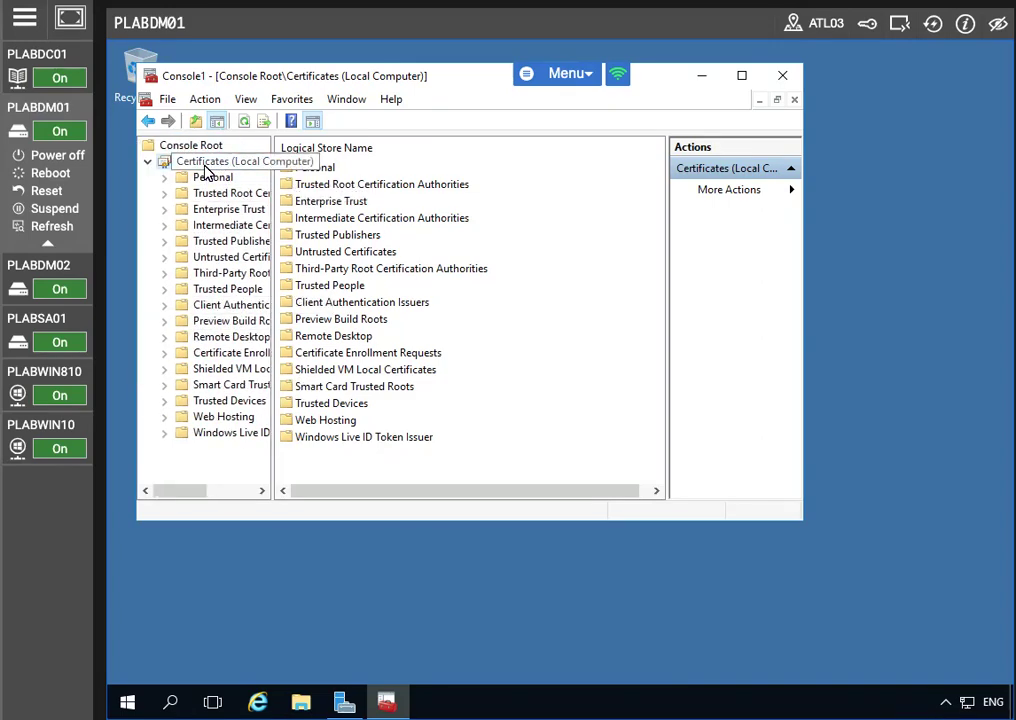
right_click(236, 167)
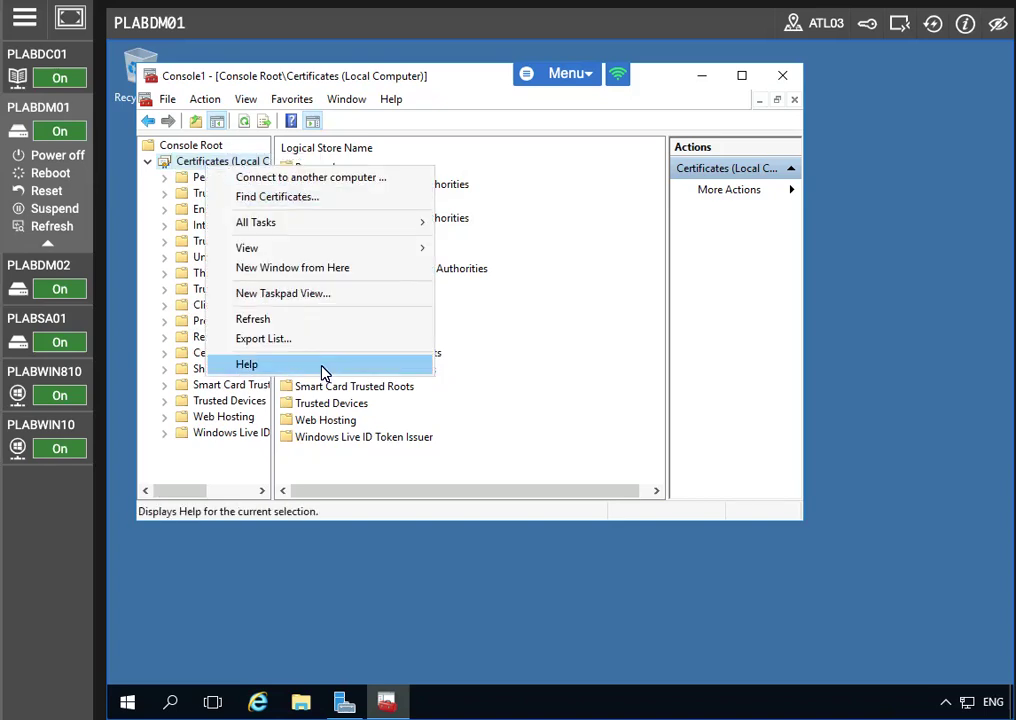
left_click(168, 222)
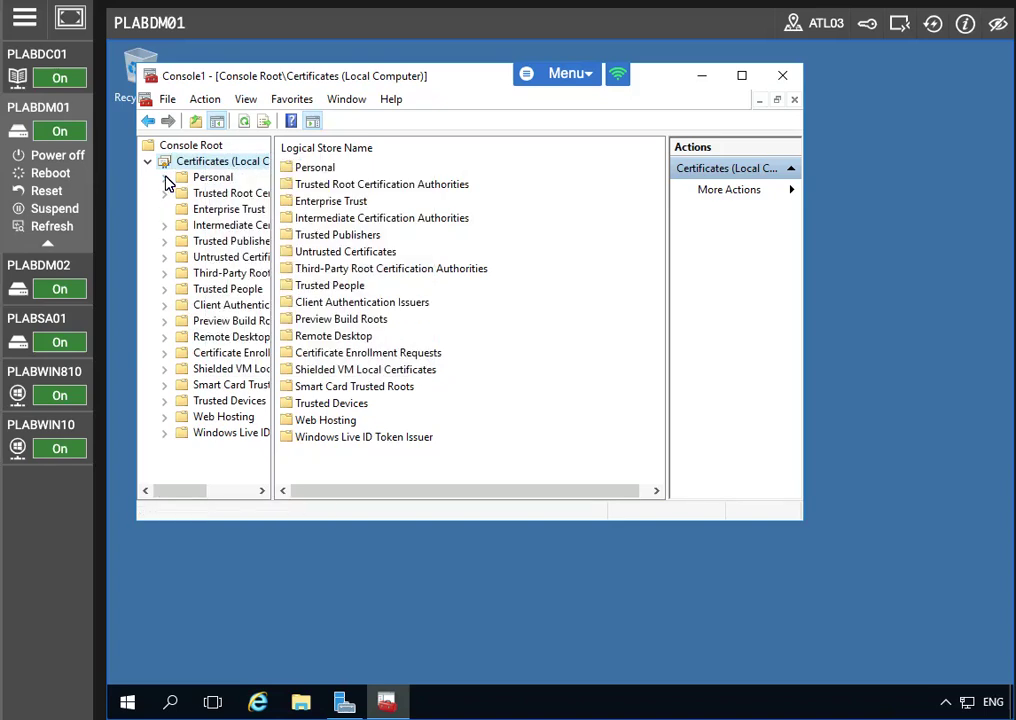
left_click(164, 177)
left_click(236, 193)
right_click(262, 200)
mouse_move(277, 201)
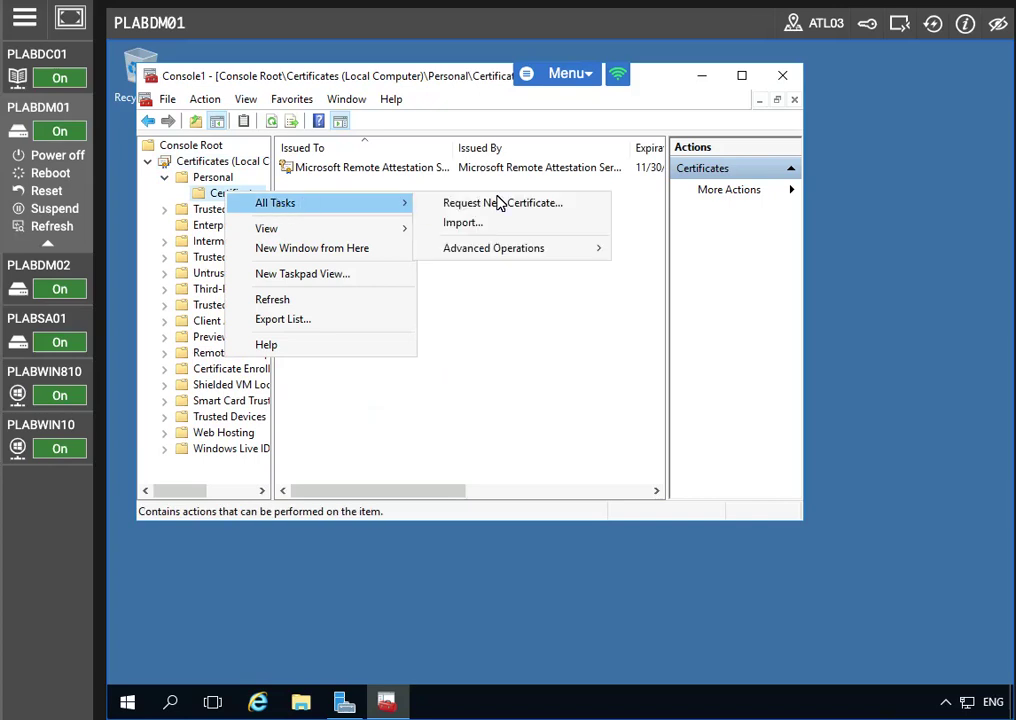
left_click(462, 203)
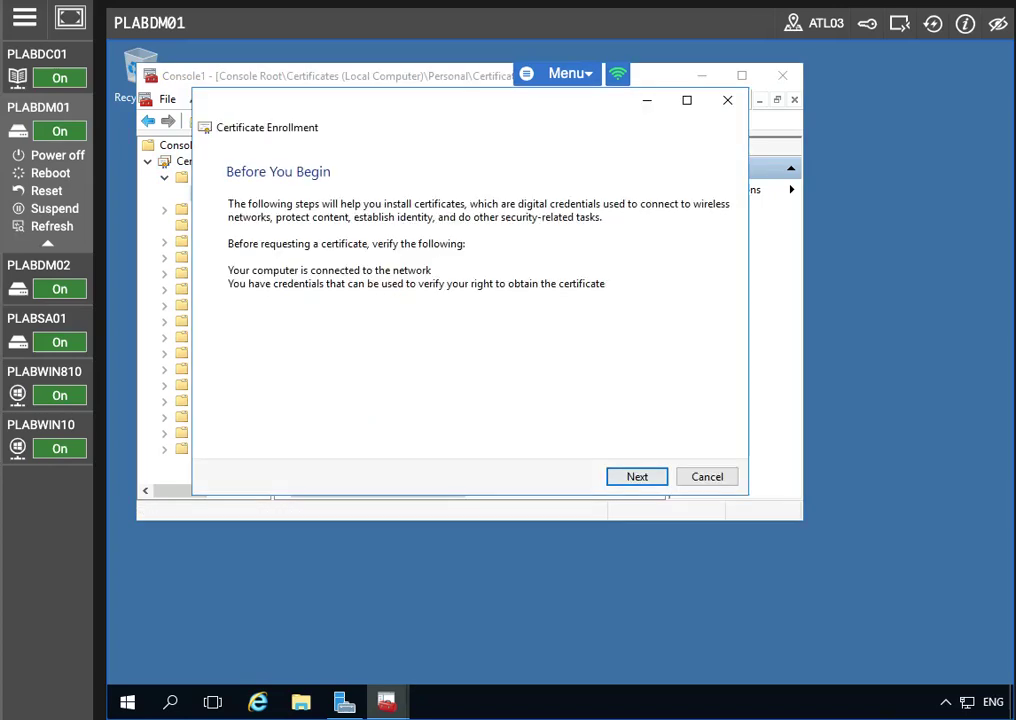
Step: Use the Active Directory Enrollment Policy, tick Plabs-Web, and open its extra settings
left_click(627, 484)
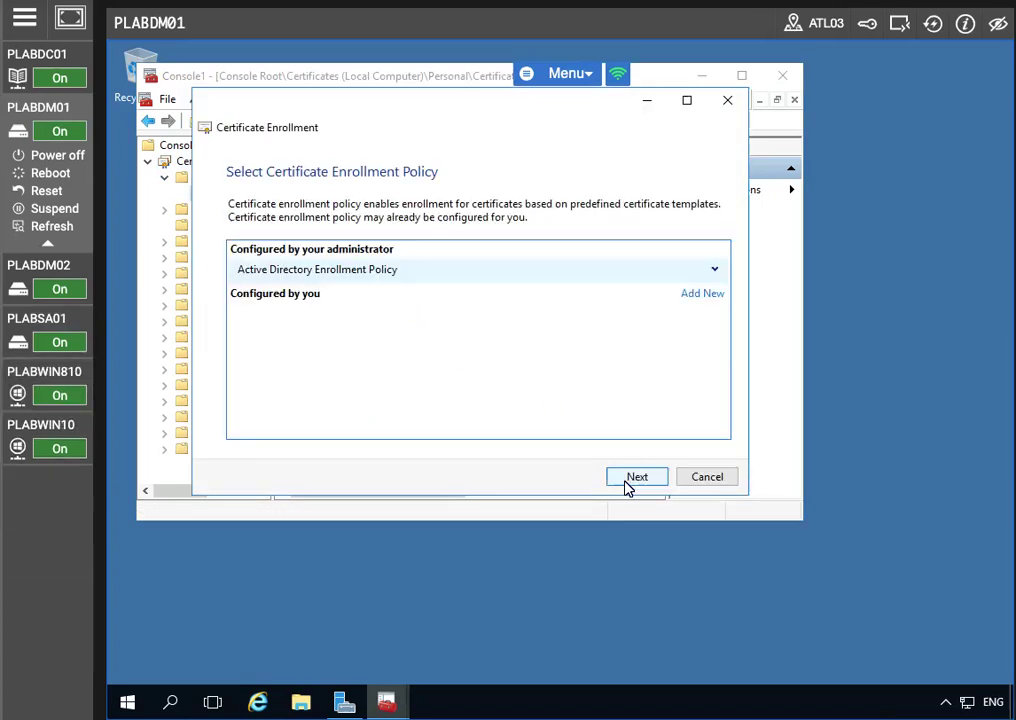
left_click(634, 478)
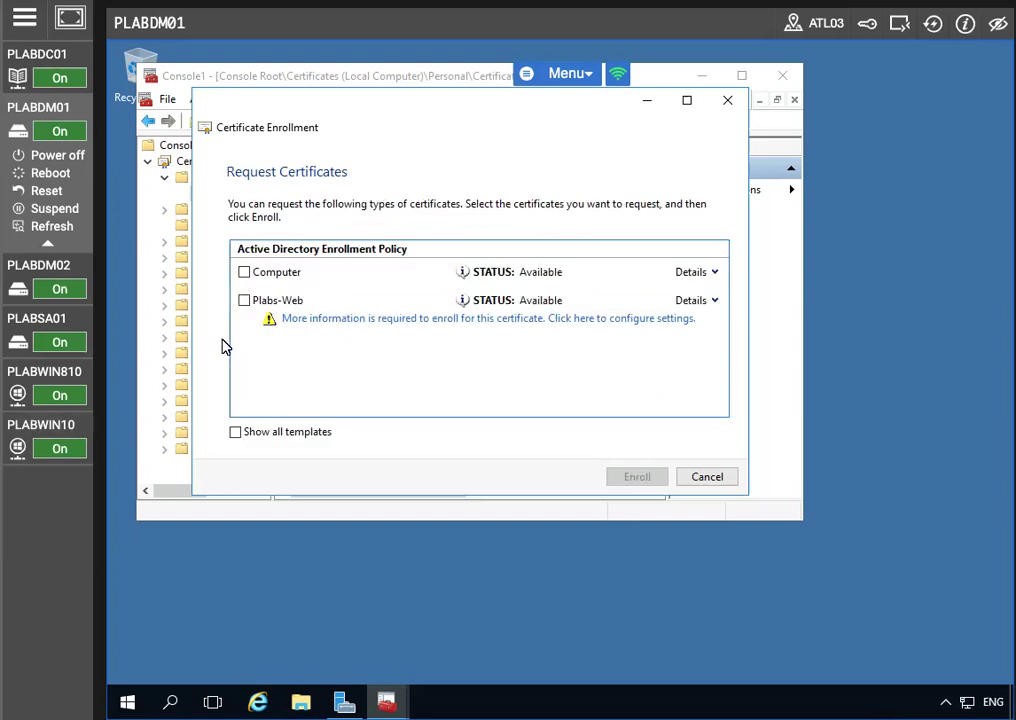
left_click(244, 301)
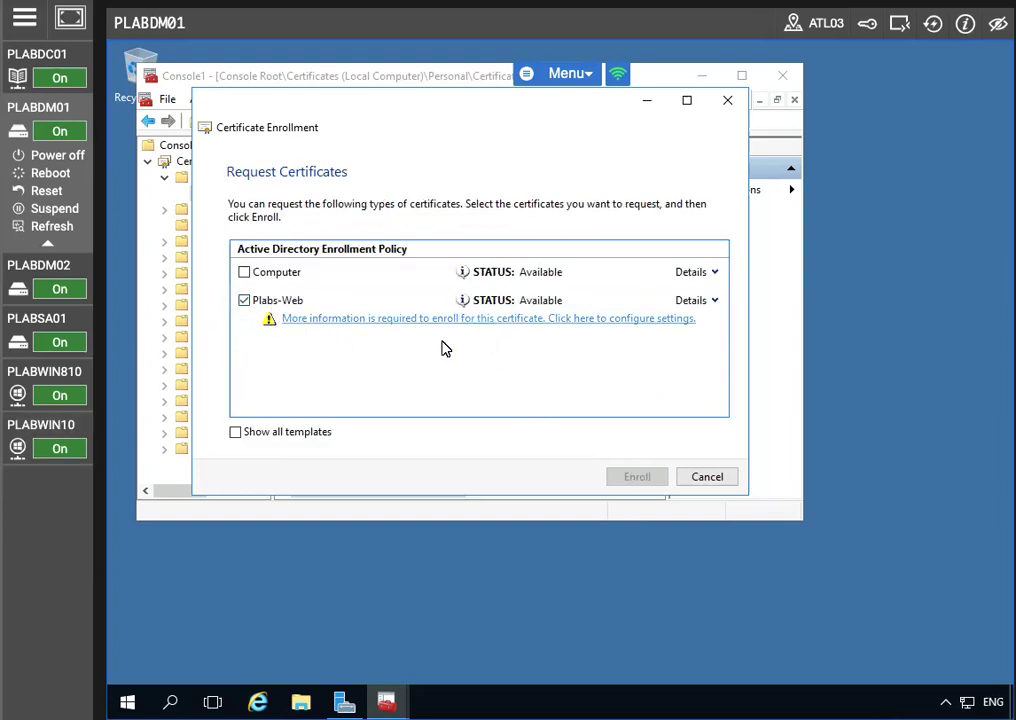
left_click(445, 319)
Step: Set the certificate subject to Common name CN=plabdm01.practicelabs.com after fixing an invalid name
left_click(337, 432)
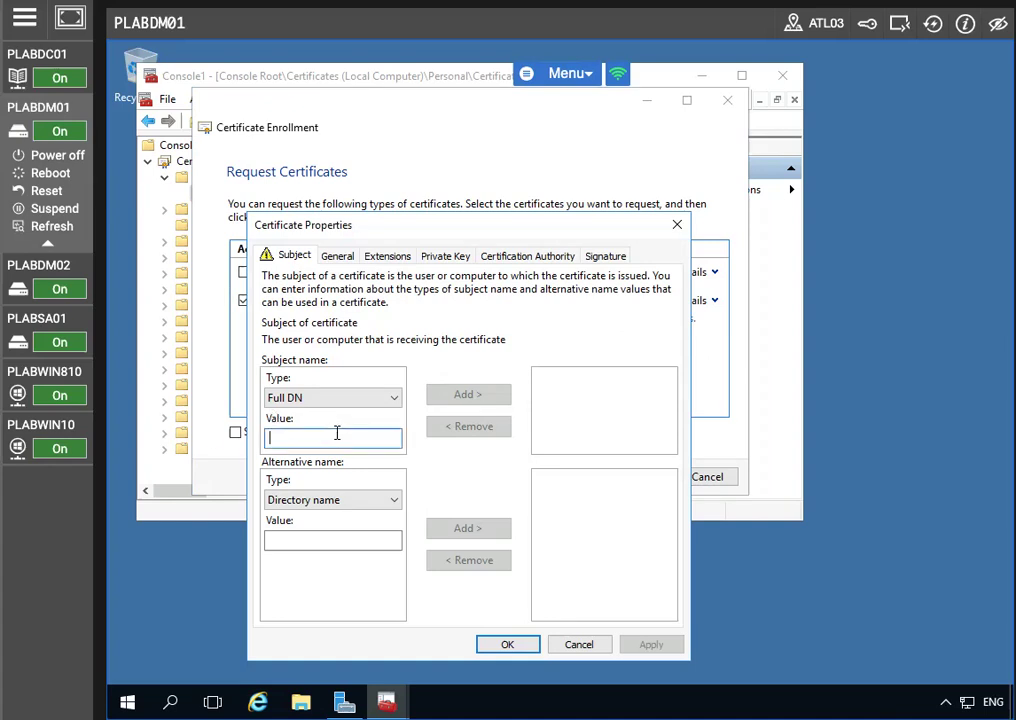
type("plabdm")
type("01/")
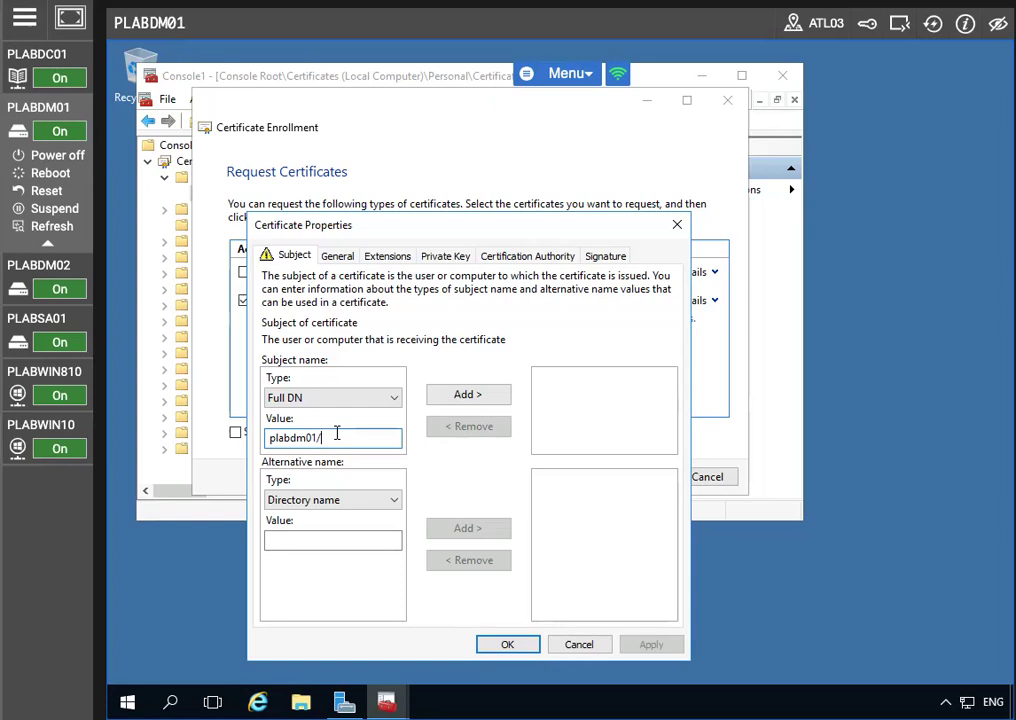
type("practicelabs.com")
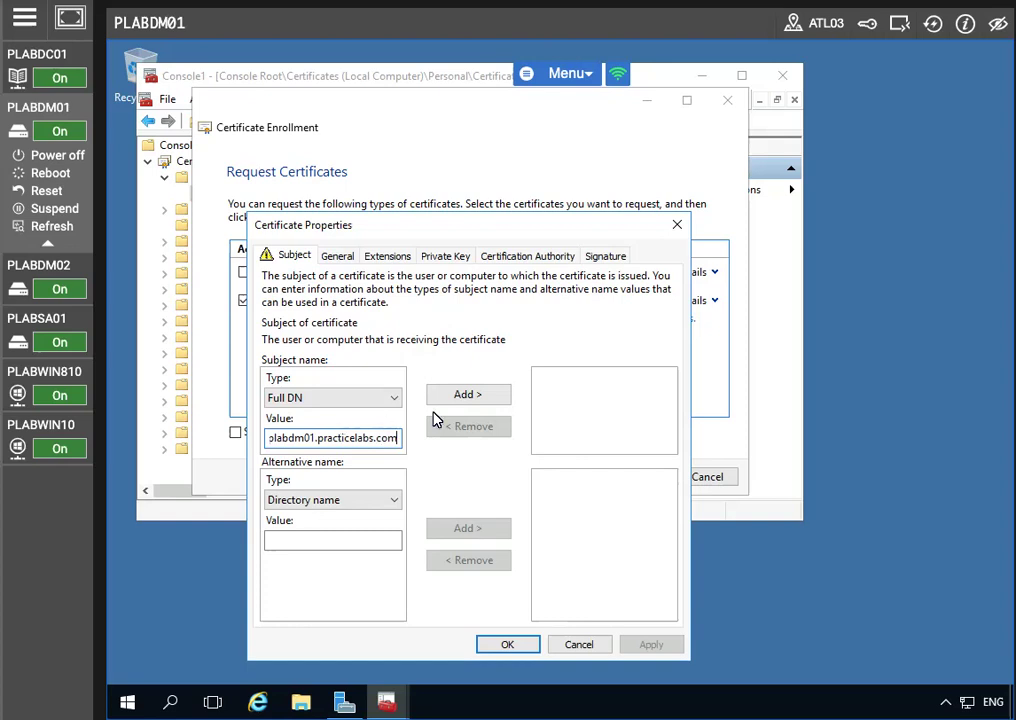
left_click(468, 395)
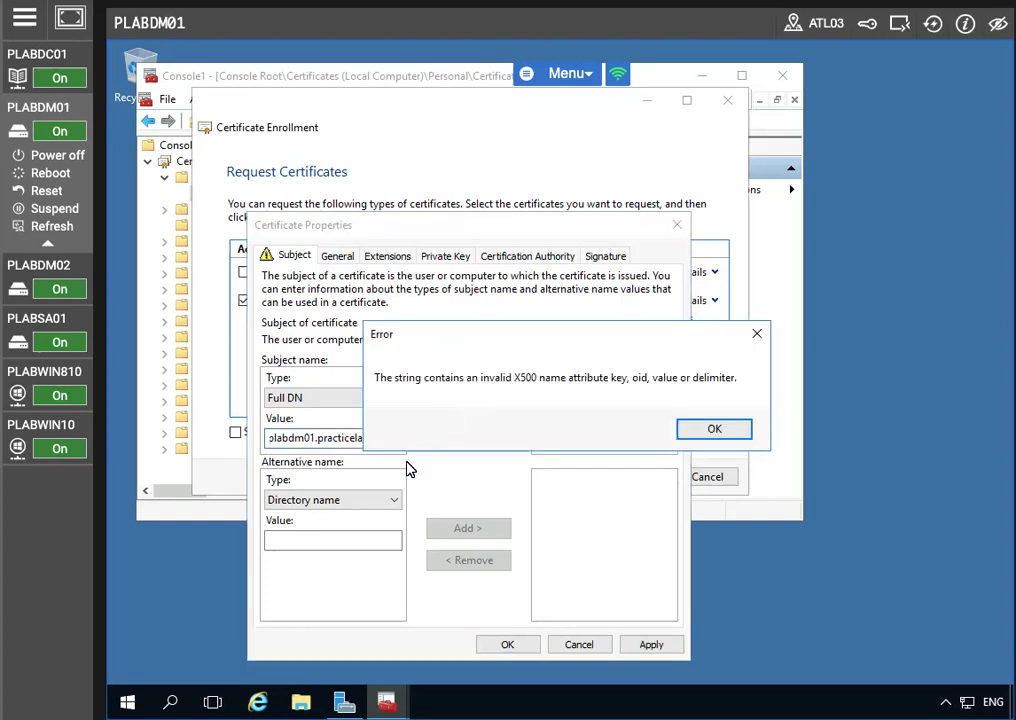
left_click(703, 429)
left_click(375, 438)
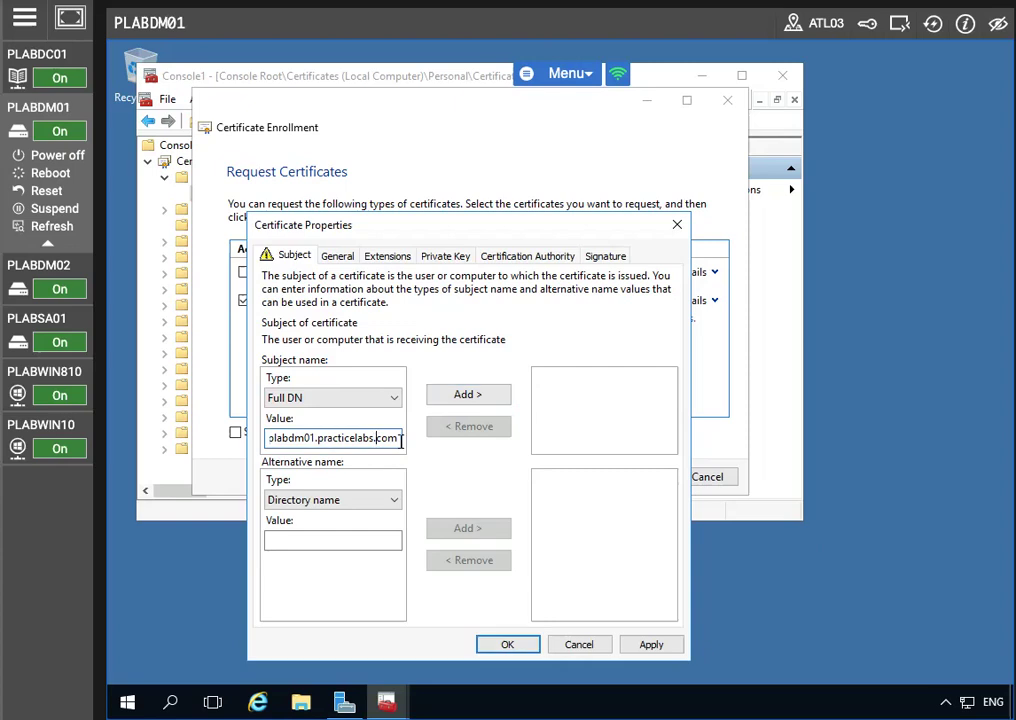
key("Right")
key("Left")
key("Left")
key("Left")
key("Left")
key("Left")
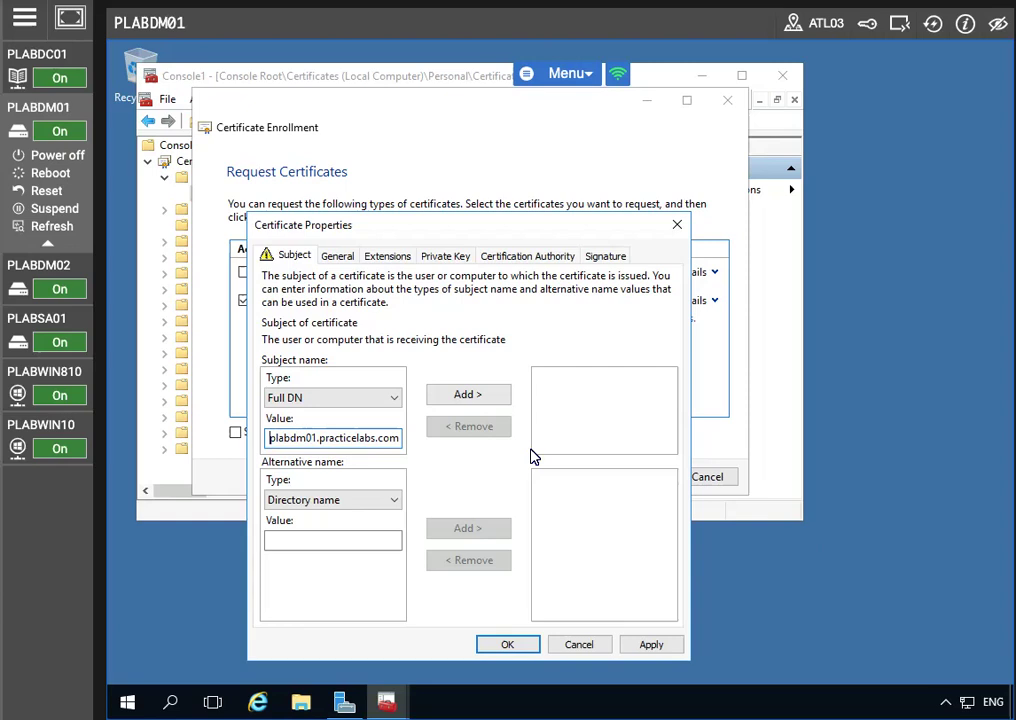
left_click(330, 398)
left_click(384, 422)
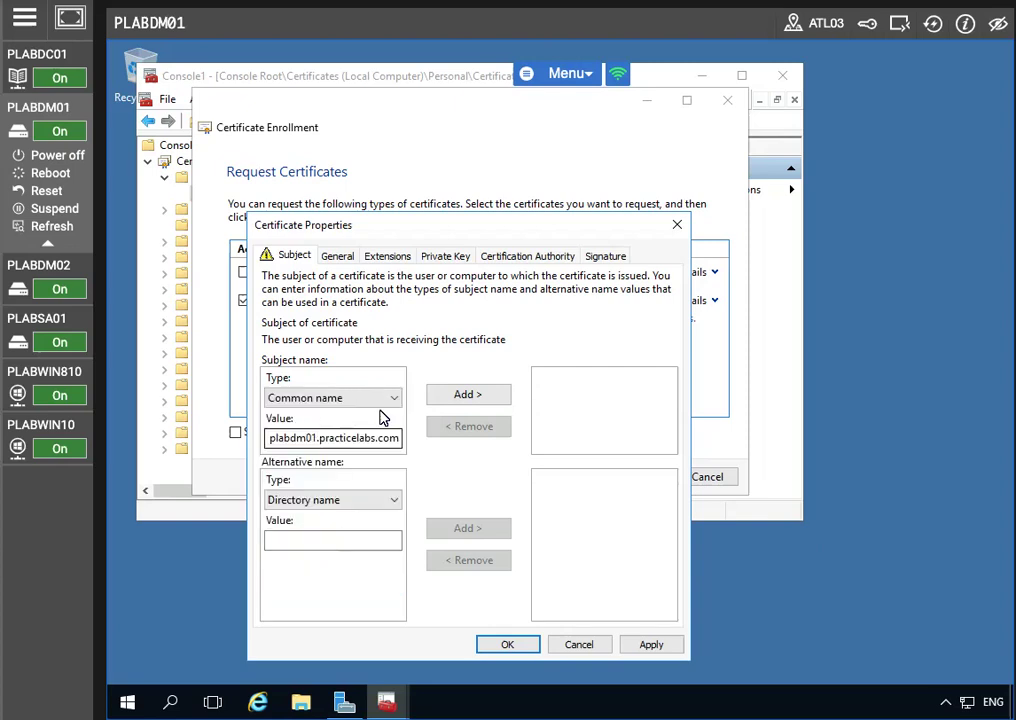
left_click(482, 393)
Step: Add plabdm01.practicelabs.com as a DNS alternative name
left_click(308, 500)
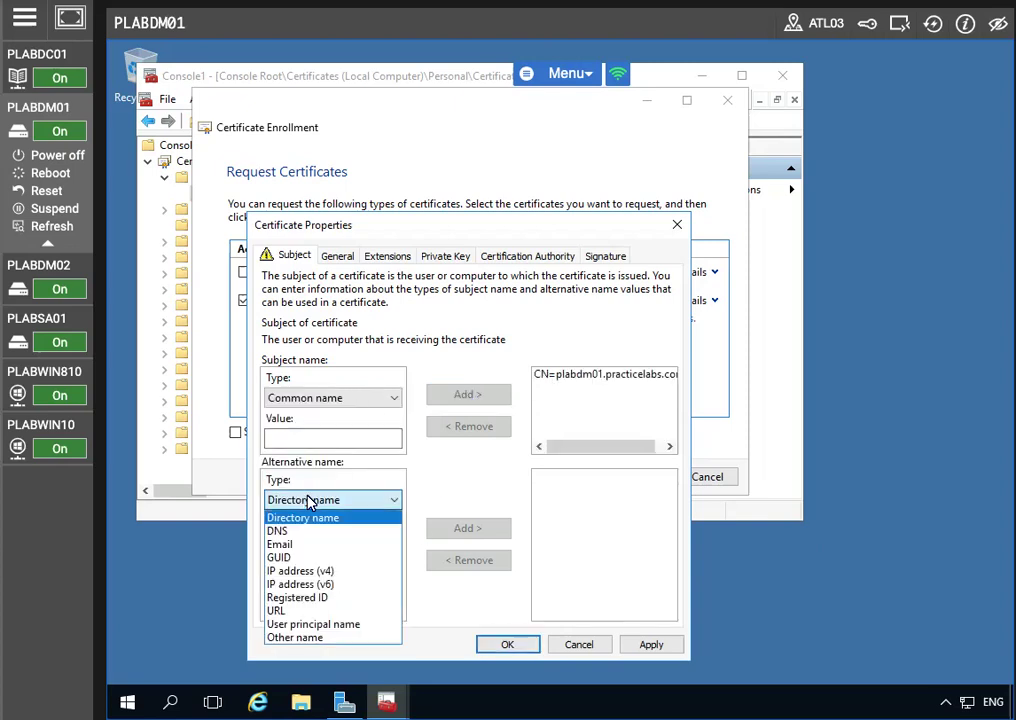
left_click(278, 531)
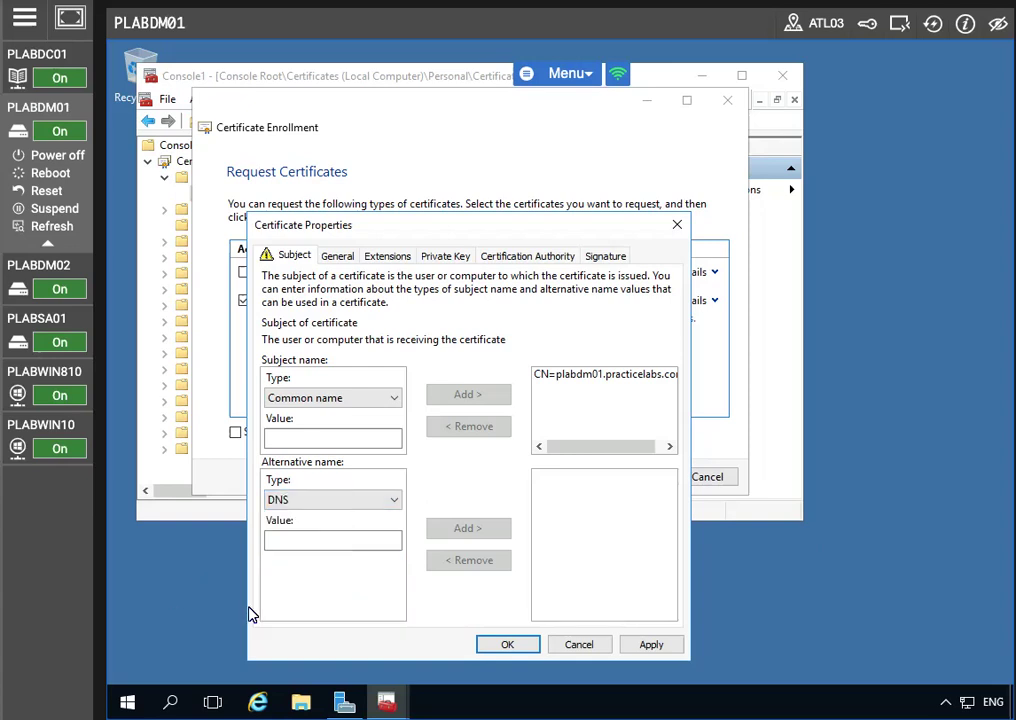
left_click(276, 540)
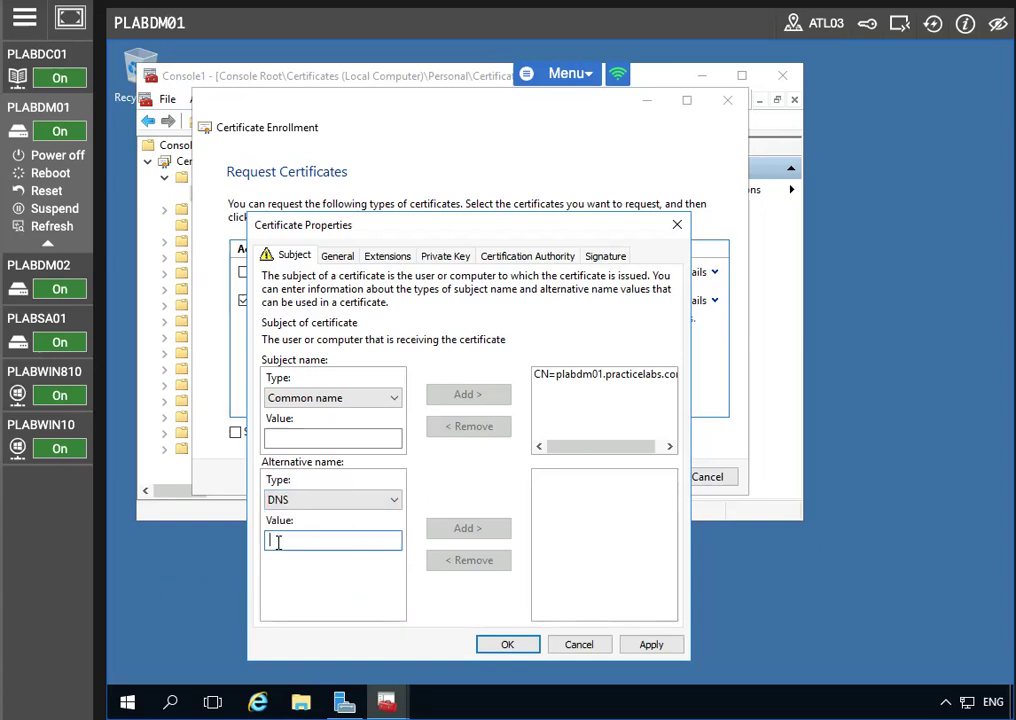
type("plabdm01")
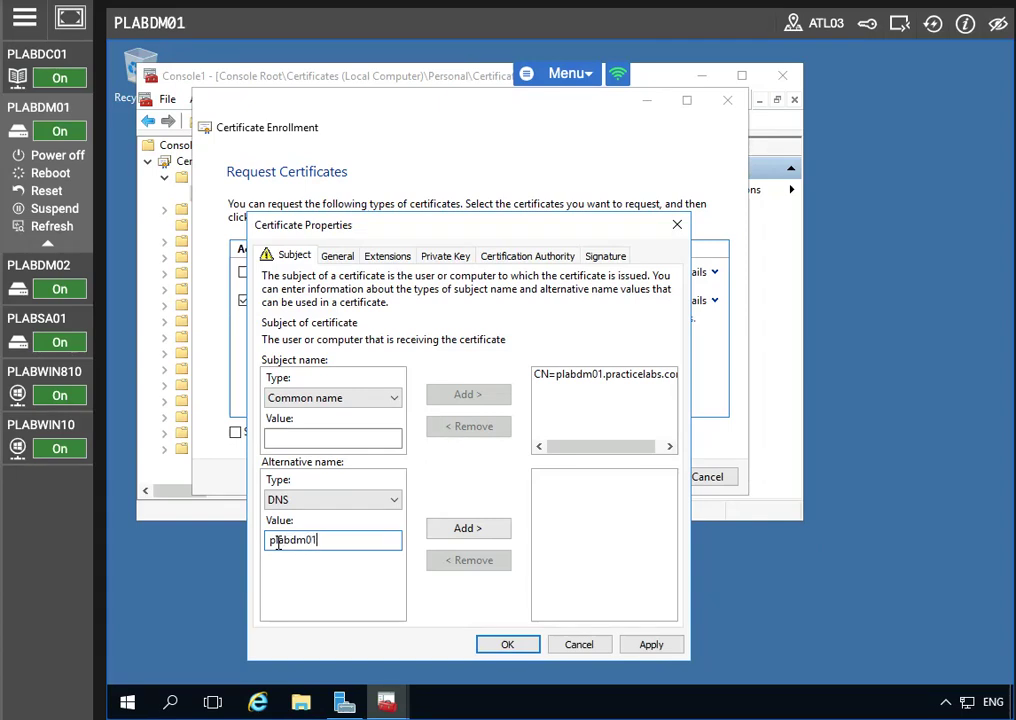
type(".pratci")
key("BackSpace")
type("cticelabs.com")
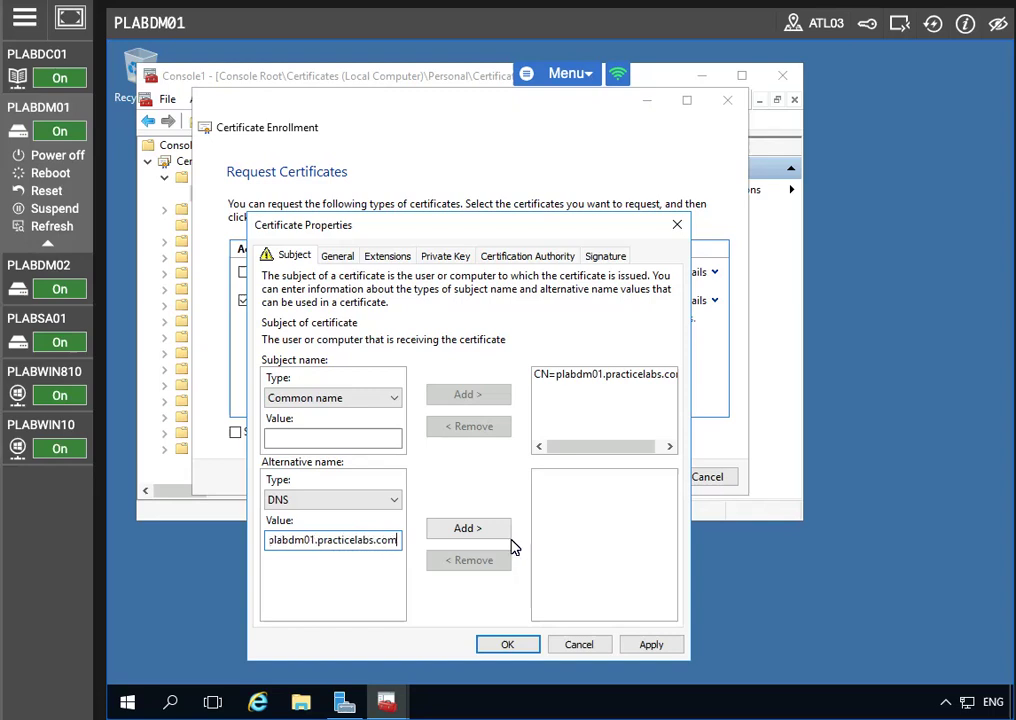
left_click(466, 533)
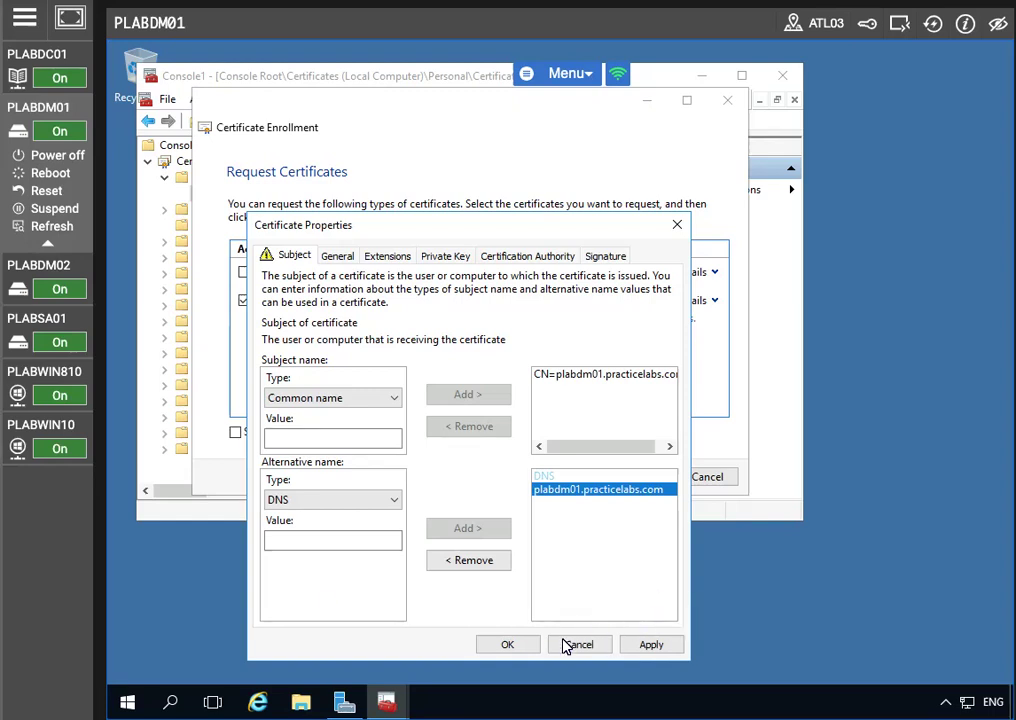
Step: Apply the name settings, enroll the Plabs-Web certificate, and finish the wizard
left_click(651, 644)
left_click(507, 644)
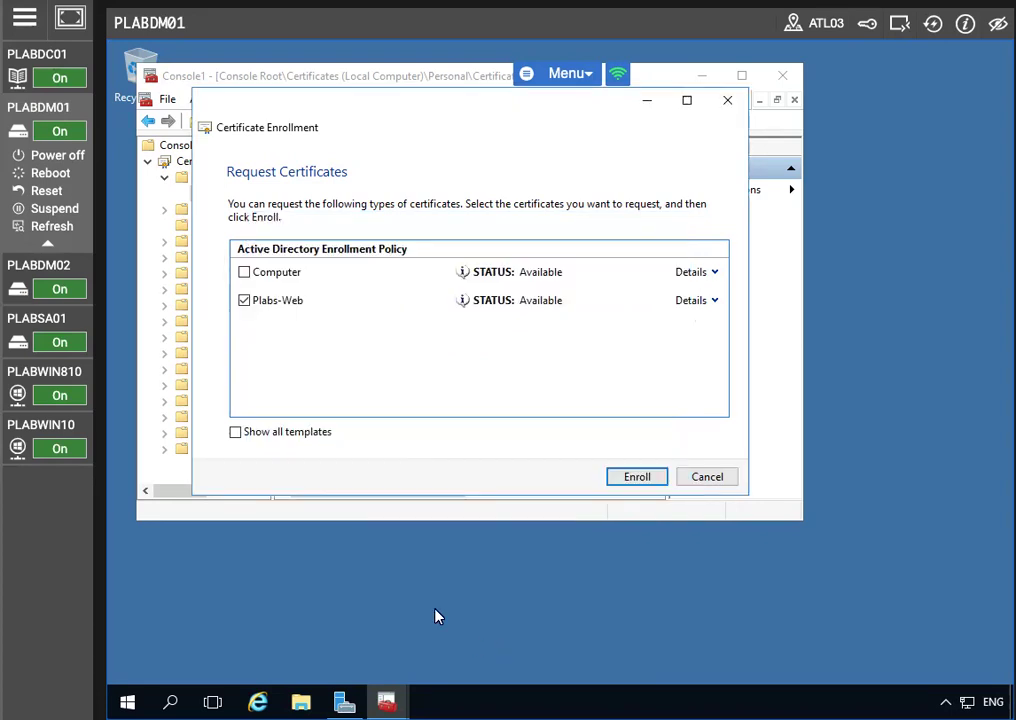
left_click(637, 478)
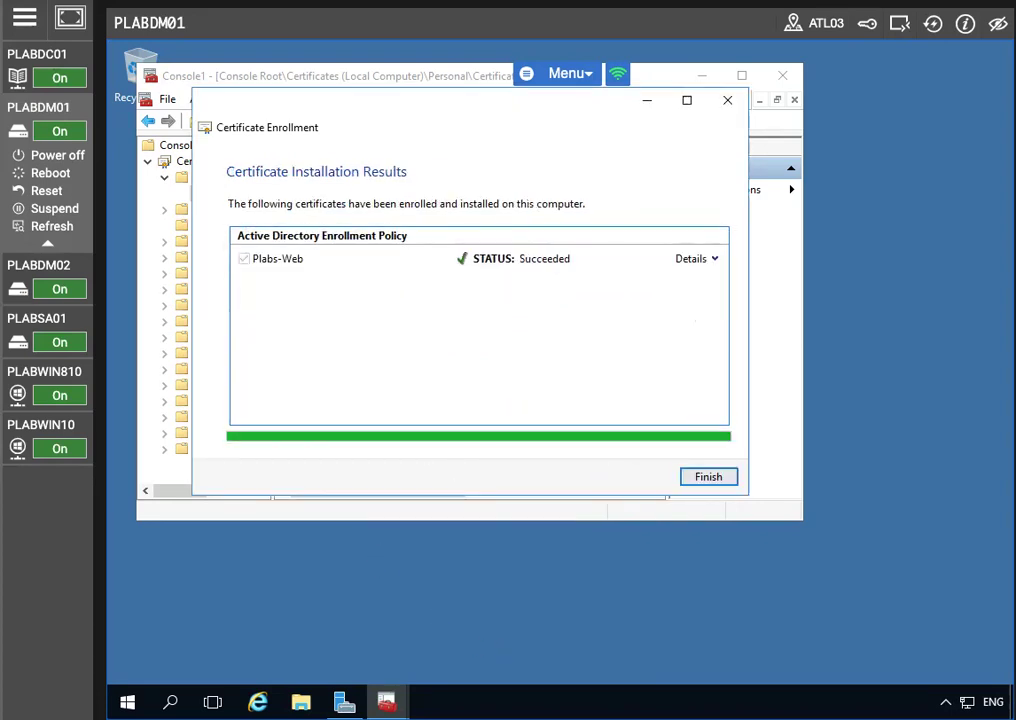
left_click(708, 478)
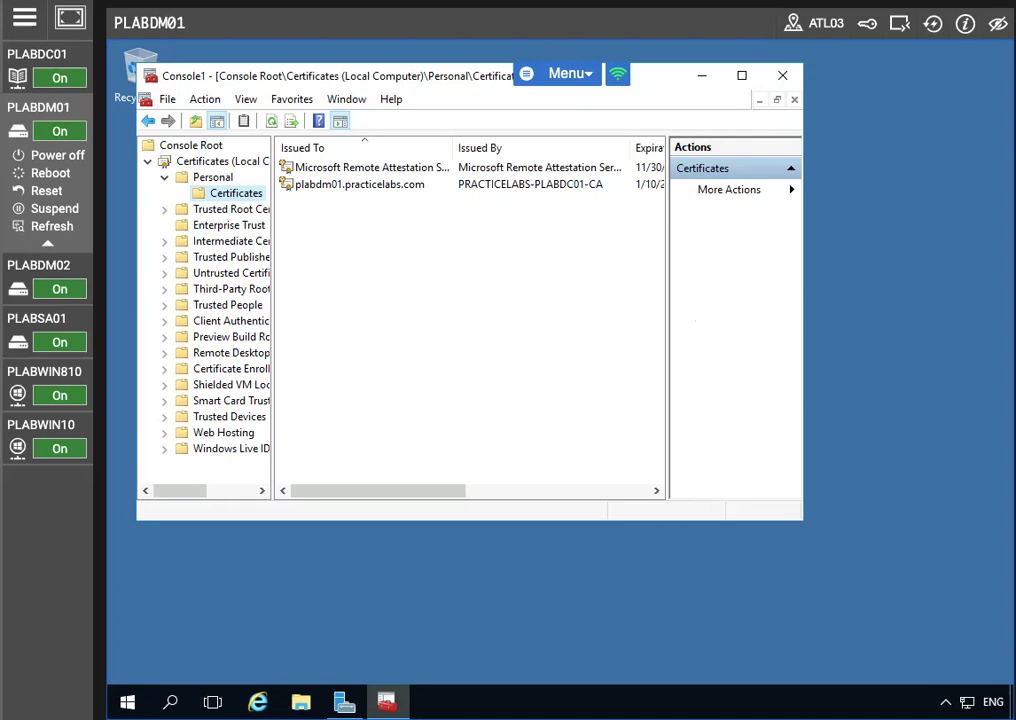
Step: Open IIS Manager maximized and confirm plabdm01.practicelabs.com appears in PLABDM01's Server Certificates
left_click(344, 702)
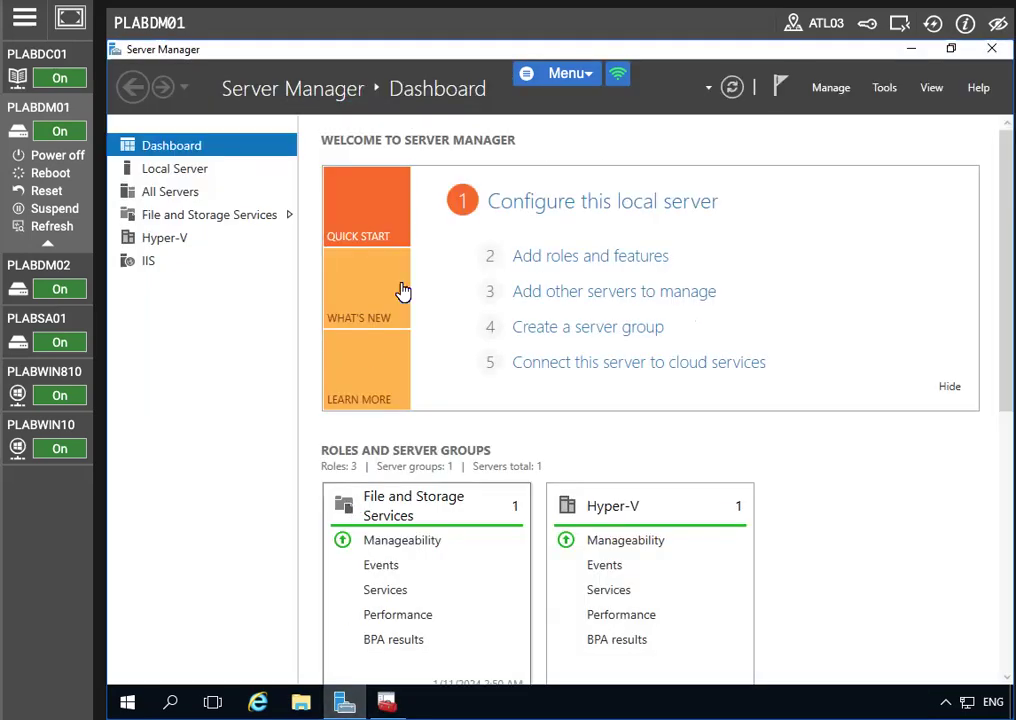
left_click(884, 88)
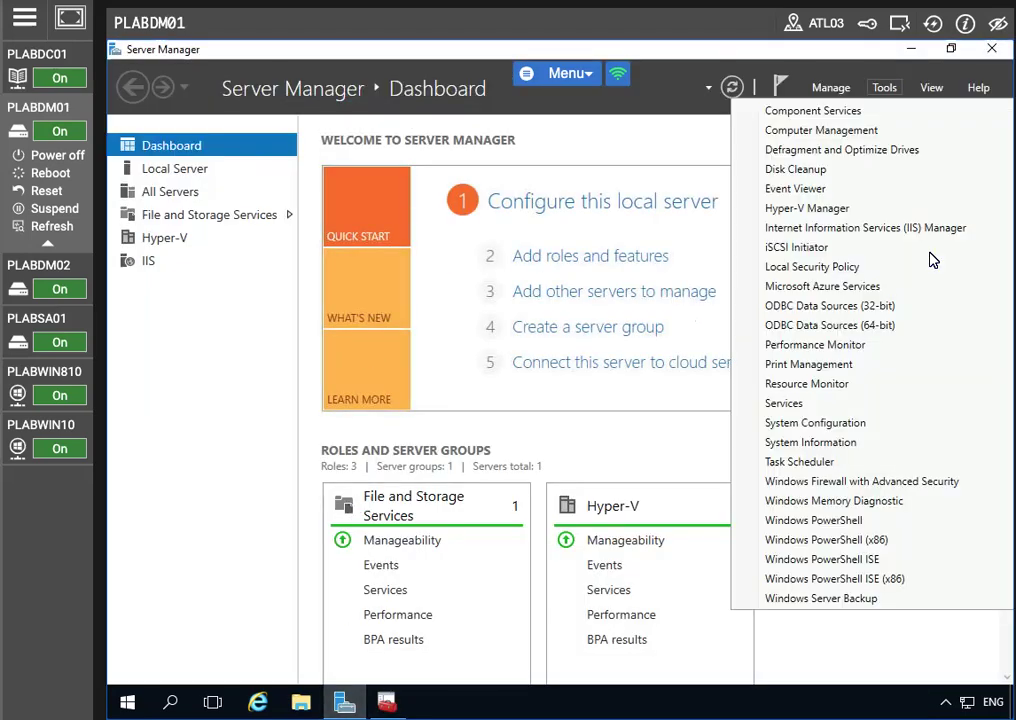
left_click(839, 229)
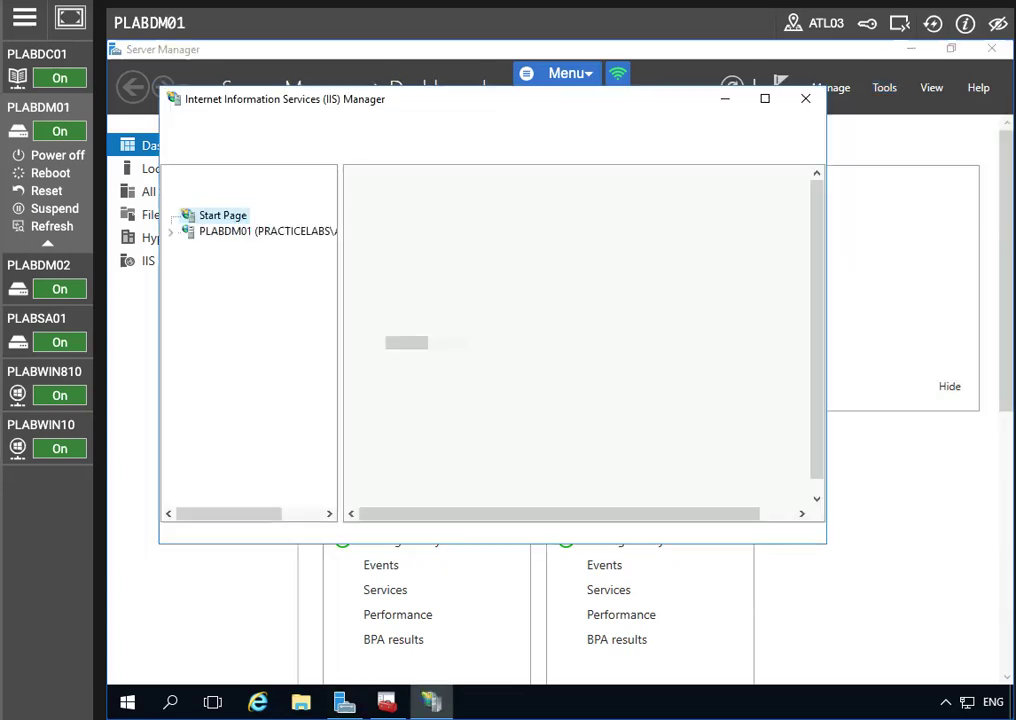
left_click(765, 98)
left_click(126, 178)
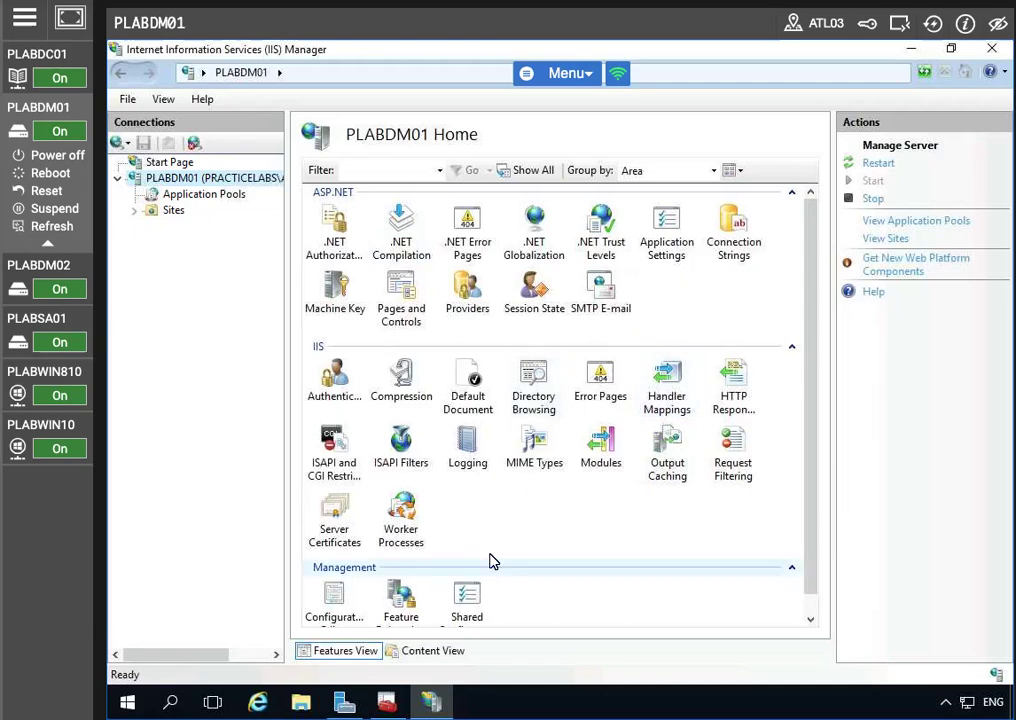
left_click(336, 512)
double_click(336, 512)
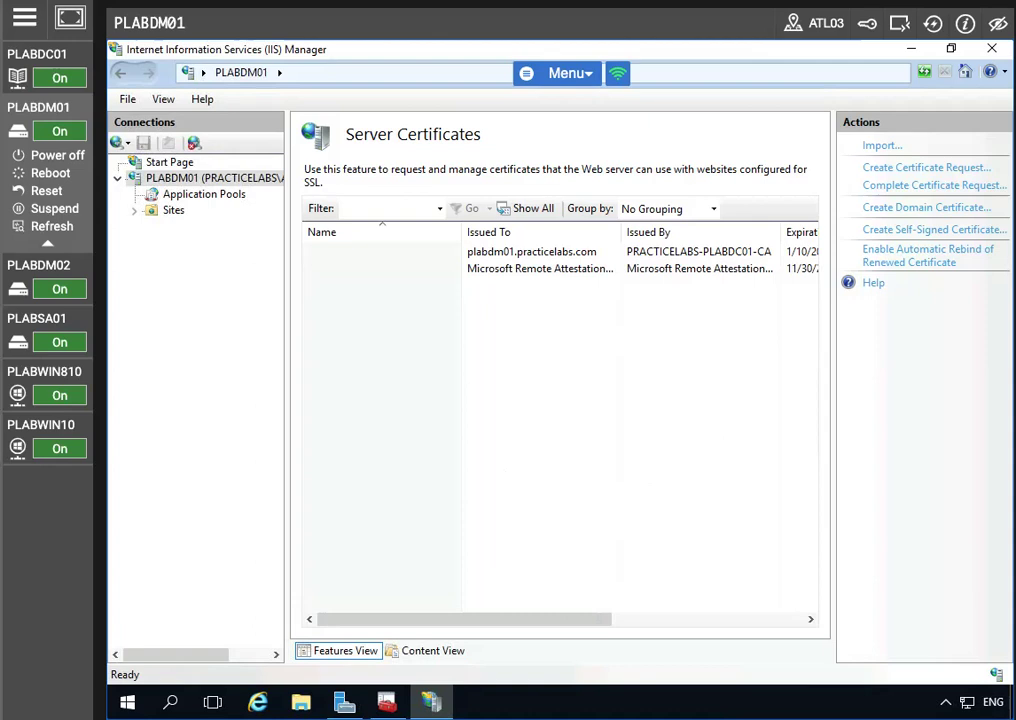
left_click(175, 180)
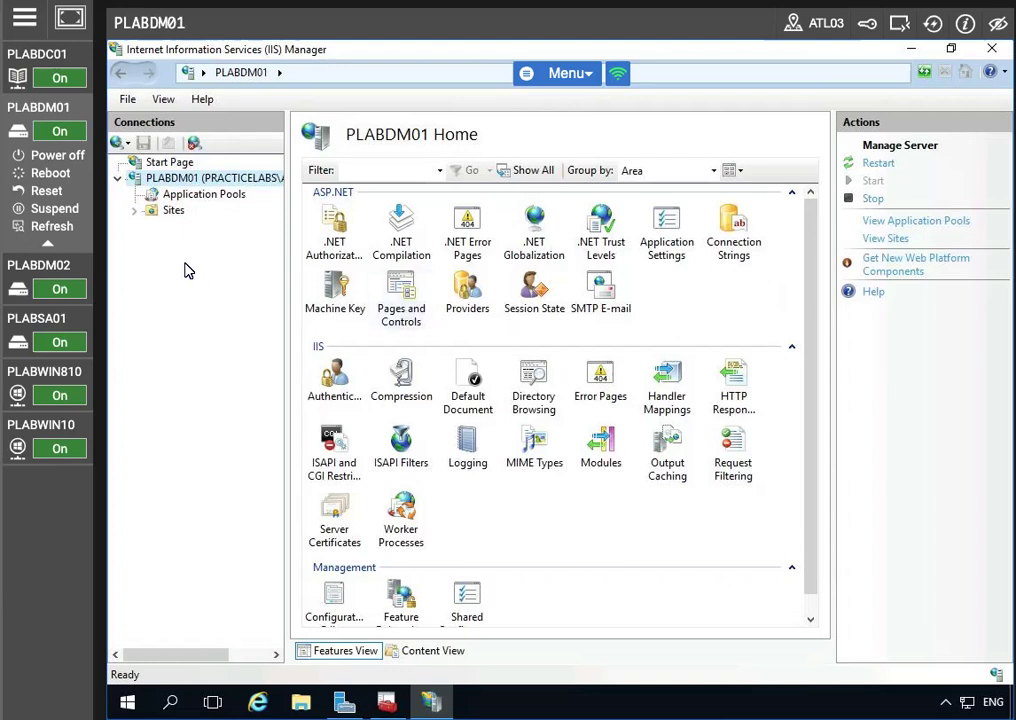
Step: Add a Default Web Site binding with host name plabdm01.practicelabs.com, then close Site Bindings
left_click(134, 210)
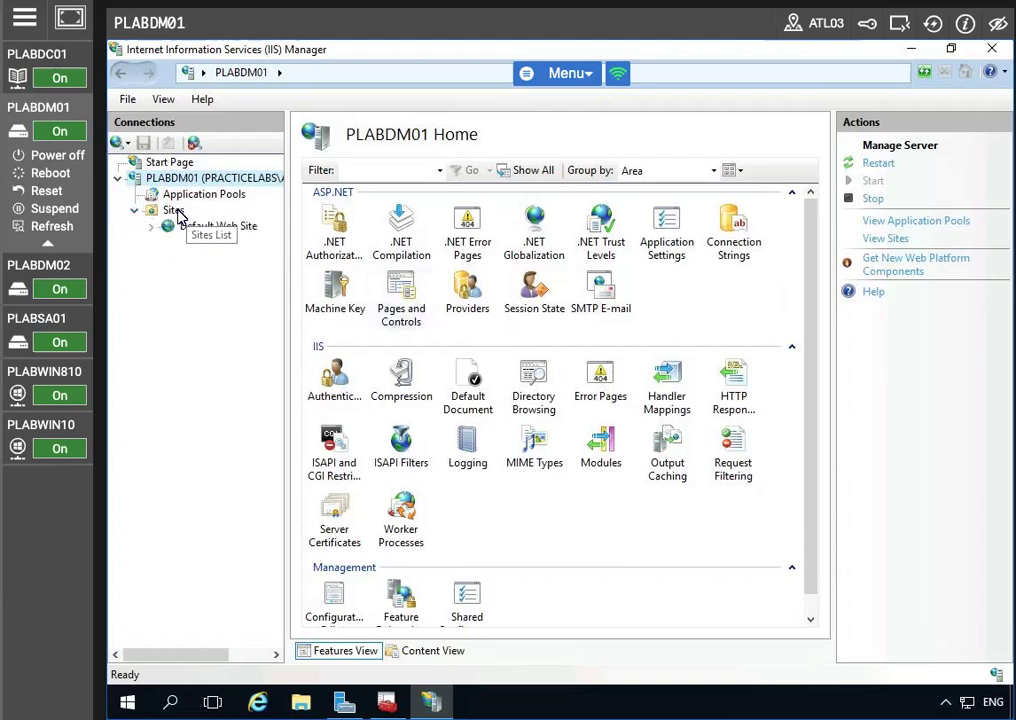
left_click(176, 212)
left_click(220, 228)
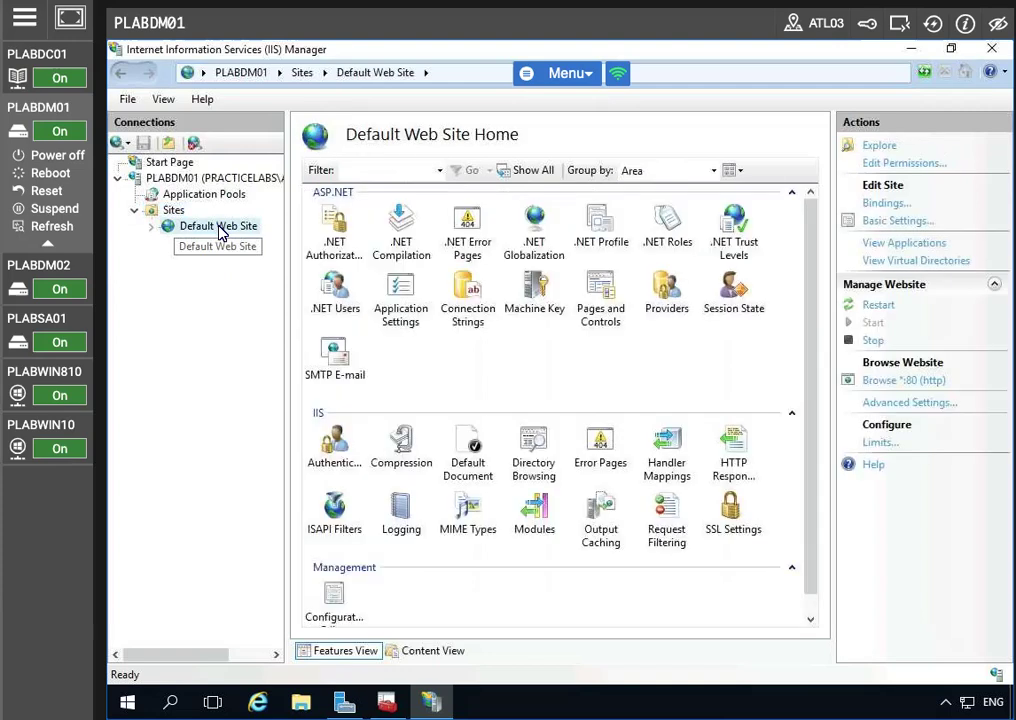
right_click(220, 228)
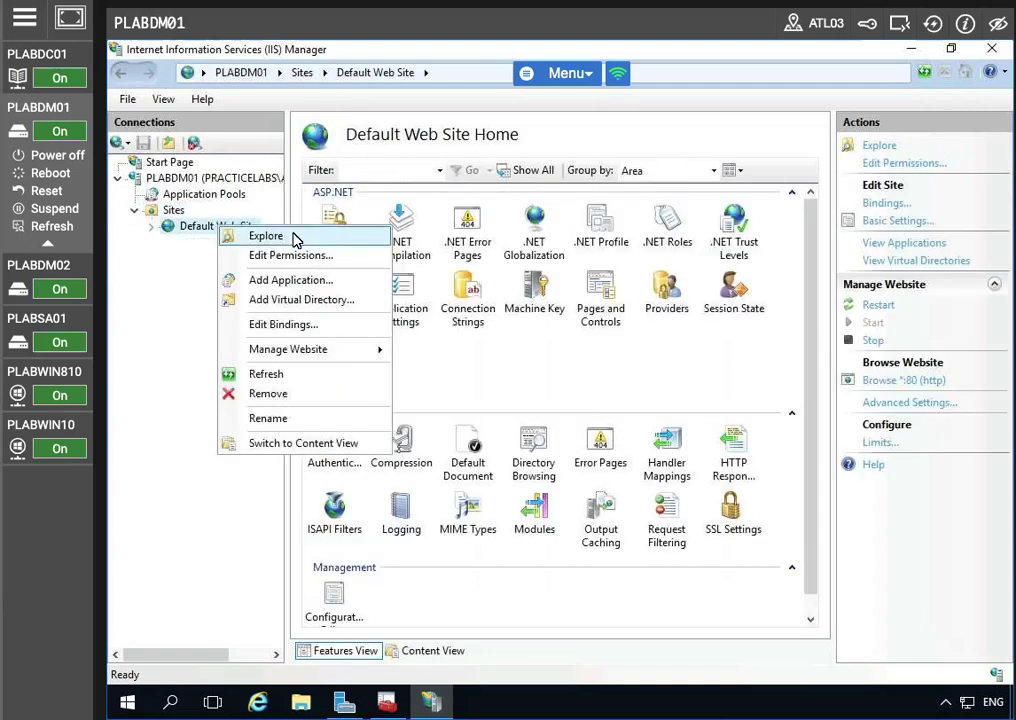
left_click(285, 325)
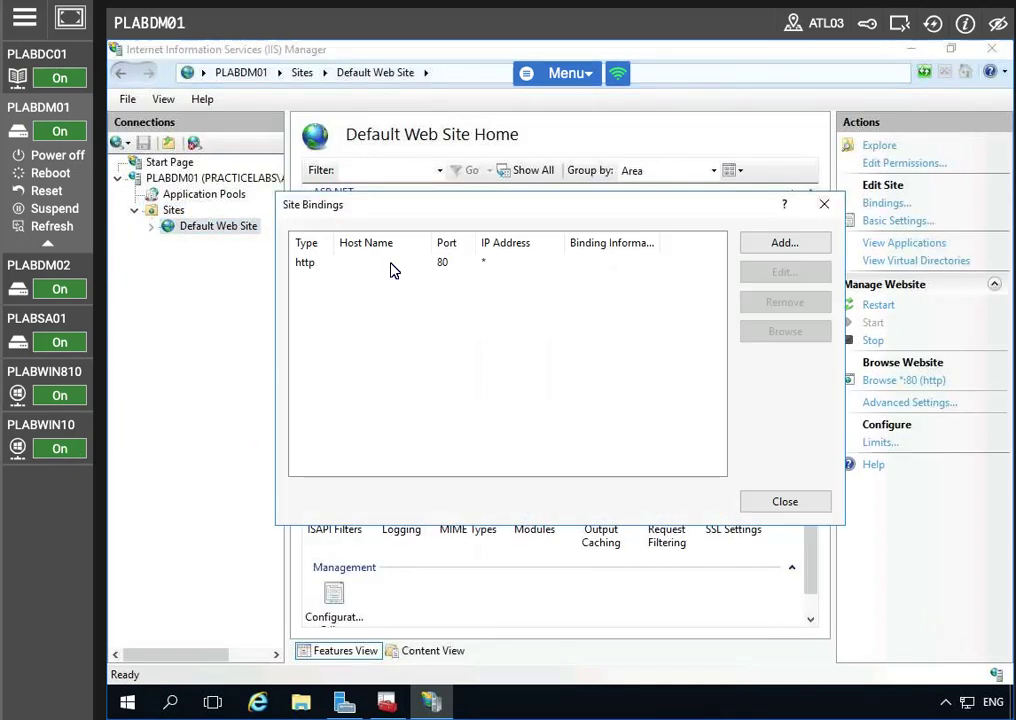
left_click(789, 247)
left_click(448, 330)
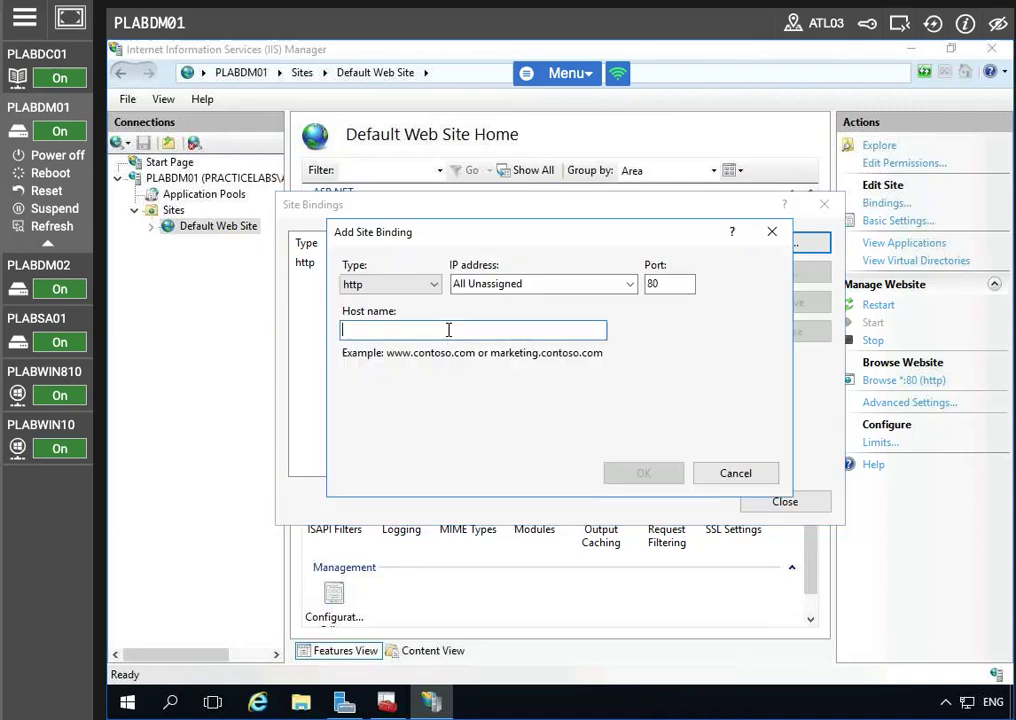
type("plabdm")
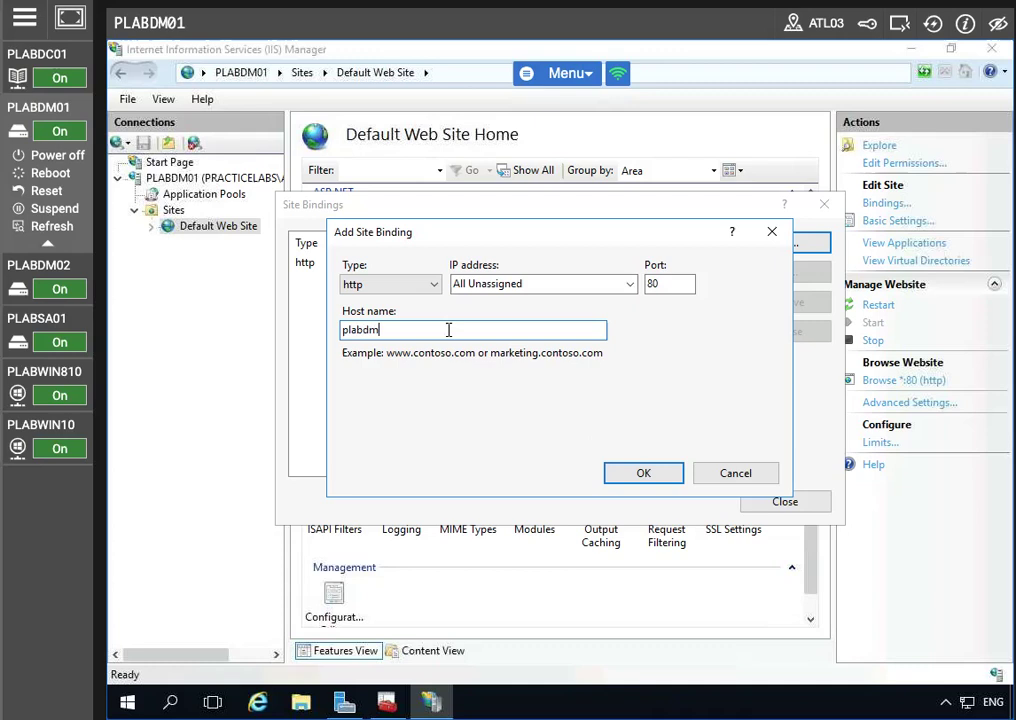
type("01.practicel")
type("abs.com")
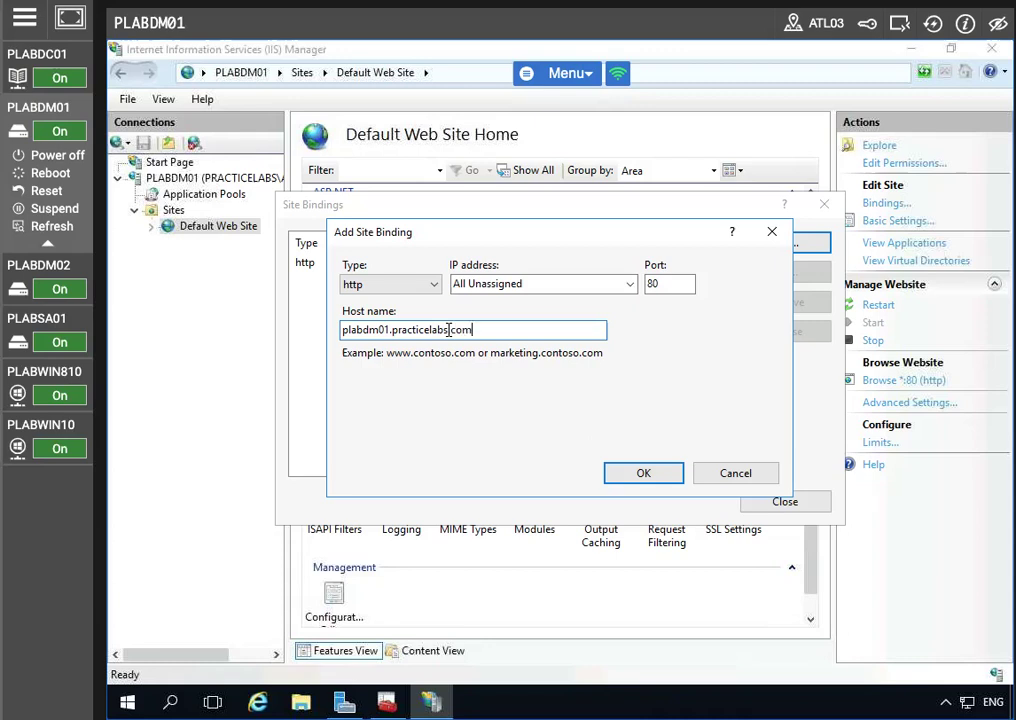
left_click(614, 474)
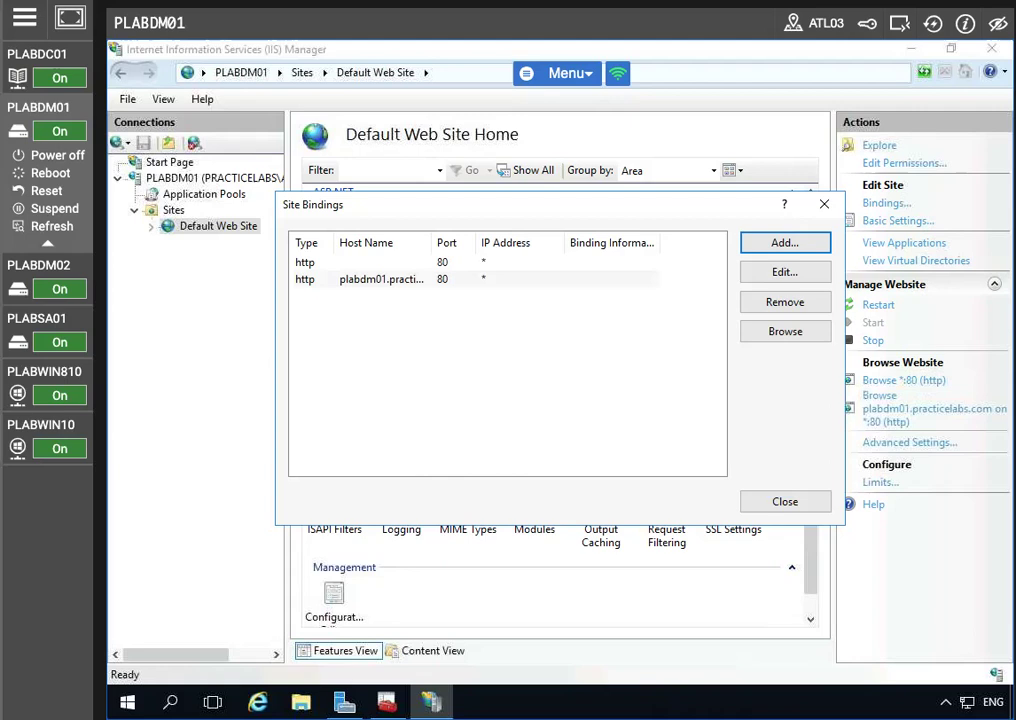
left_click(800, 503)
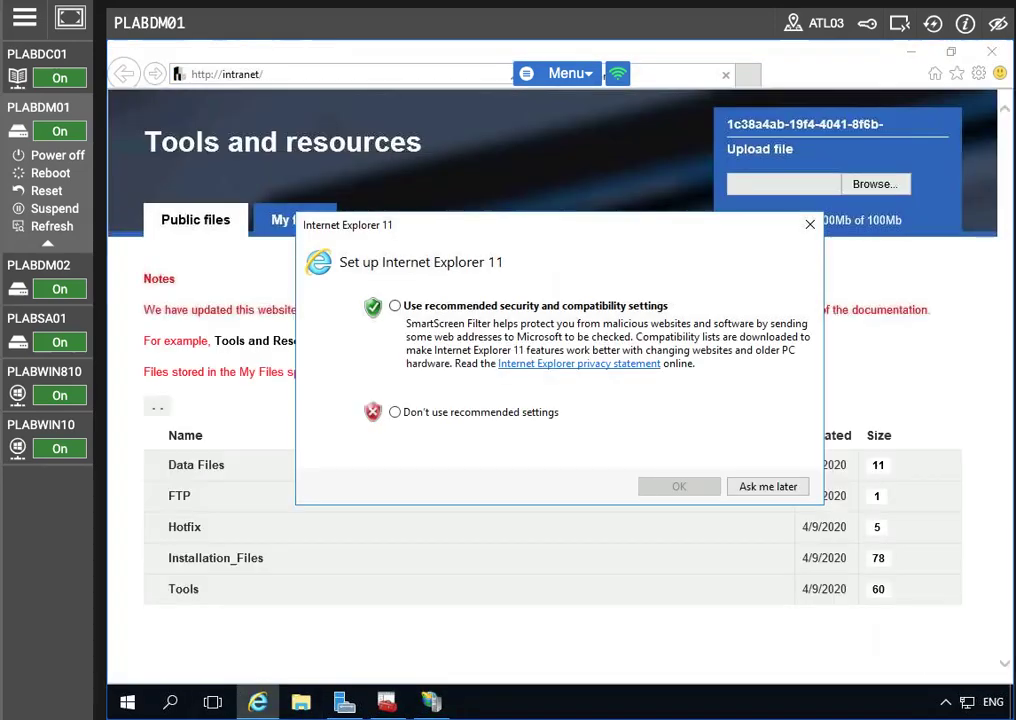
Step: Accept recommended IE settings, then save ClaimsApp.zip from the intranet's Tools > Windows_Server_2012 folder
left_click(395, 305)
left_click(669, 488)
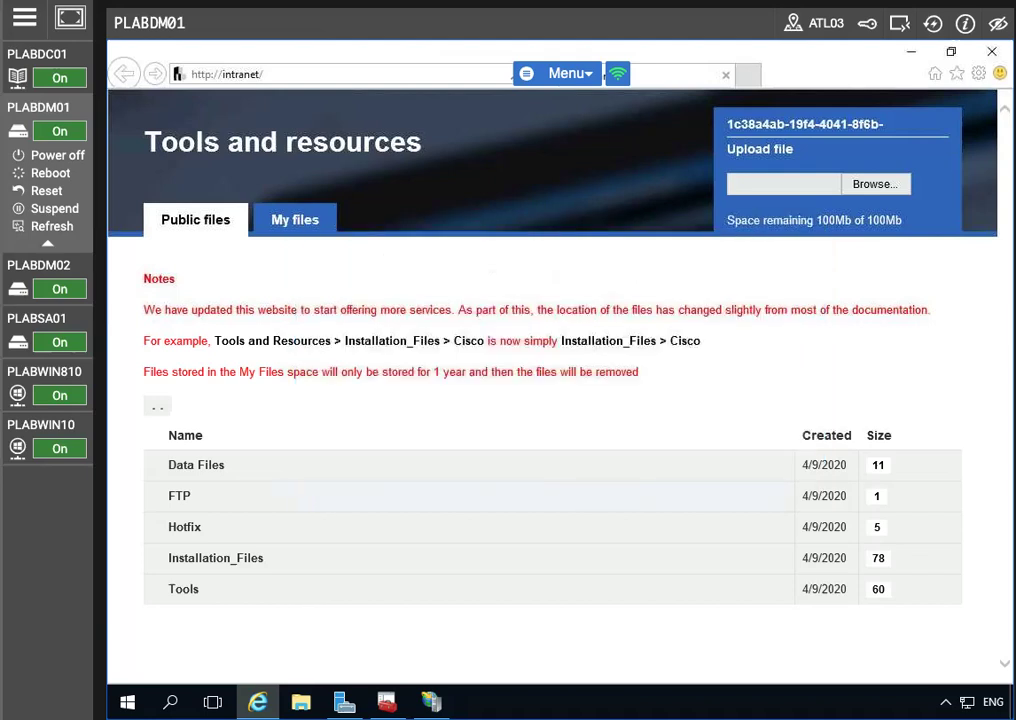
left_click(188, 592)
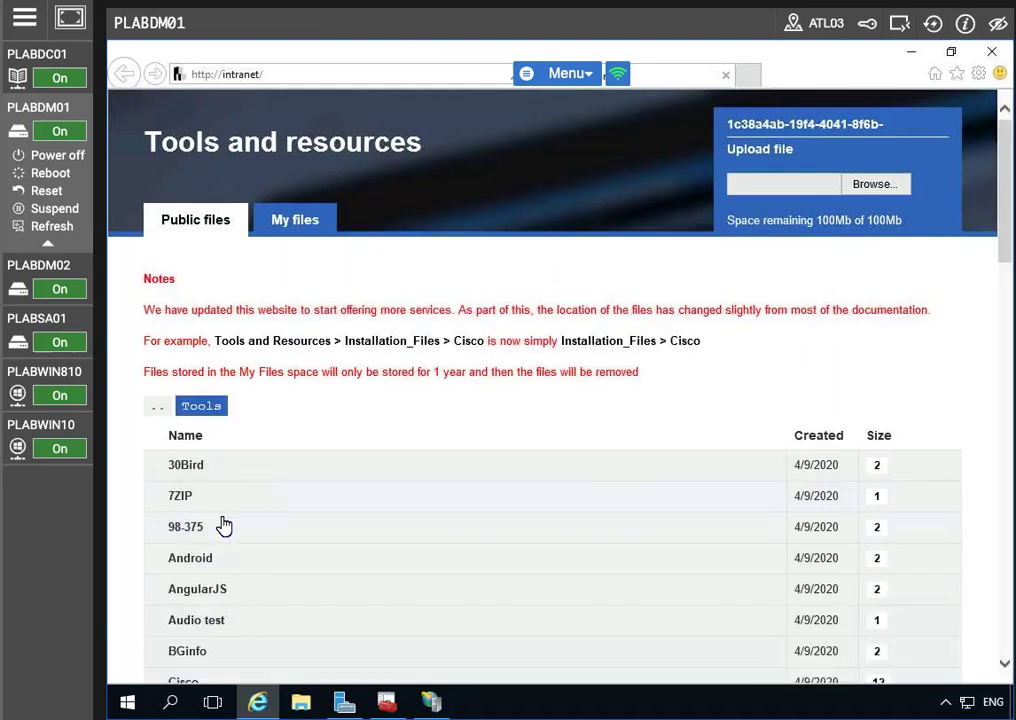
scroll(284, 553, "down", 20)
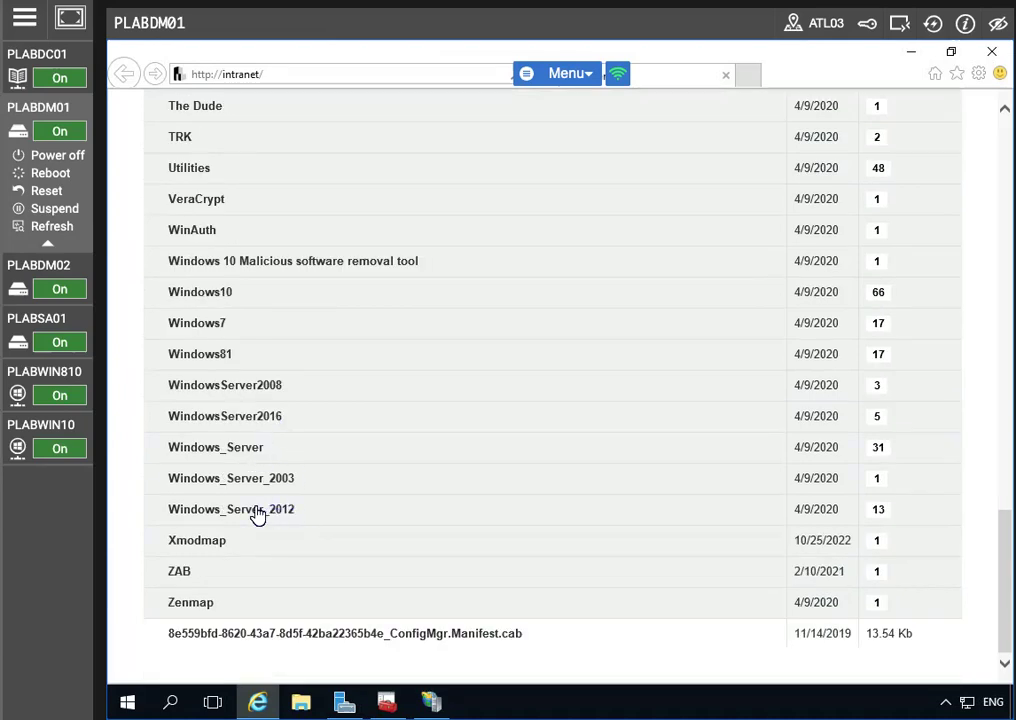
left_click(258, 514)
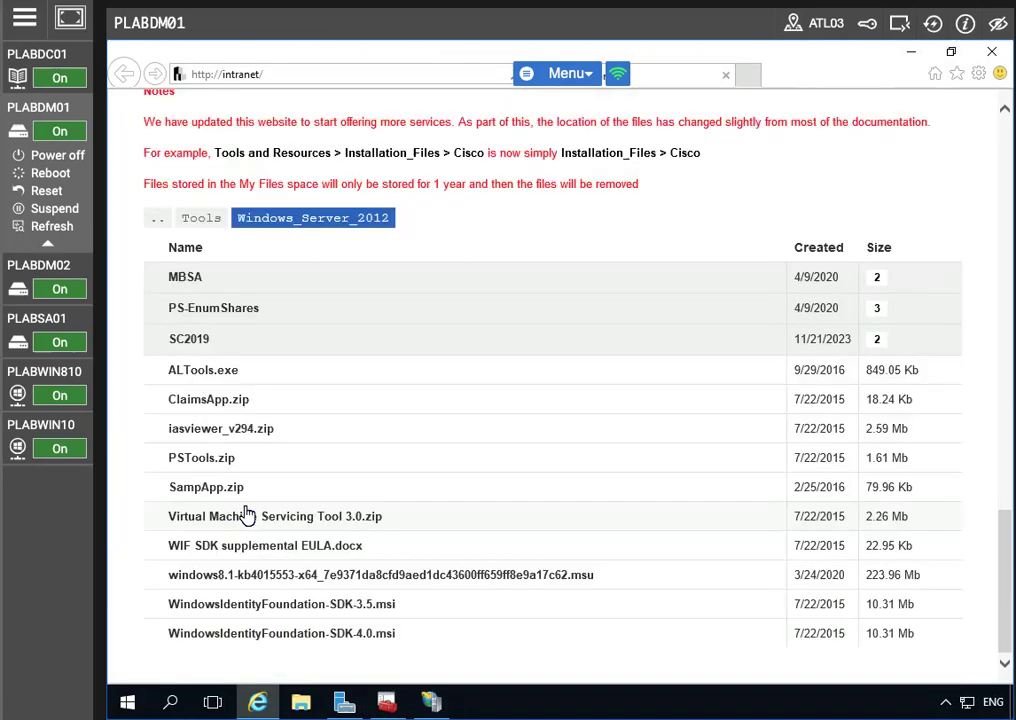
left_click(207, 402)
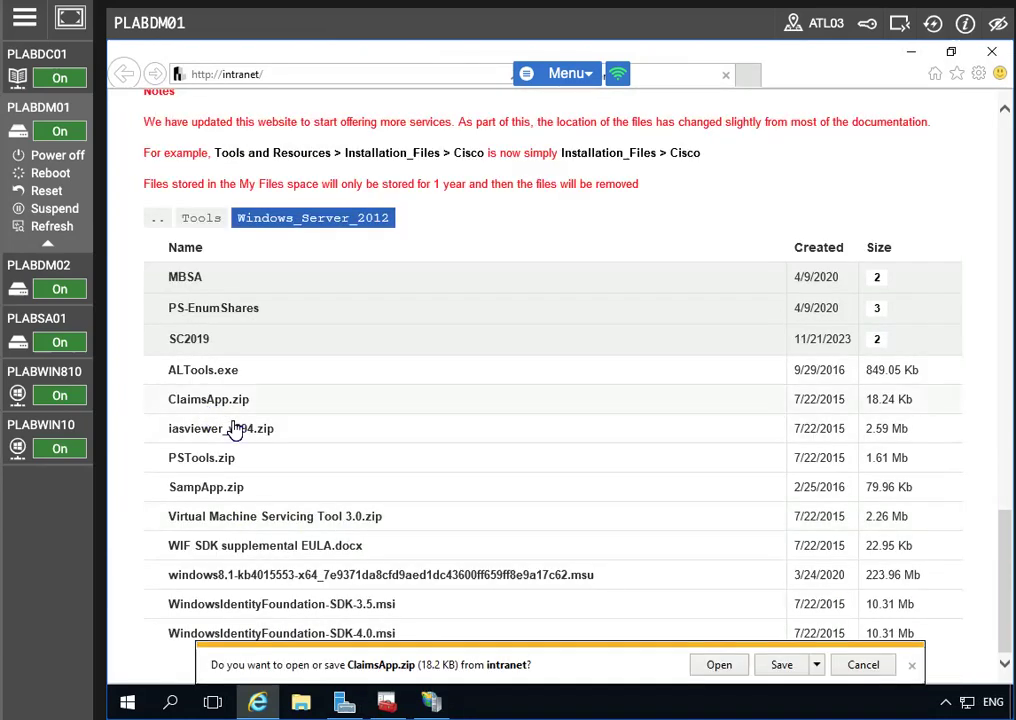
left_click(778, 665)
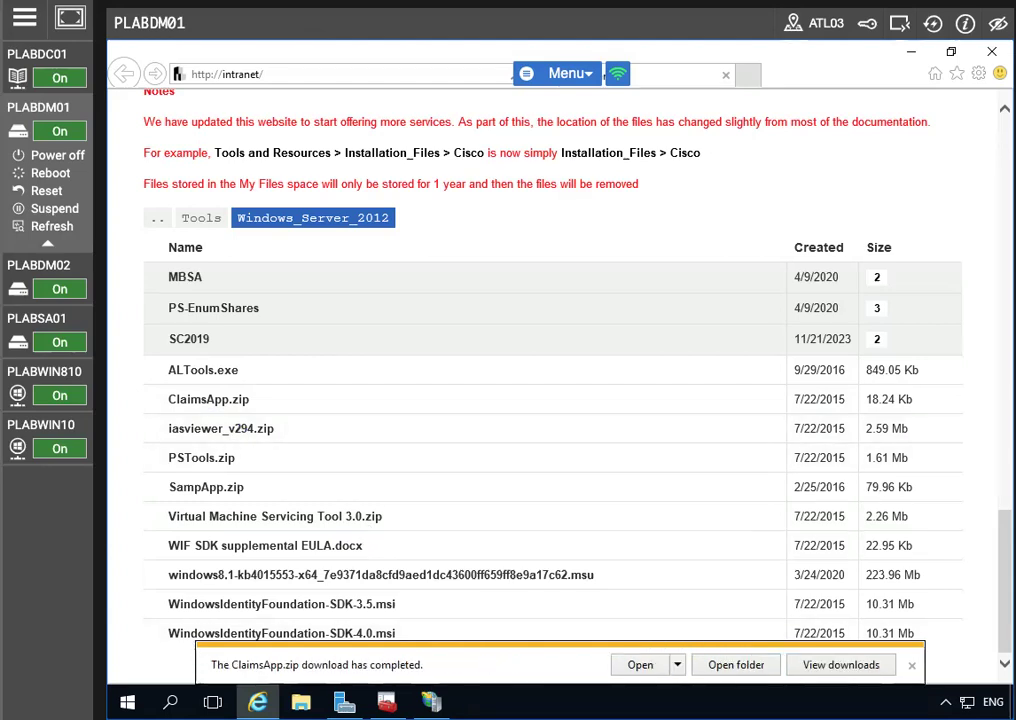
Step: Extract the downloaded ClaimsApp.zip into its own ClaimsApp folder in Downloads
left_click(735, 665)
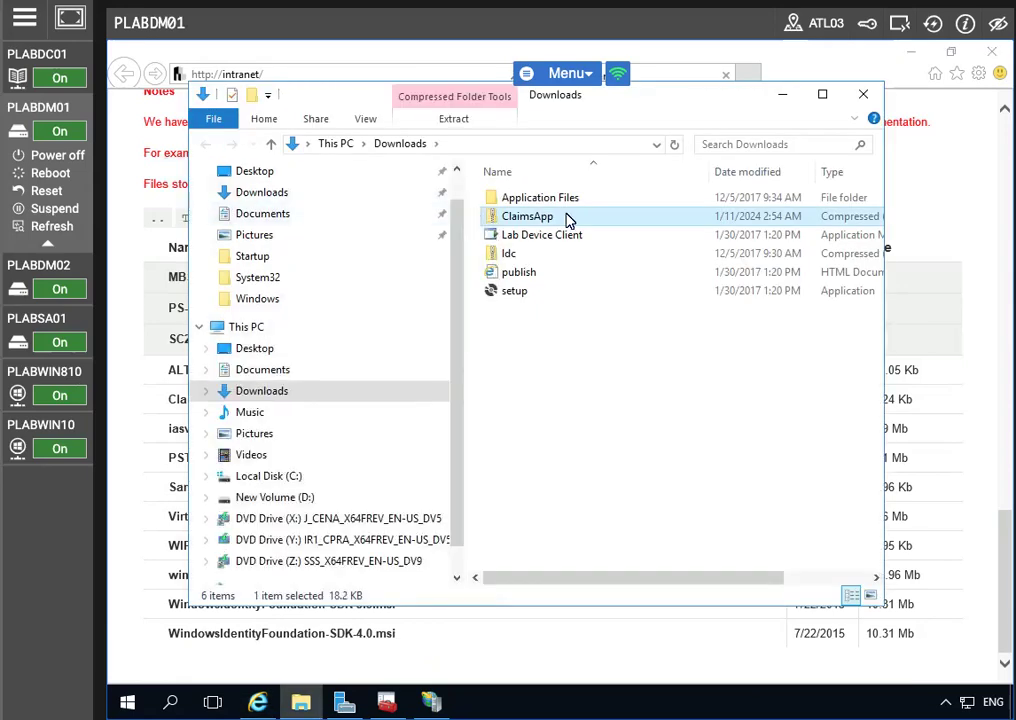
right_click(551, 219)
left_click(640, 273)
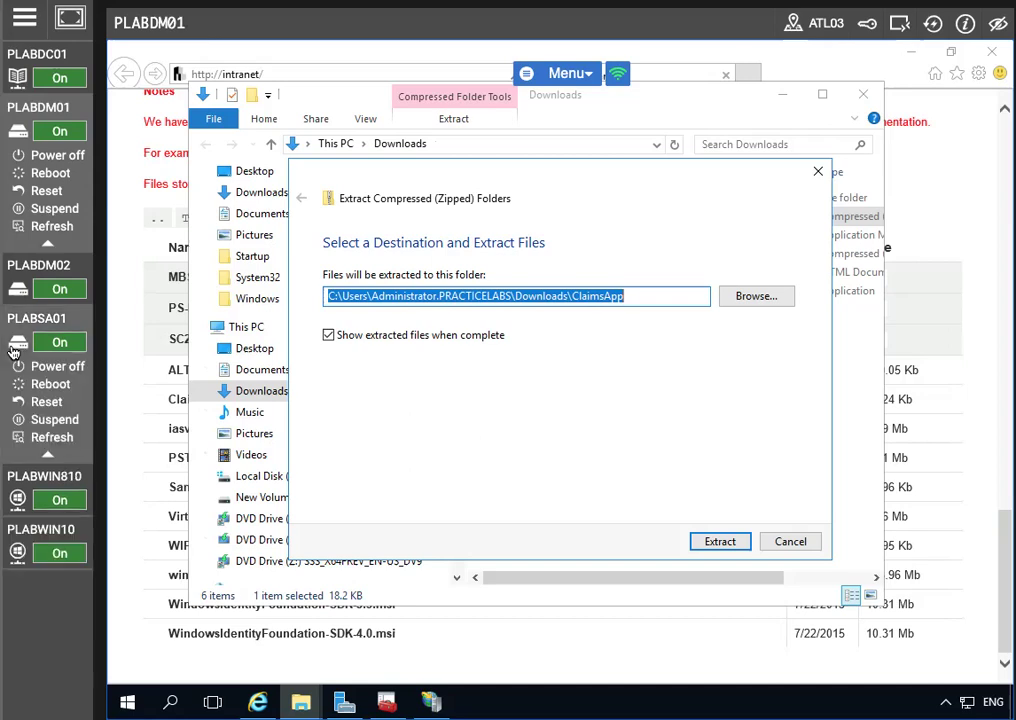
left_click(724, 543)
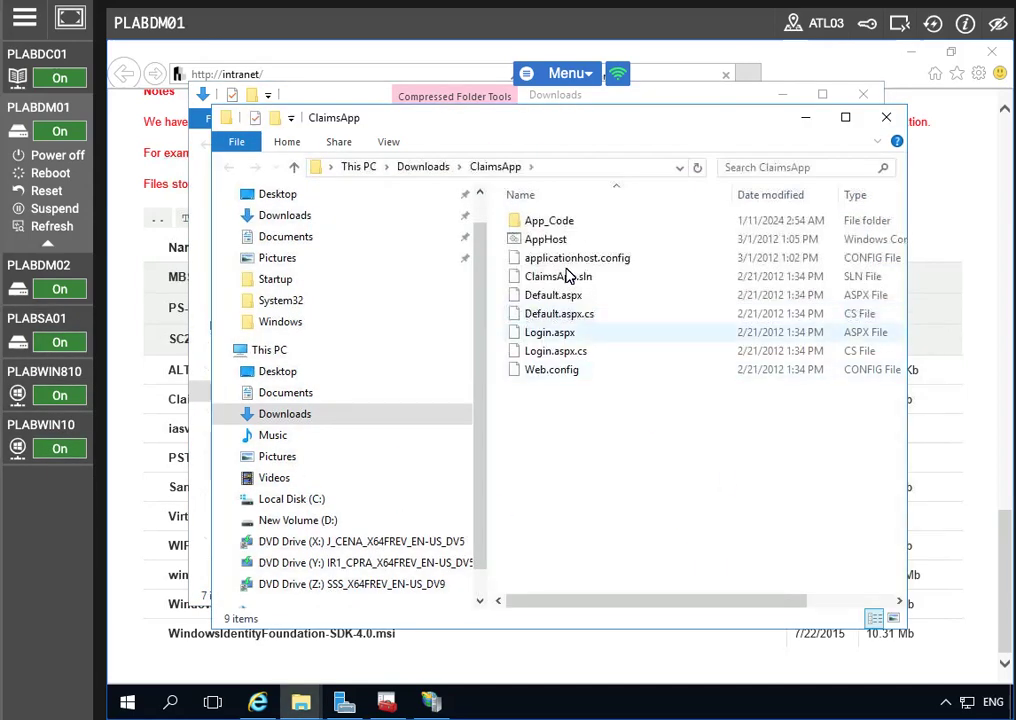
left_click_drag(560, 120, 518, 118)
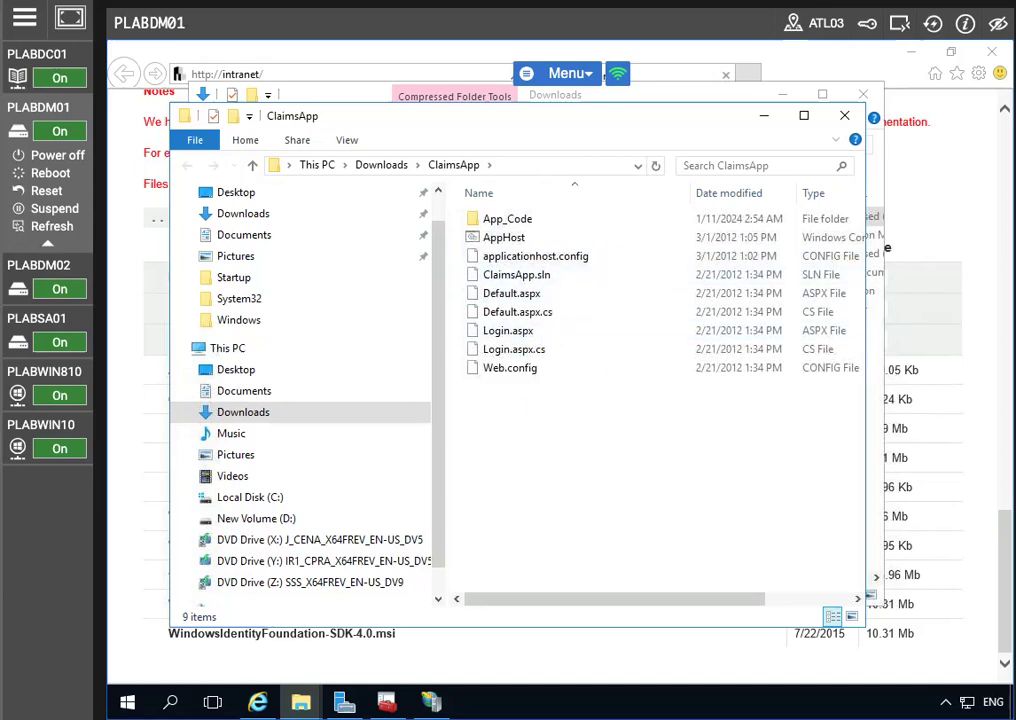
Step: Copy the ClaimsApp folder into C:\inetpub\wwwroot and close both Explorer windows
left_click(265, 412)
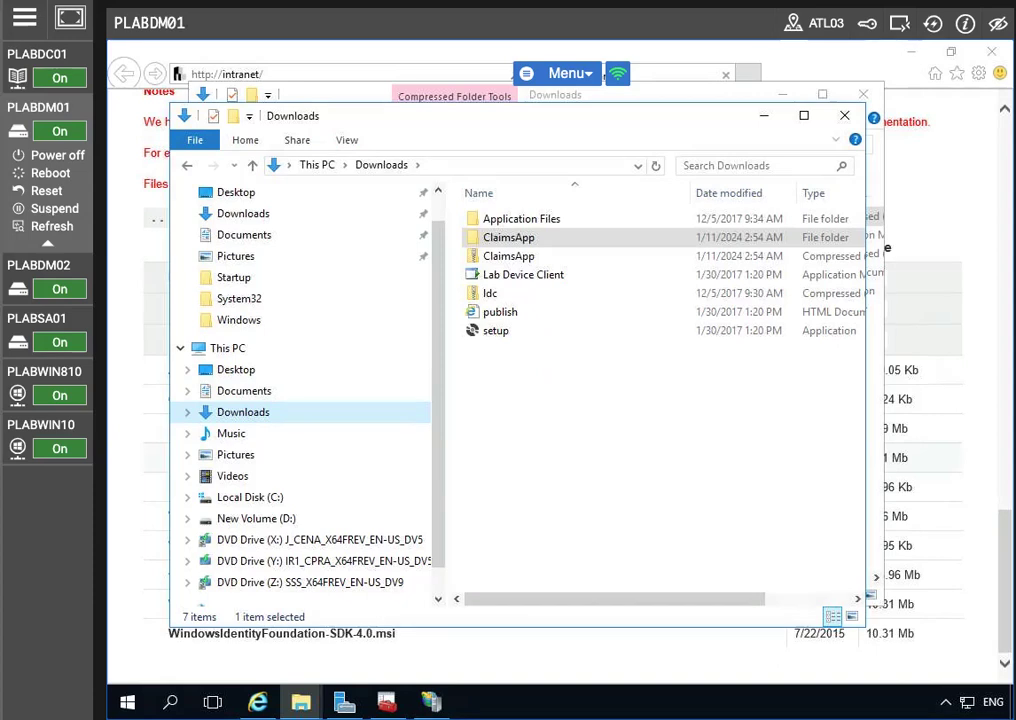
right_click(525, 237)
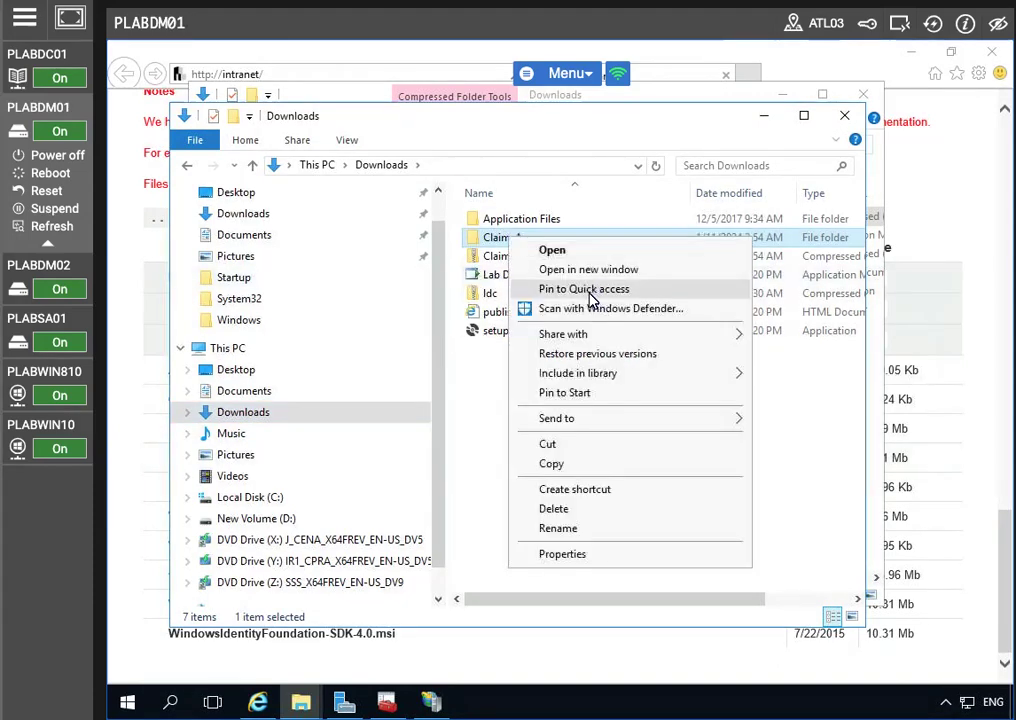
left_click(557, 471)
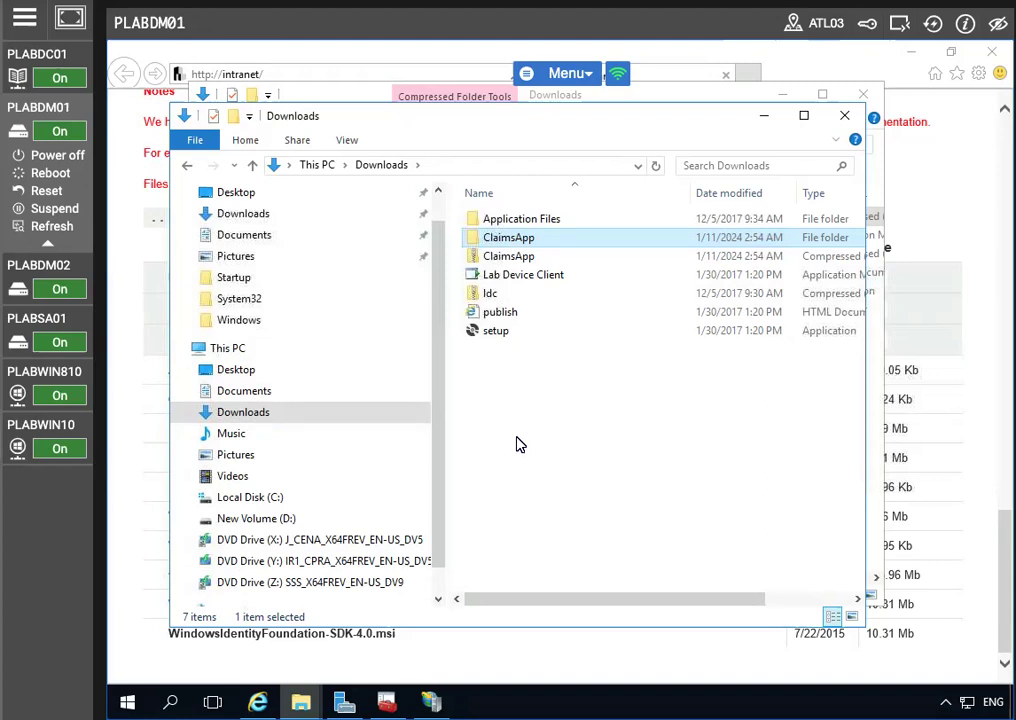
left_click(263, 498)
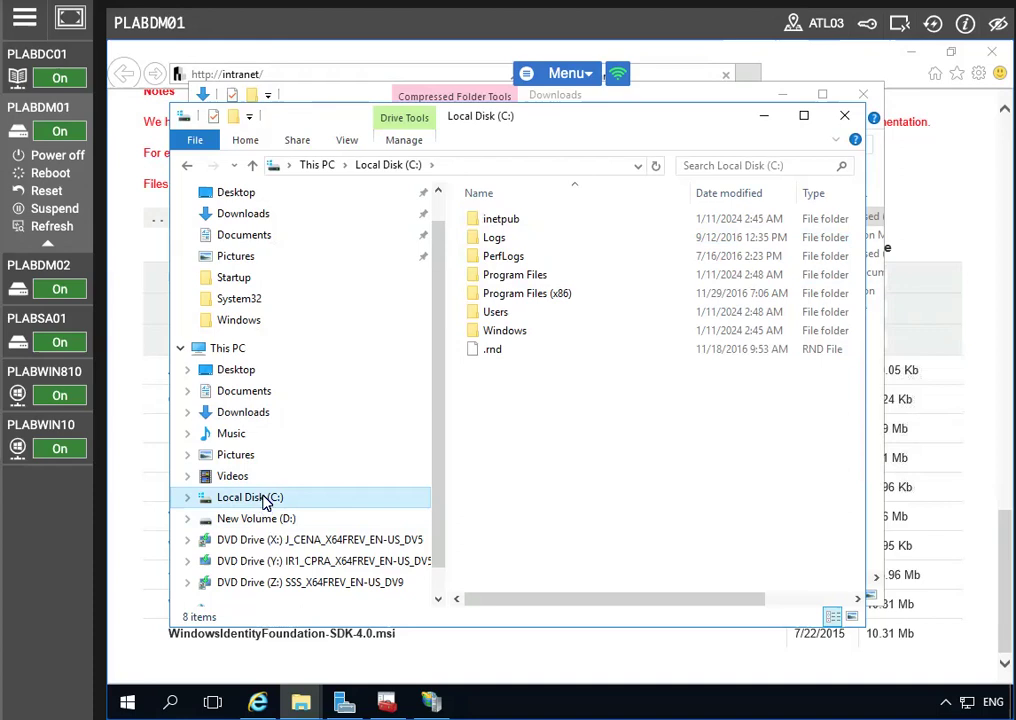
double_click(500, 219)
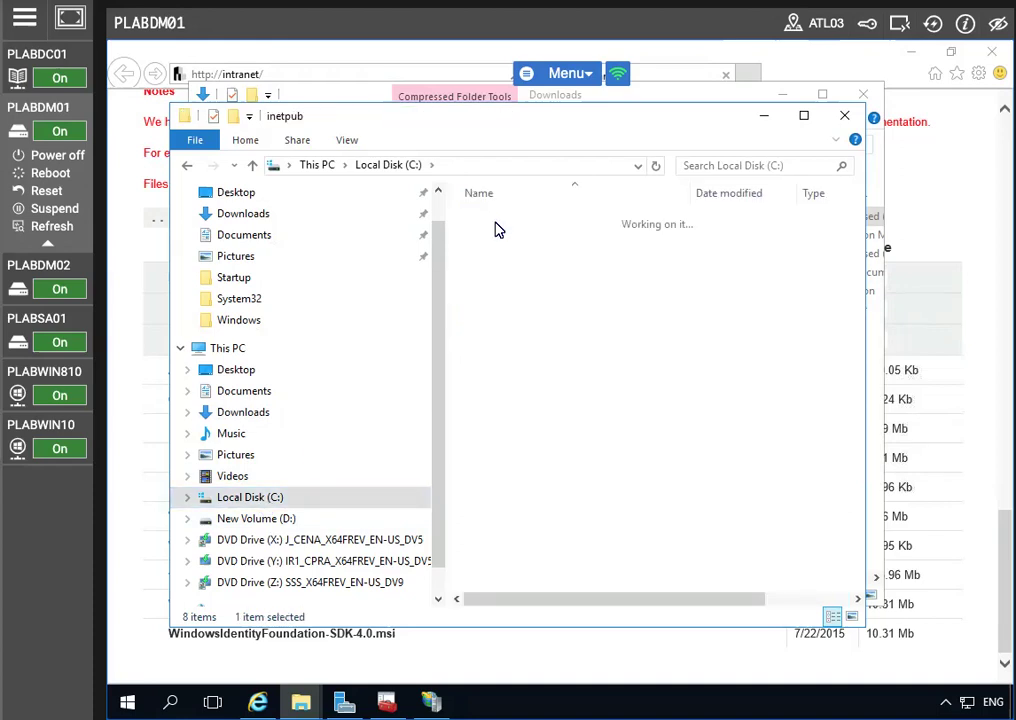
double_click(530, 296)
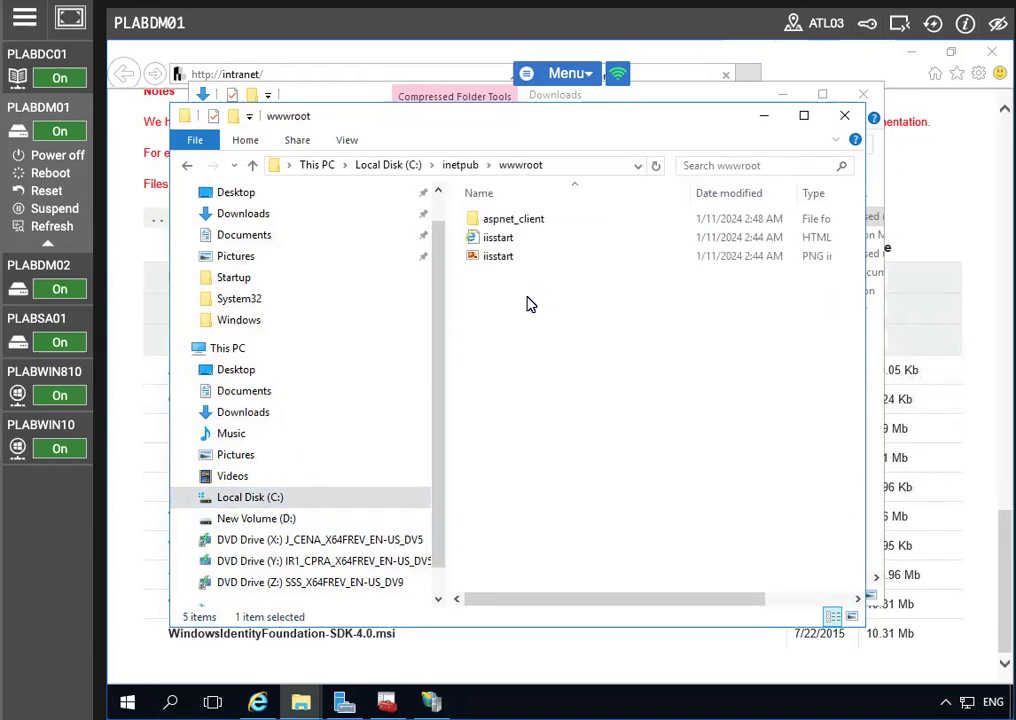
right_click(567, 341)
left_click(626, 461)
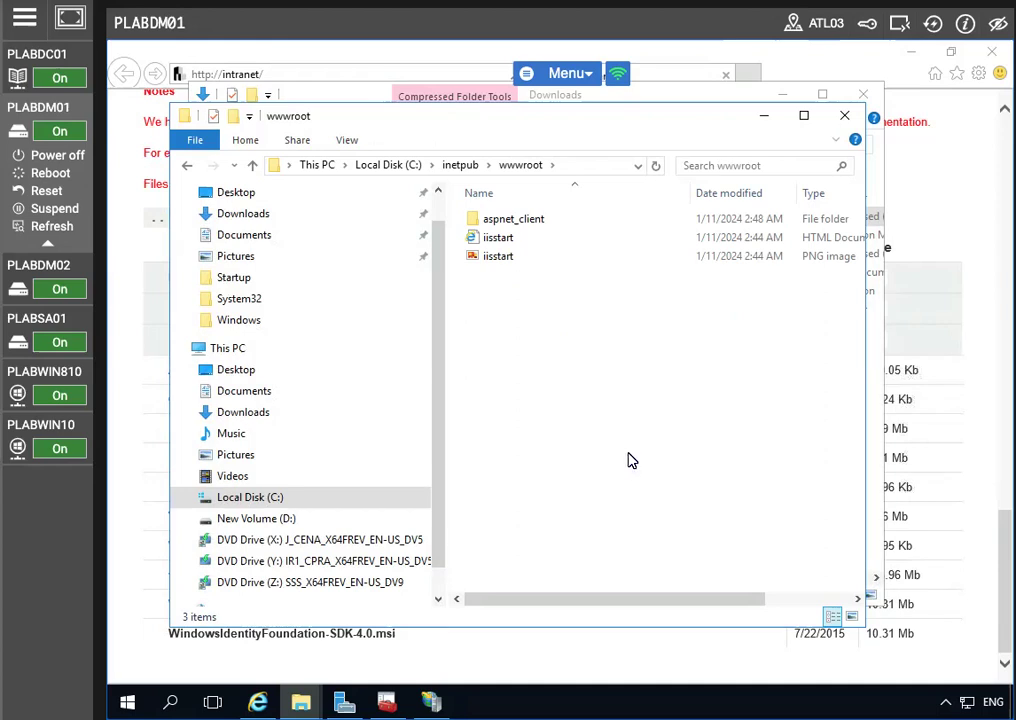
left_click(843, 114)
left_click(859, 95)
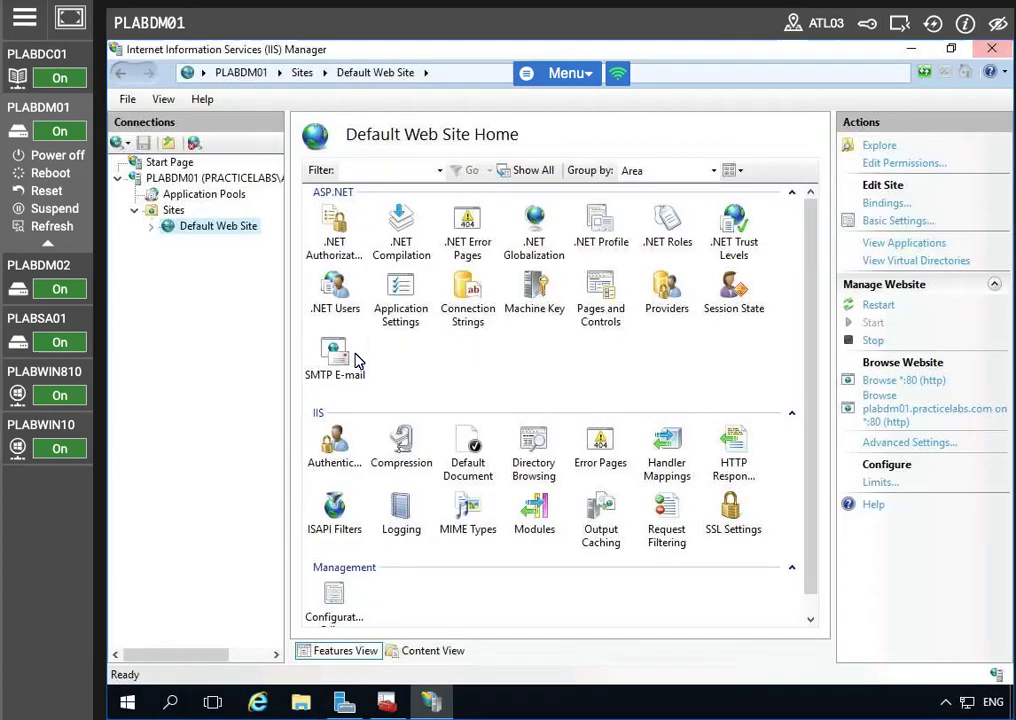
Step: Create application alias claimsapp with physical path C:\inetpub\wwwroot\ClaimsApp under Default Web Site
right_click(220, 231)
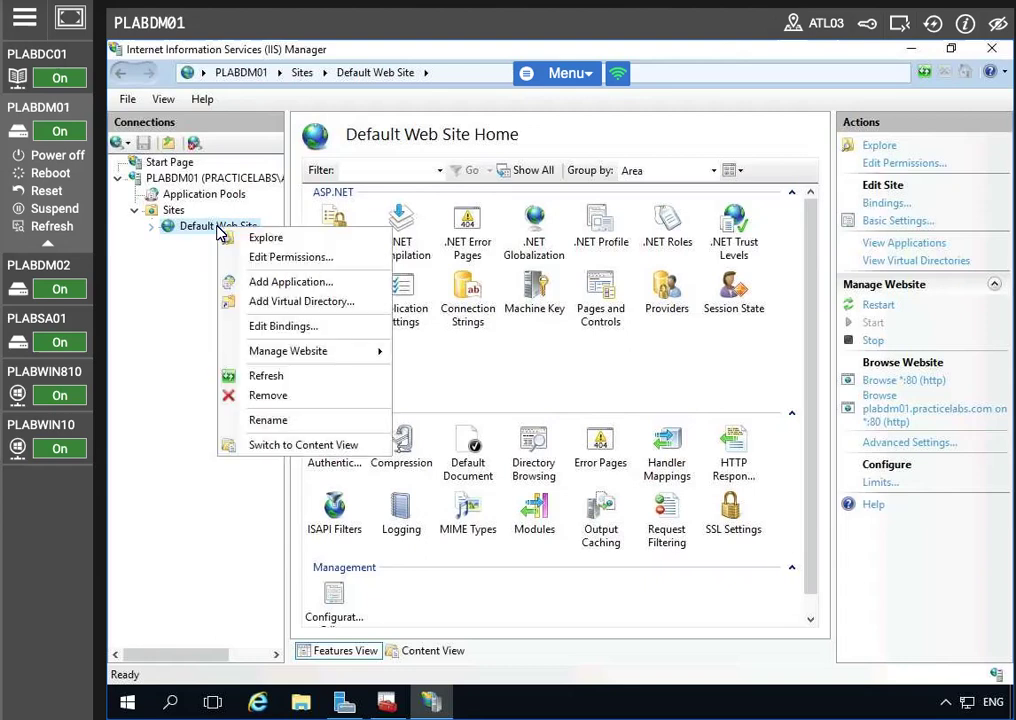
left_click(290, 281)
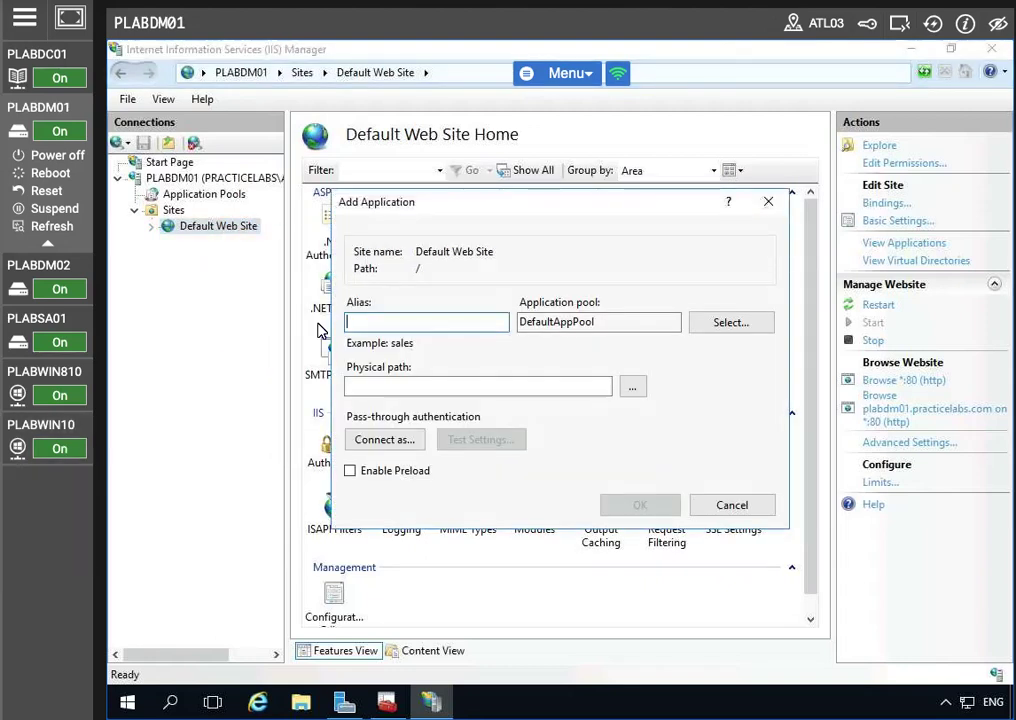
type("claimsapp")
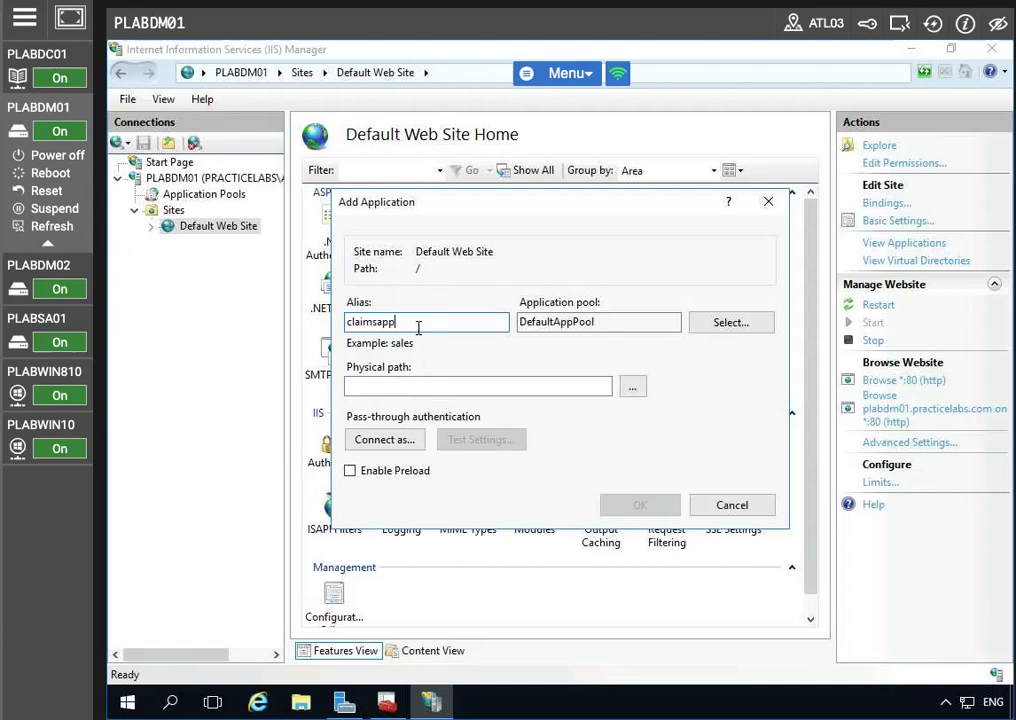
left_click(425, 385)
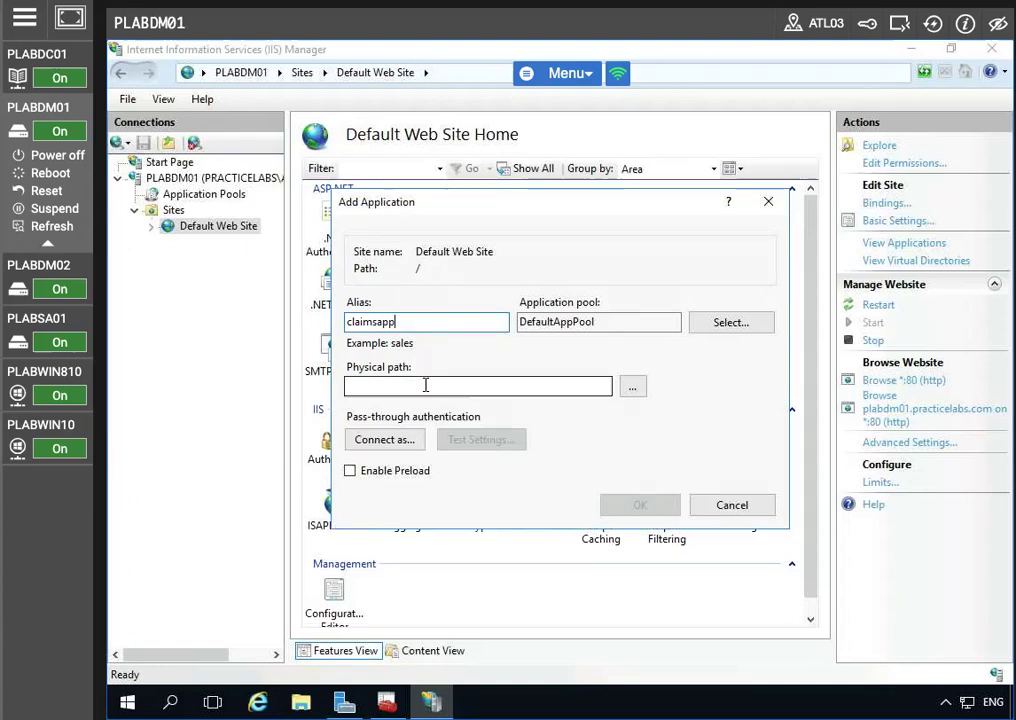
type("C:")
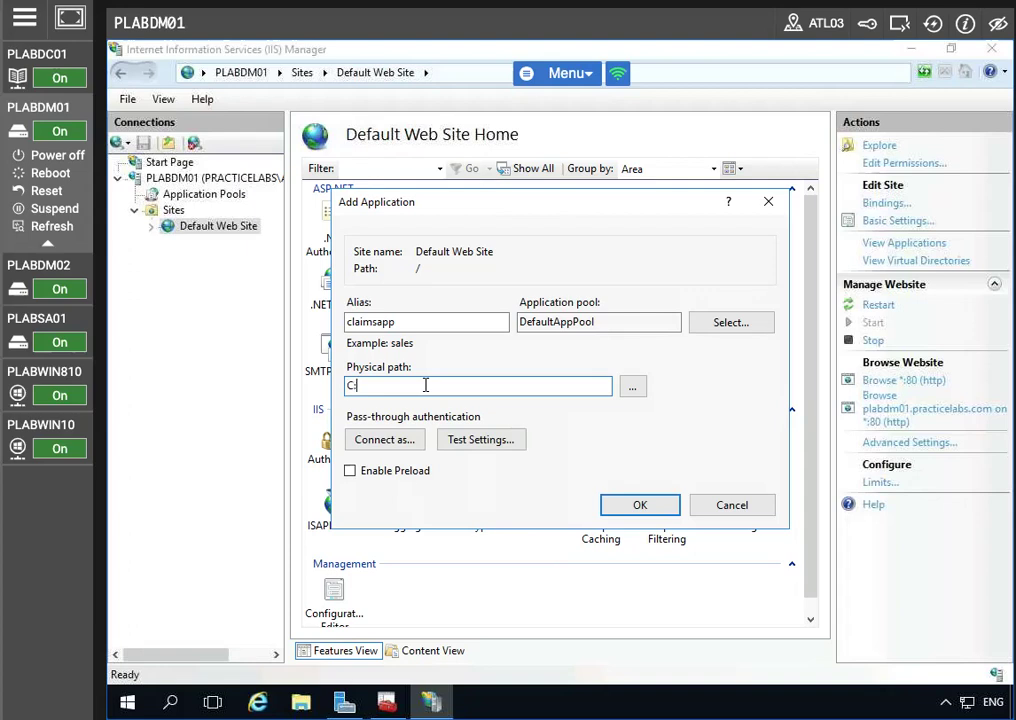
type("\\")
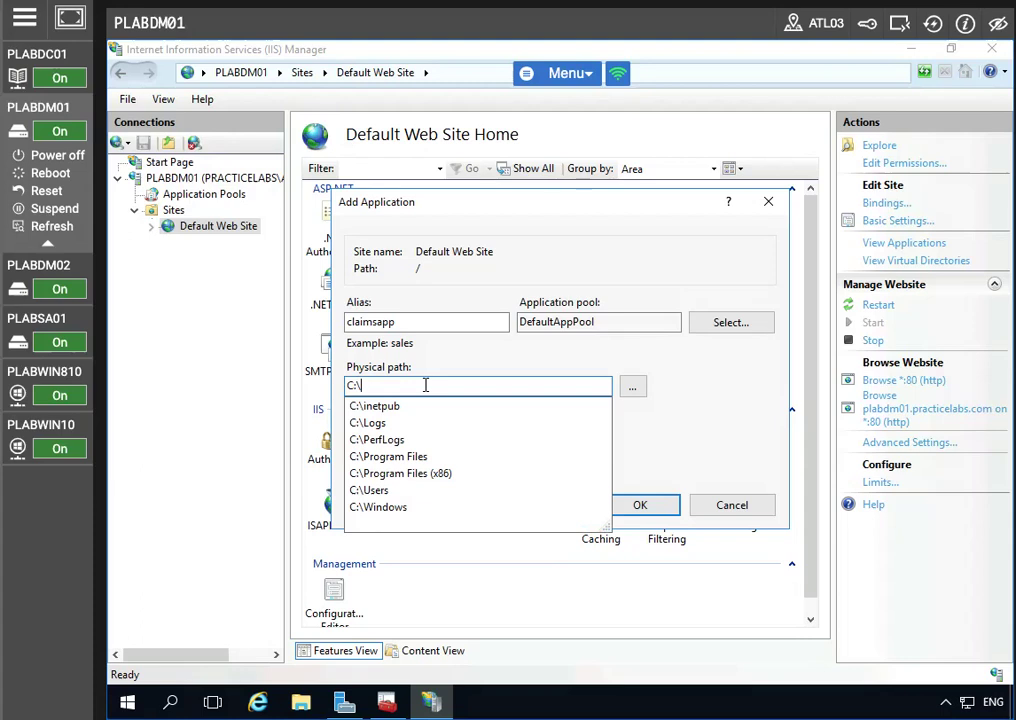
type("inetpub")
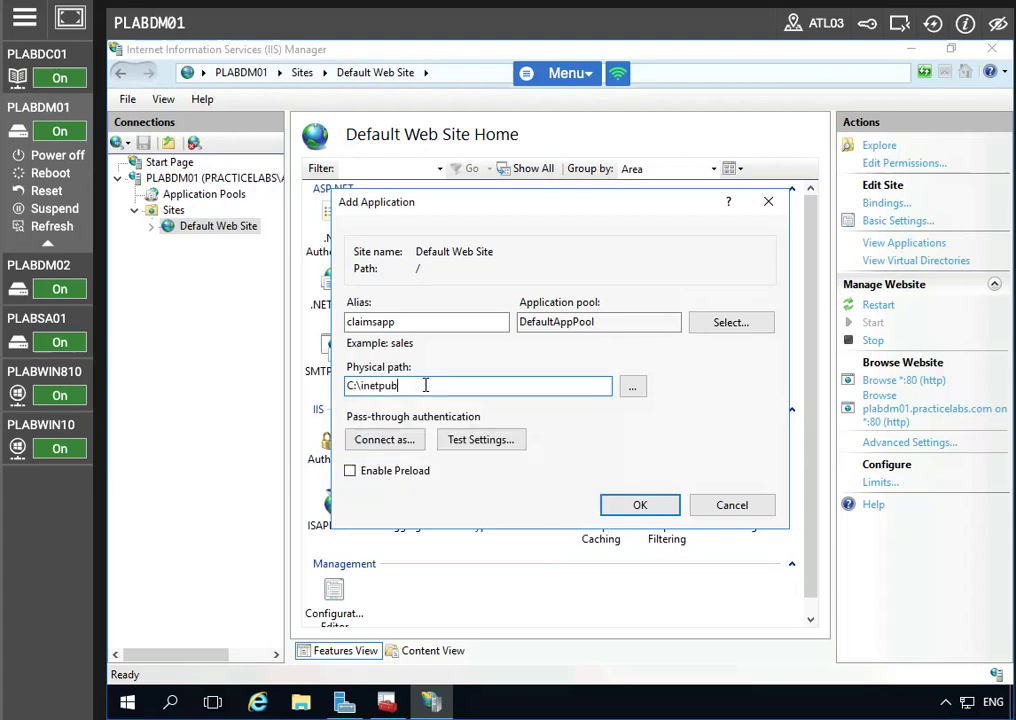
type("\\www")
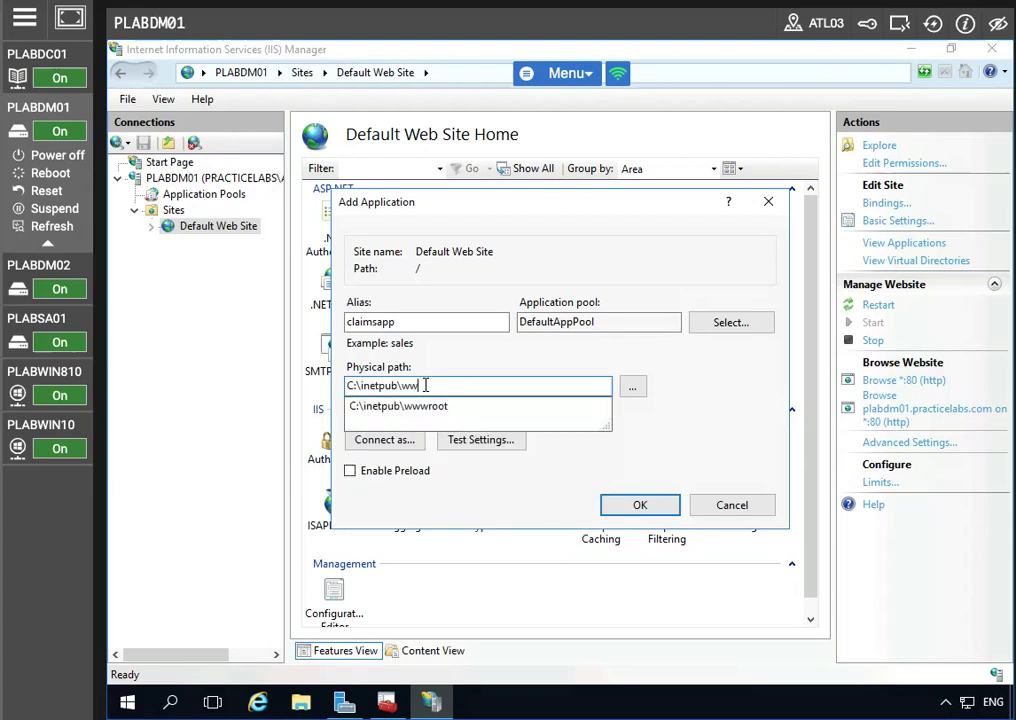
type("root")
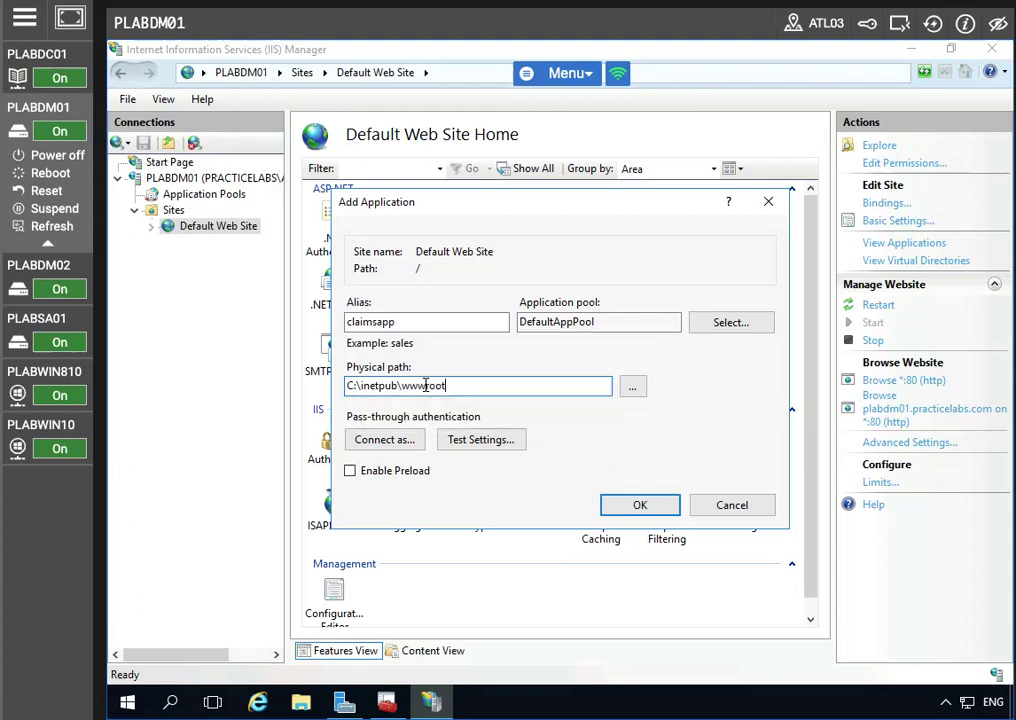
type("\\Claims")
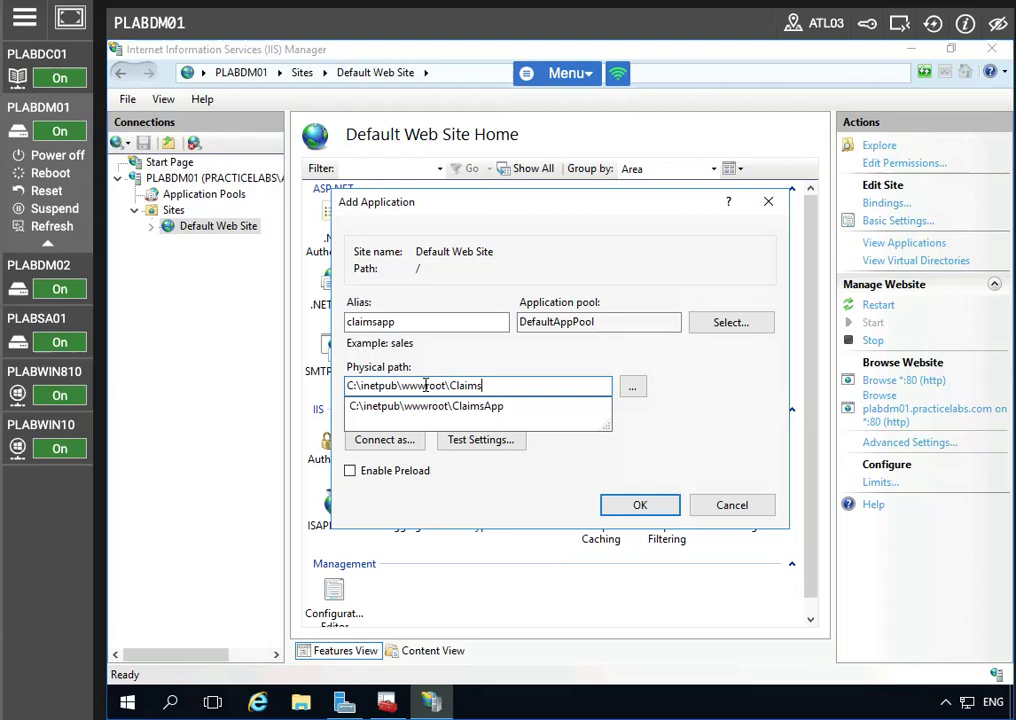
type("App")
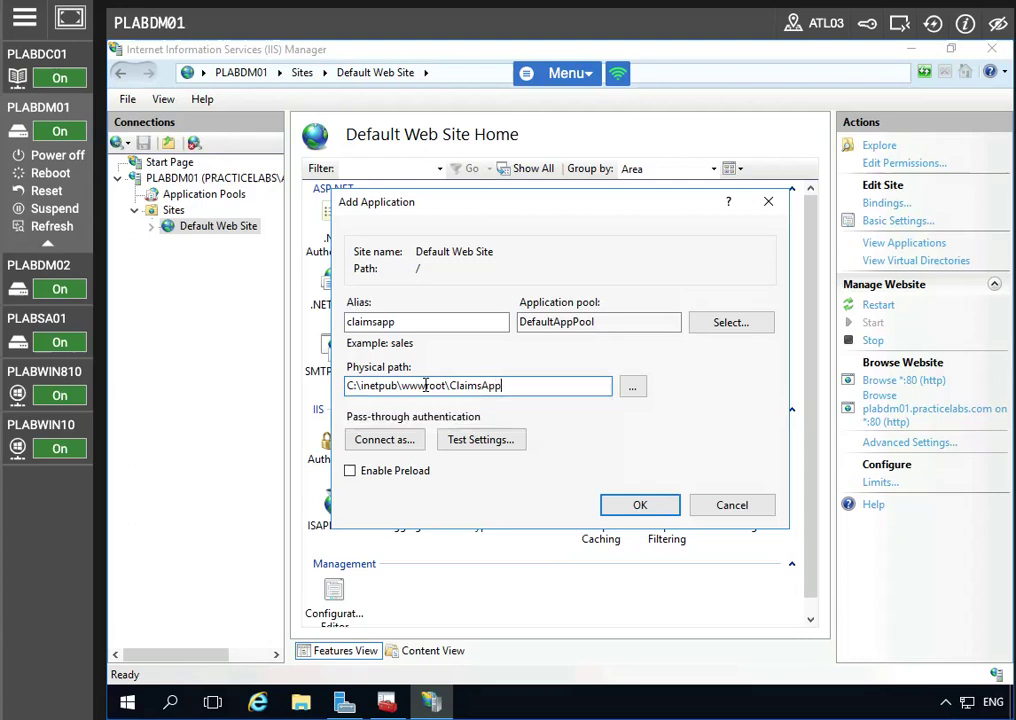
left_click(645, 508)
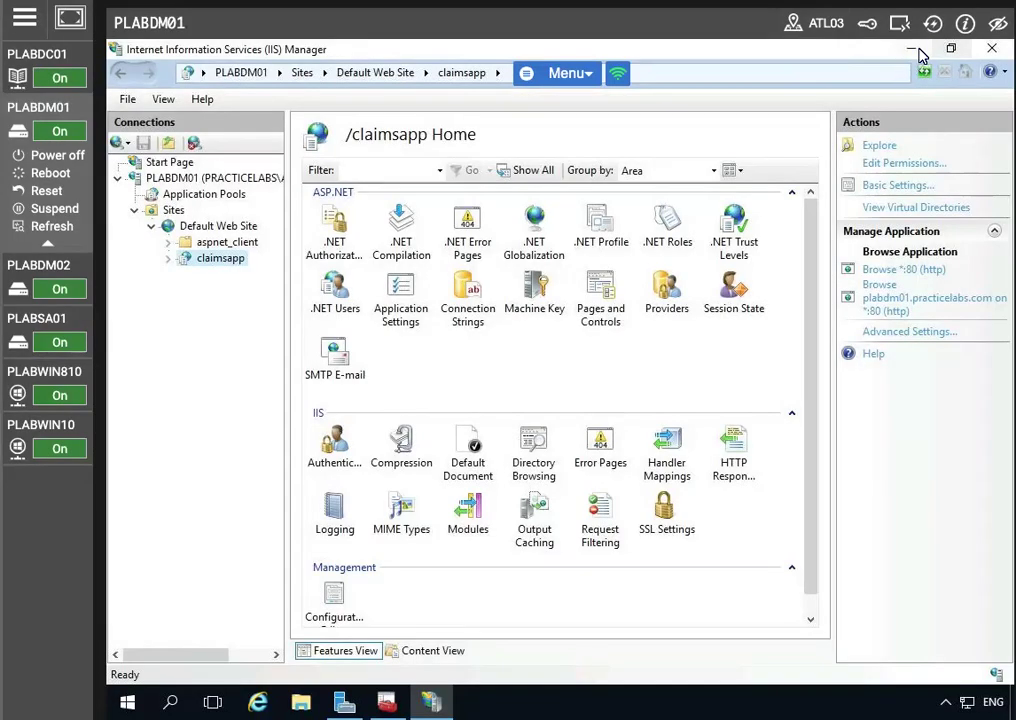
left_click(911, 48)
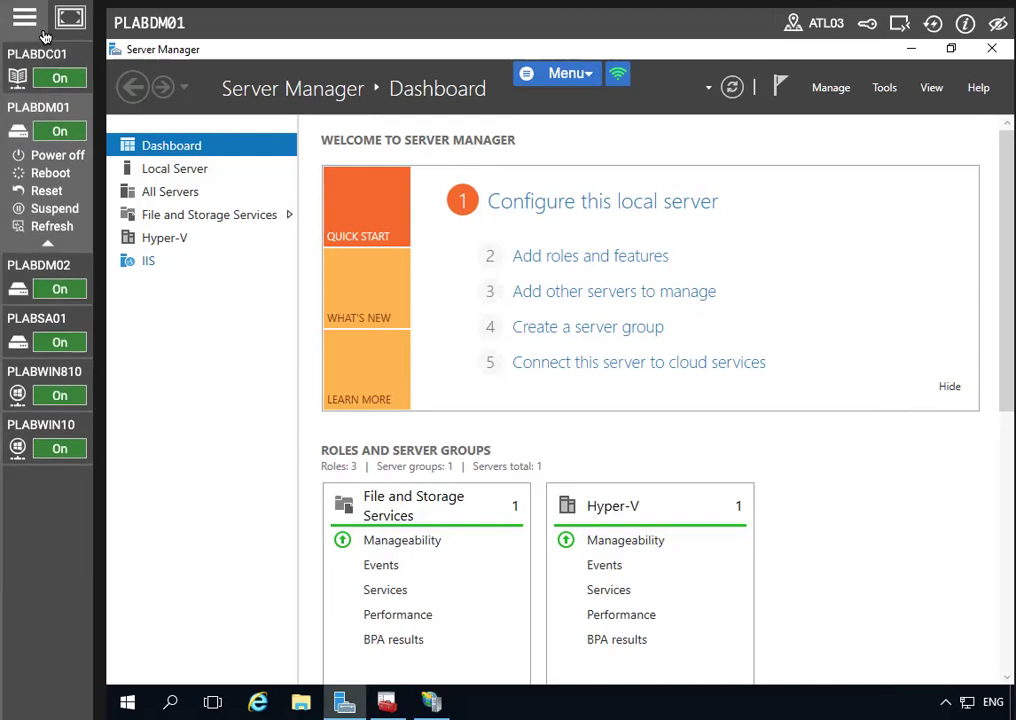
Step: Select PLABDC01 in the lab sidebar to work on that machine
mouse_move(26, 403)
mouse_move(20, 330)
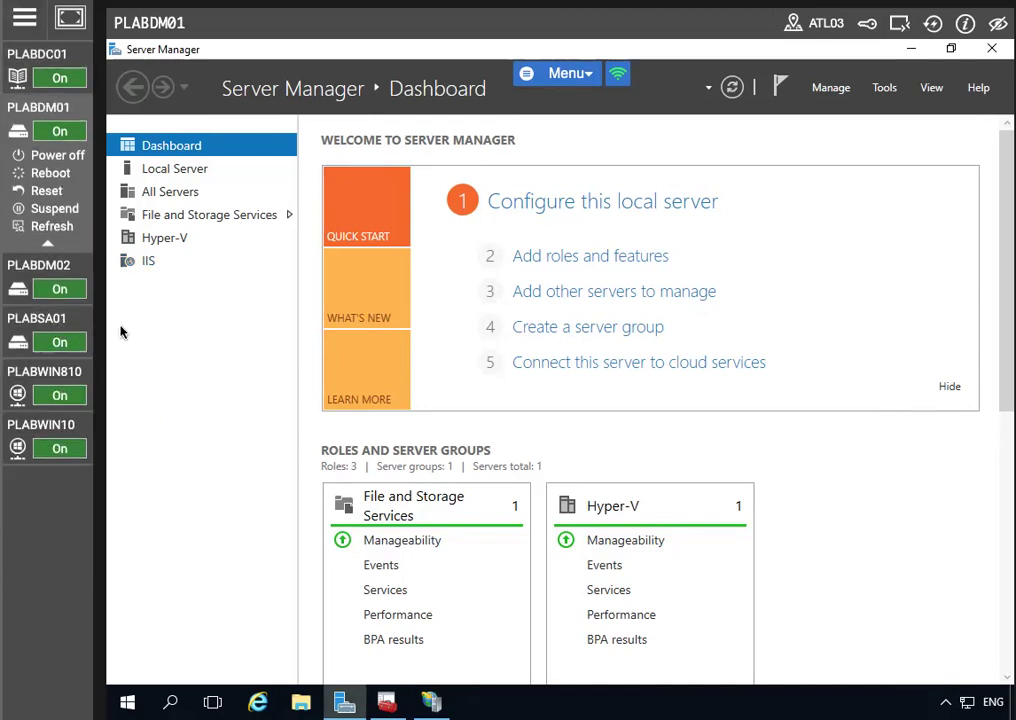
left_click(30, 55)
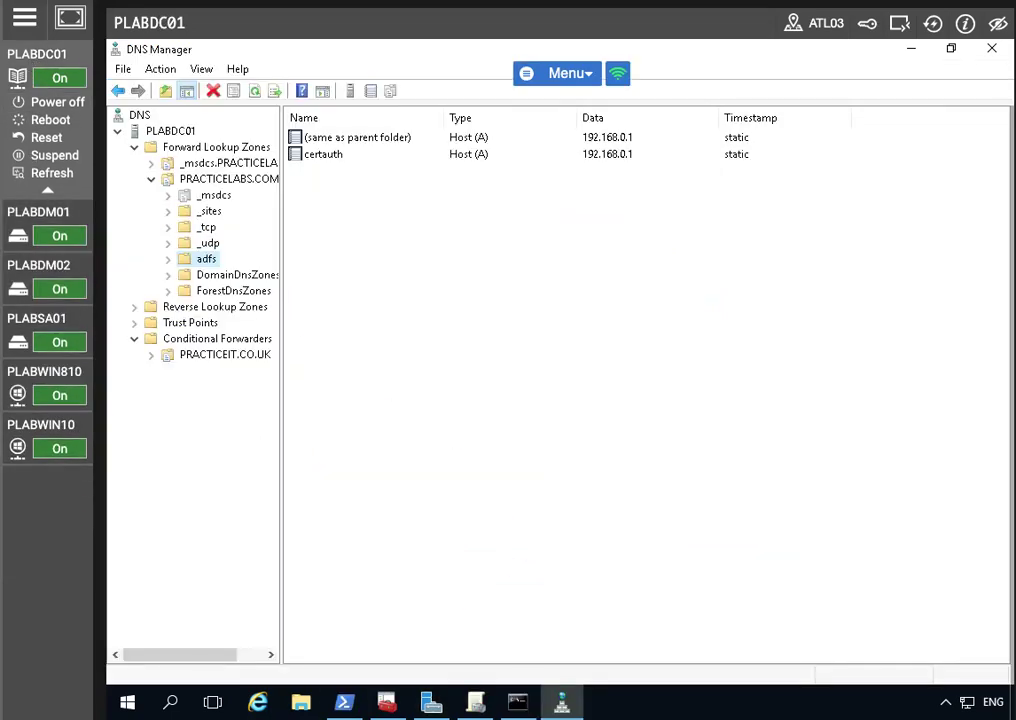
Step: Edit the recalled command and run Add-WindowsFeature Web-Server, Web-WebServer -IncludeManagementTools
left_click(344, 702)
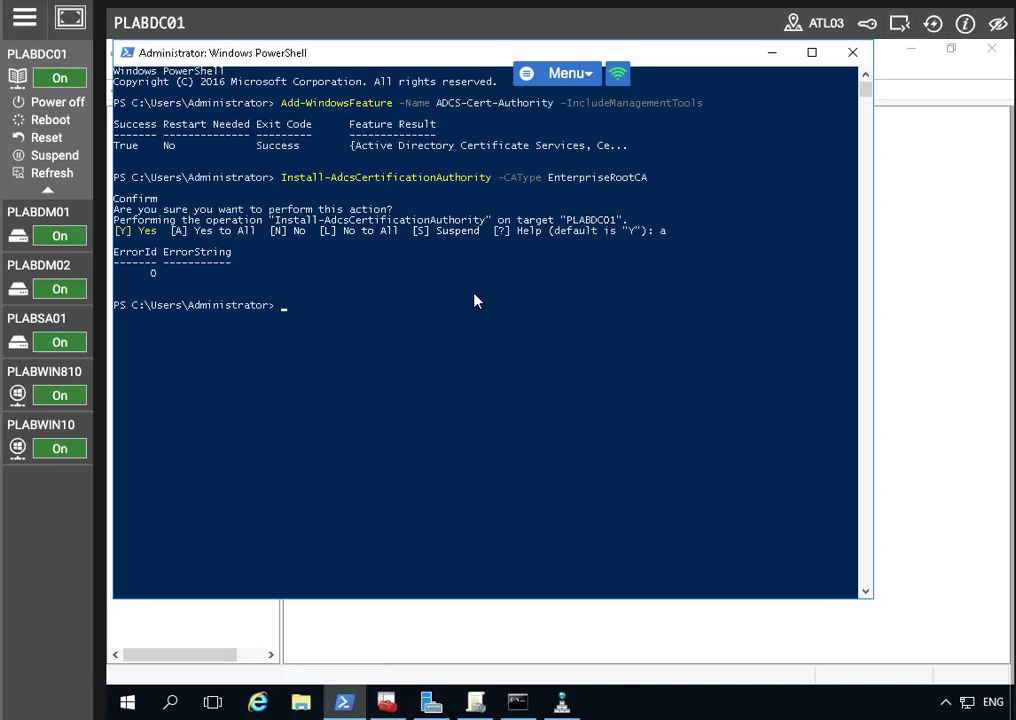
key("Up")
key("Up")
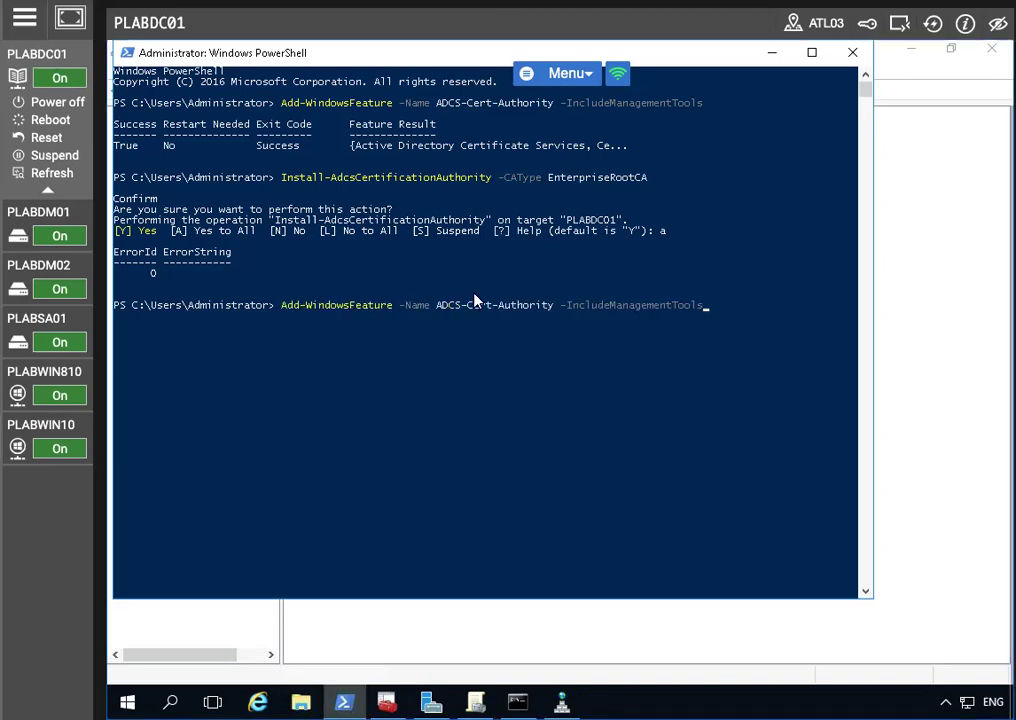
key("BackSpace")
key("BackSpace")
key("BackSpace")
key("BackSpace")
key("BackSpace")
key("BackSpace")
key("BackSpace")
key("BackSpace")
key("BackSpace")
key("BackSpace")
key("BackSpace")
key("BackSpace")
key("BackSpace")
key("BackSpace")
key("BackSpace")
key("BackSpace")
key("BackSpace")
key("BackSpace")
key("BackSpace")
key("BackSpace")
key("BackSpace")
key("BackSpace")
key("BackSpace")
key("BackSpace")
key("BackSpace")
key("BackSpace")
key("BackSpace")
key("BackSpace")
key("BackSpace")
key("BackSpace")
key("BackSpace")
key("BackSpace")
key("BackSpace")
key("BackSpace")
key("BackSpace")
key("BackSpace")
key("BackSpace")
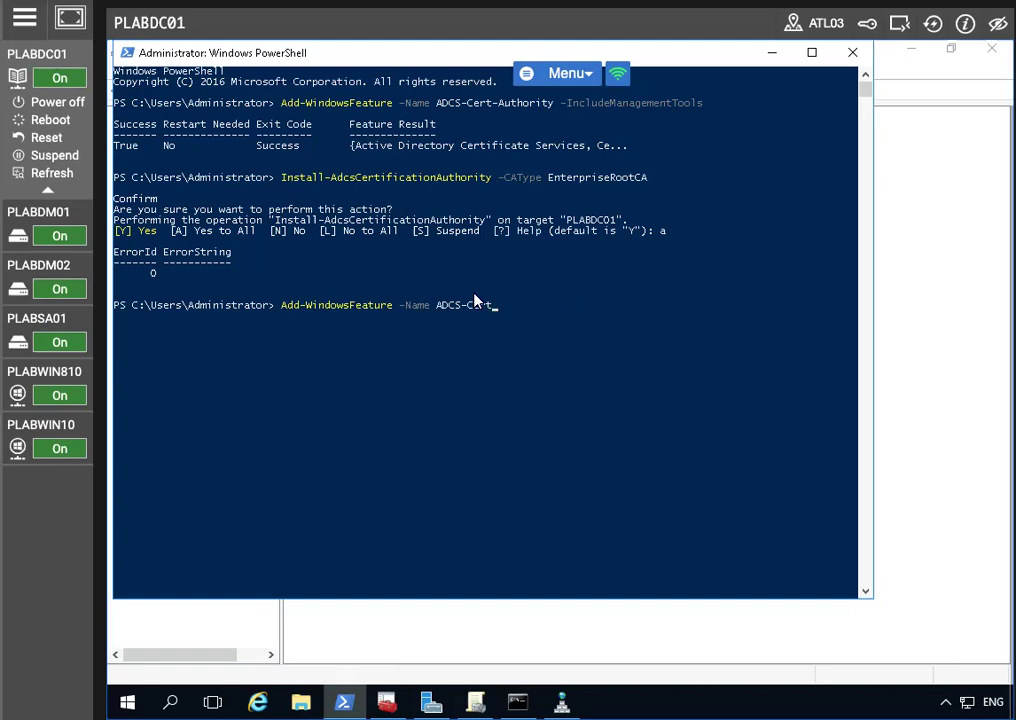
key("BackSpace")
key("BackSpace")
key("BackSpace")
key("BackSpace")
key("BackSpace")
key("BackSpace")
key("BackSpace")
key("BackSpace")
type("Web-Server, Web-WebSe")
type("rver -Include")
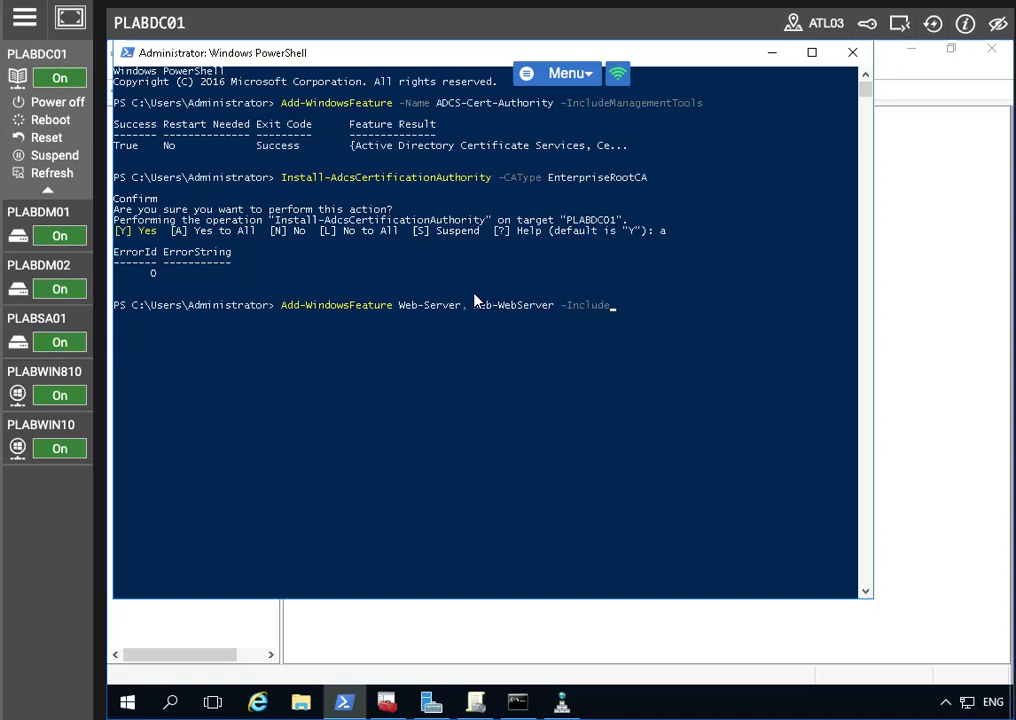
type("ManagementTools")
key("Return")
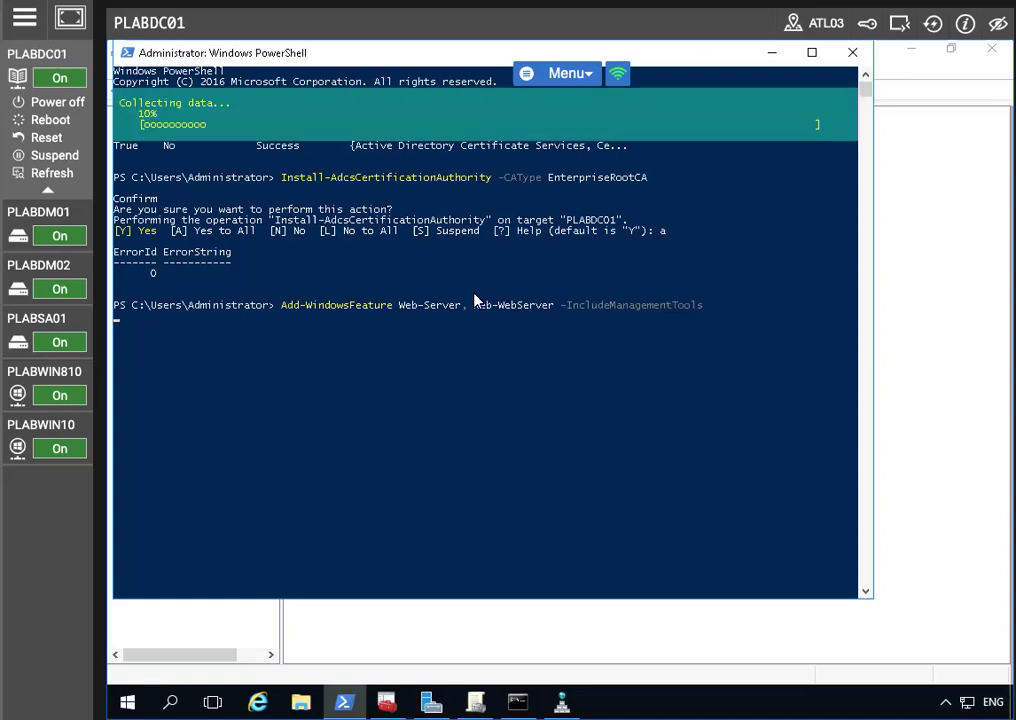